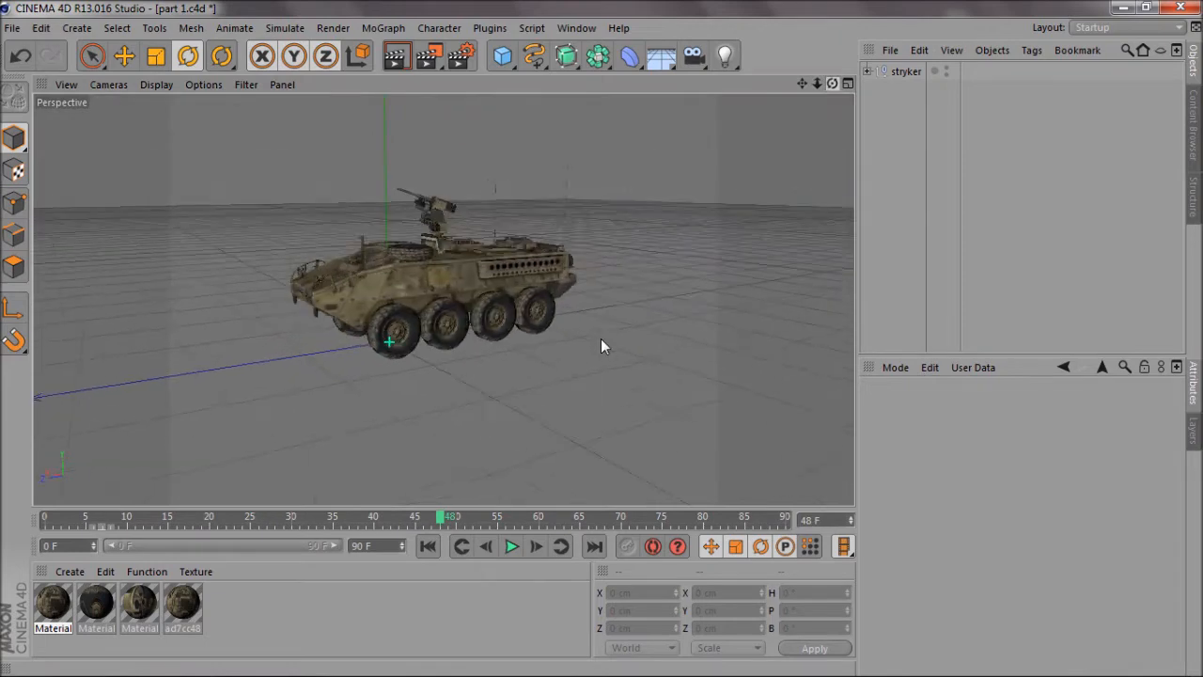
Merge the character model from the Makarov folder, under Faex Editing, Editing Extra Materials, 3d models in Documents, into the scene.
click(13, 28)
click(40, 87)
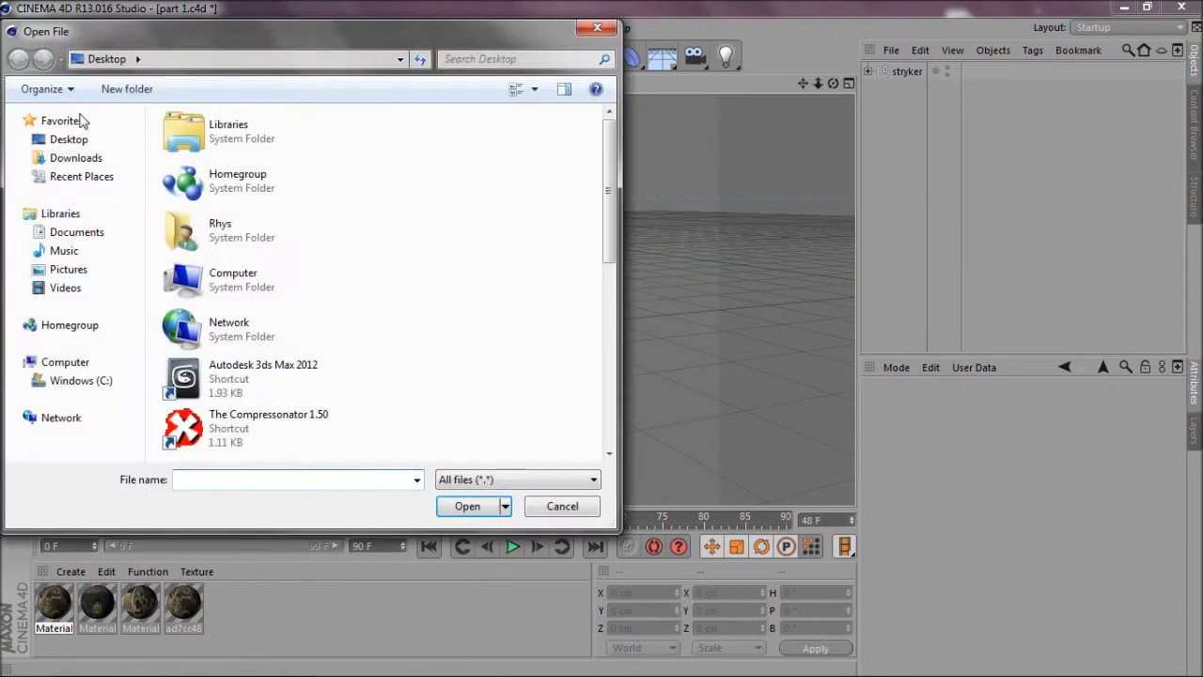
click(77, 232)
double_click(428, 317)
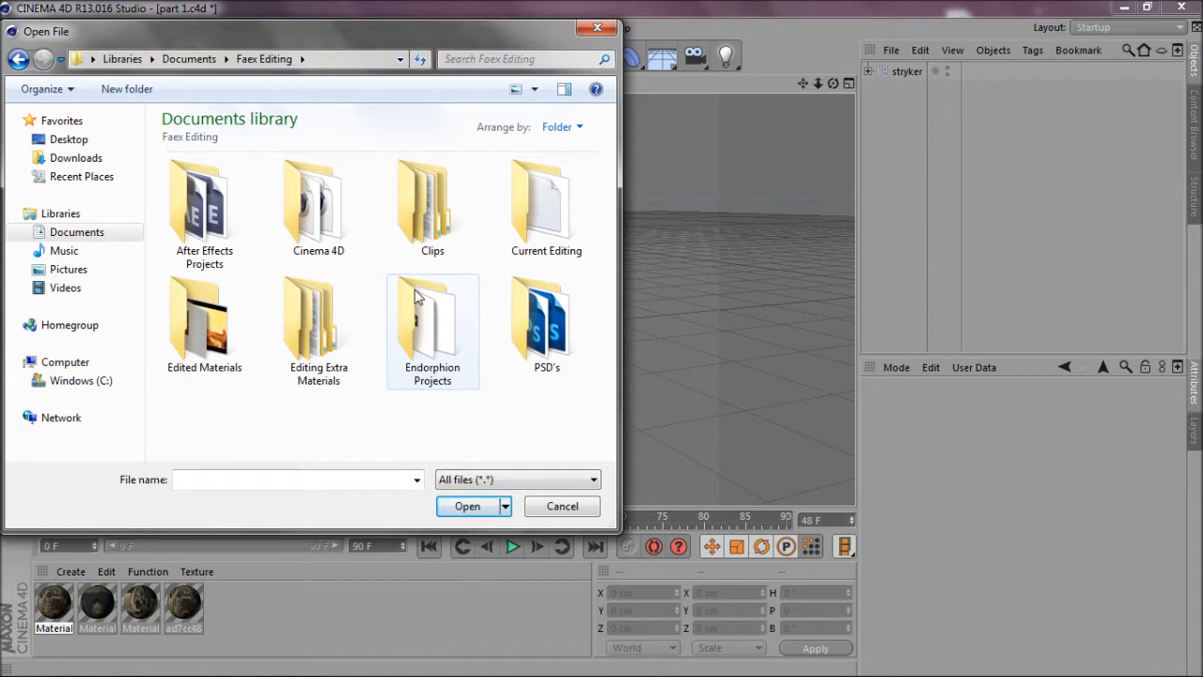
double_click(318, 325)
double_click(313, 205)
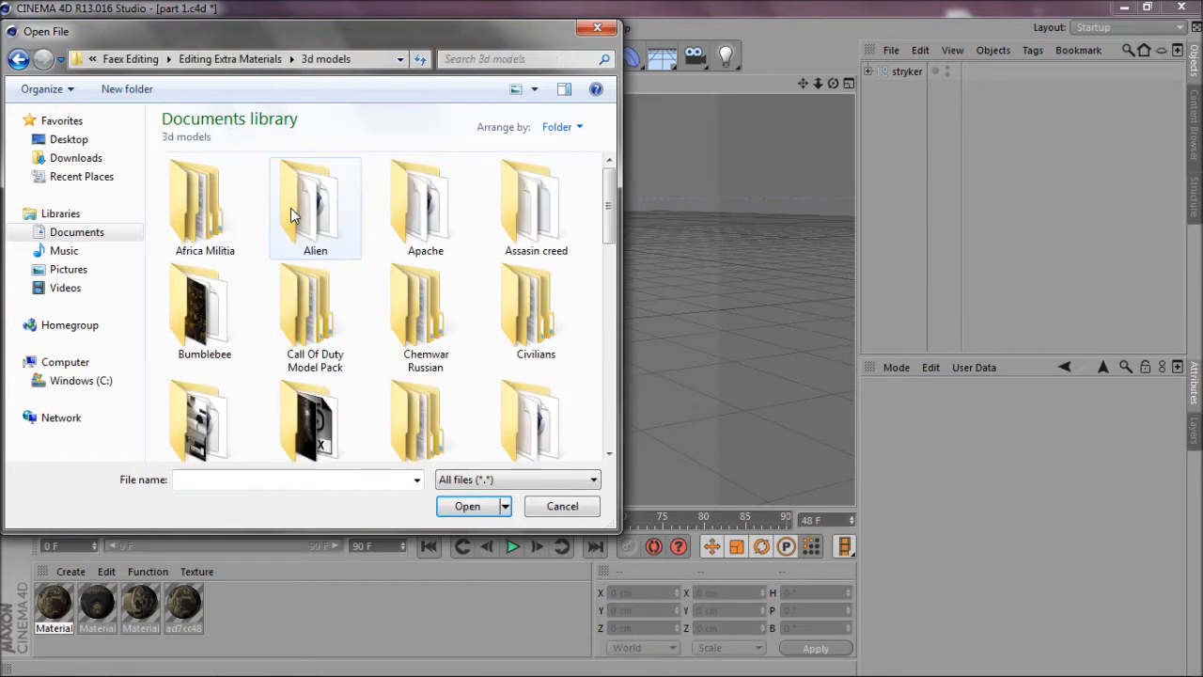
drag(608, 191, 604, 406)
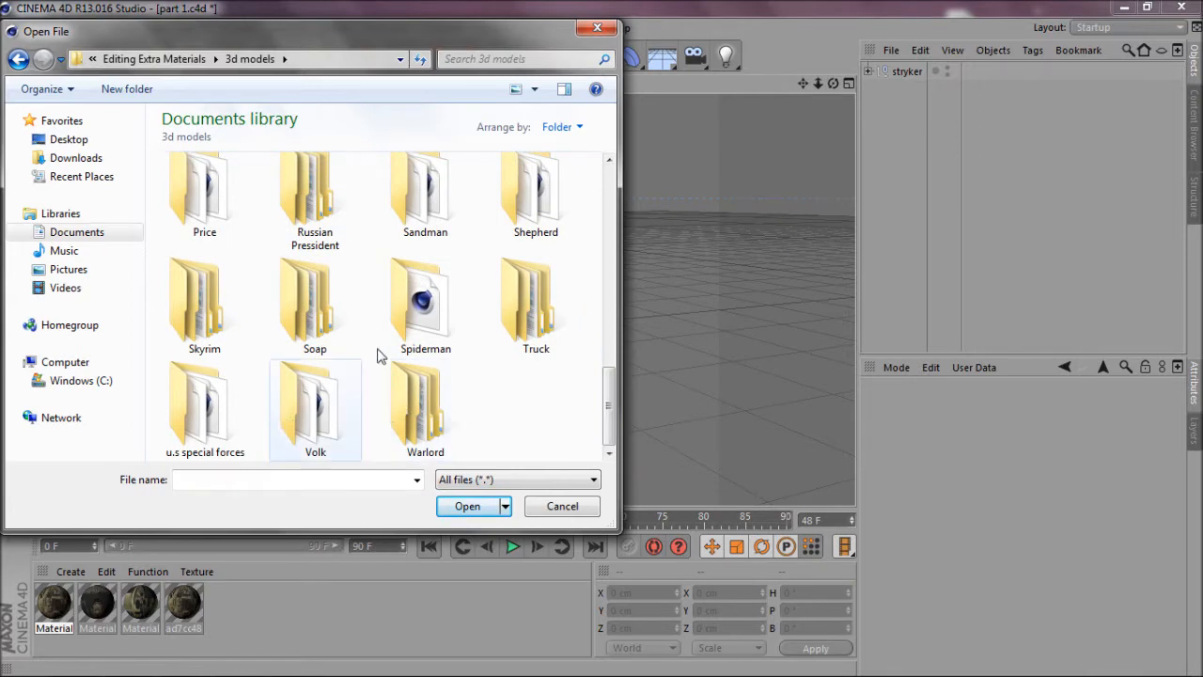
drag(606, 397, 595, 336)
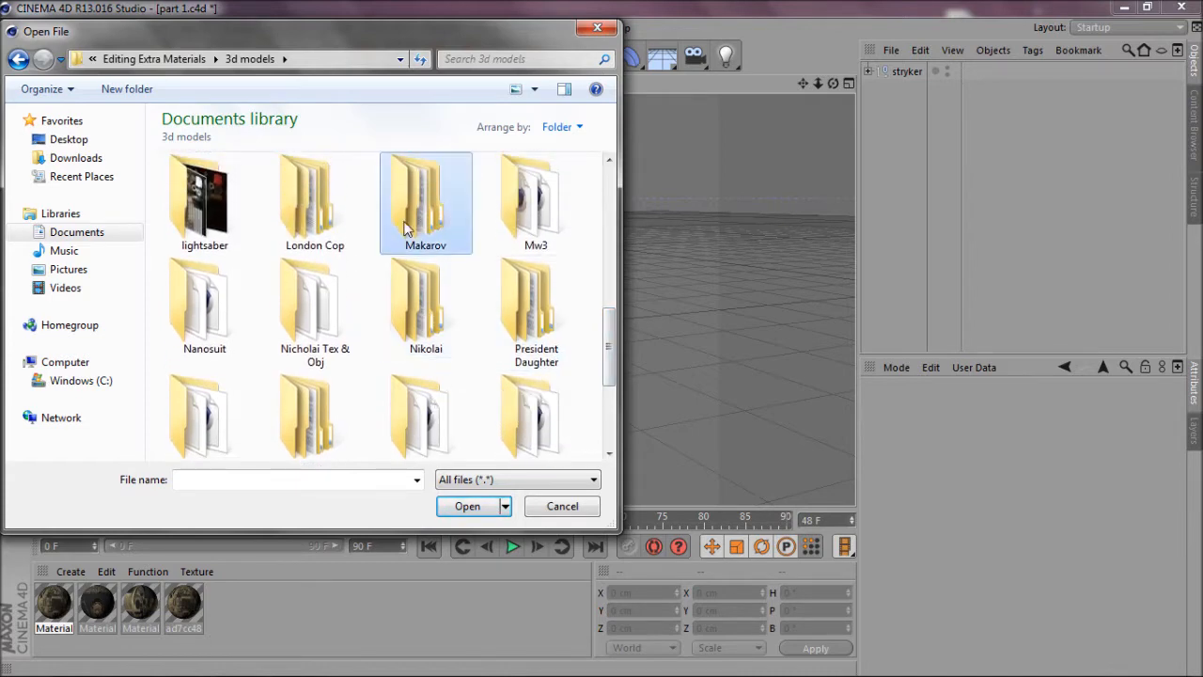
double_click(423, 200)
double_click(235, 226)
double_click(237, 231)
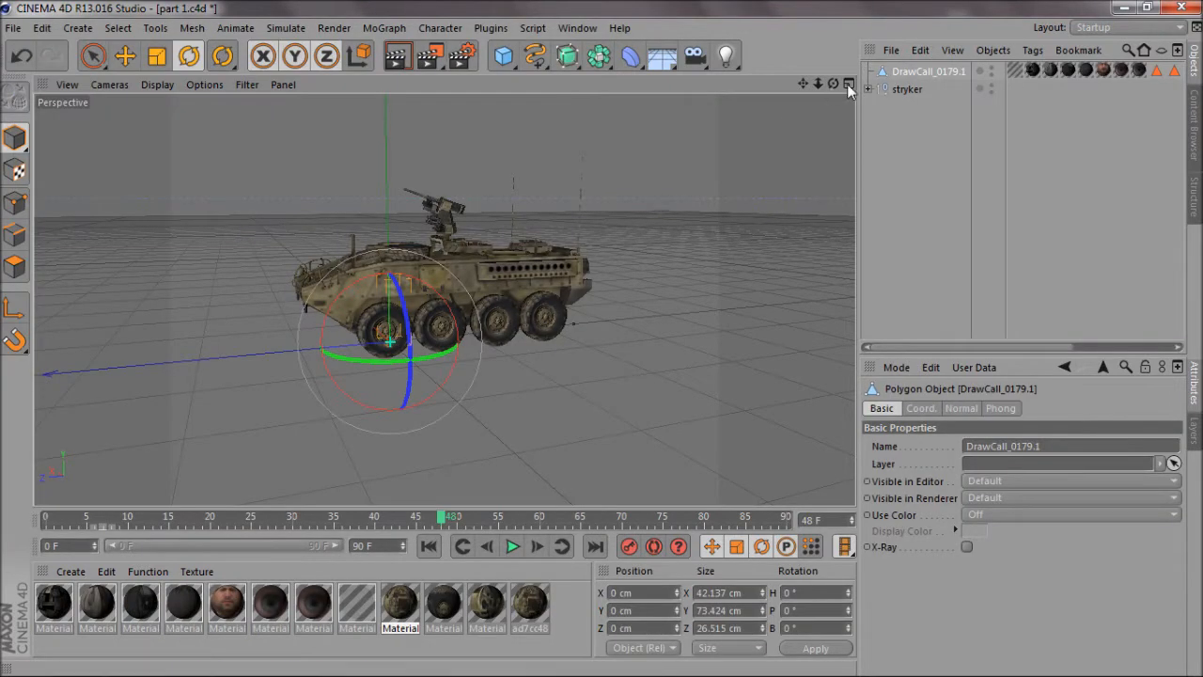
Move the imported character along X out beside the vehicle, to about -138.6 cm.
drag(612, 338, 602, 340)
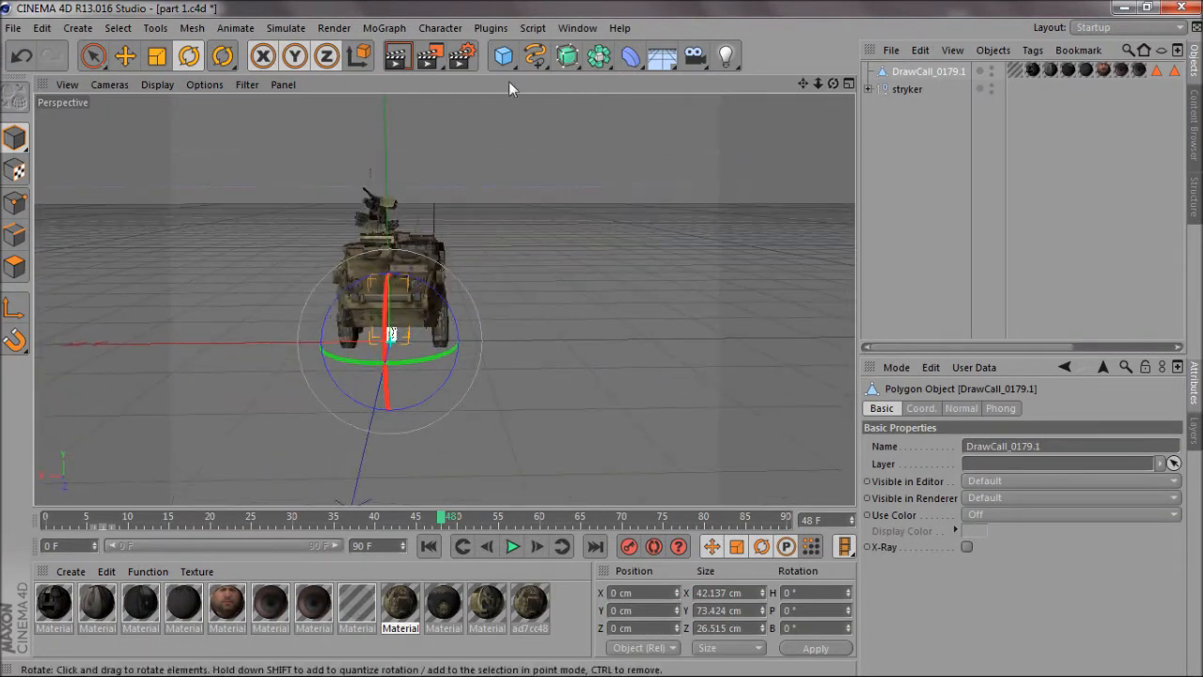
click(128, 56)
drag(406, 387, 406, 387)
drag(274, 342, 478, 341)
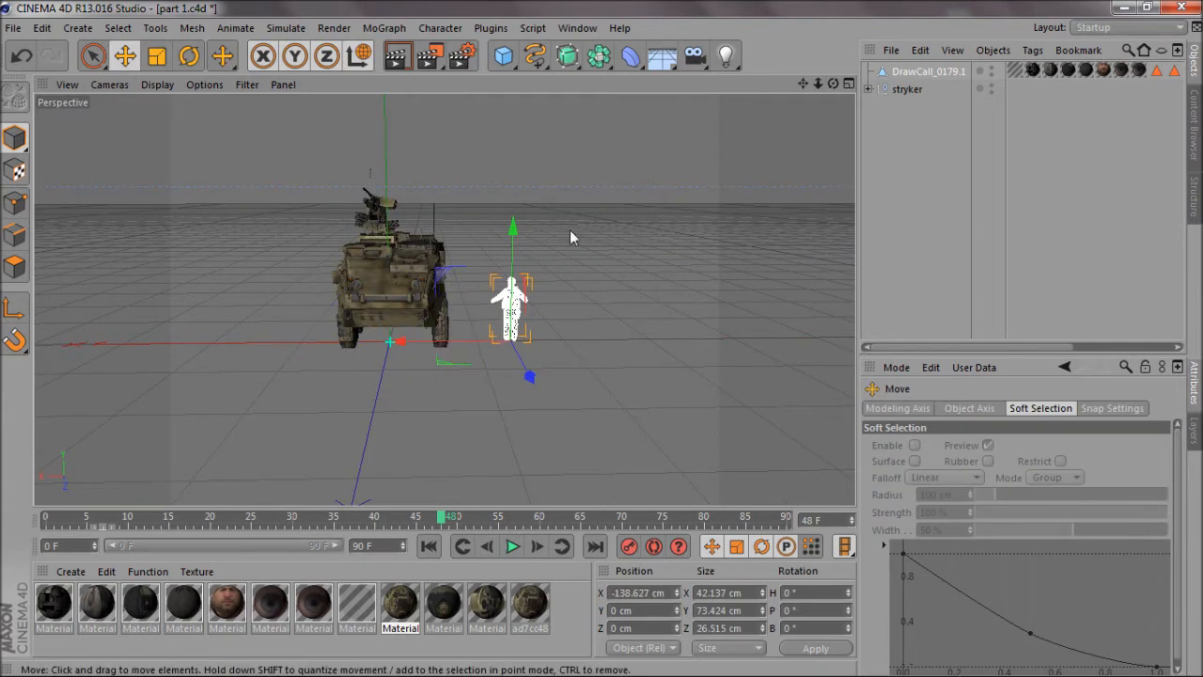
Scale the character up uniformly to about 56.8 x 99 x 35.7 cm.
drag(834, 84, 601, 338)
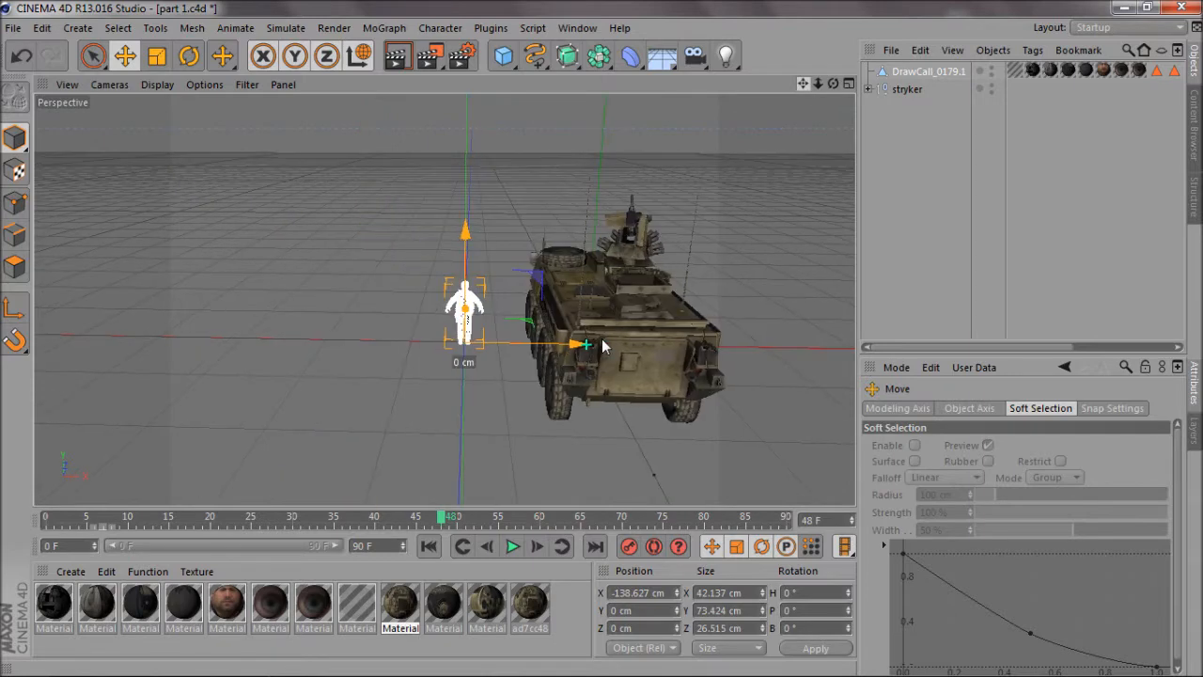
drag(833, 83, 601, 339)
key(t)
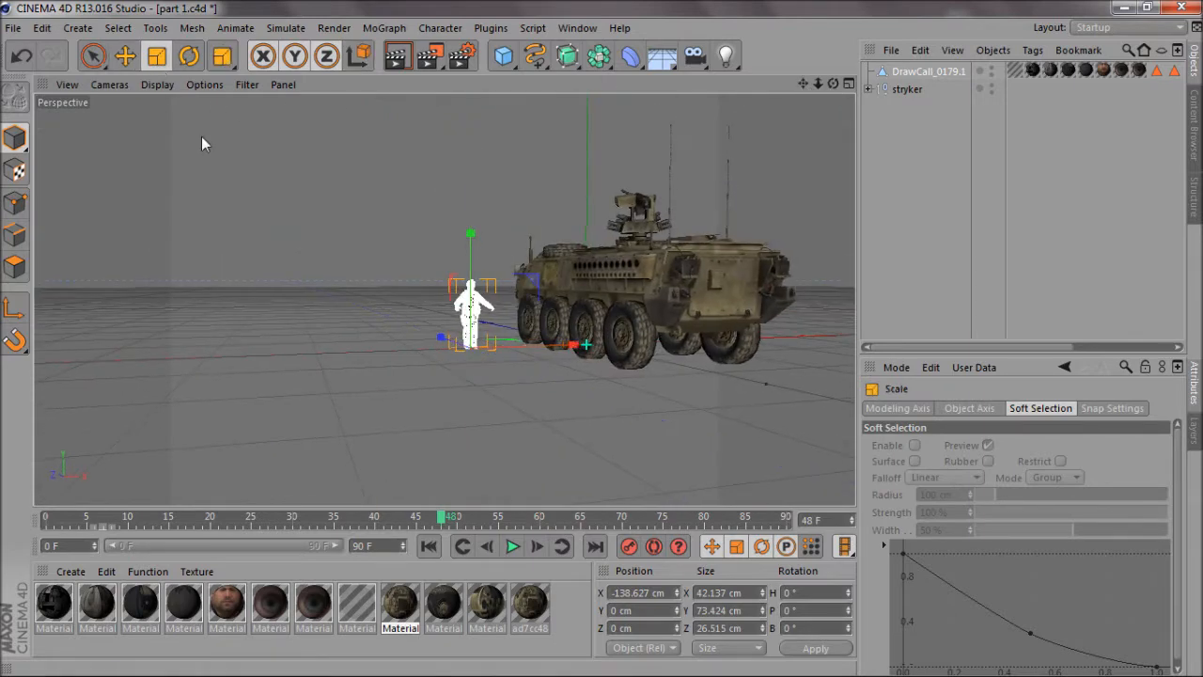
drag(304, 455, 609, 467)
Move the character into the vehicle's front hatch position, at about X -24.9, Y 32.6, Z 44.3 cm.
drag(834, 83, 747, 414)
key(e)
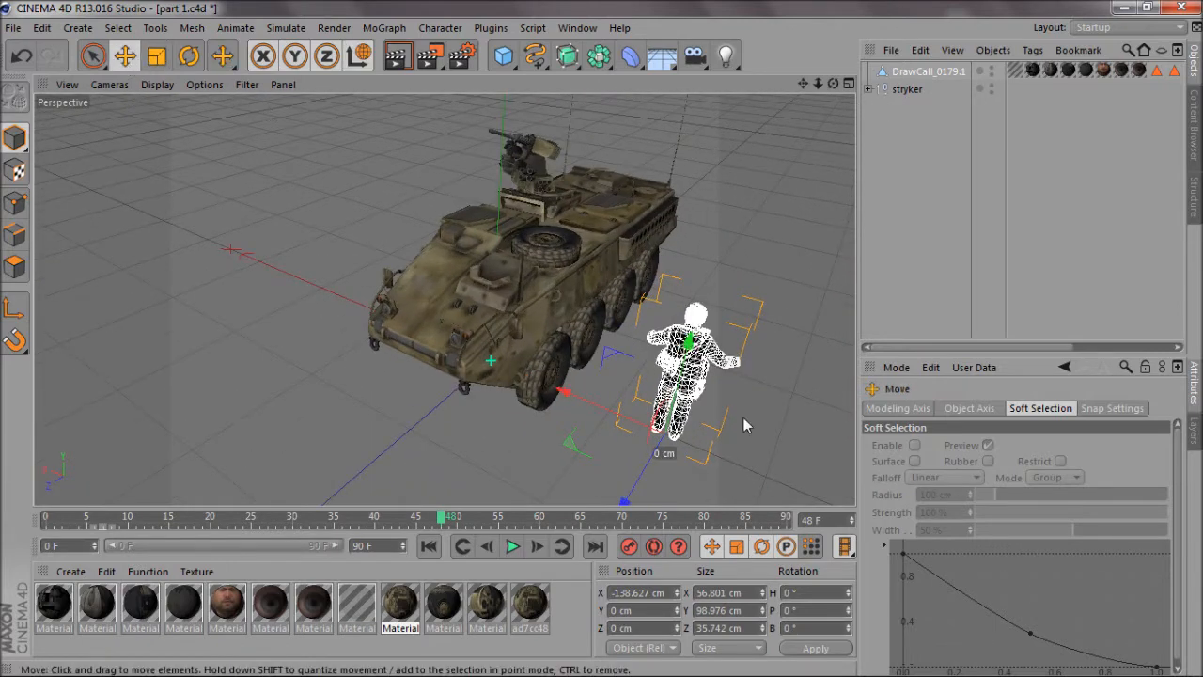
drag(638, 425, 514, 279)
drag(497, 340, 459, 357)
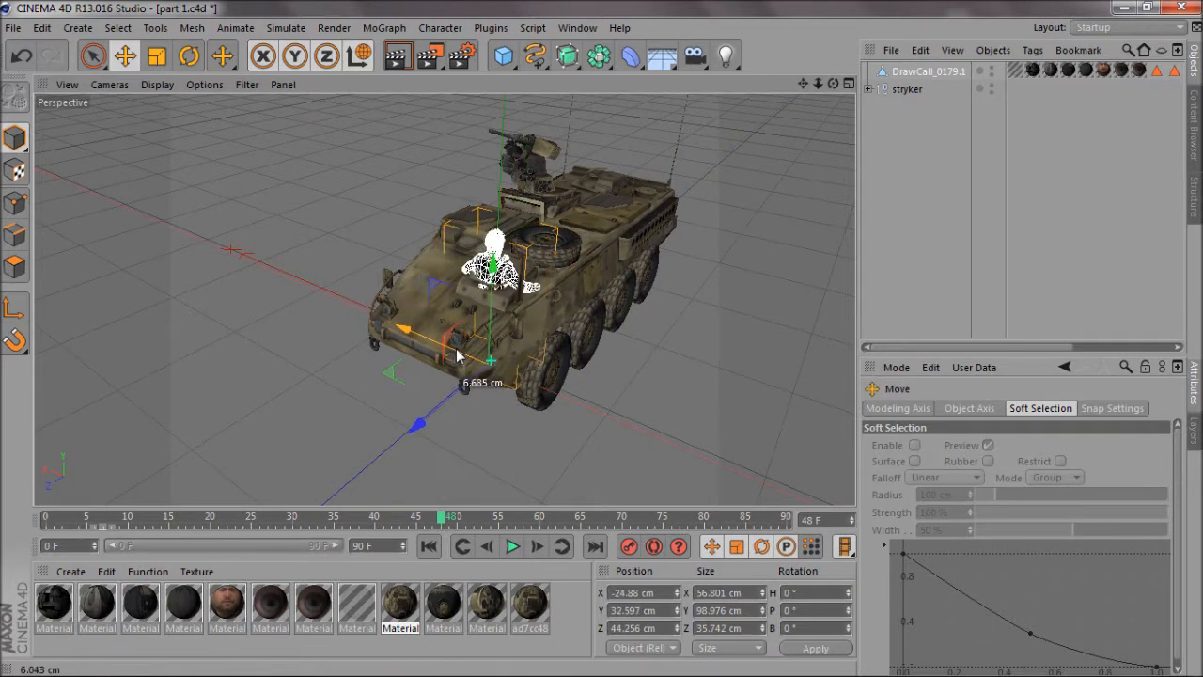
Scale the character down uniformly to about 44.2 x 77.1 x 27.8 cm.
key(t)
drag(647, 410, 633, 412)
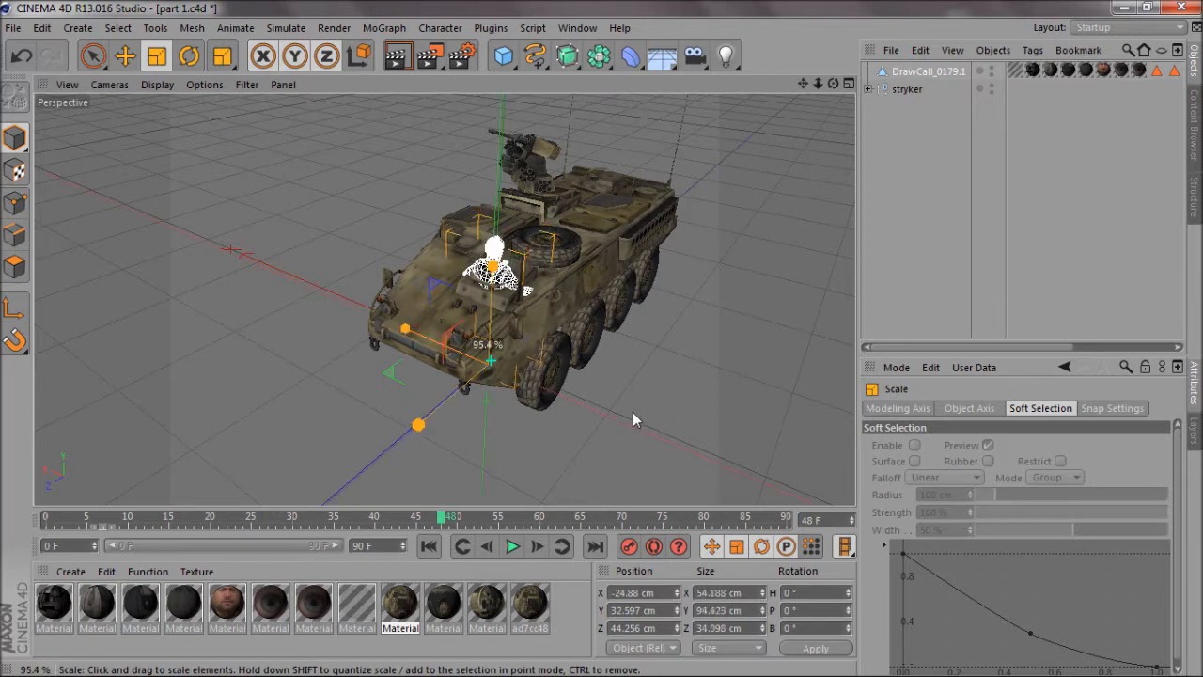
drag(552, 445, 518, 451)
key(e)
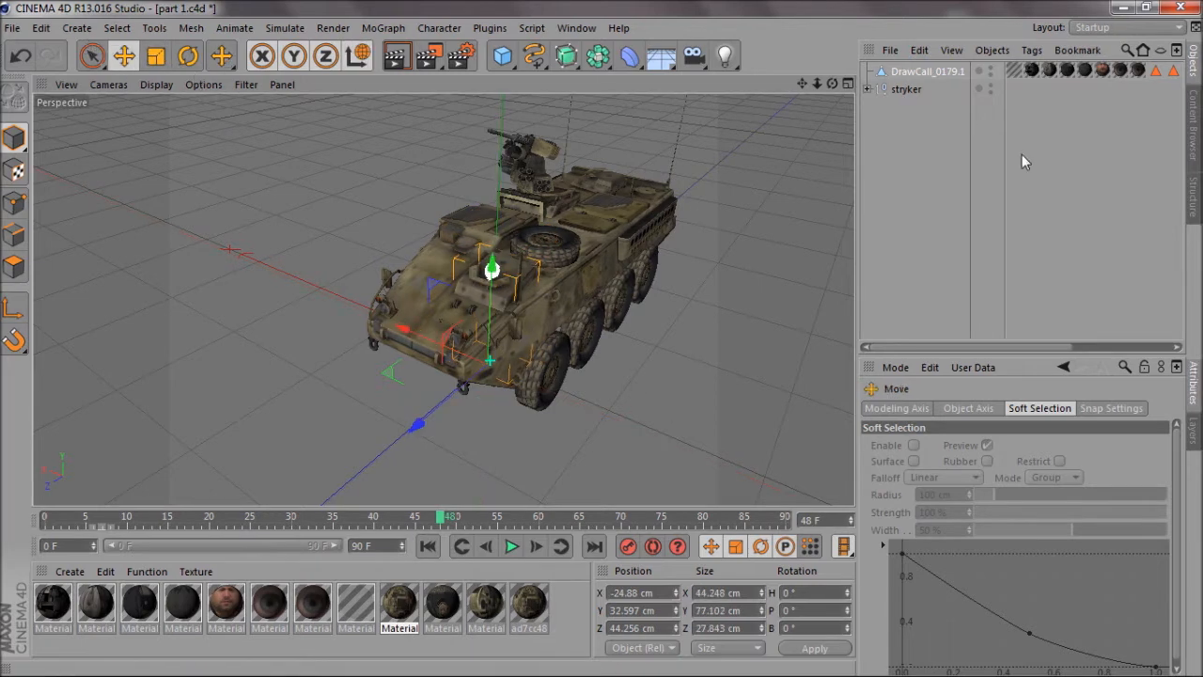
Expand the stryker hierarchy and rotate its hatch open to a pitch of about 65.7°.
click(868, 89)
click(914, 124)
key(r)
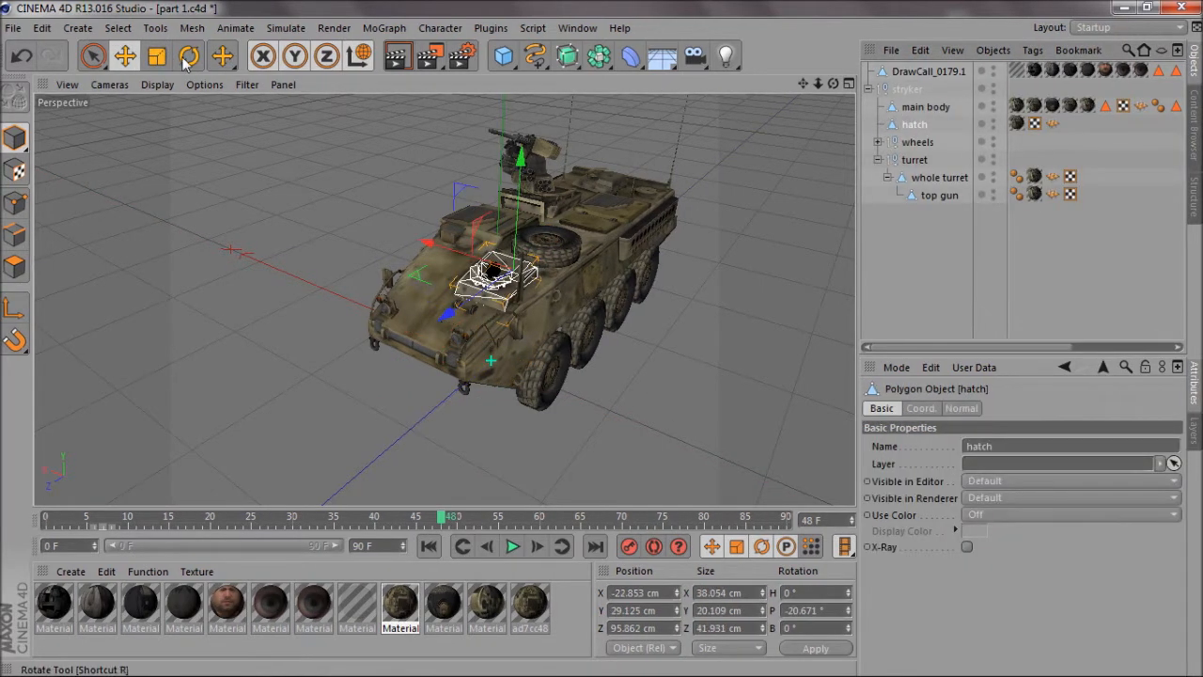
drag(480, 287, 515, 217)
scroll(516, 286, up, 3)
Raise the character in the open hatch to about Y 42.6 cm and shift it back to about Z 35.3 cm.
key(e)
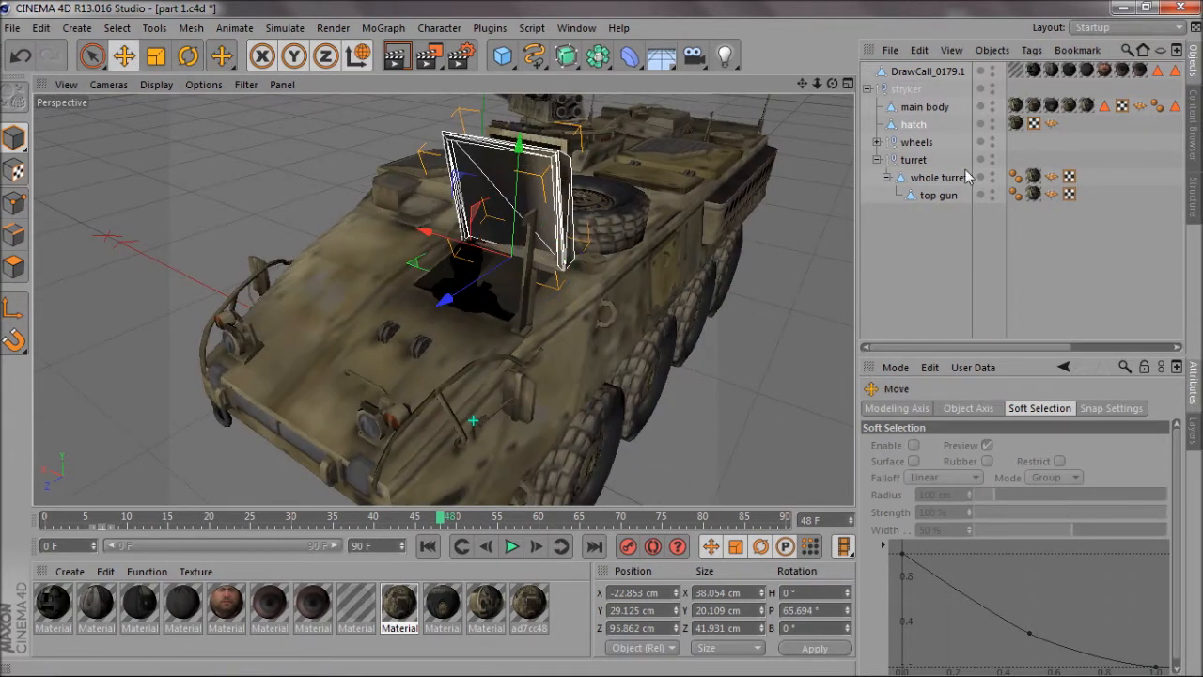
click(912, 73)
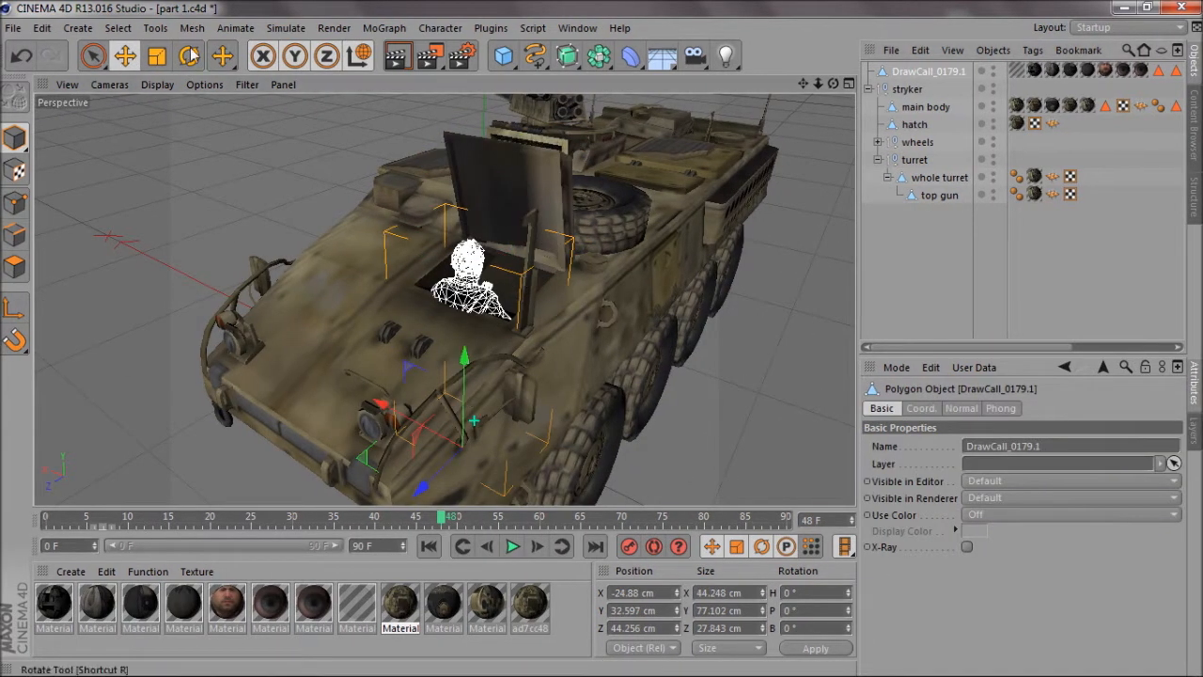
drag(462, 411, 462, 388)
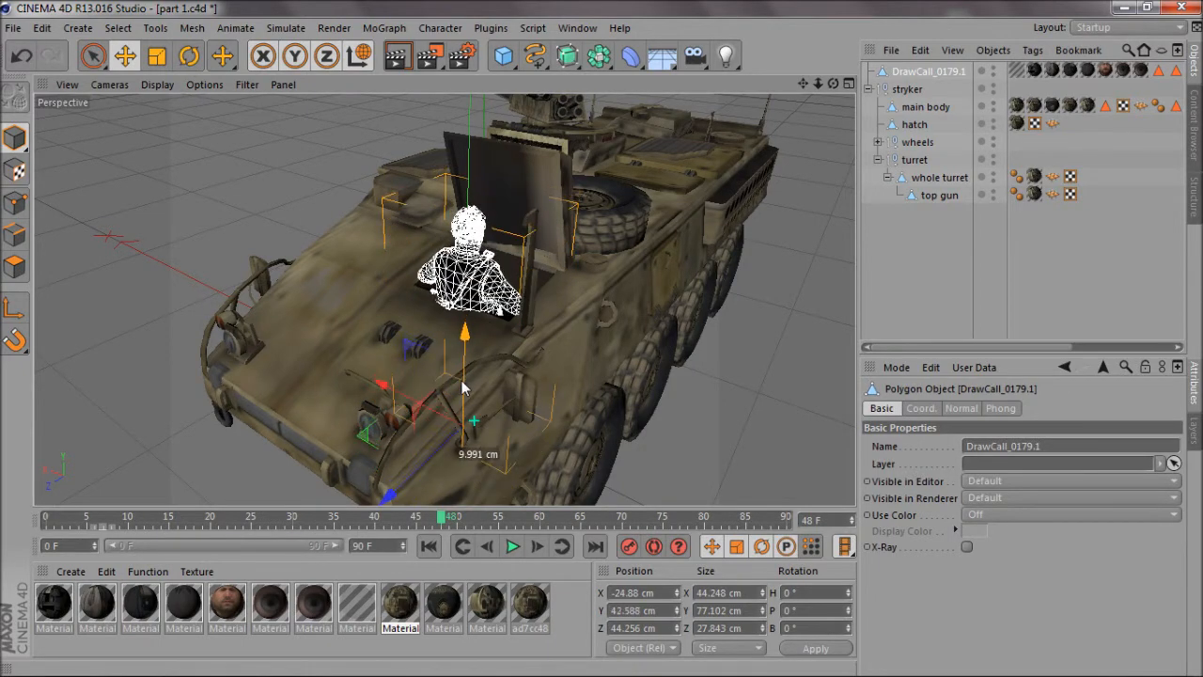
drag(437, 446, 459, 439)
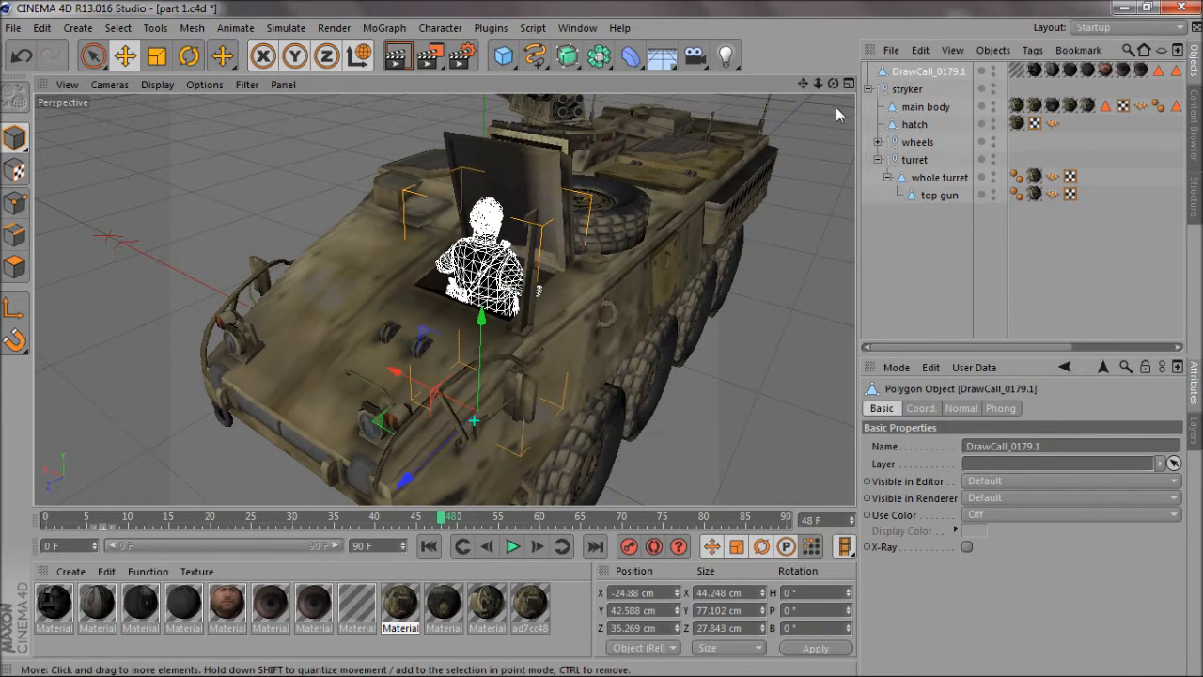
Scale the character up uniformly to about 47.3 x 82.4 x 29.8 cm so it fits the hatch opening.
drag(834, 85, 580, 345)
click(157, 58)
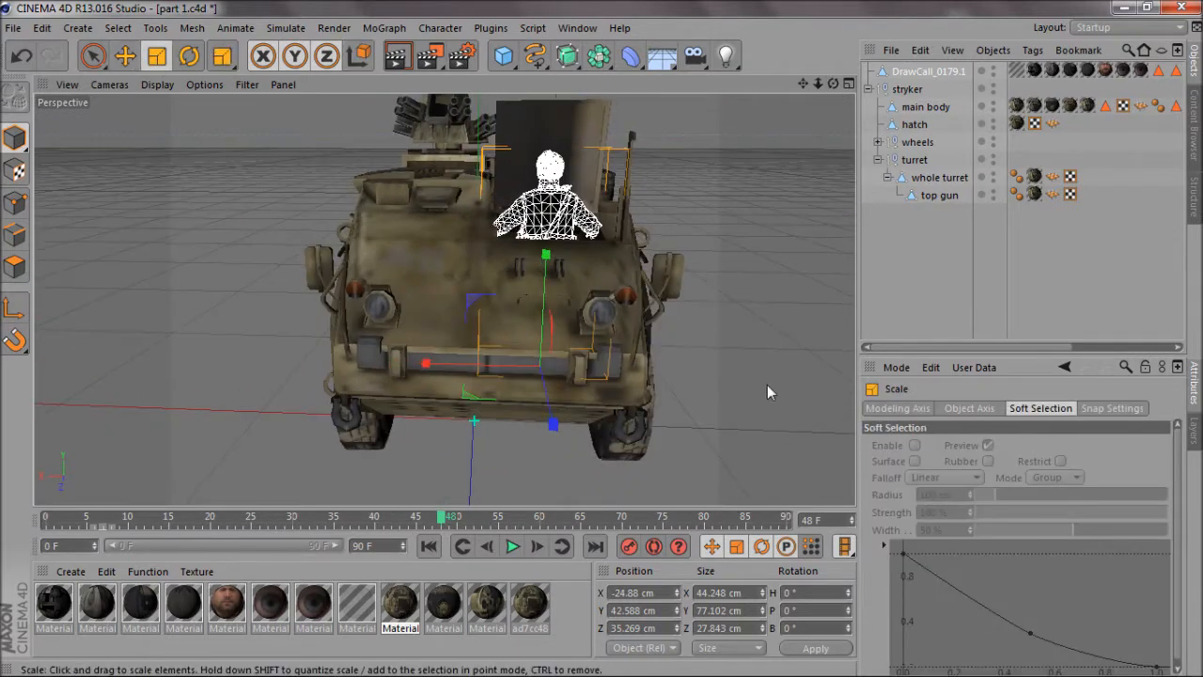
drag(767, 384, 819, 375)
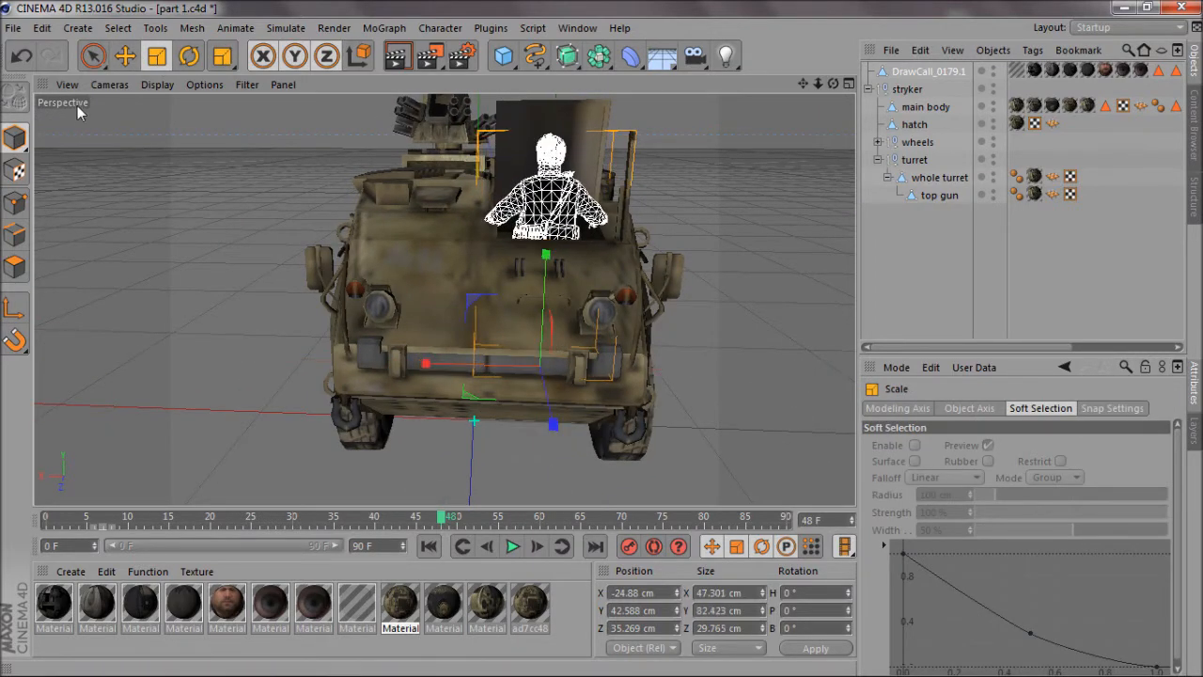
click(126, 56)
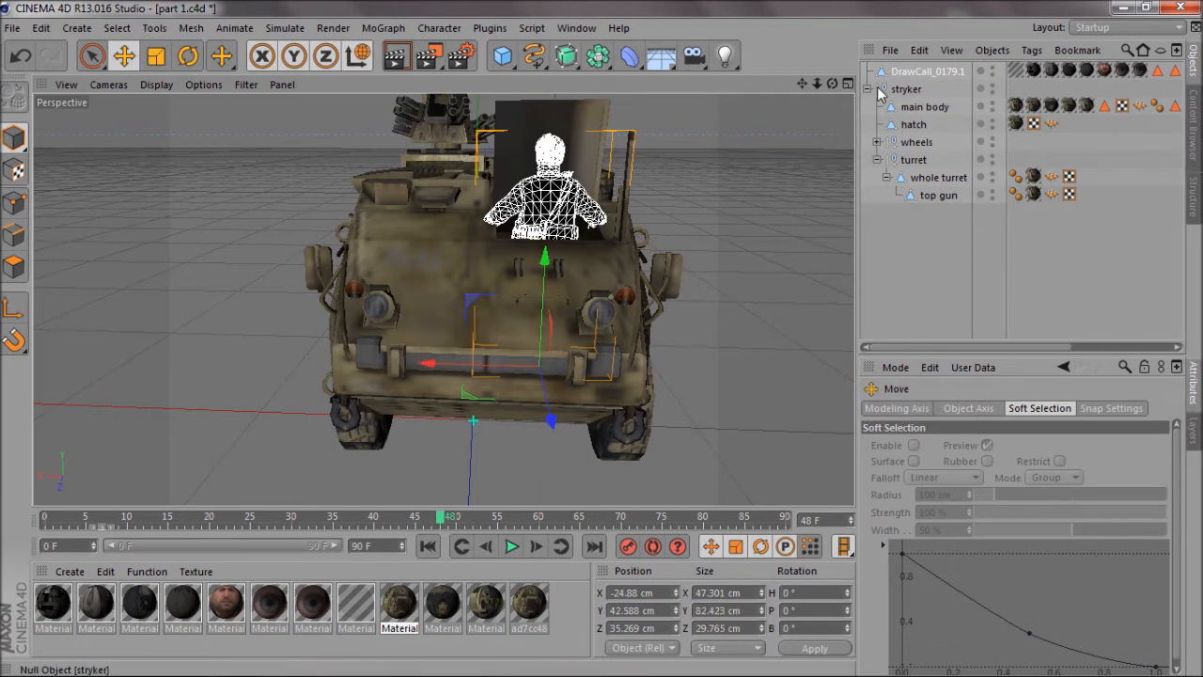
Hide the stryker and, in the front view, move the character to the world origin at about X 0.07, Y 0.17 cm.
alt+double_click(992, 86)
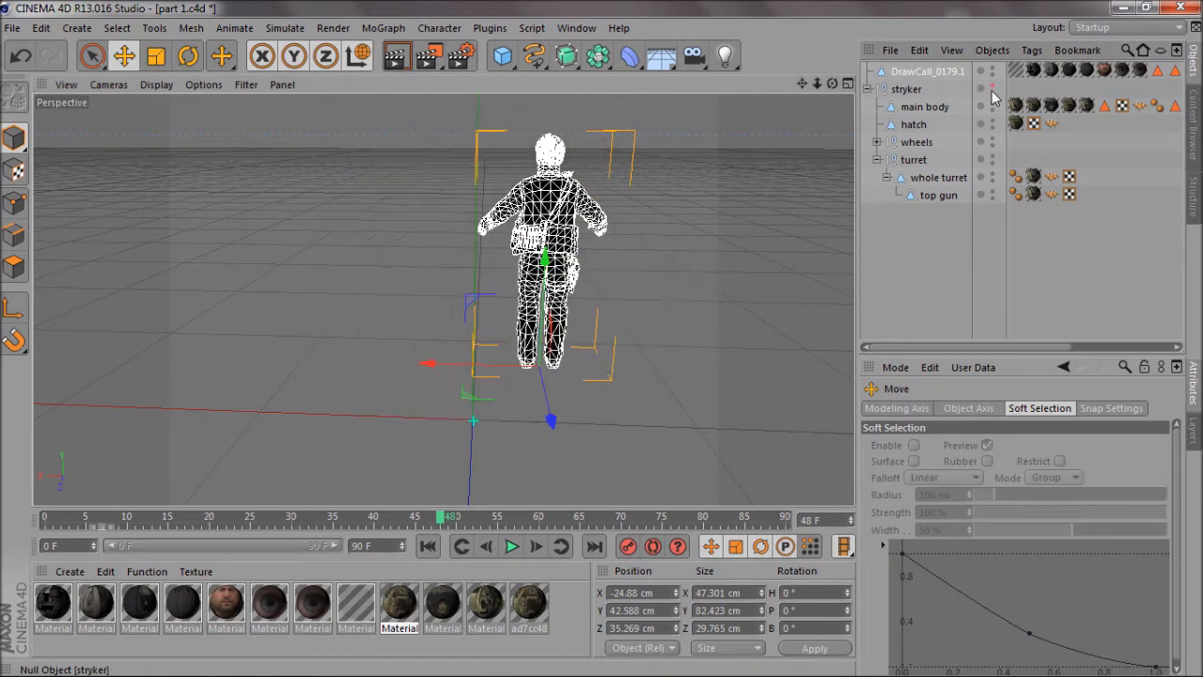
middle_click(649, 256)
middle_click(571, 389)
click(933, 71)
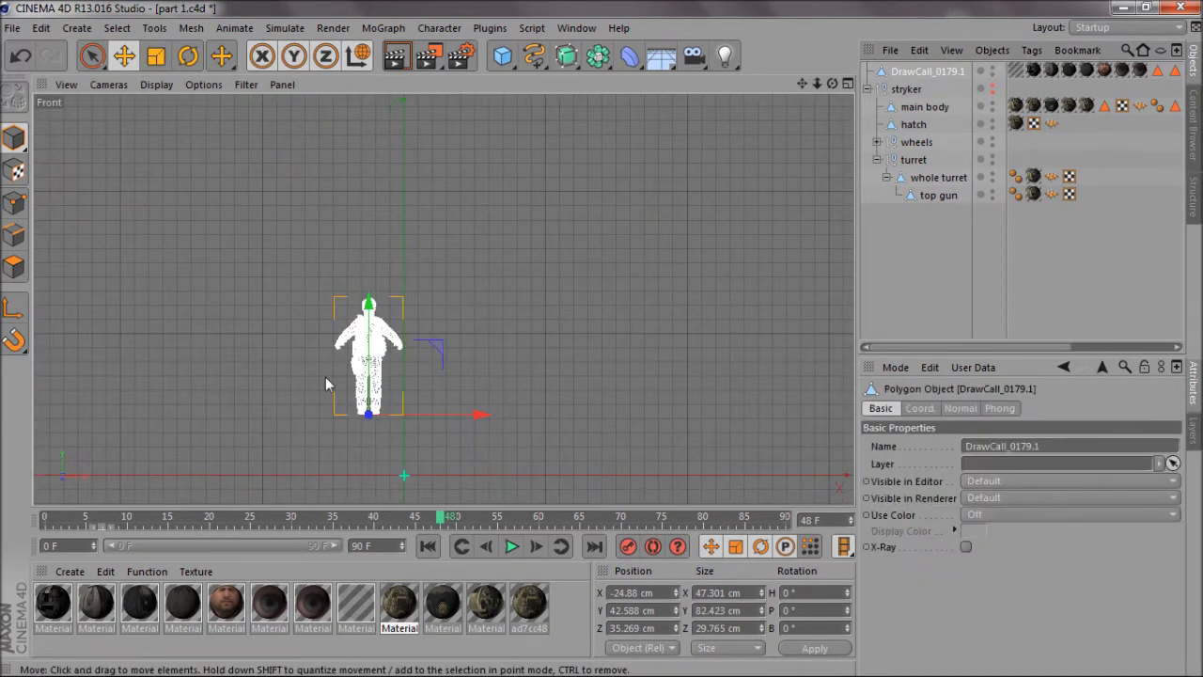
drag(450, 369, 486, 421)
scroll(601, 340, up, 8)
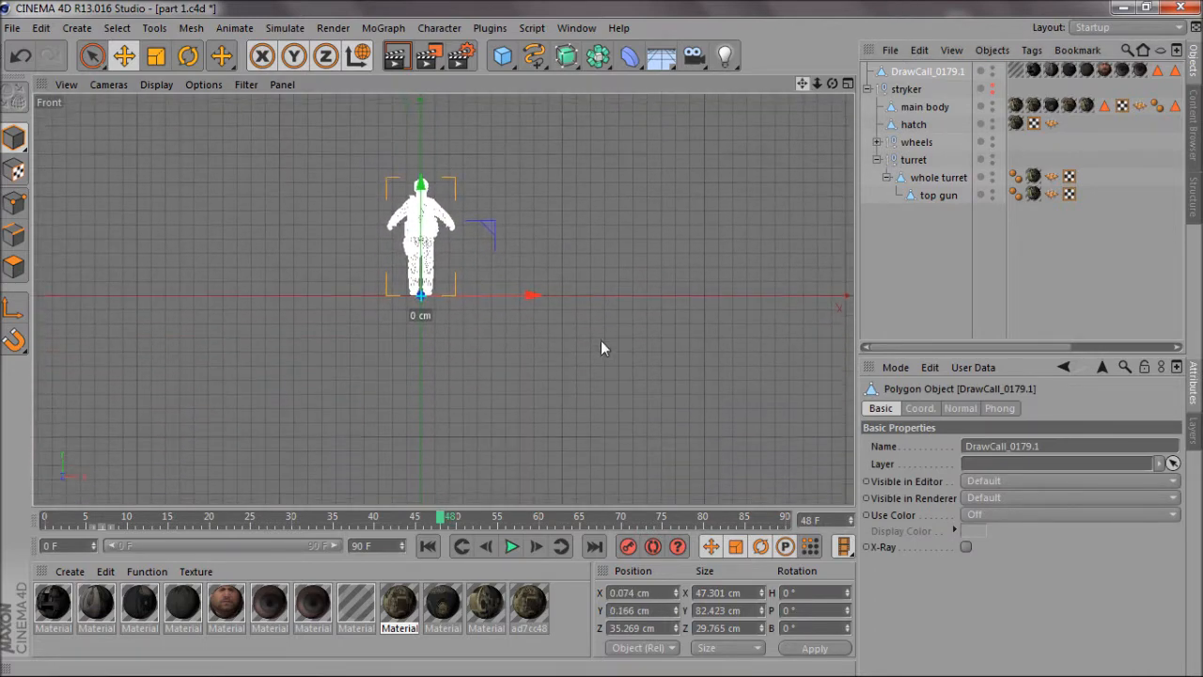
drag(804, 83, 606, 338)
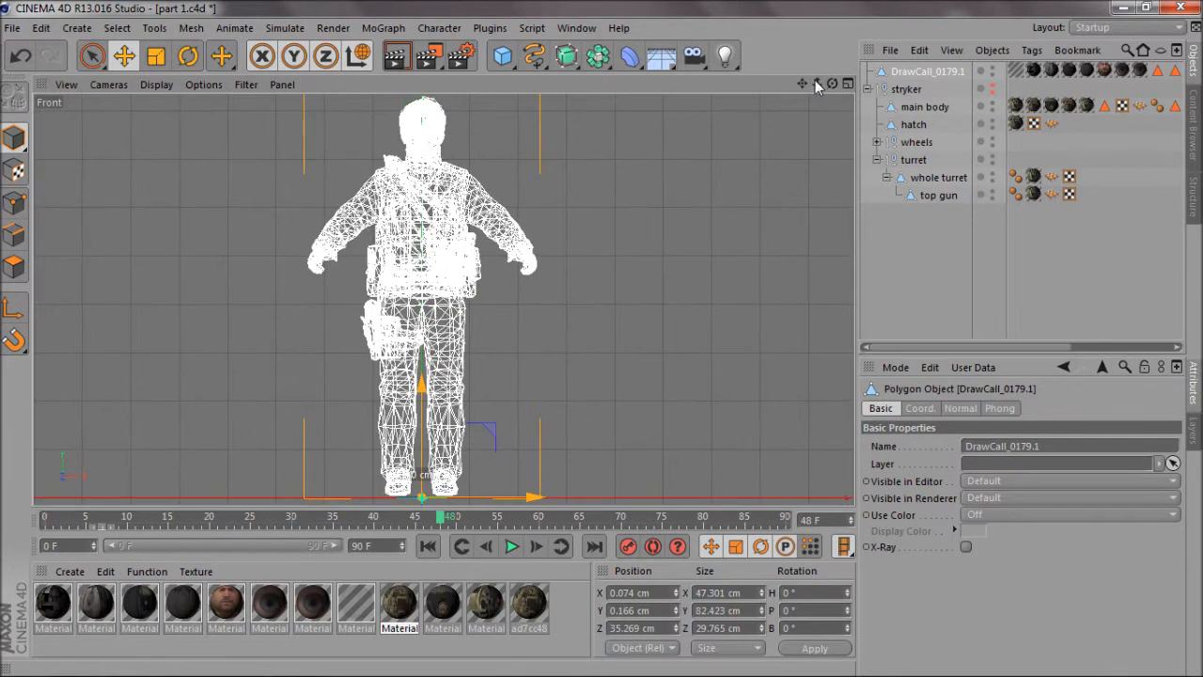
In the top view, move the character along Z to the origin at about 0.1 cm, and return to the enlarged front view.
middle_click(419, 259)
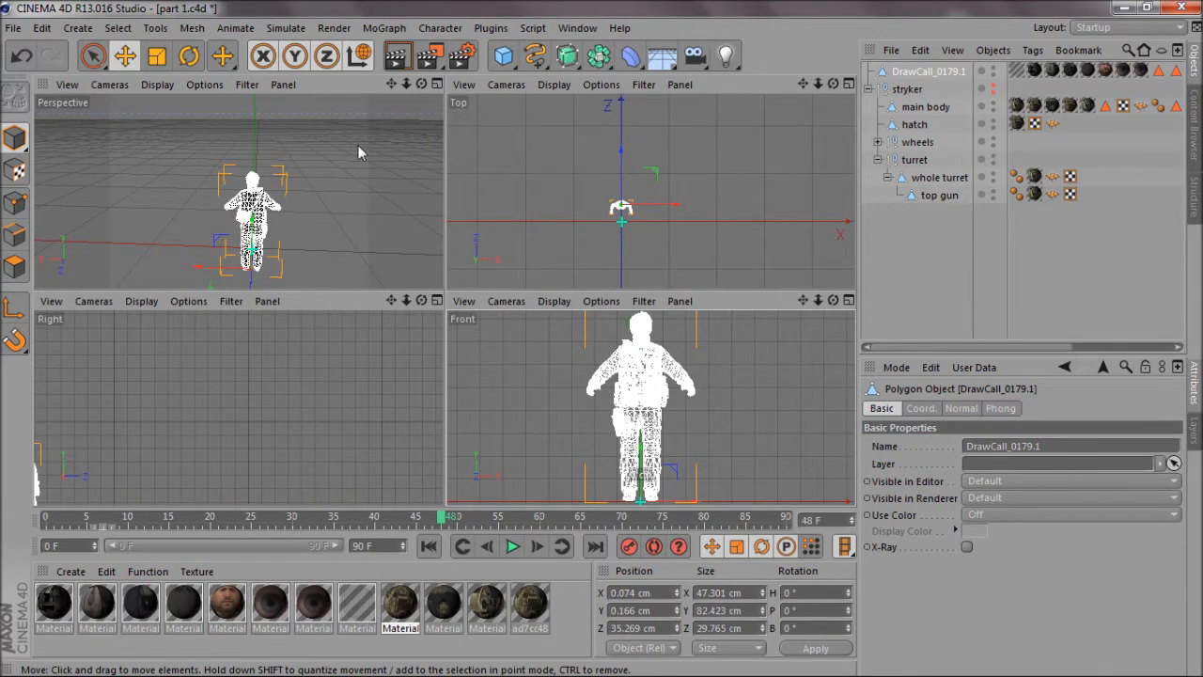
drag(421, 83, 418, 277)
drag(631, 180, 628, 188)
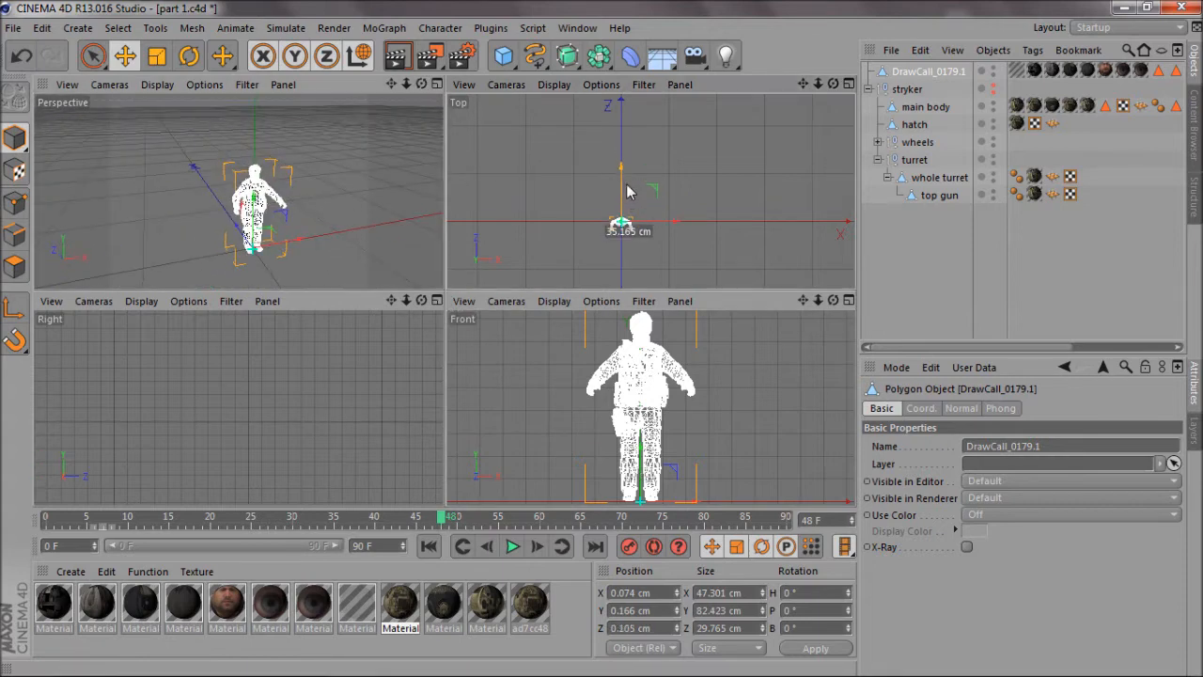
middle_click(619, 368)
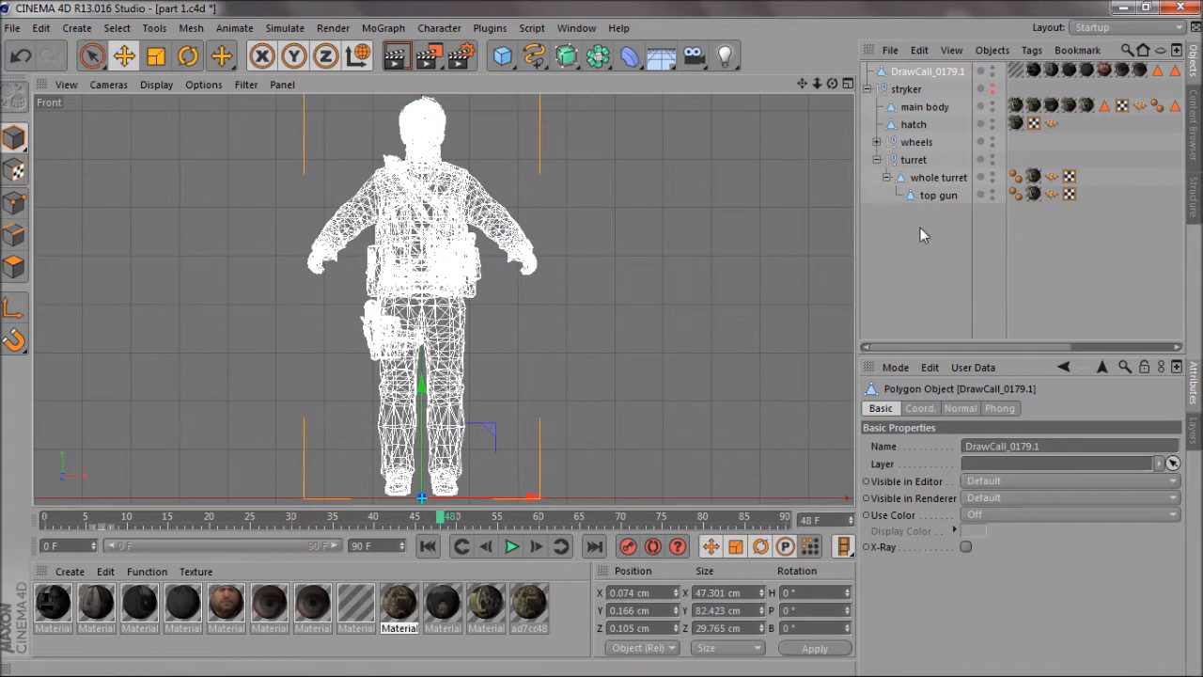
Collapse the stryker hierarchy and select the character object.
click(866, 89)
click(887, 157)
click(886, 72)
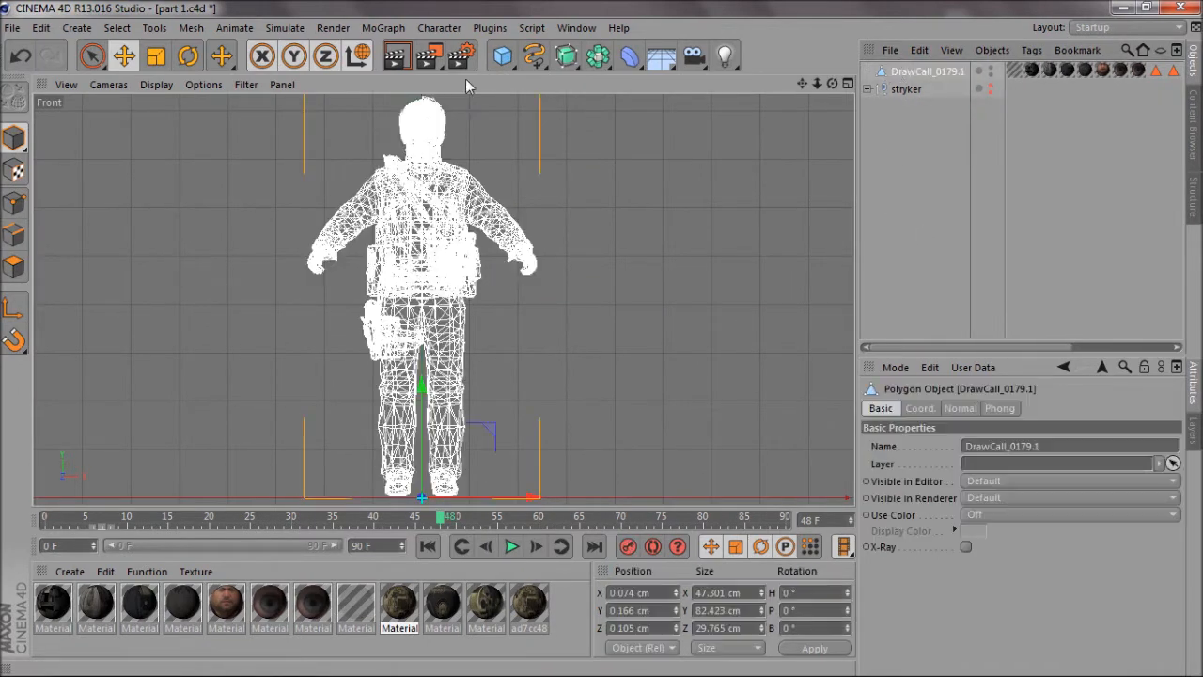
Try placing a first joint at the character's pelvis with the Joint Tool, and remove the resulting root and joint.
click(439, 29)
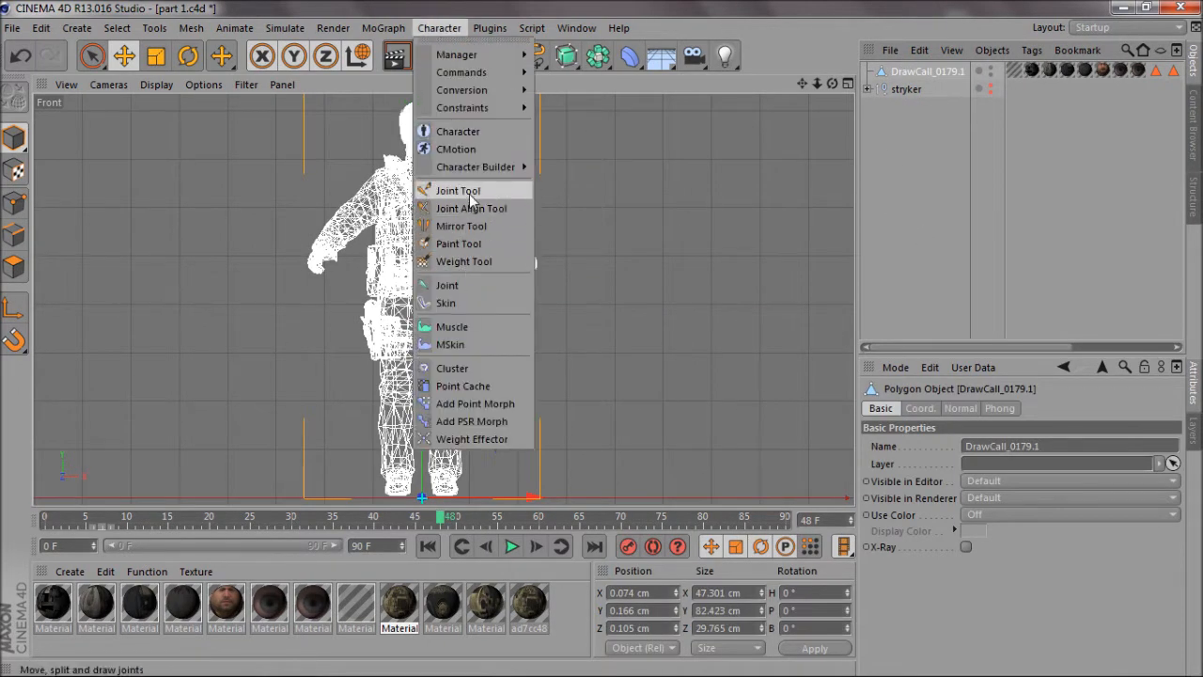
click(469, 192)
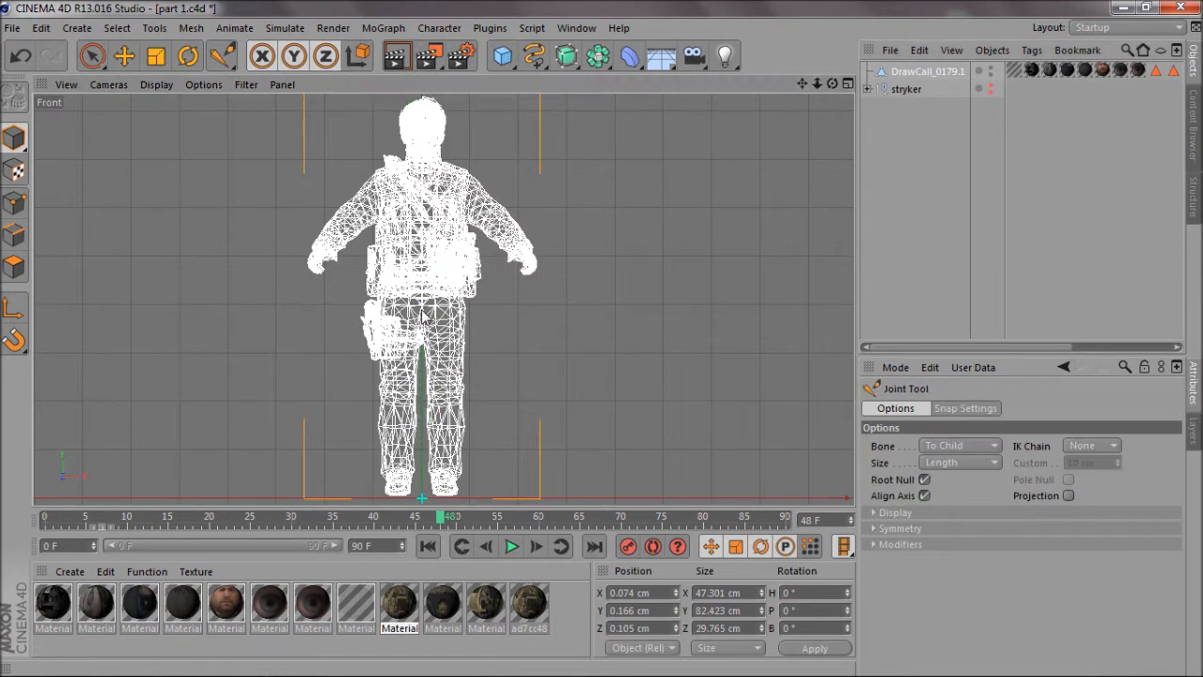
ctrl+click(422, 309)
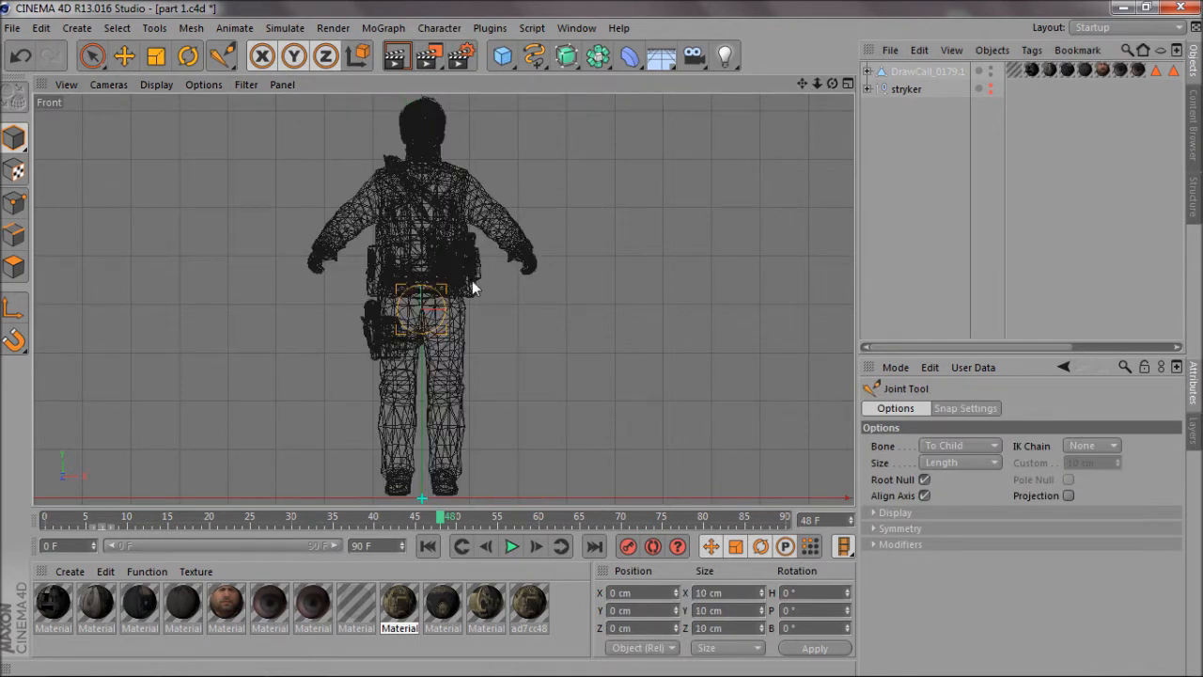
click(867, 73)
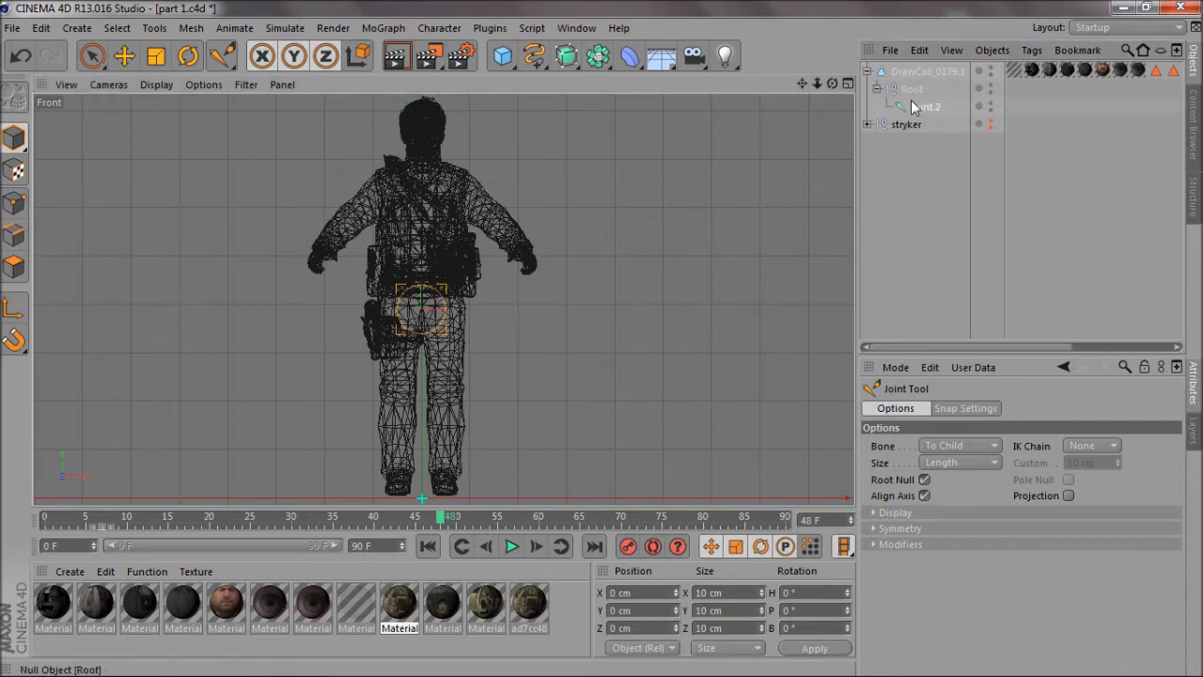
drag(912, 106, 905, 99)
click(126, 57)
Merge the Dive.bvh motion file from Documents > Faex Editing > Current Editing > Dueltage > cinematics into the scene.
click(12, 28)
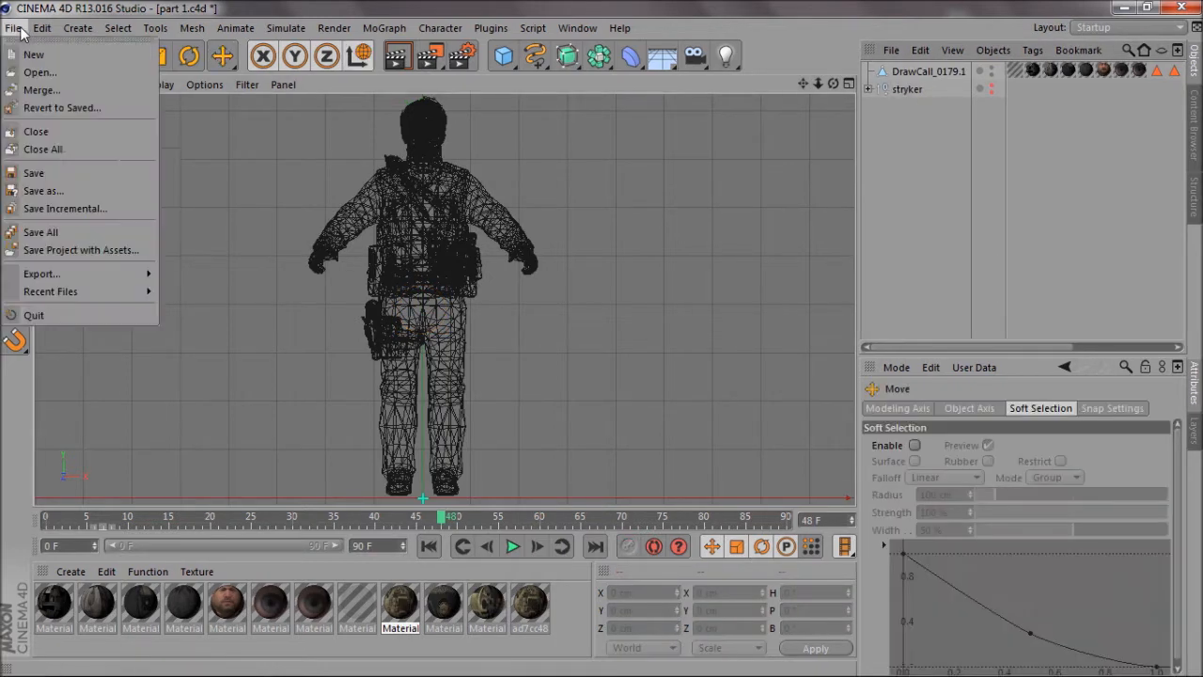
click(42, 89)
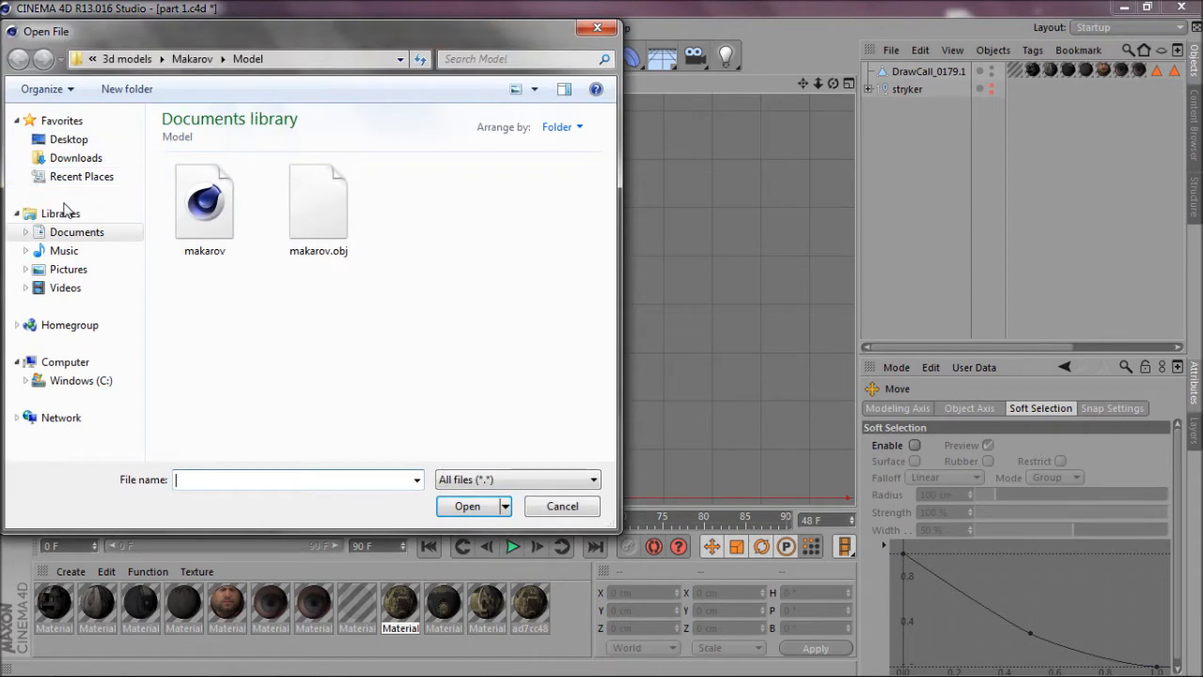
click(68, 232)
double_click(423, 308)
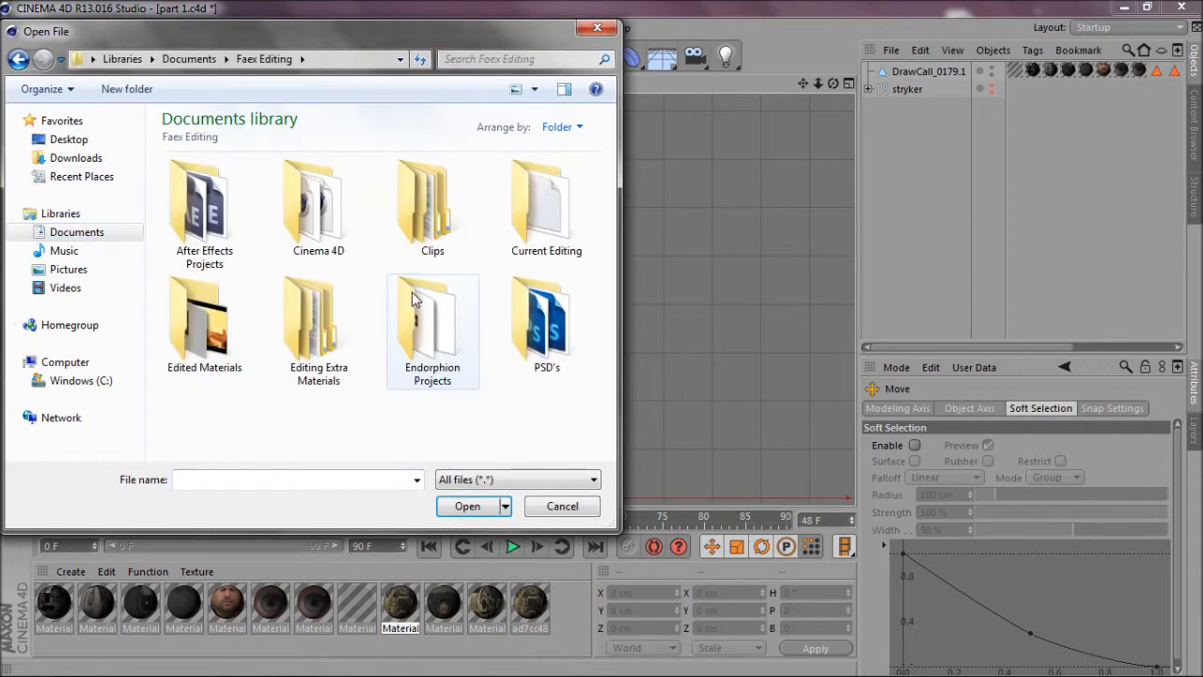
double_click(511, 236)
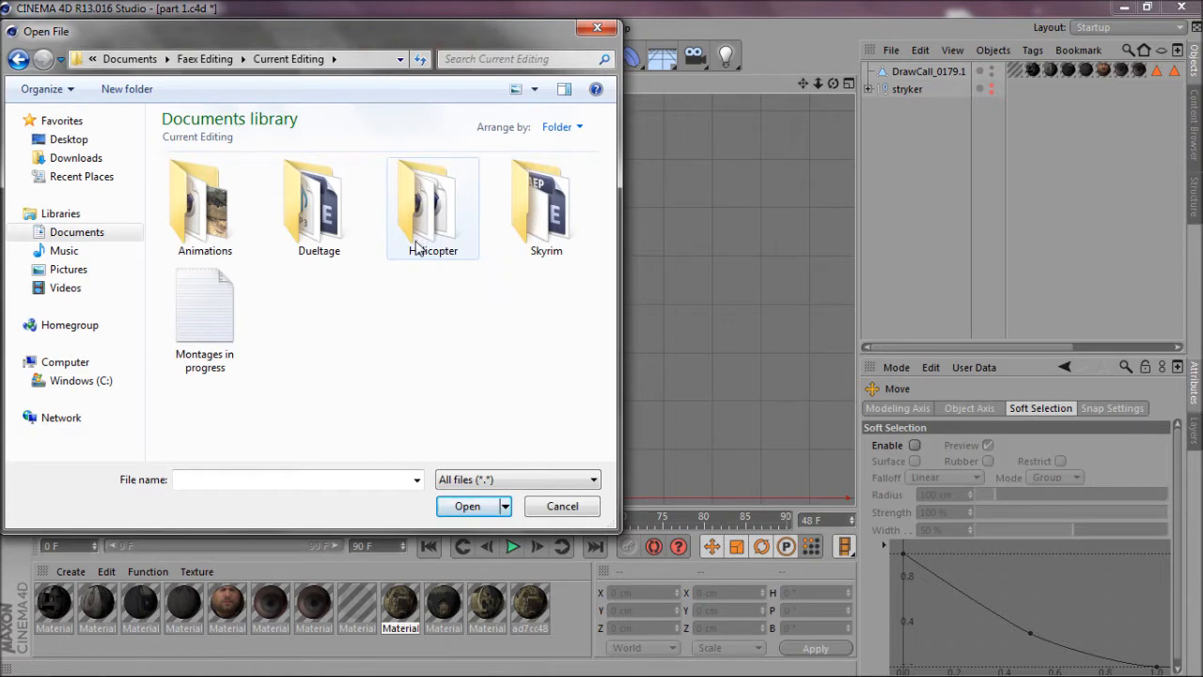
double_click(294, 235)
double_click(201, 218)
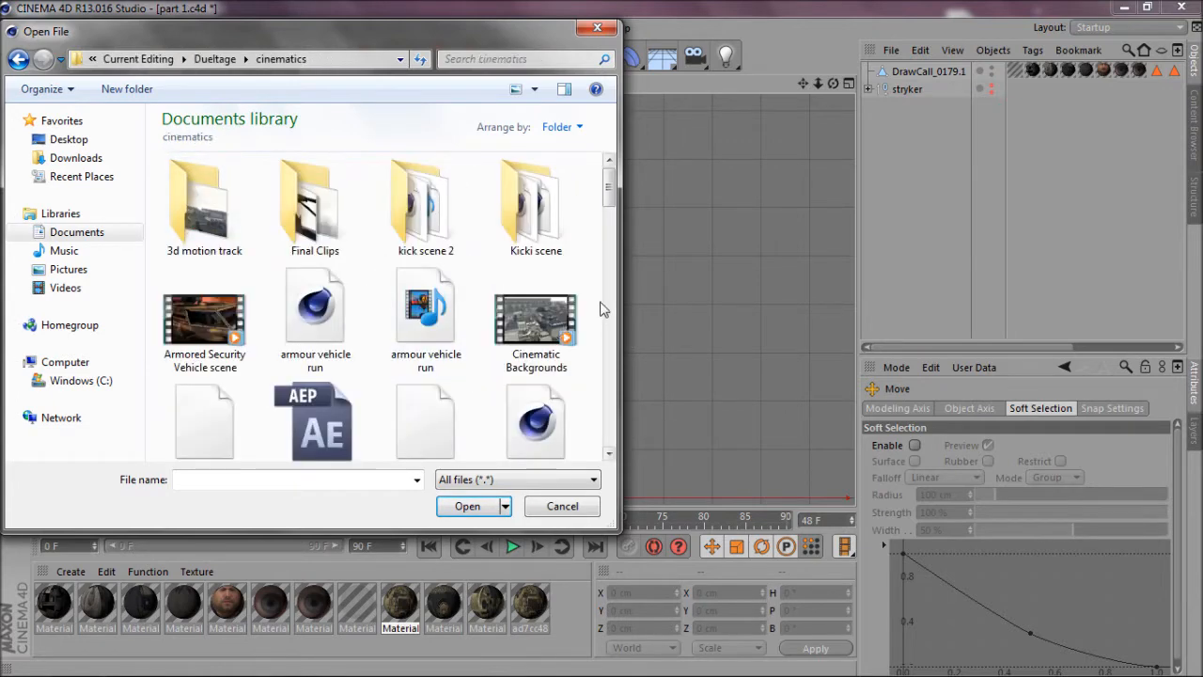
scroll(607, 195, down, 2)
double_click(451, 270)
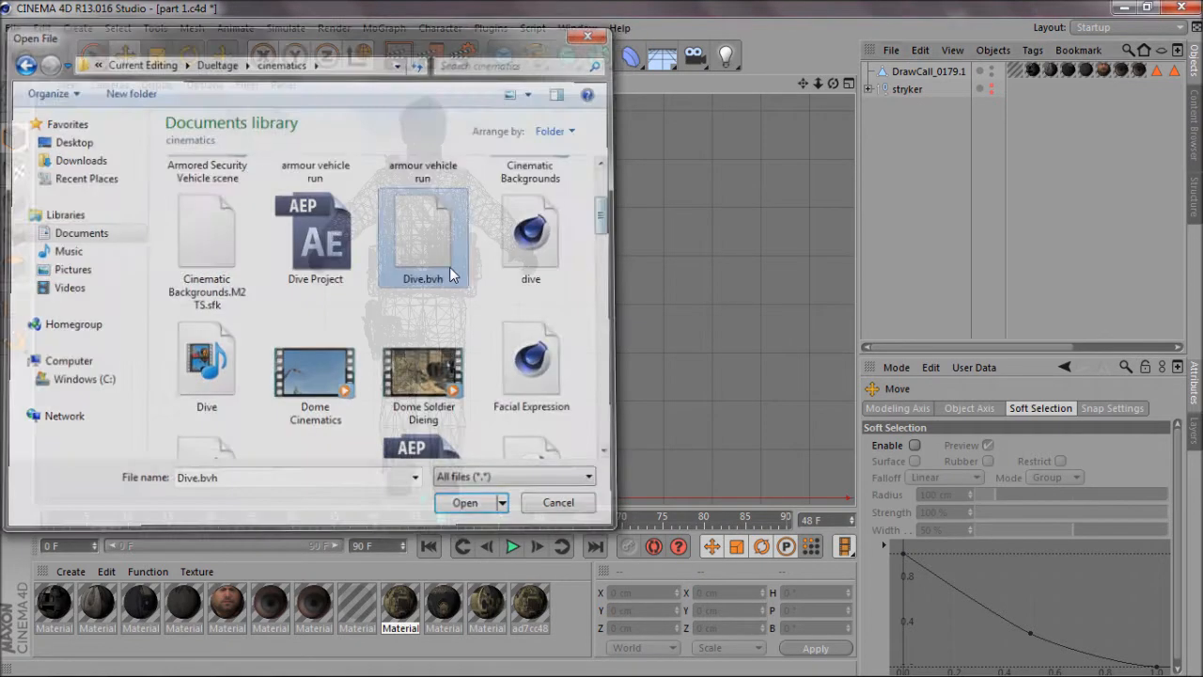
click(406, 423)
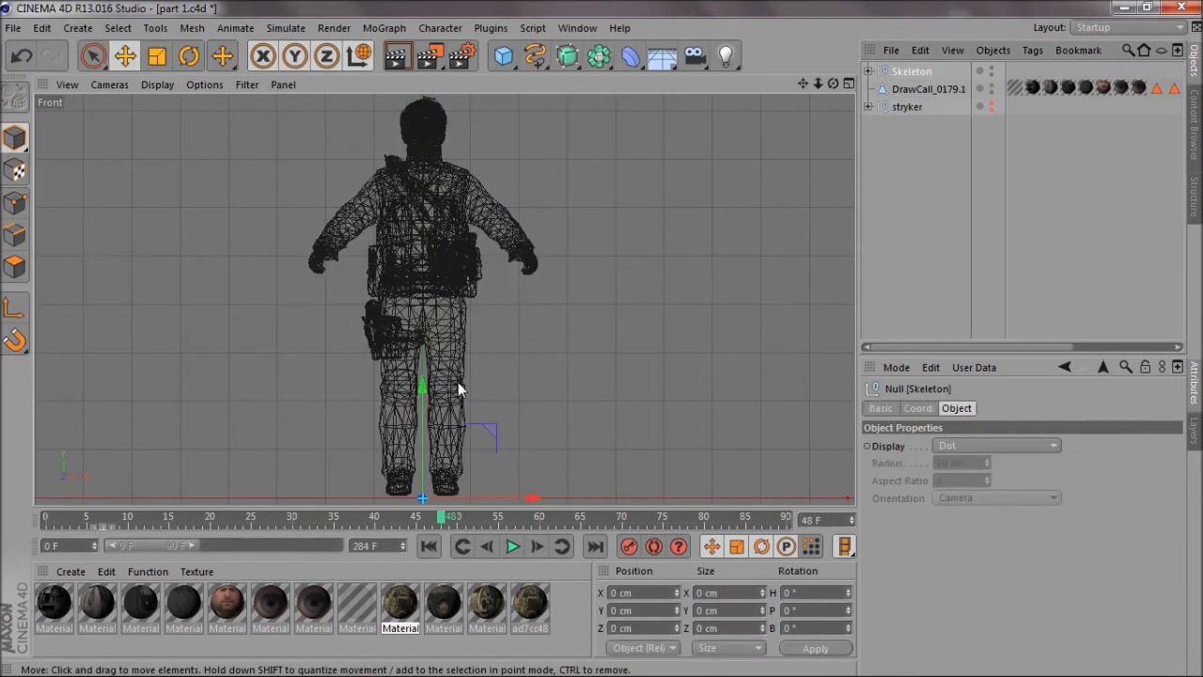
Set the timeline to frame 0 so the imported skeleton stands in its T-pose over the character.
drag(818, 83, 602, 338)
drag(79, 518, 6, 528)
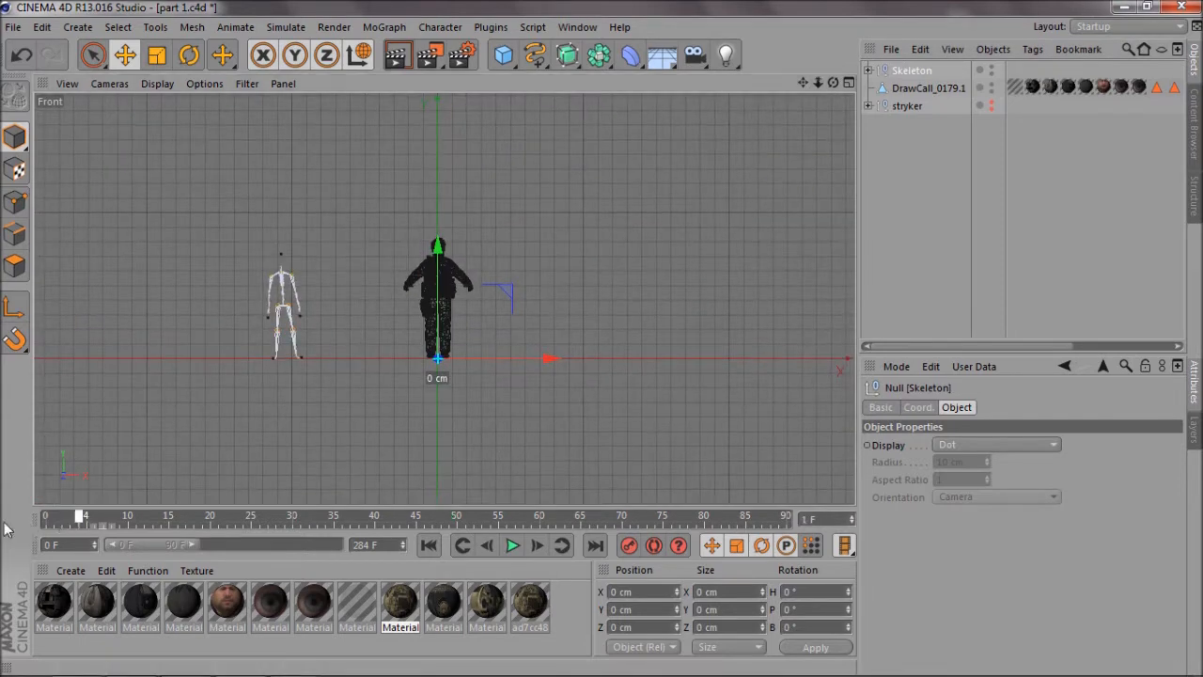
scroll(383, 297, up, 3)
scroll(383, 297, up, 5)
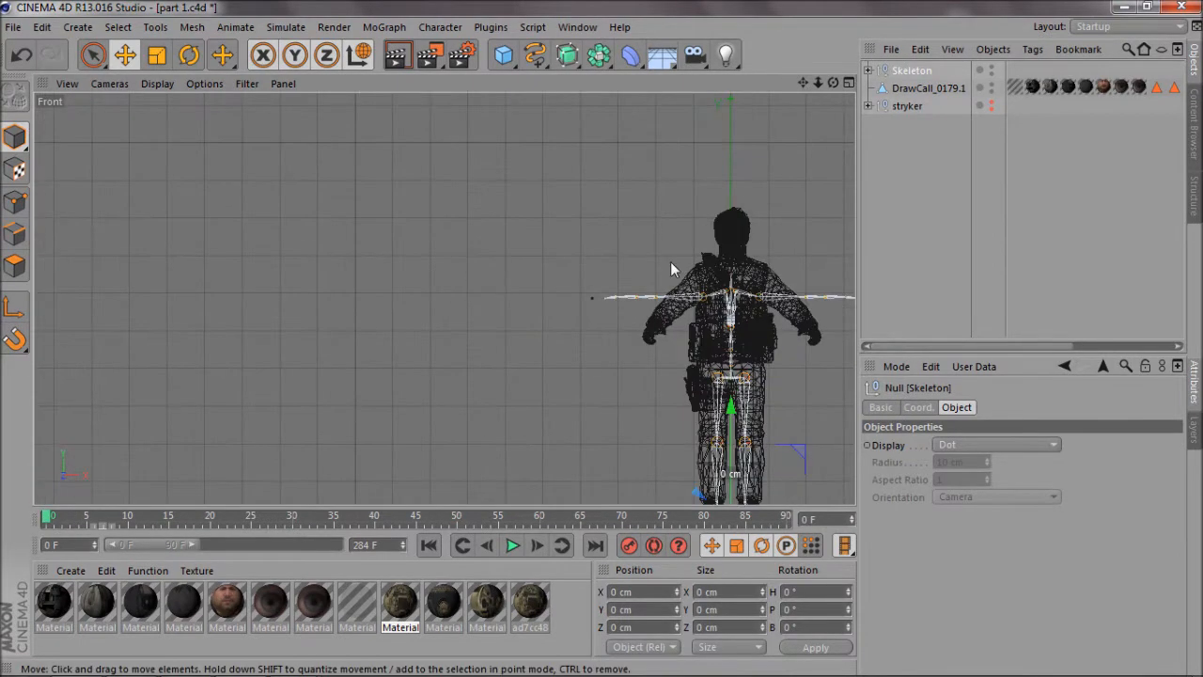
drag(803, 84, 596, 339)
Scale the Skeleton object up uniformly to fit the character's height, and check the fit in perspective.
click(911, 74)
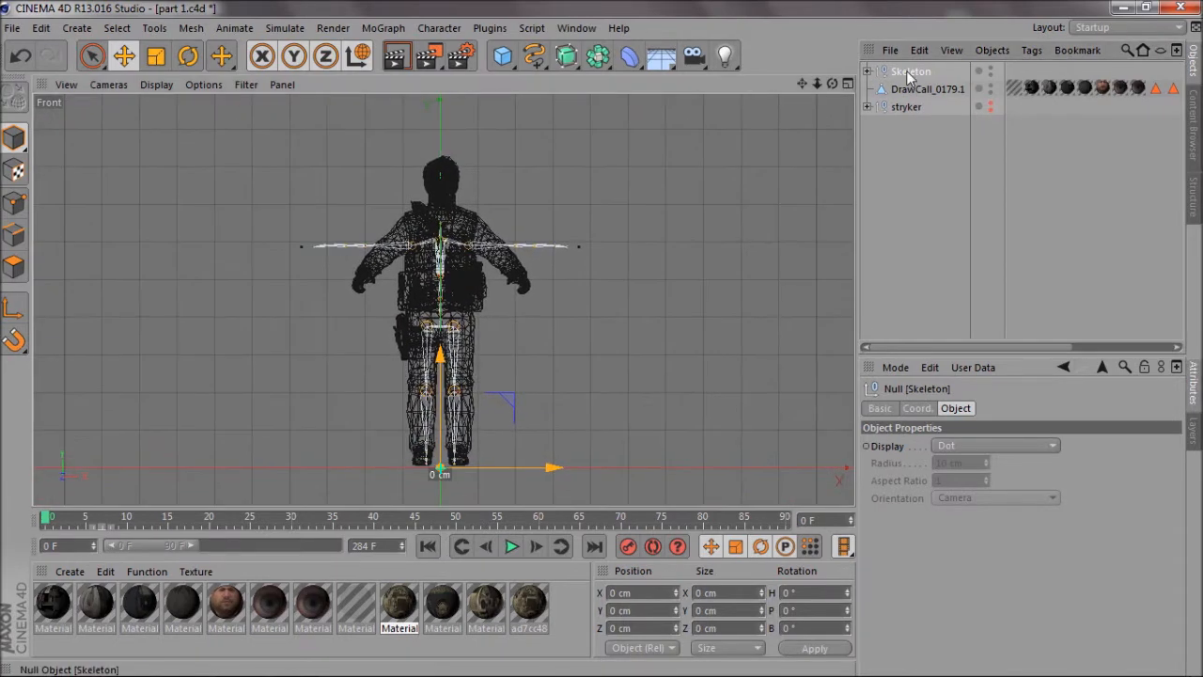
click(157, 58)
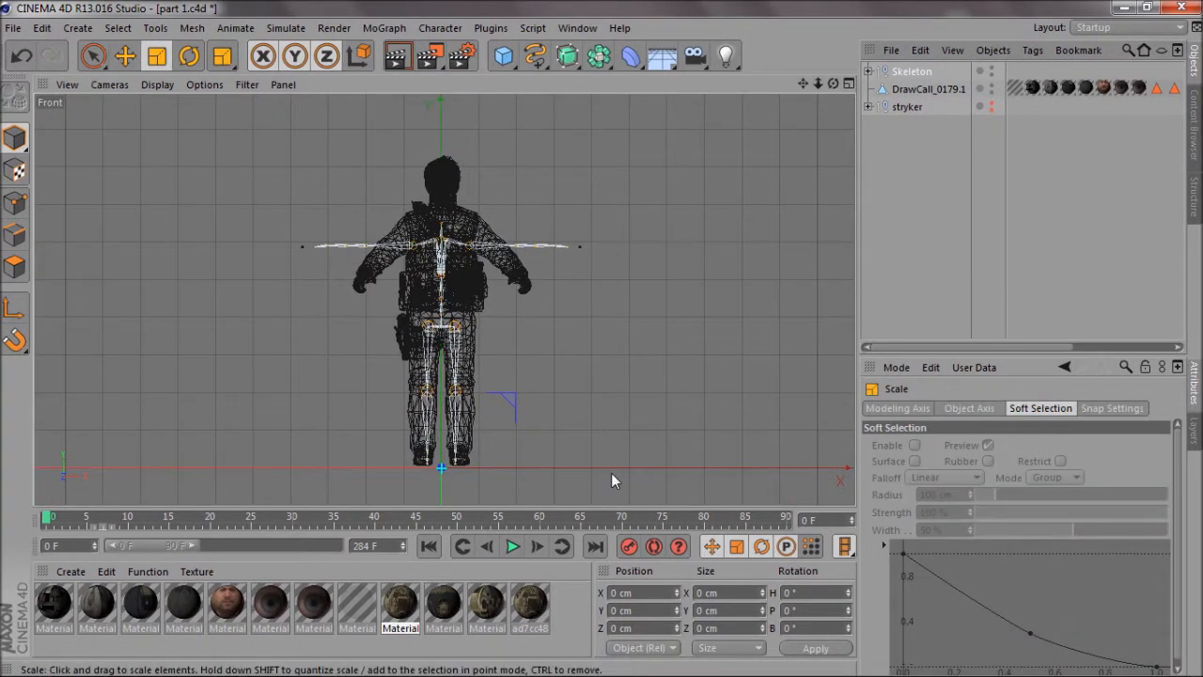
drag(612, 477, 600, 348)
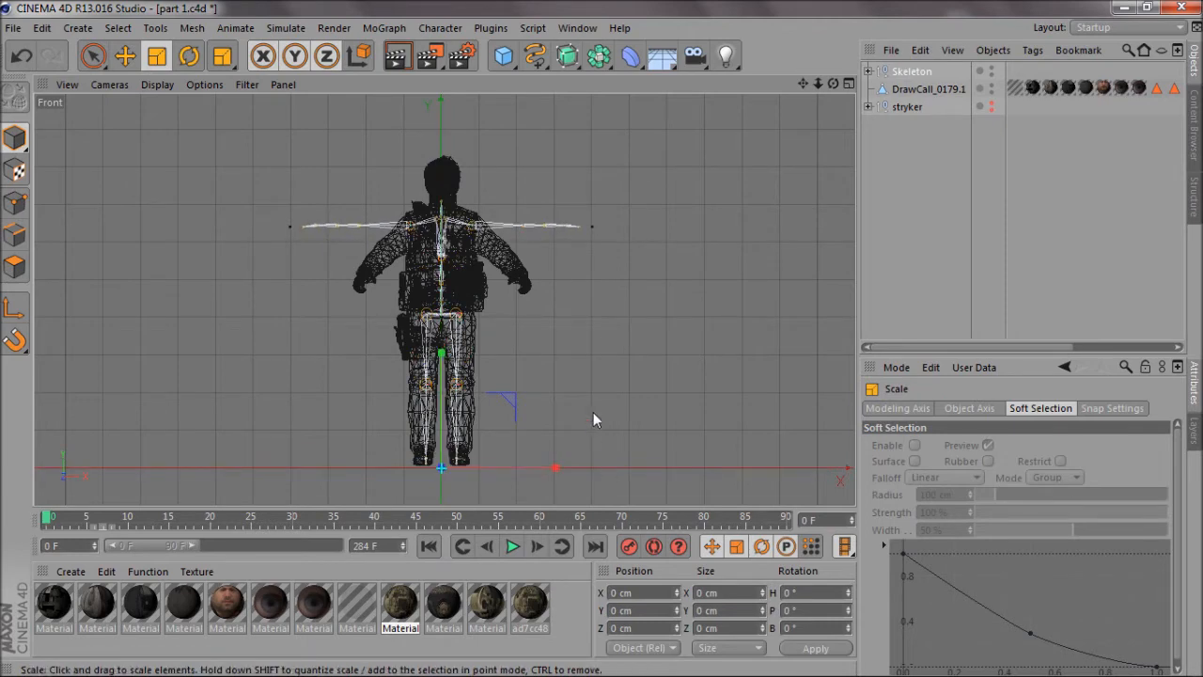
middle_click(485, 297)
middle_click(353, 229)
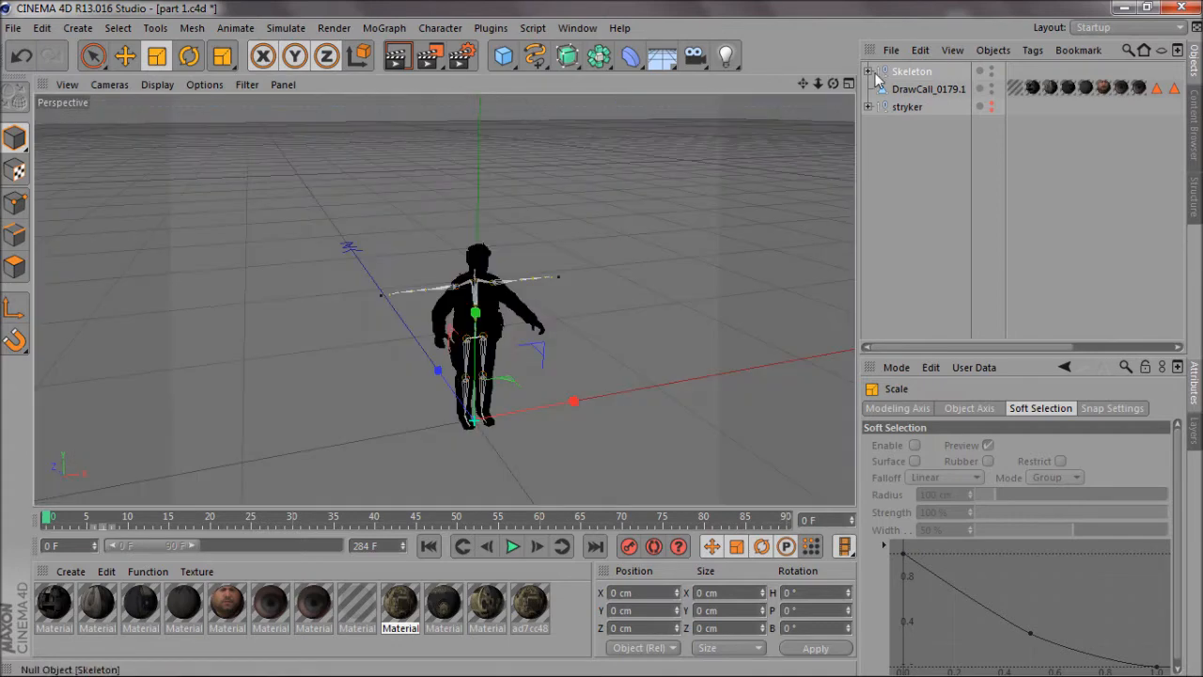
mouse_move(610, 338)
mouse_down()
mouse_move(572, 345)
mouse_move(601, 339)
mouse_up()
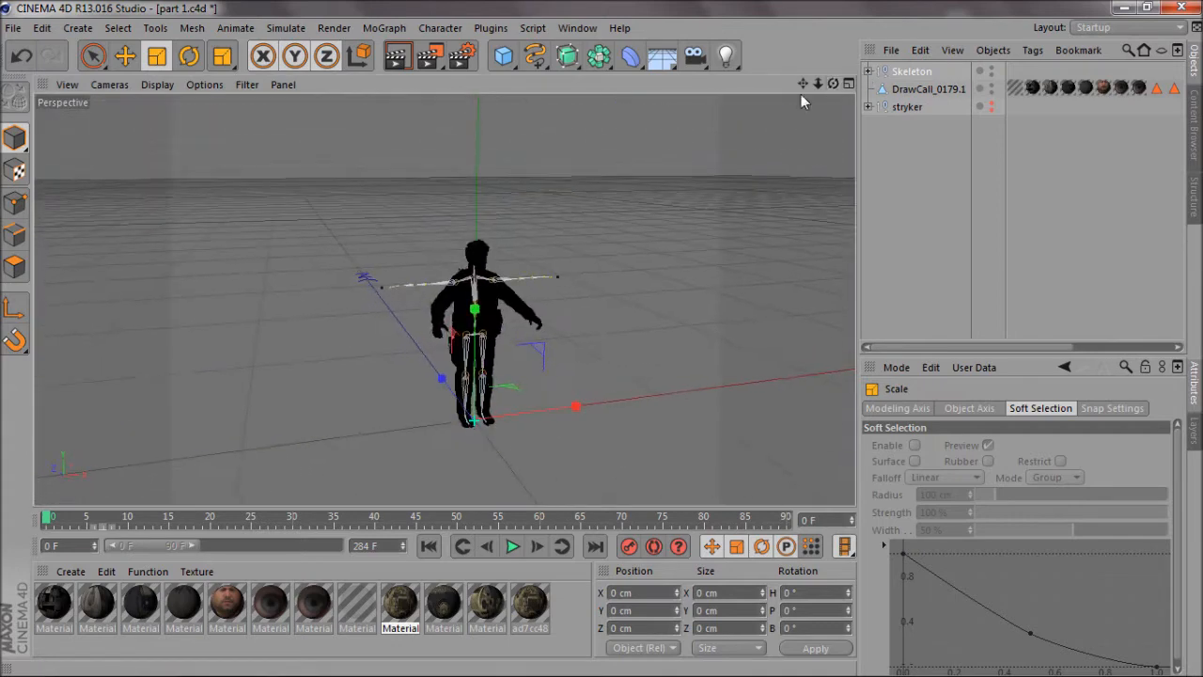
middle_click(560, 223)
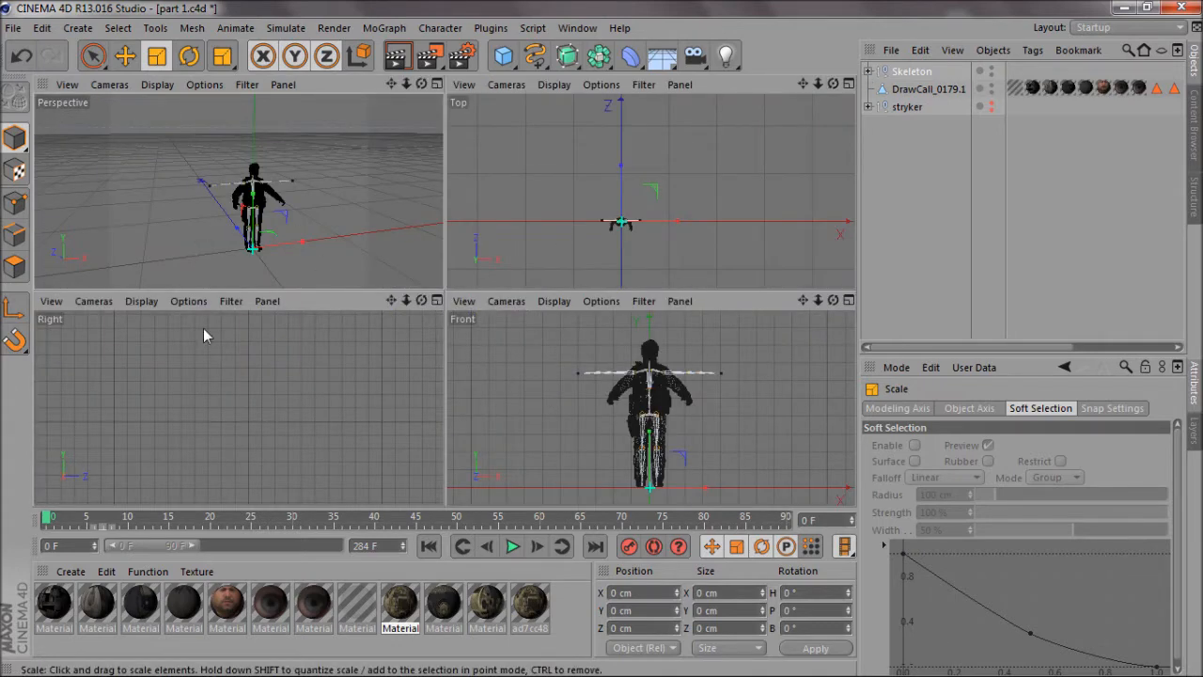
Relink the colour texture of Material__2483 to hair_final_c in 3d models > Makarov > Textures, without copying it to the project.
double_click(356, 603)
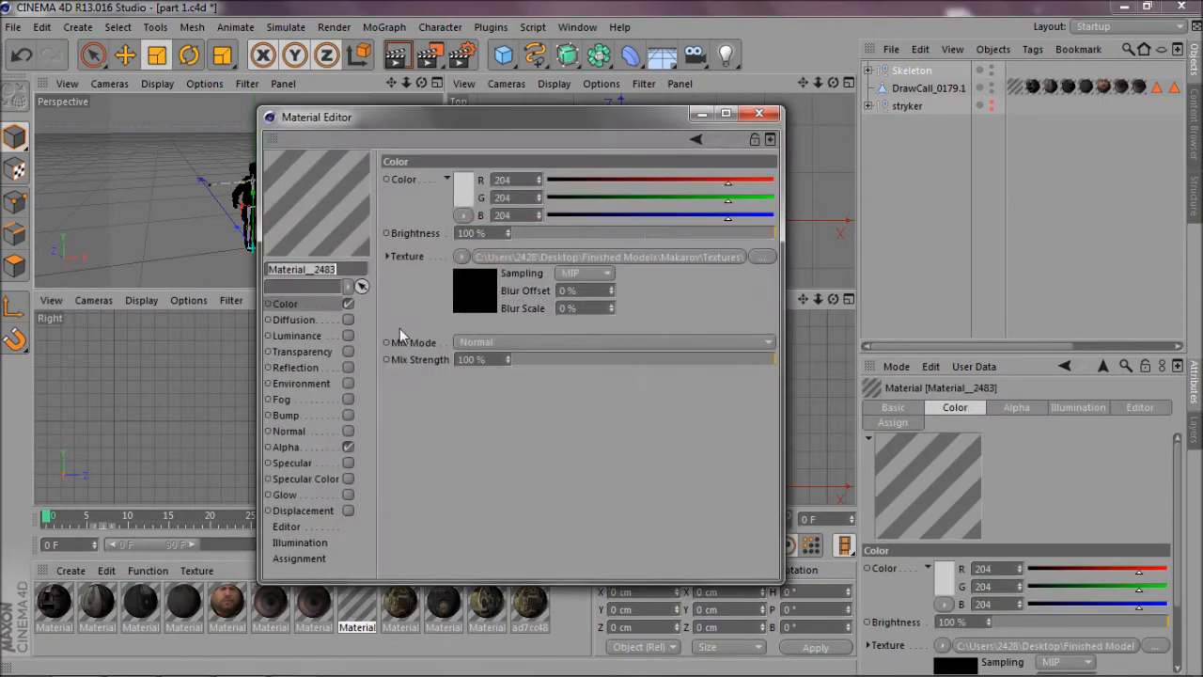
click(763, 258)
click(341, 344)
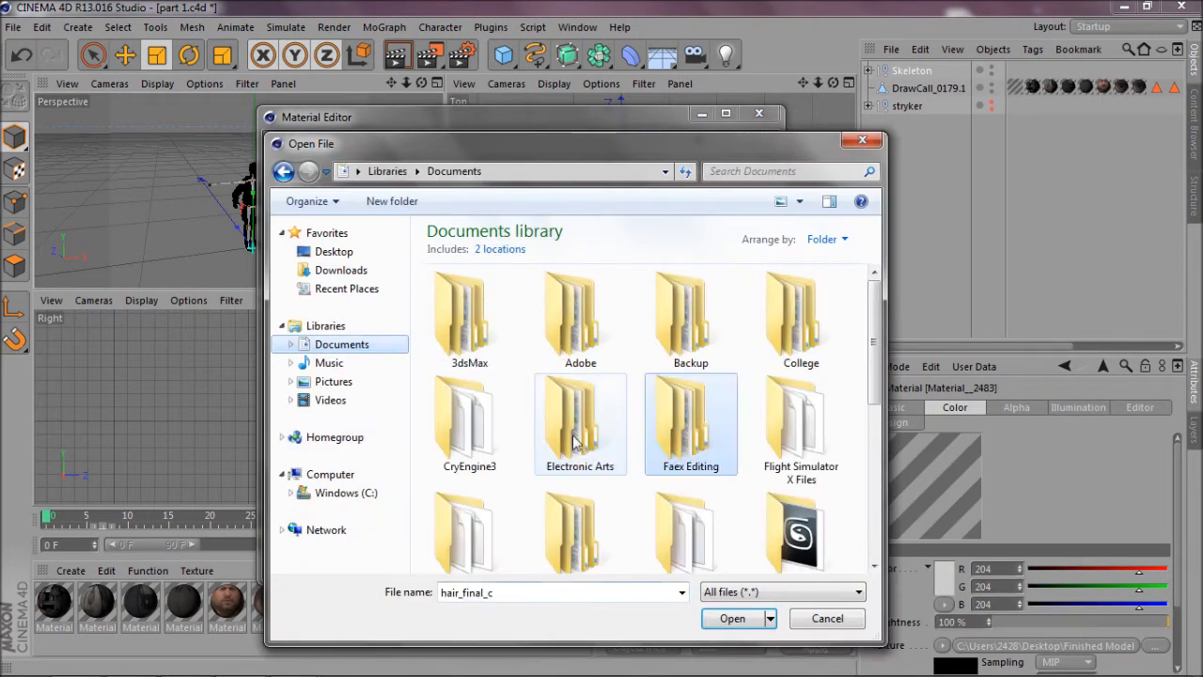
double_click(724, 426)
click(560, 457)
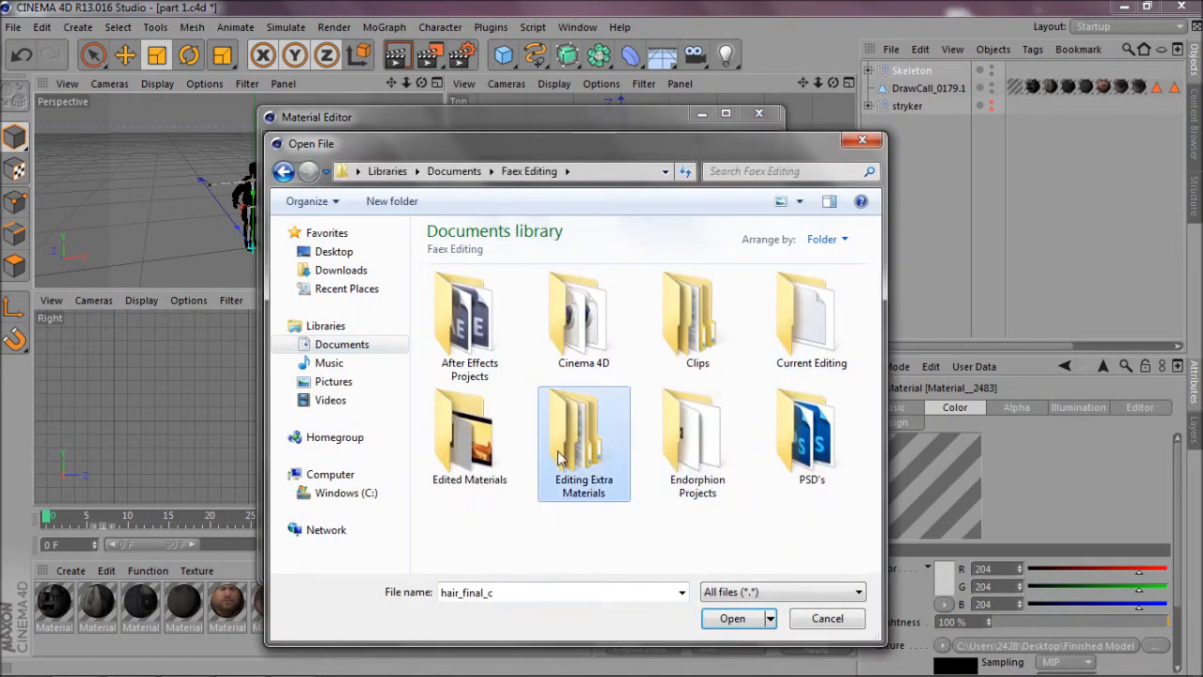
double_click(564, 456)
double_click(586, 322)
scroll(694, 309, down, 5)
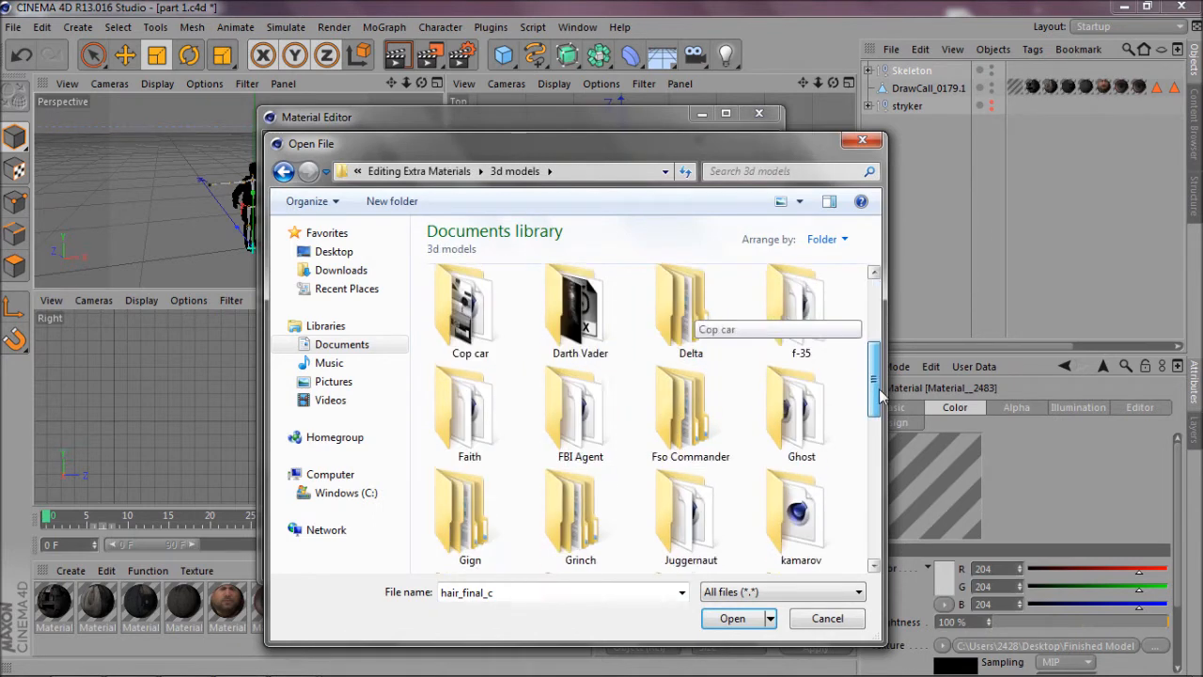
scroll(880, 402, down, 1)
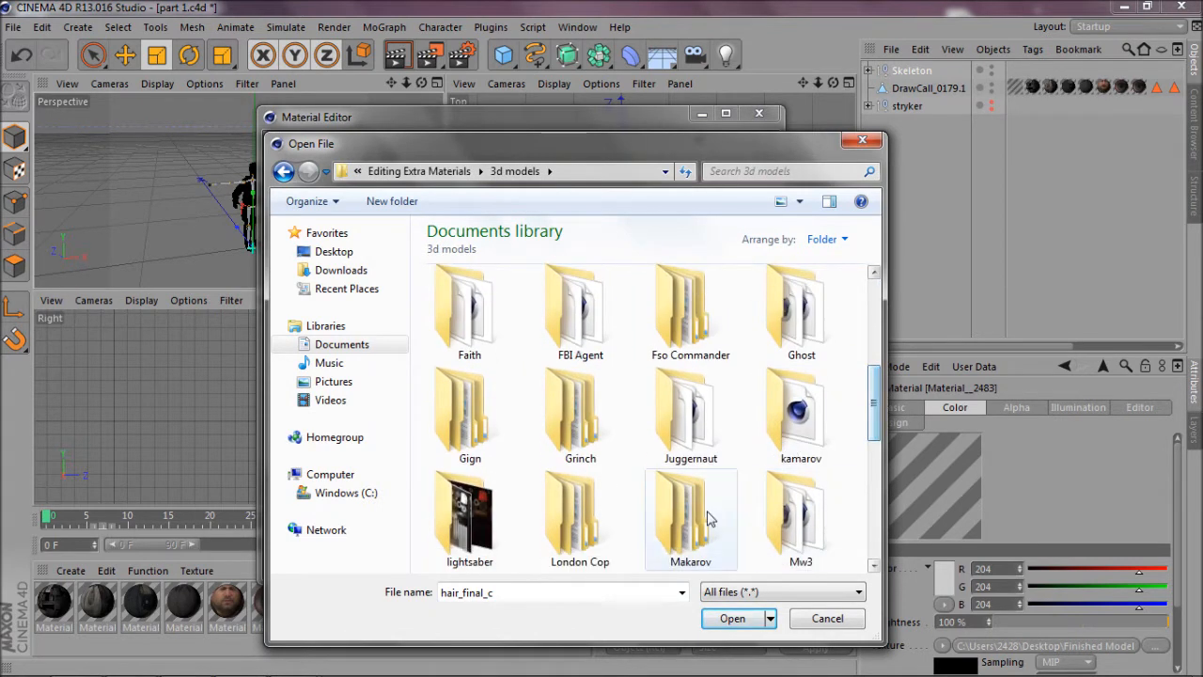
double_click(696, 522)
double_click(582, 320)
click(748, 619)
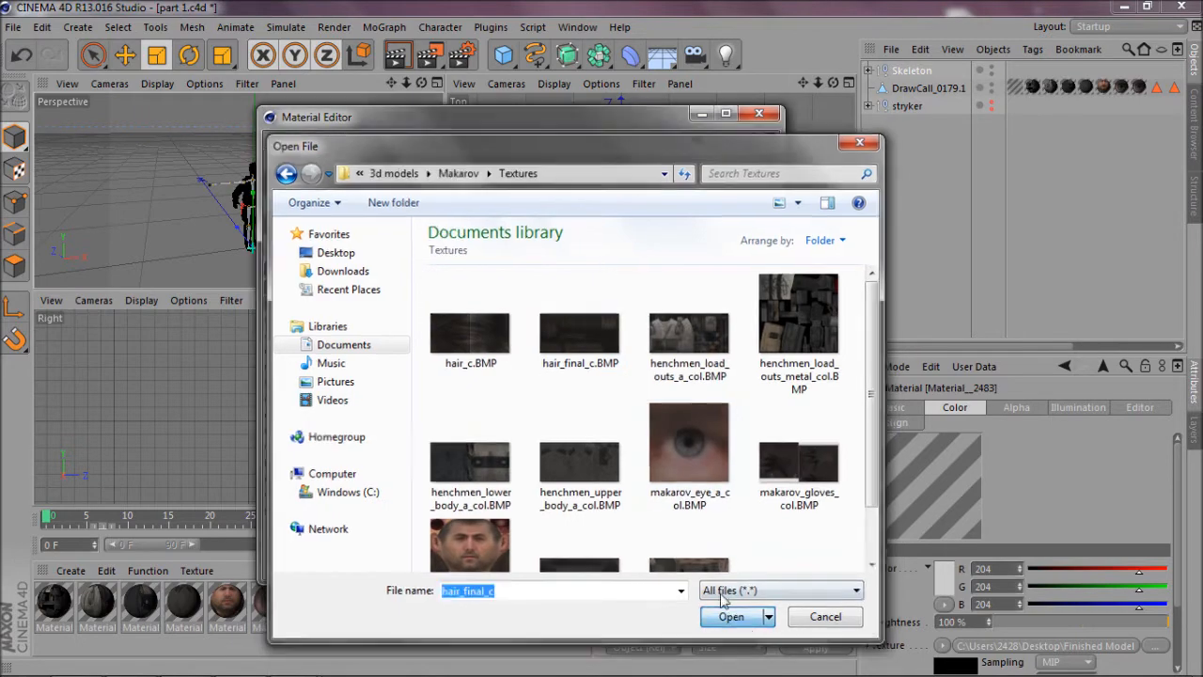
click(700, 404)
Relink the alpha texture of Material__2483 to its file in the Makarov Textures folder, without making a project copy.
click(761, 281)
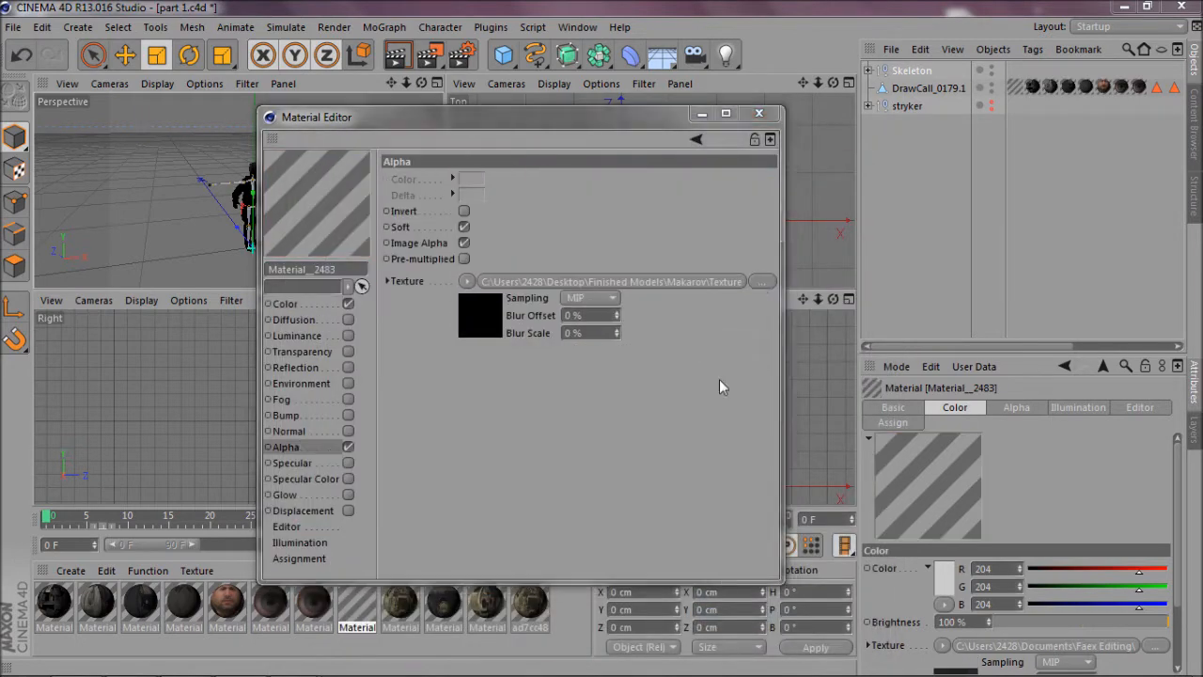
click(738, 617)
click(705, 406)
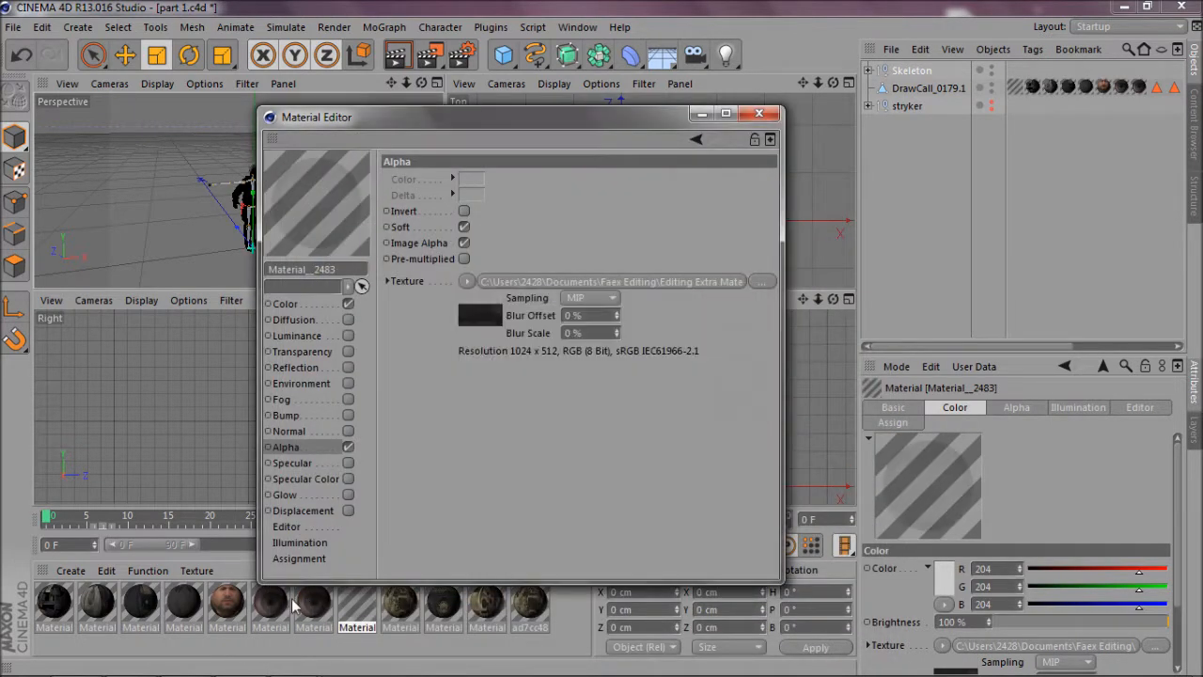
Relink the colour texture of both eye materials, Material__2485 and Material__2486, to makarov_eye_a_col without copying it to the project.
click(305, 603)
click(286, 304)
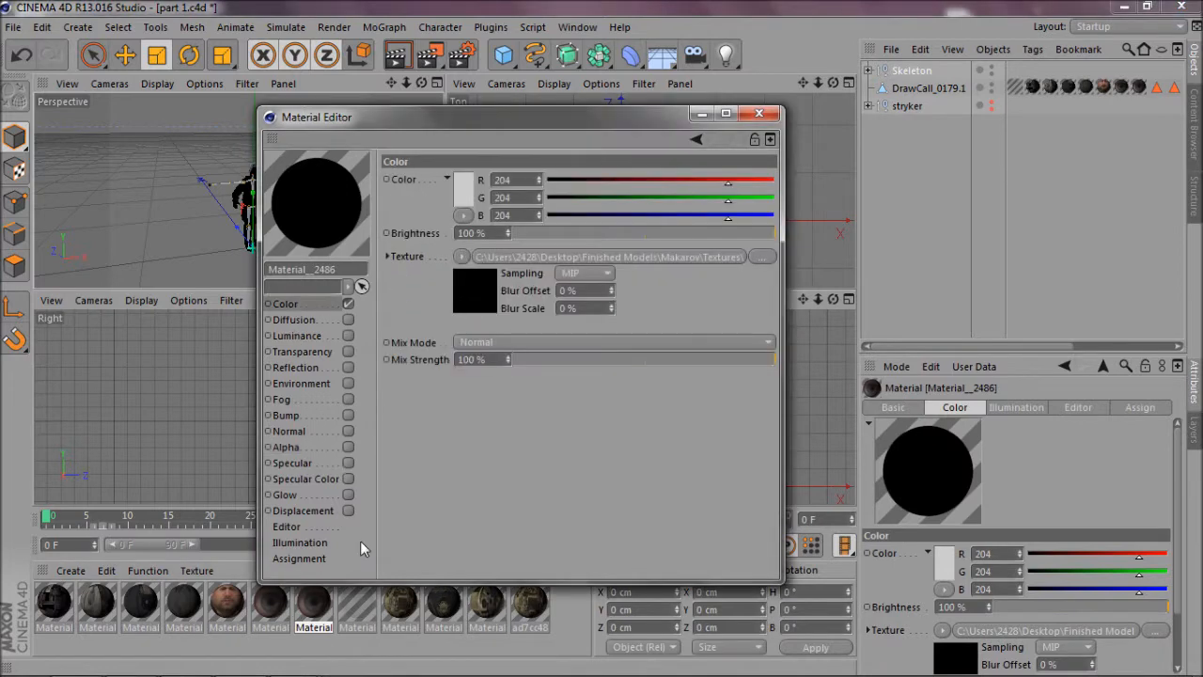
ctrl+click(271, 602)
click(761, 256)
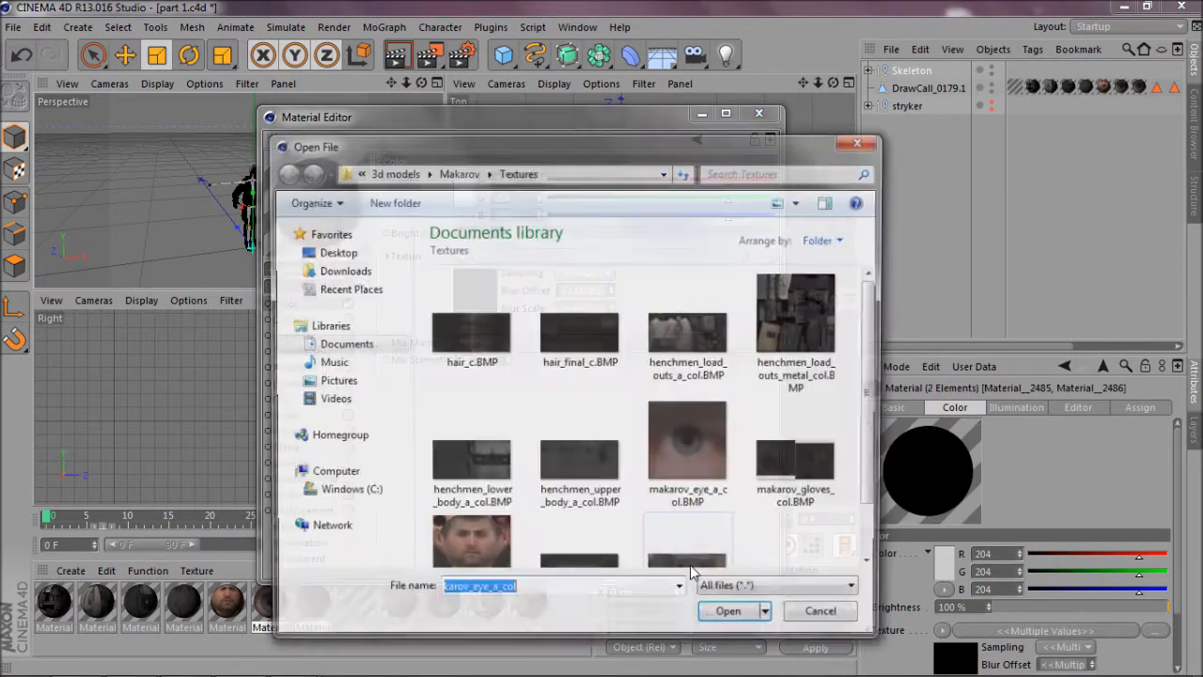
click(736, 617)
click(705, 405)
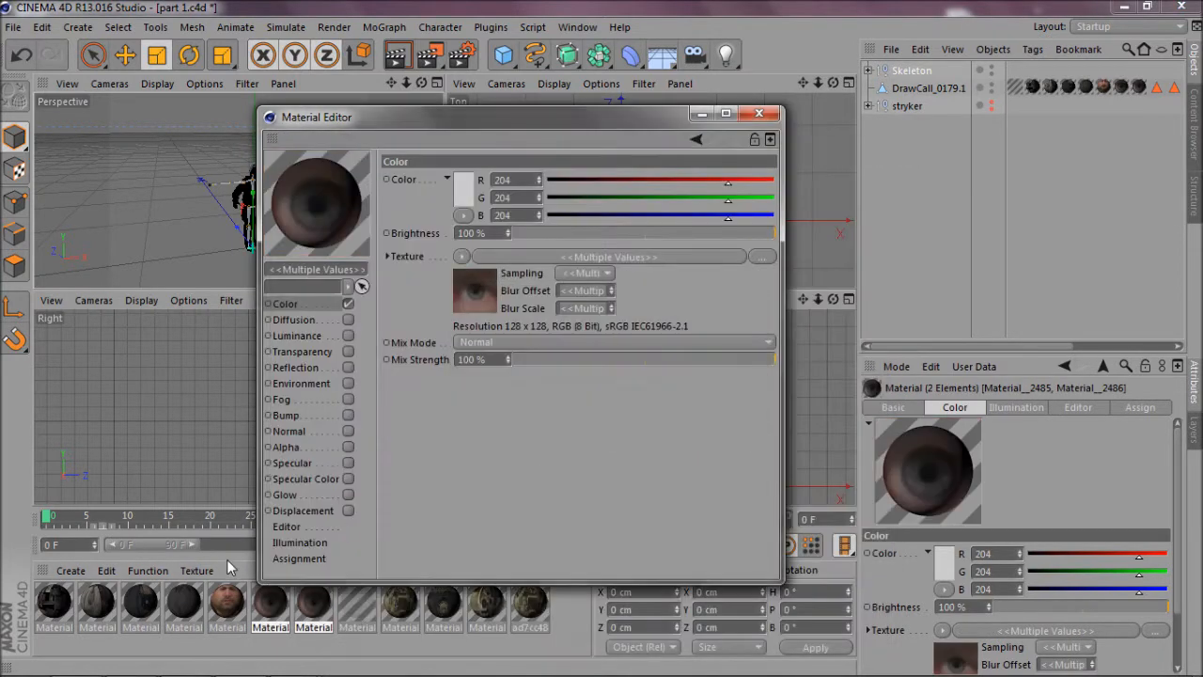
Relink the colour texture of the head material, Material__2481, to makarov_head_a_col without copying it to the project.
click(226, 601)
click(761, 256)
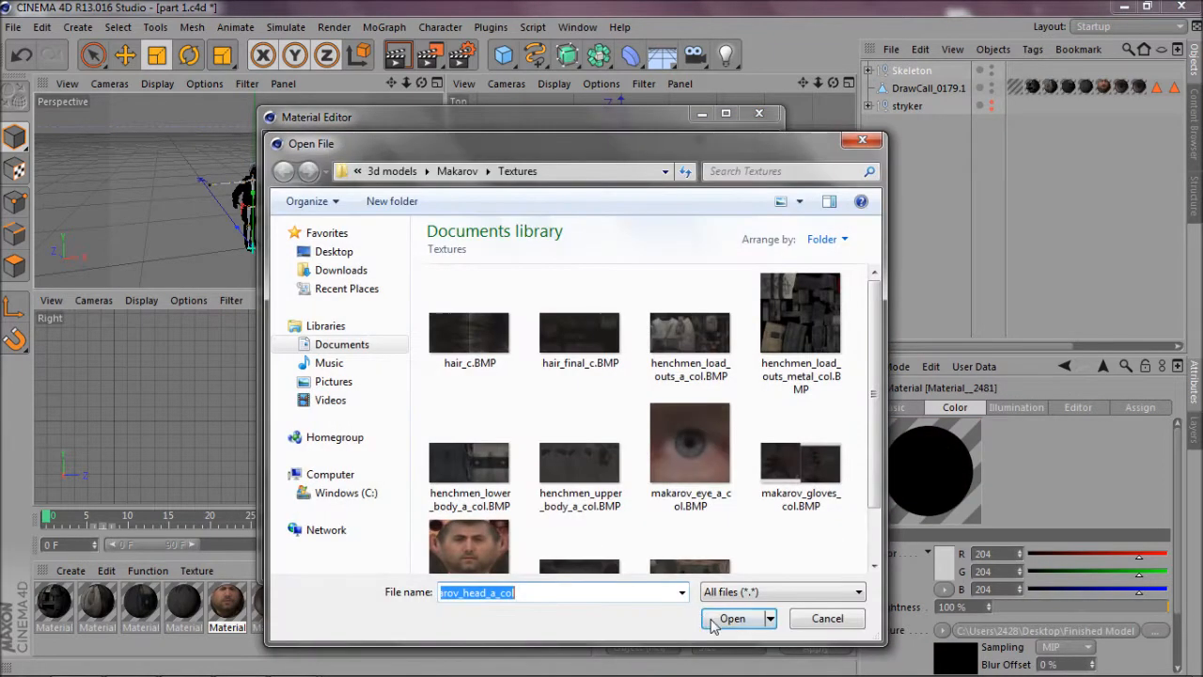
click(734, 618)
click(704, 405)
Relink the colour textures of Material__2469 and Material__2470 to their files in the Makarov Textures folder, without copying them to the project.
click(180, 606)
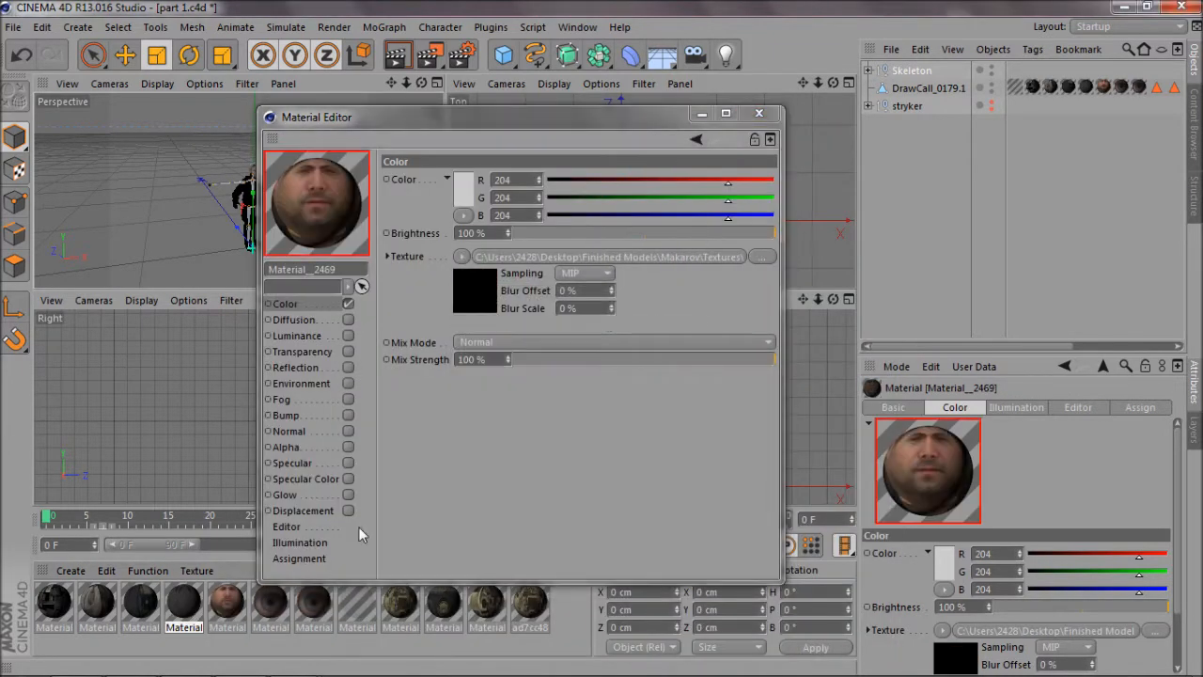
click(760, 260)
click(726, 616)
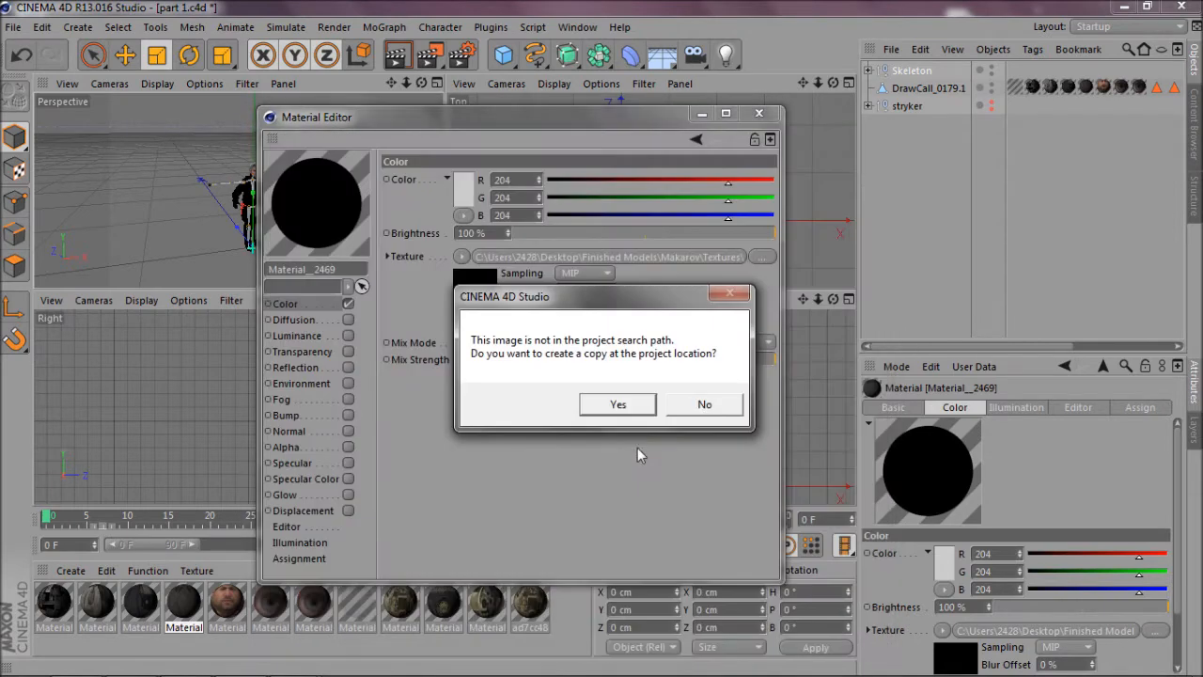
click(694, 405)
click(141, 606)
click(761, 257)
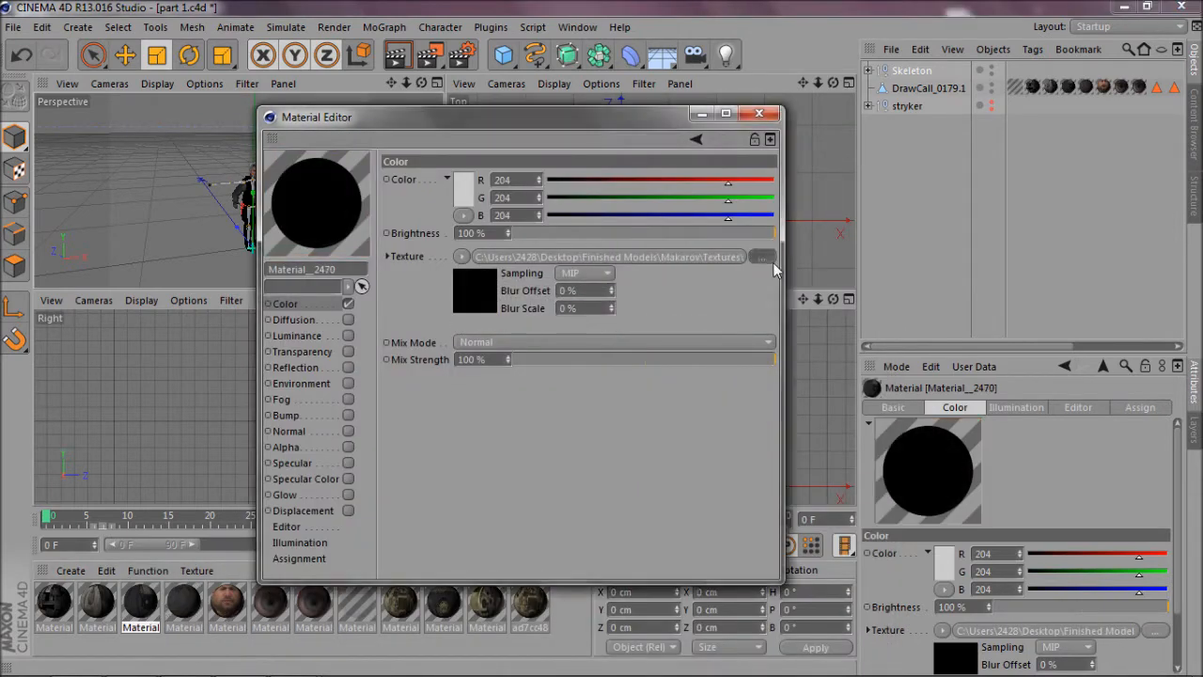
click(732, 618)
click(704, 405)
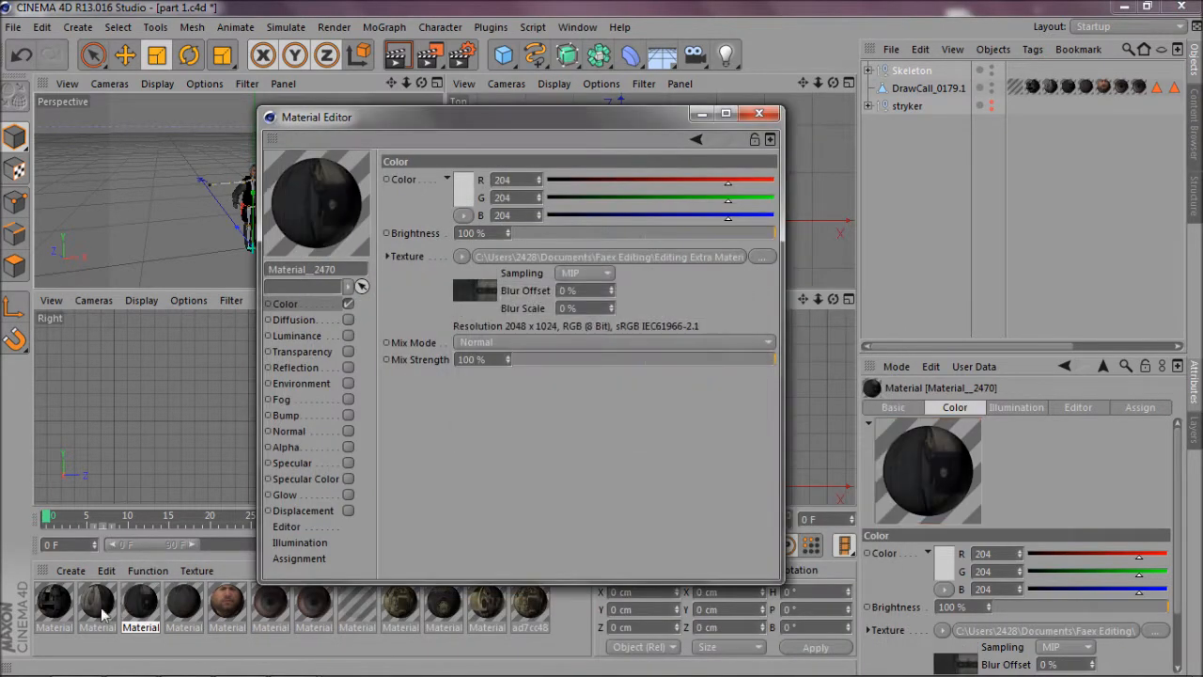
Relink the colour texture of Material__2475 to henchmen_load_outs_a_col, creating a copy at the project location.
click(761, 256)
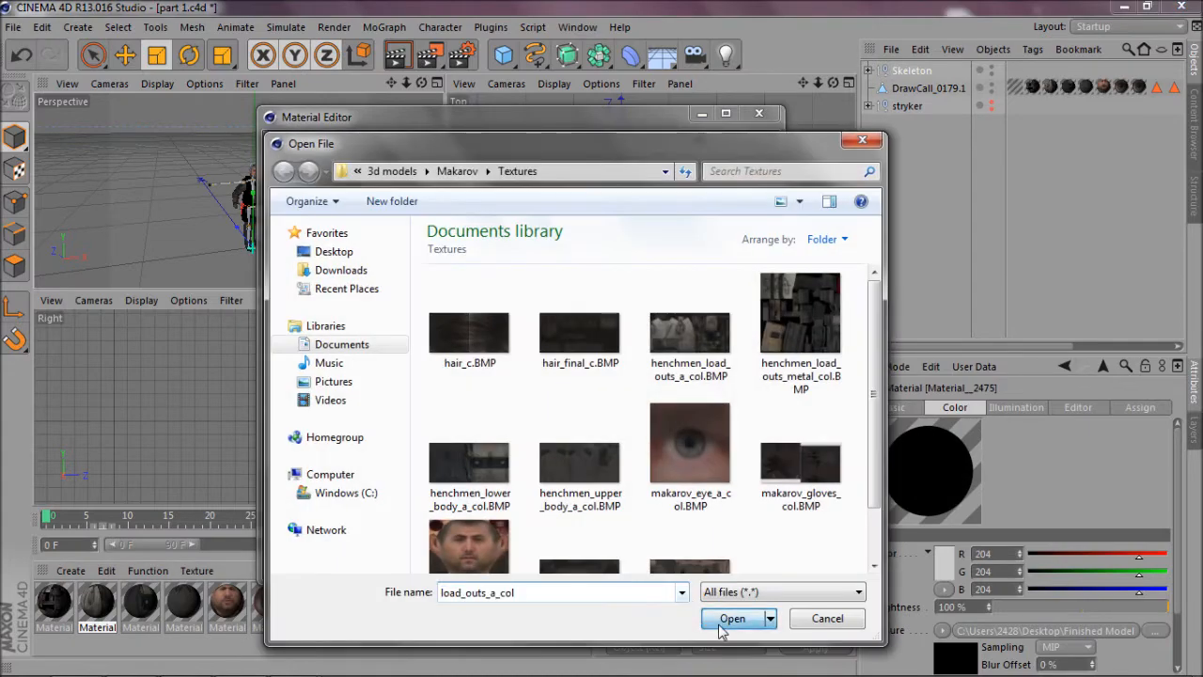
click(726, 618)
click(615, 404)
Relink the colour texture of Material__2474 to henchmen_load_outs_metal_col without a project copy, and enlarge the Perspective view.
click(53, 606)
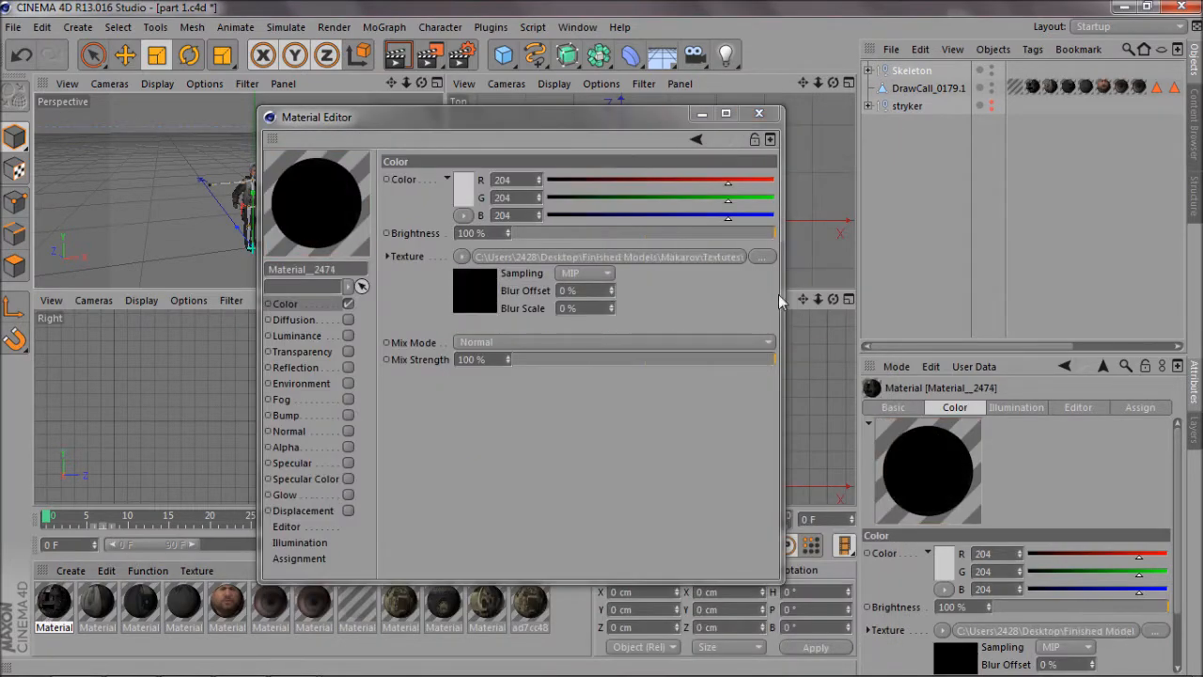
click(762, 256)
click(732, 616)
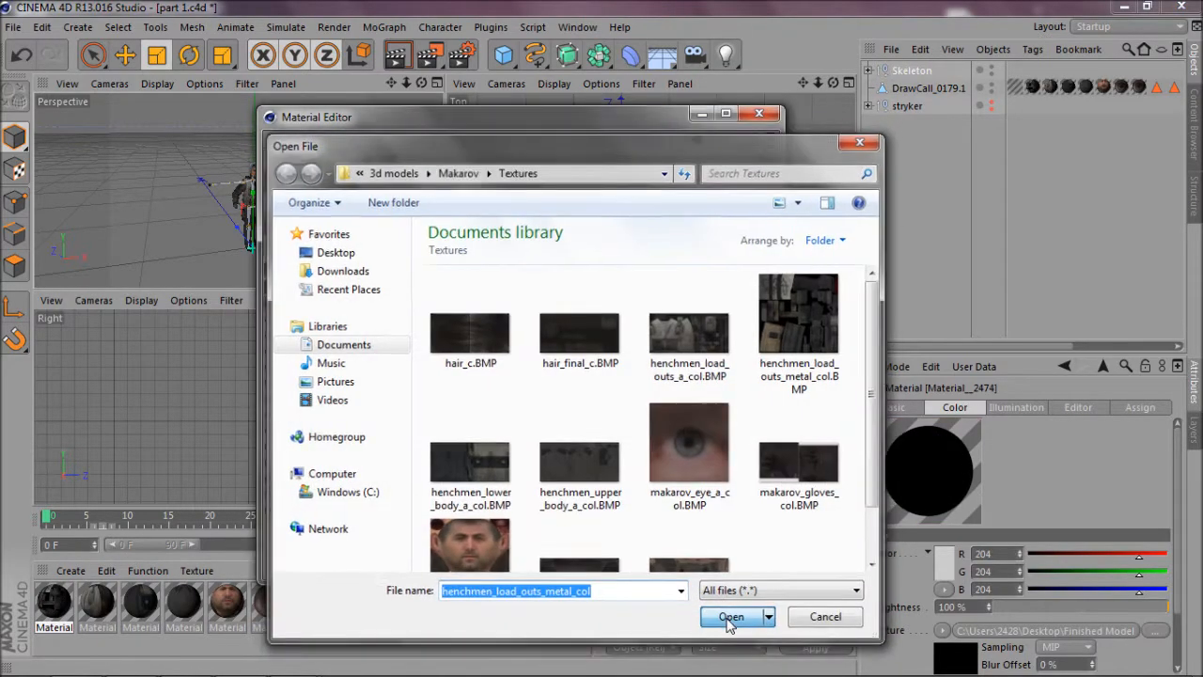
click(705, 406)
click(760, 114)
click(437, 84)
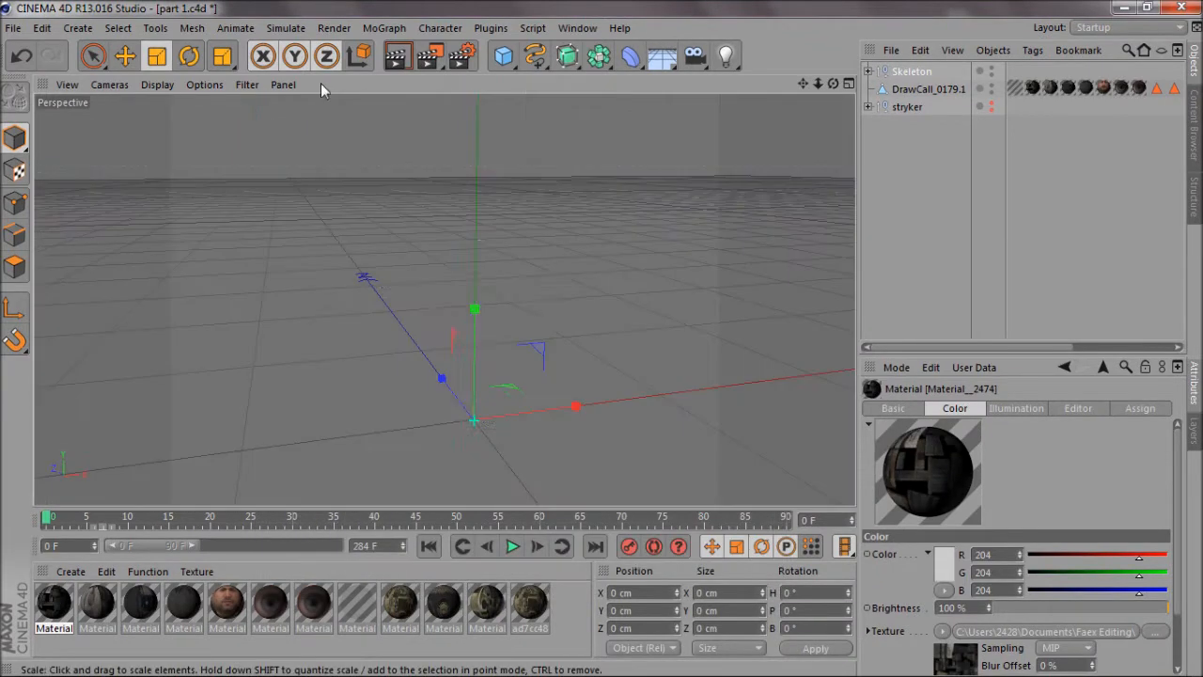
Render the Perspective view to check the character's textures, and enlarge the Front view.
click(396, 58)
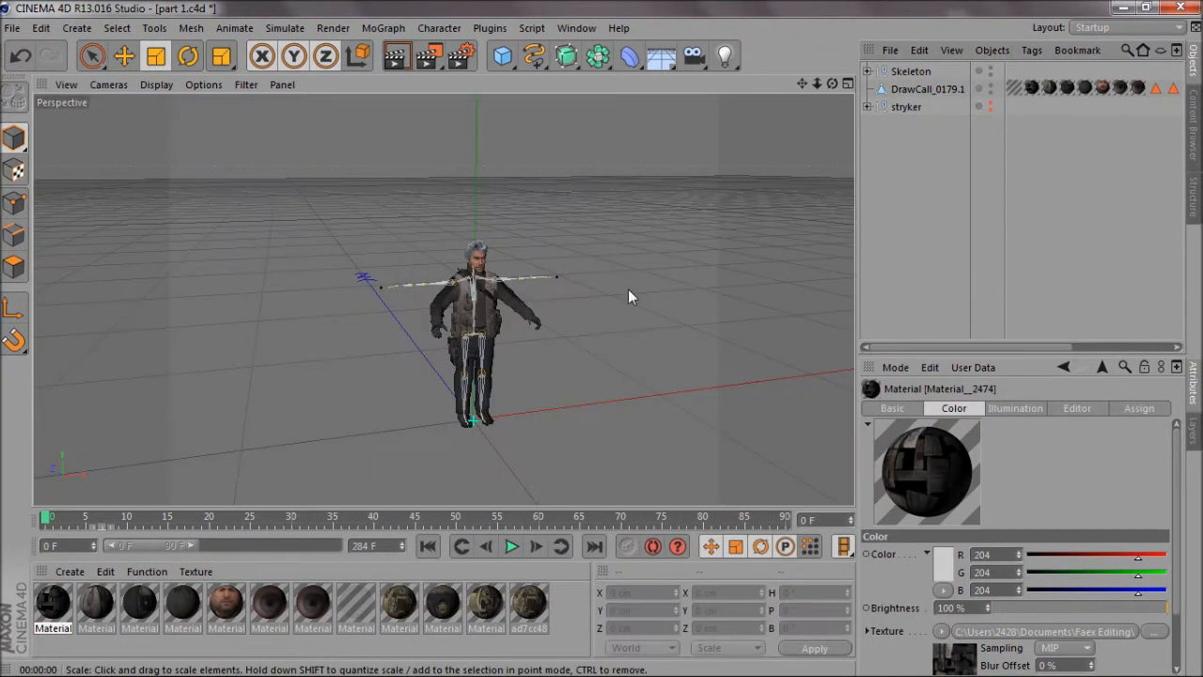
middle_click(513, 309)
middle_click(566, 398)
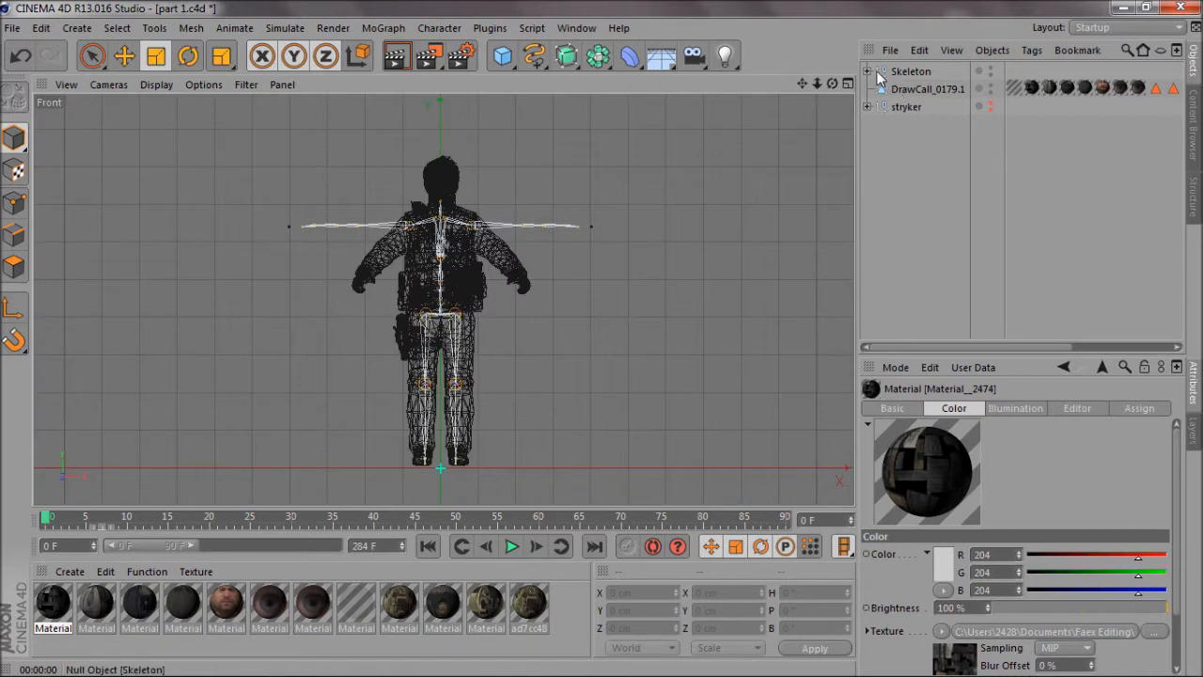
Select the root joint under Skeleton and extend the timeline to 300 frames, with the preview range spanning its full length.
click(868, 72)
right_click(925, 90)
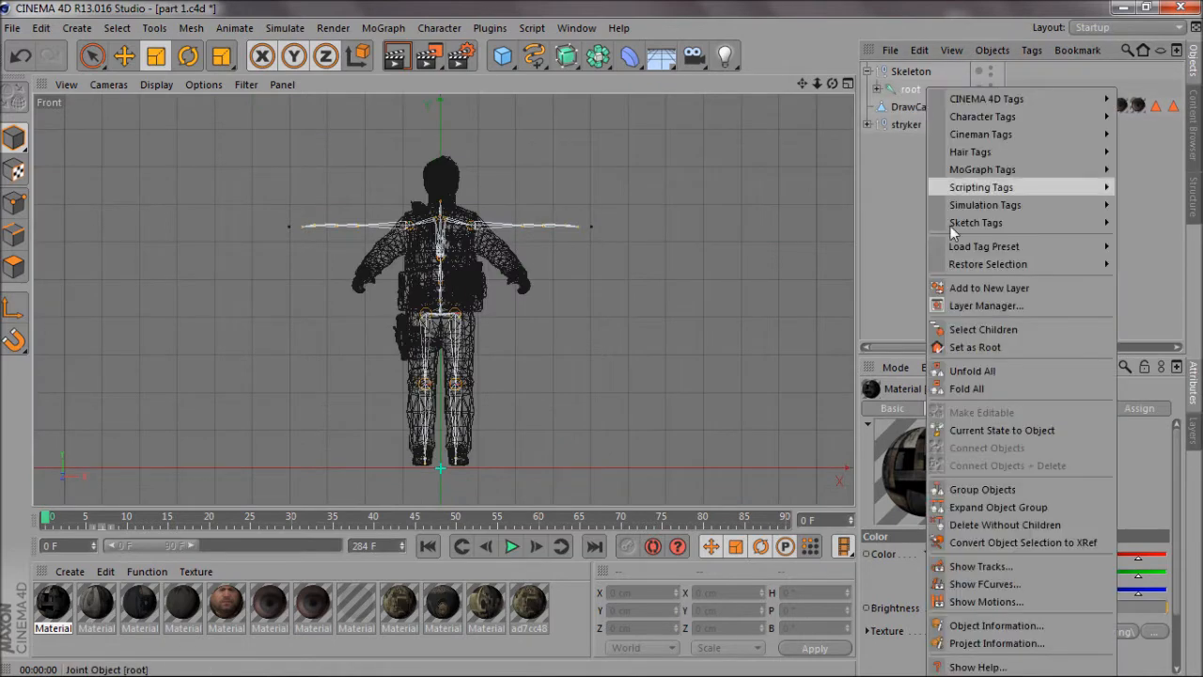
click(872, 183)
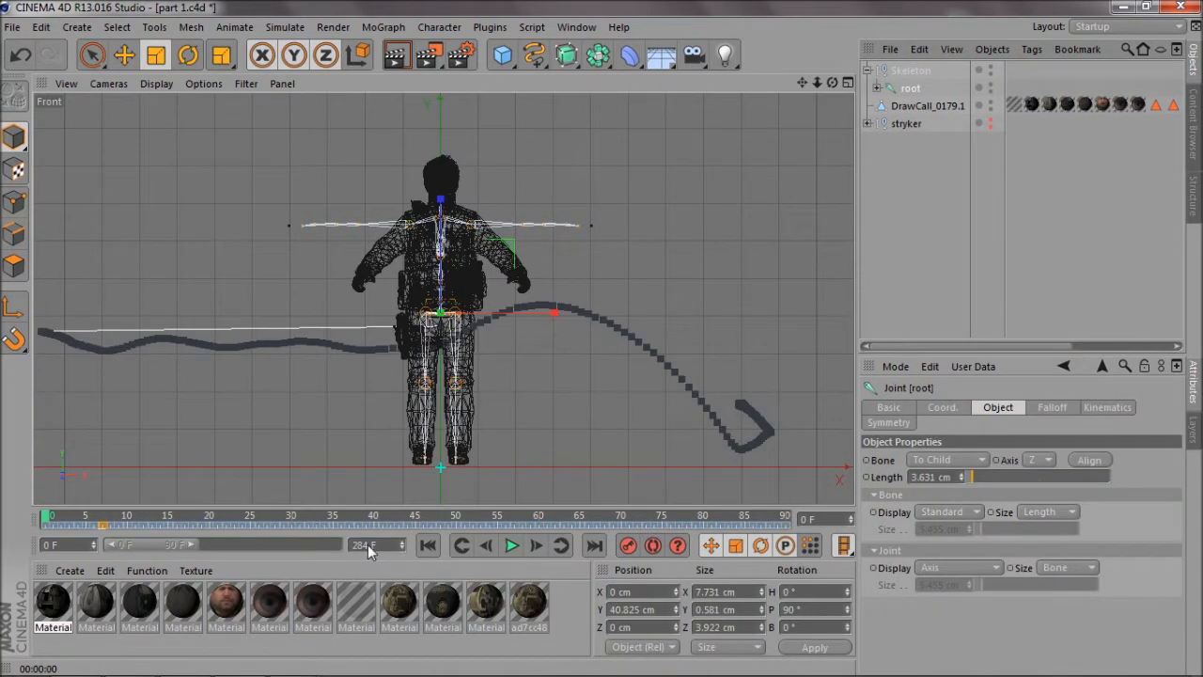
drag(194, 545, 350, 552)
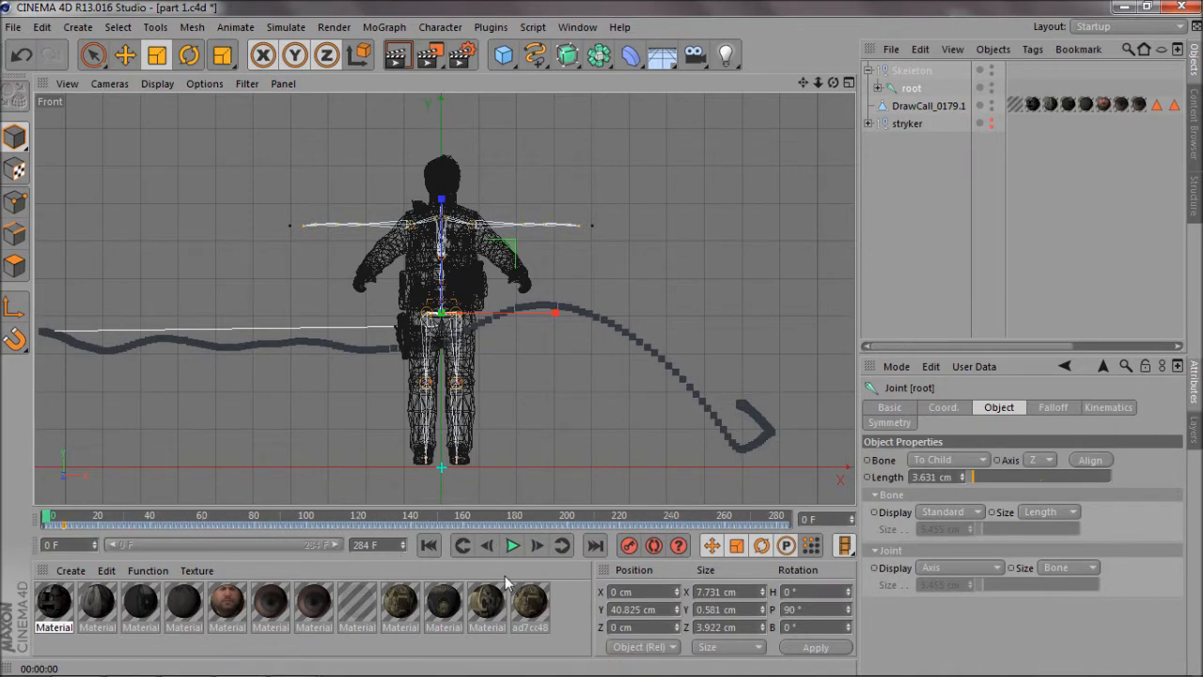
text(00)
key(Return)
drag(330, 546, 405, 544)
click(905, 156)
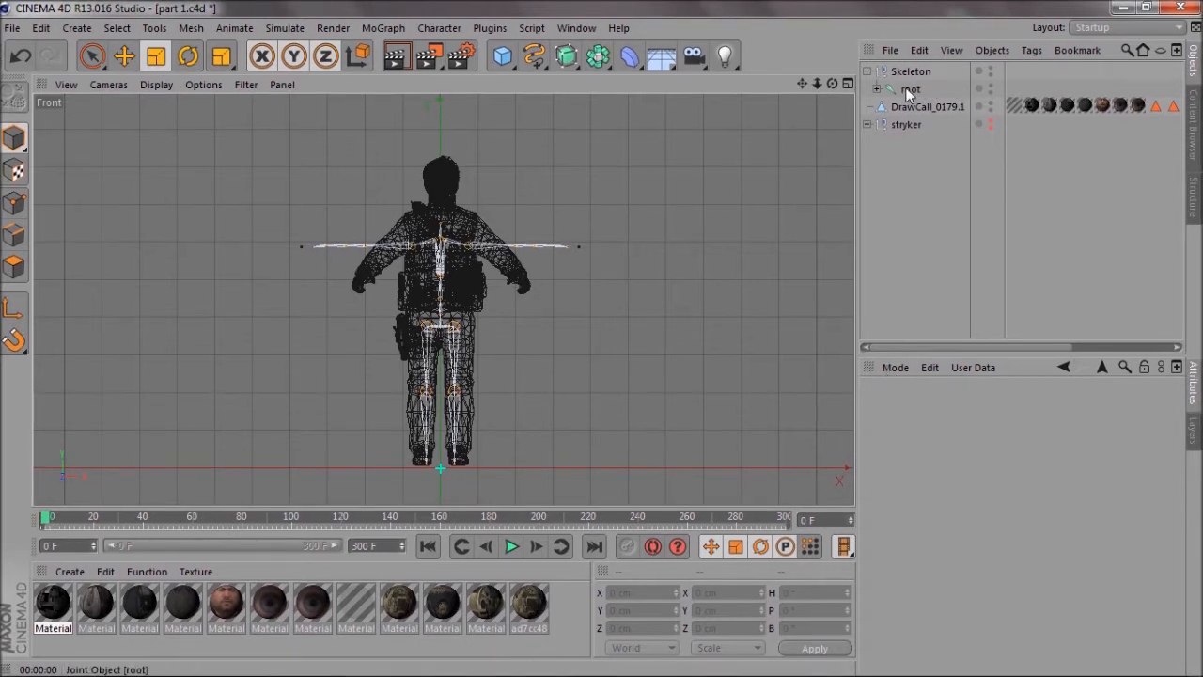
Select the root joint with all its child joints and delete their imported animation keyframes.
click(910, 91)
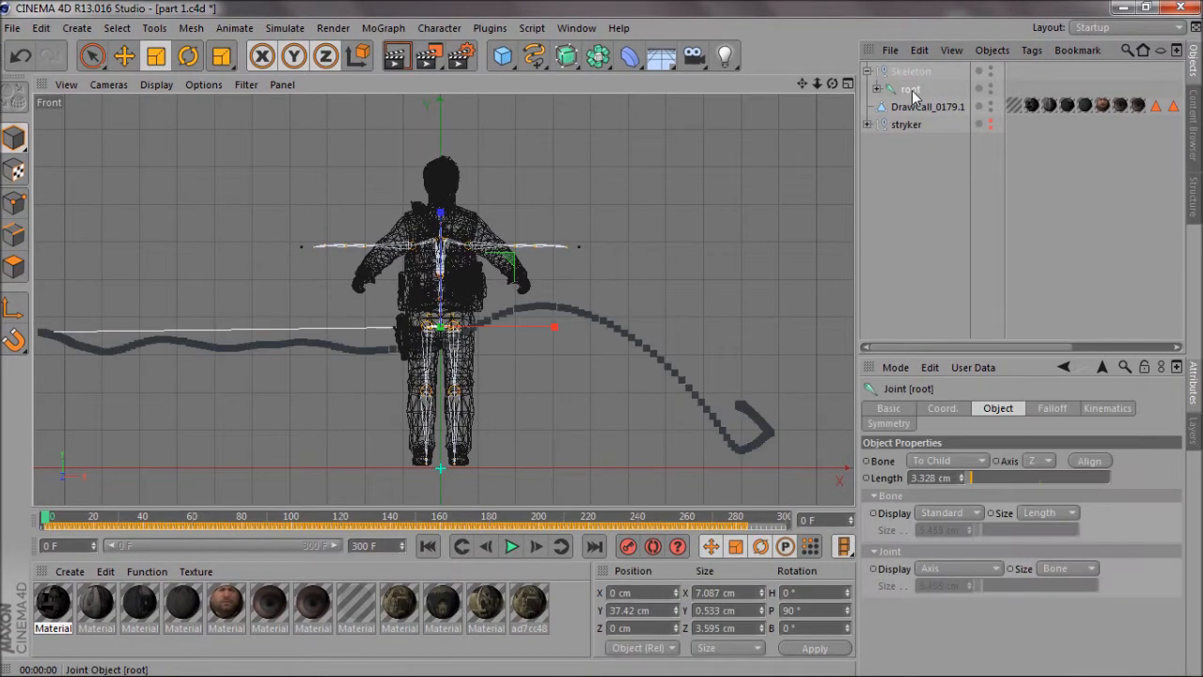
right_click(912, 91)
click(973, 329)
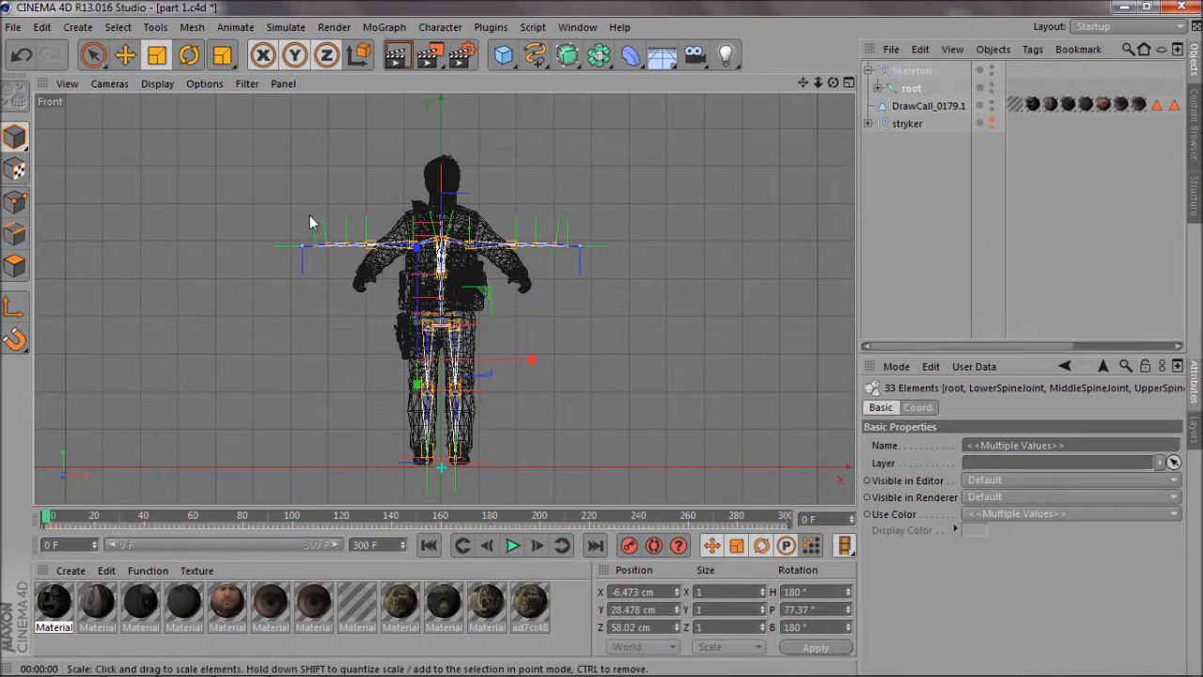
click(982, 213)
Scale up the Skeleton null uniformly to bring its hips and shoulders to the character's height in the Front view.
click(911, 71)
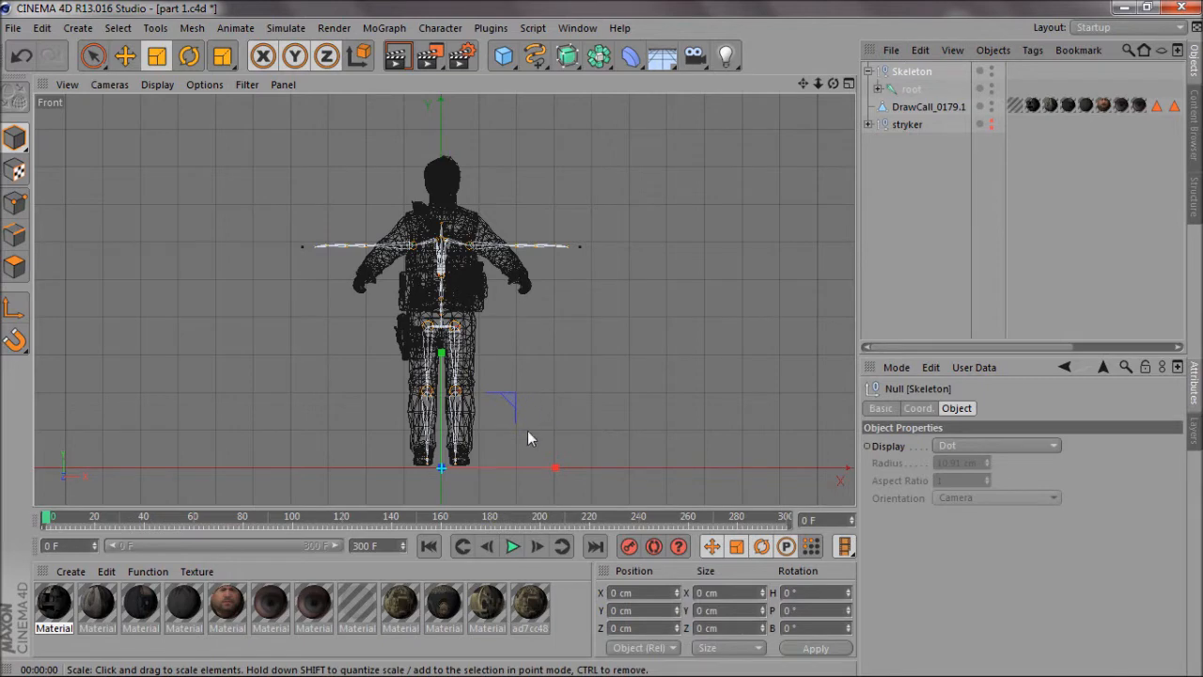
drag(520, 410, 604, 408)
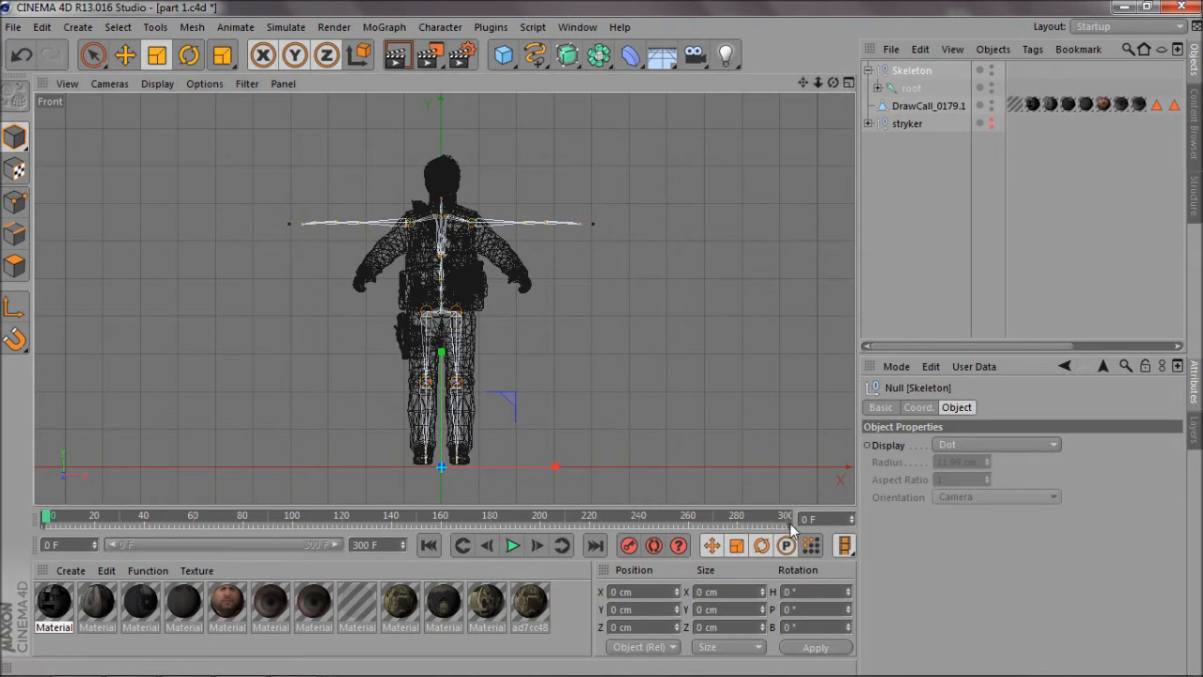
click(884, 278)
Check frame 263 and the DrawCall_0179.1, root and Skeleton objects for leftover animation.
click(695, 515)
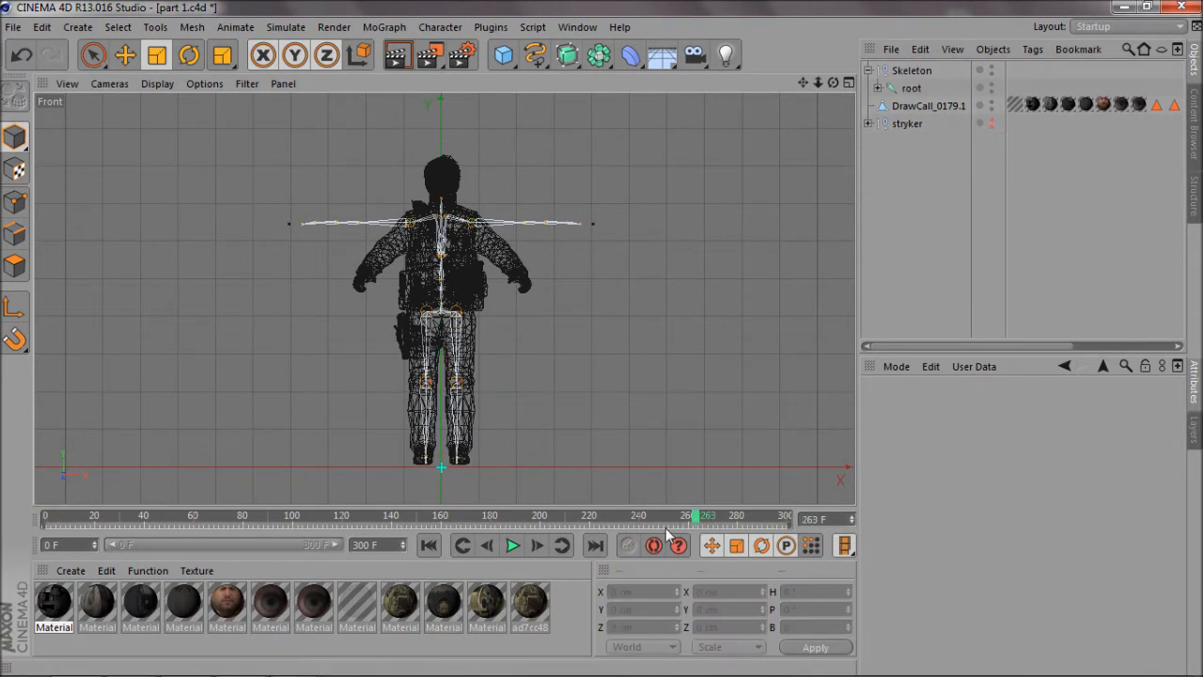
click(925, 105)
click(912, 89)
click(912, 72)
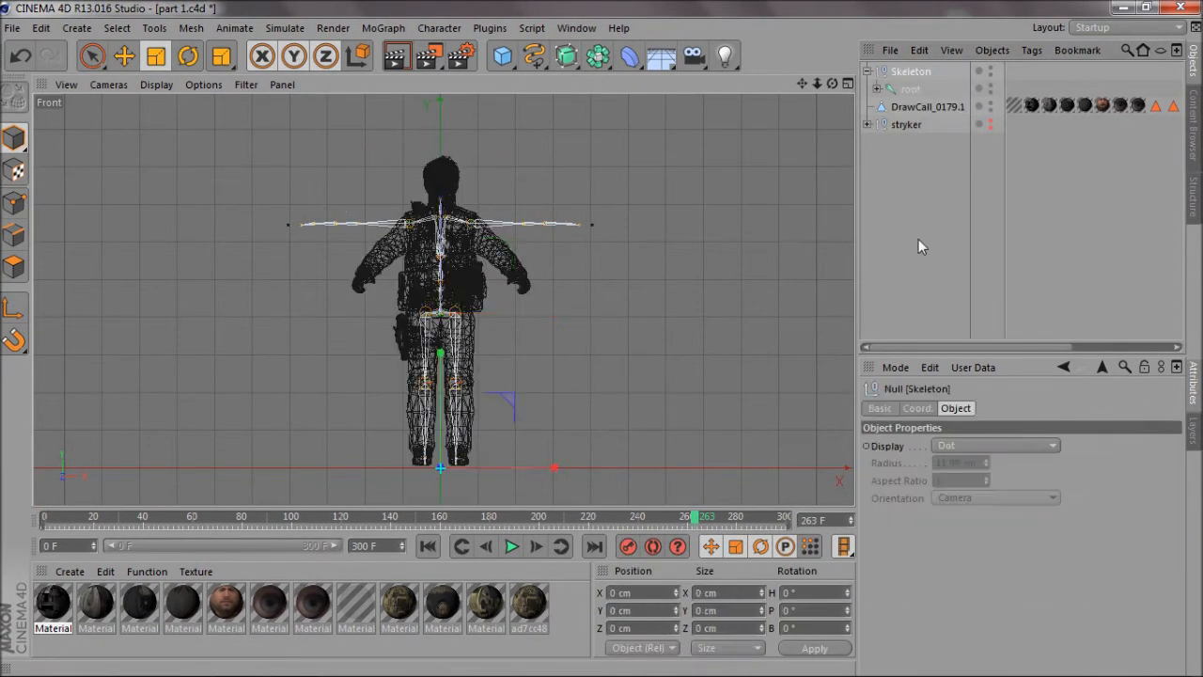
click(919, 246)
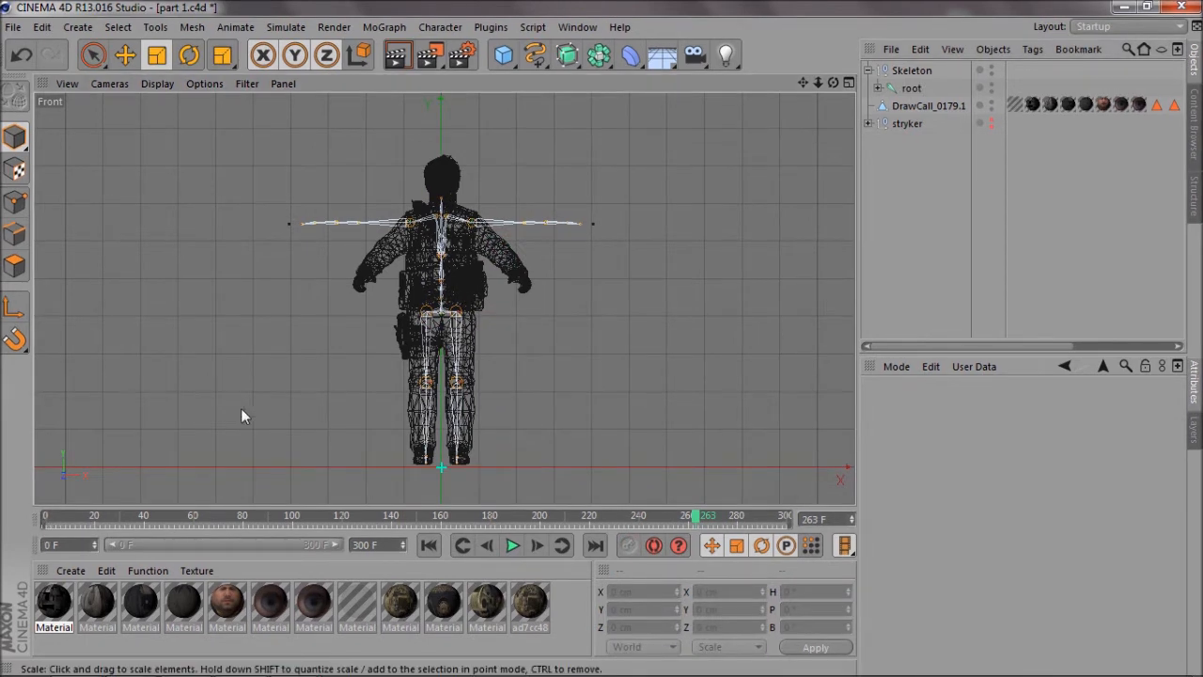
Rotate RightHipJoint to a heading of about 177.8° and LeftHipJoint outward by about 1.4° to align the thigh bones with the legs.
click(125, 56)
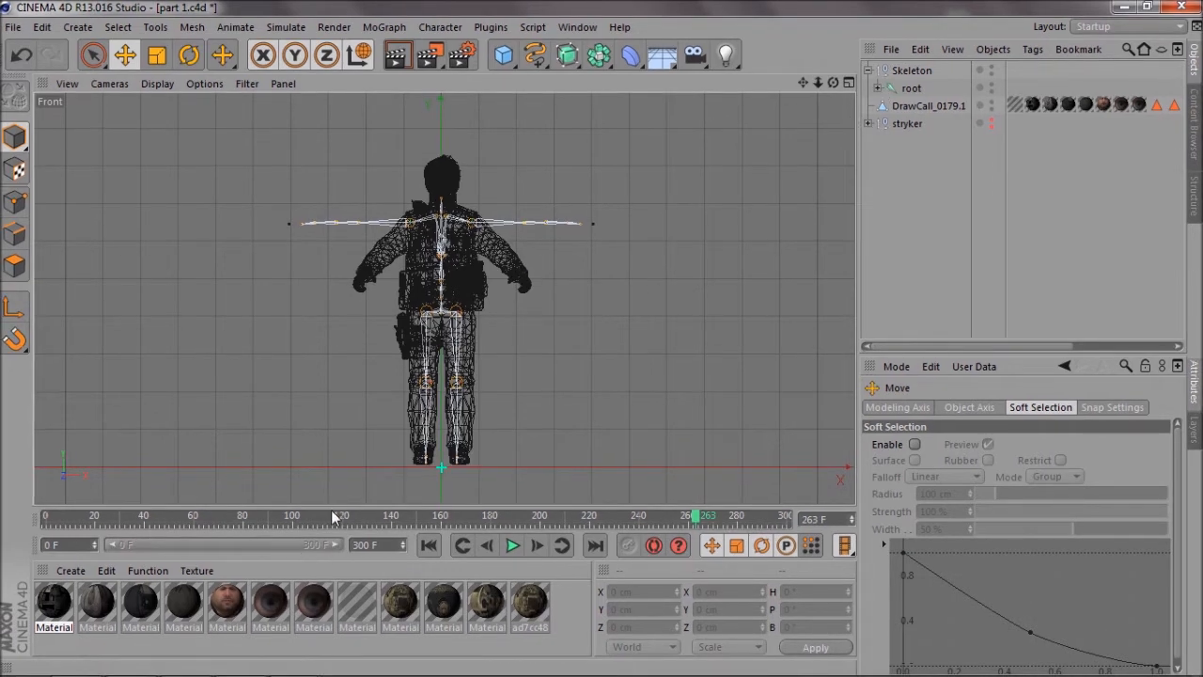
click(876, 89)
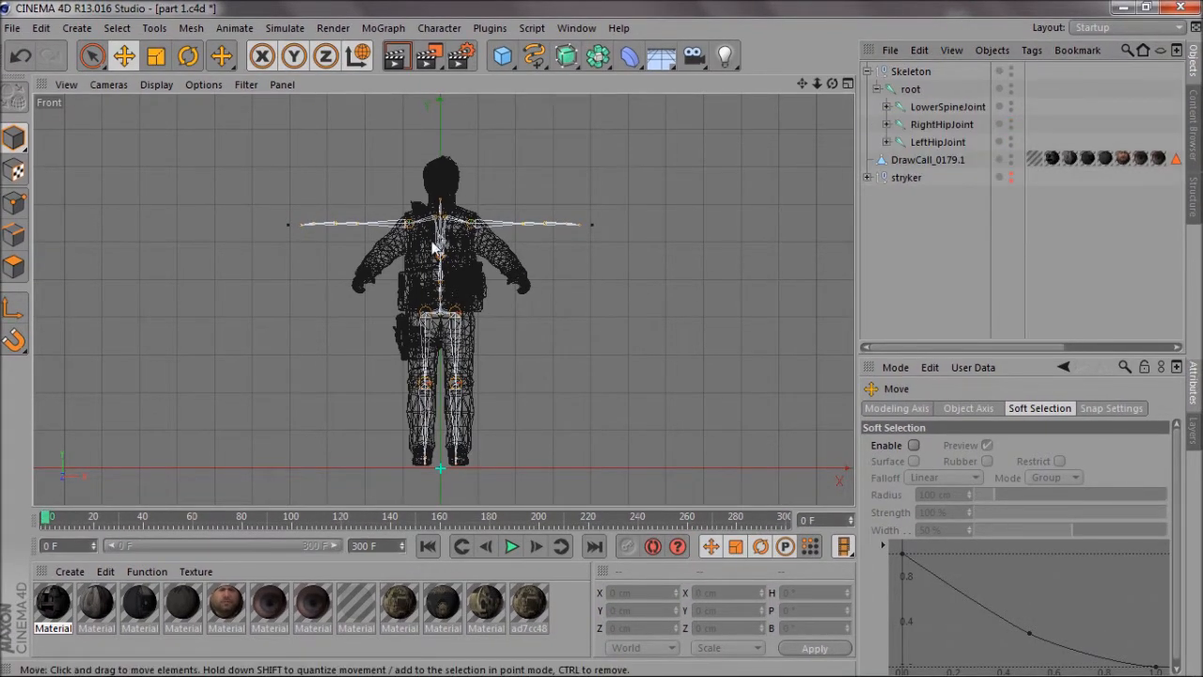
click(940, 124)
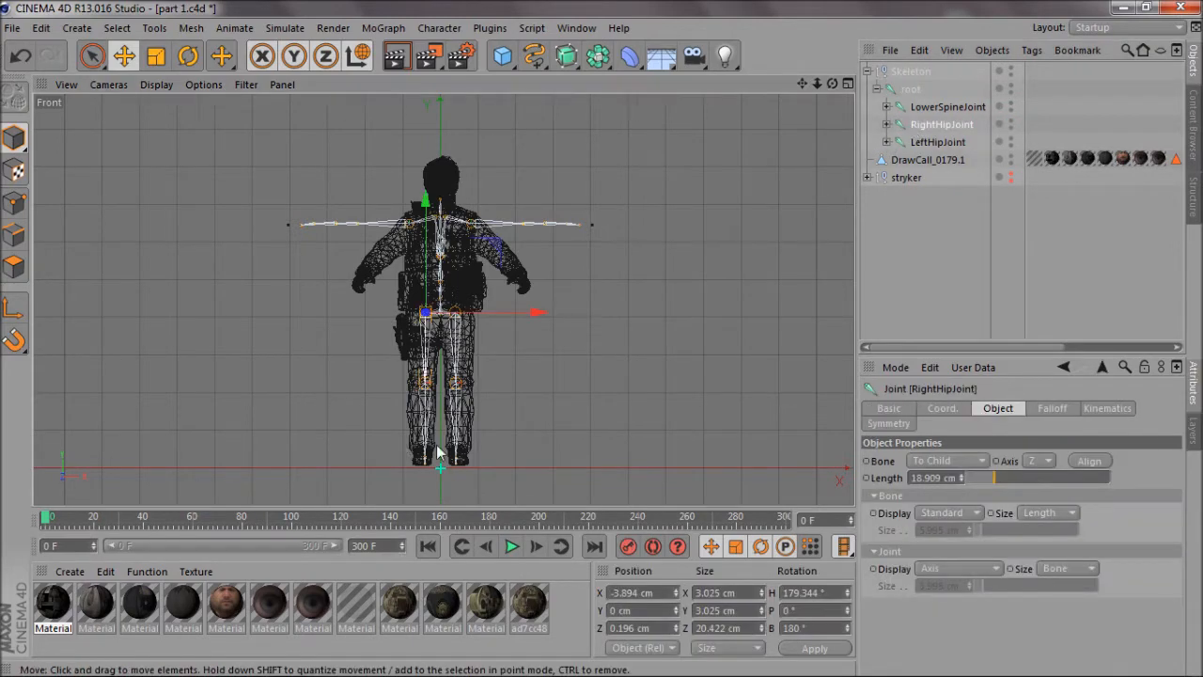
scroll(437, 446, up, 5)
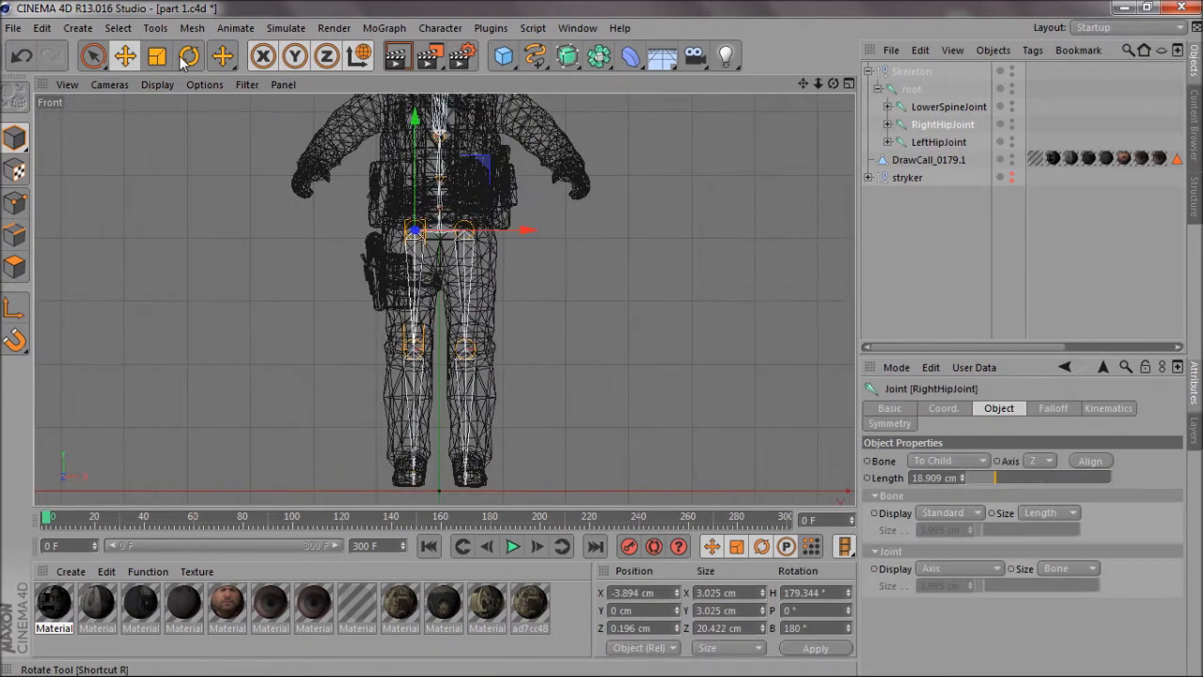
click(186, 58)
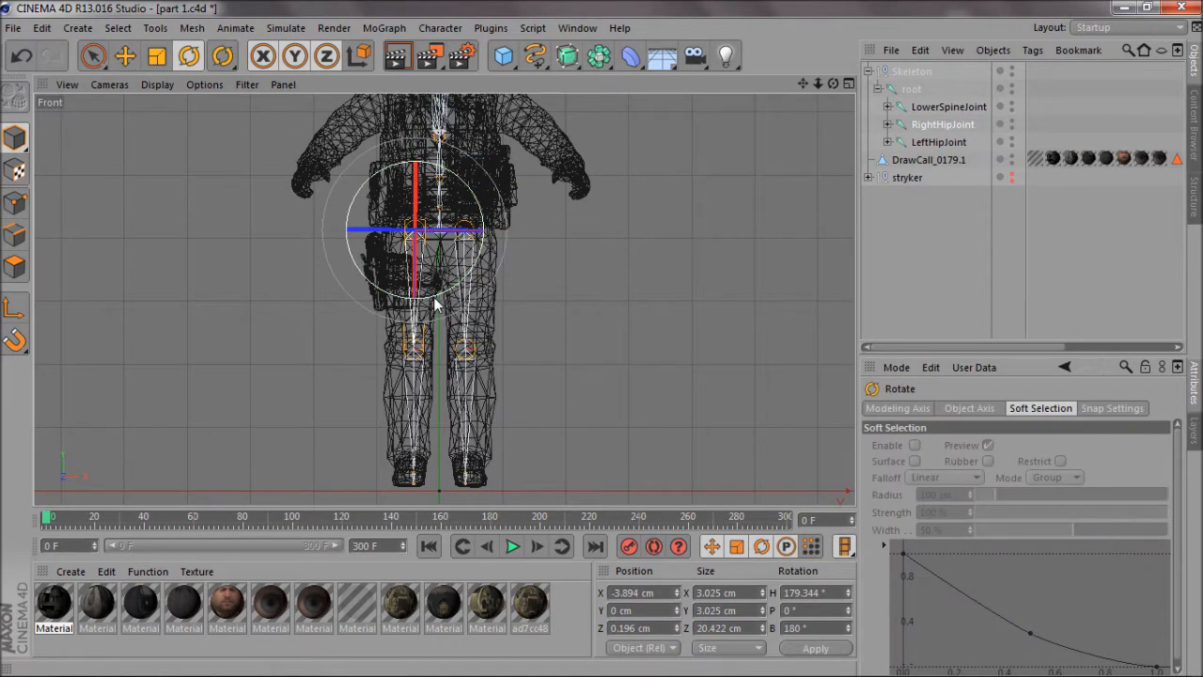
drag(436, 303, 431, 305)
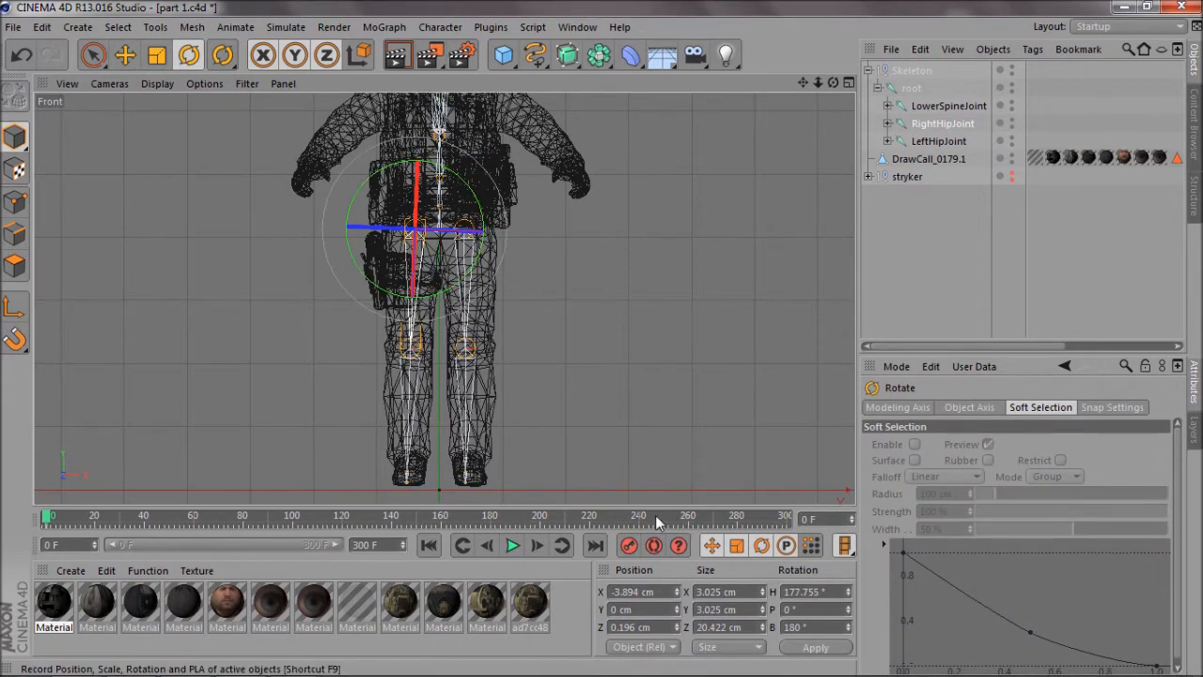
click(486, 319)
drag(486, 302, 488, 298)
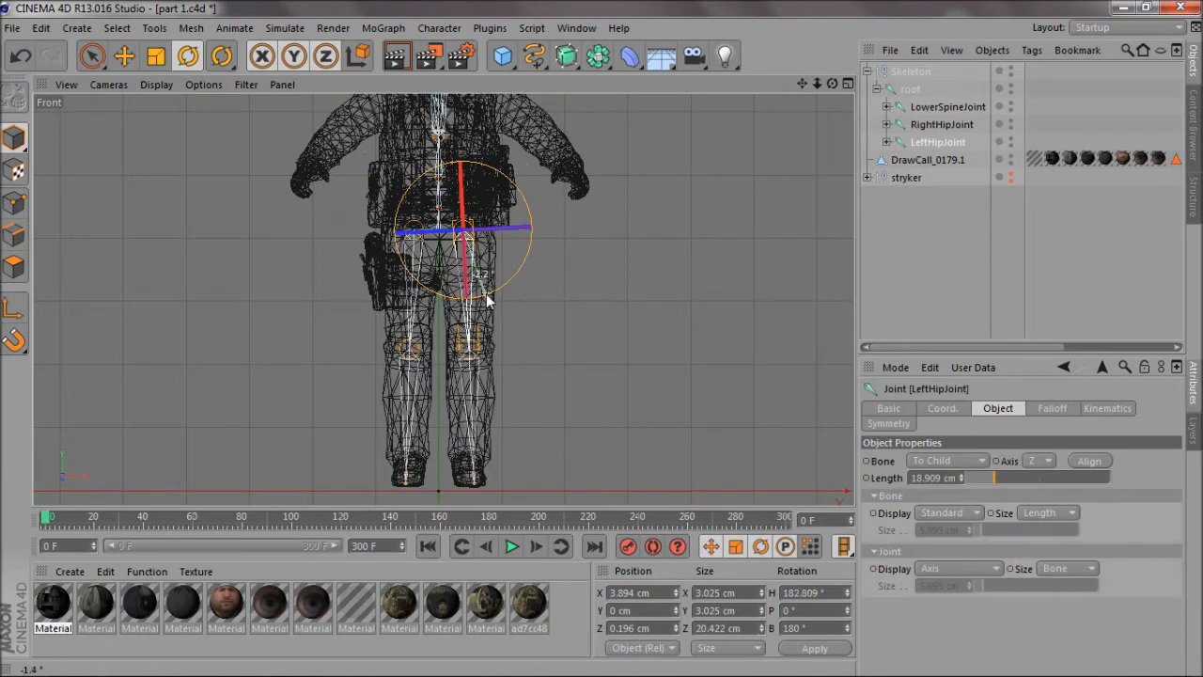
Rotate RightKneeJoint slightly and LeftKneeJoint to a heading of about 2.4°, aligning the shin bones with the lower legs in the Front view.
click(887, 142)
click(887, 125)
click(948, 142)
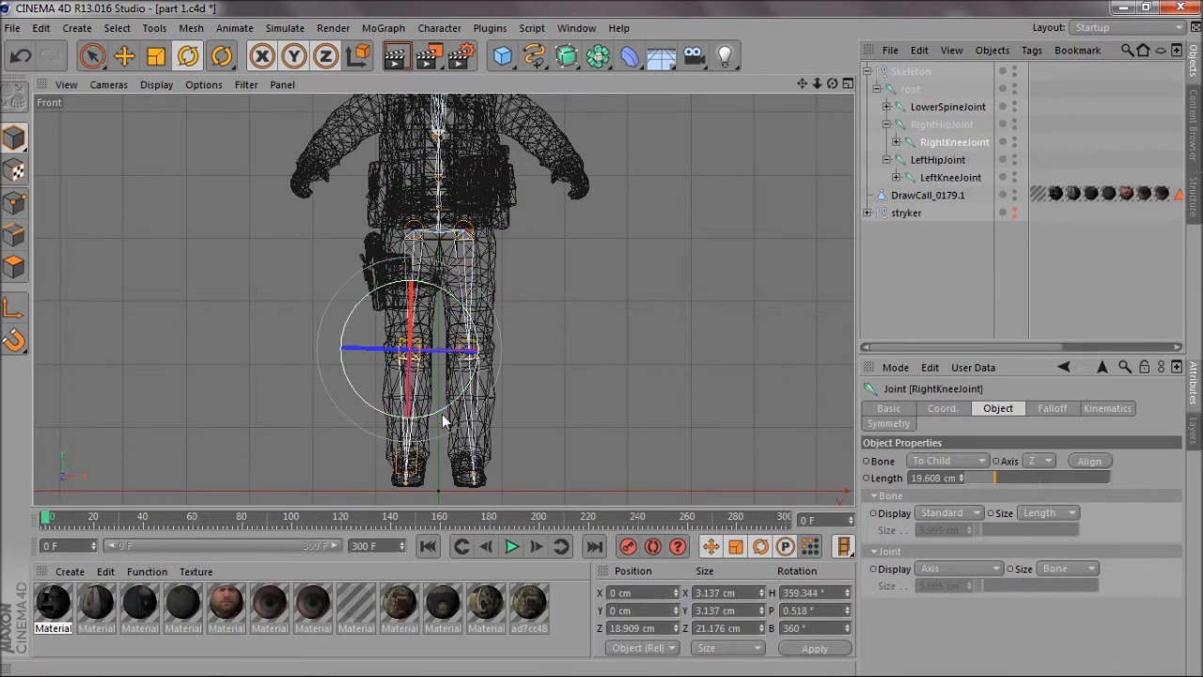
drag(442, 415, 500, 406)
click(950, 177)
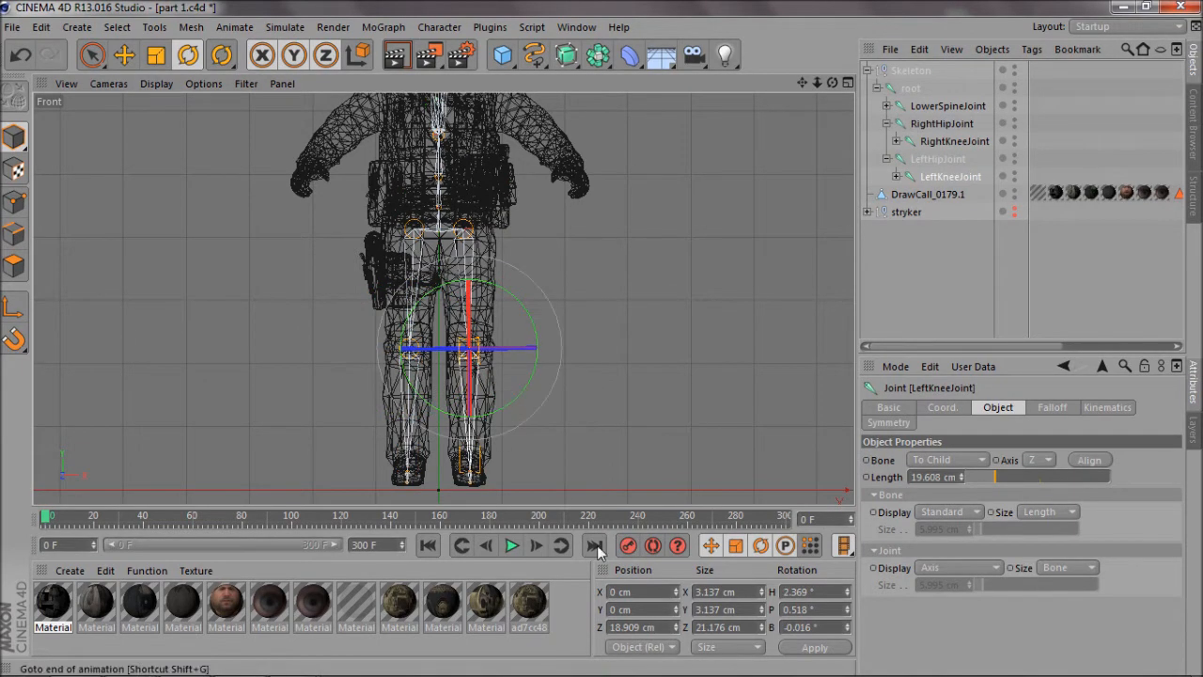
In the Right view, rotate both hip joints slightly forward to centre the thigh bones in the legs, and record a keyframe.
middle_click(533, 299)
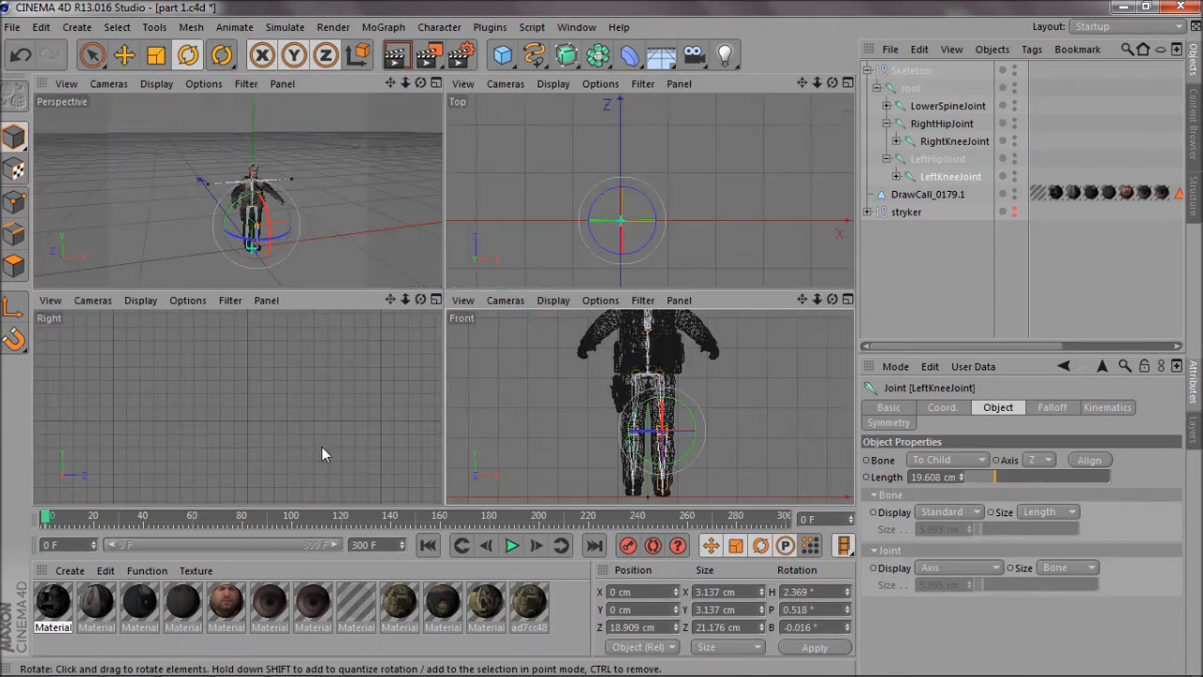
middle_click(398, 413)
drag(817, 85, 607, 339)
drag(802, 84, 596, 301)
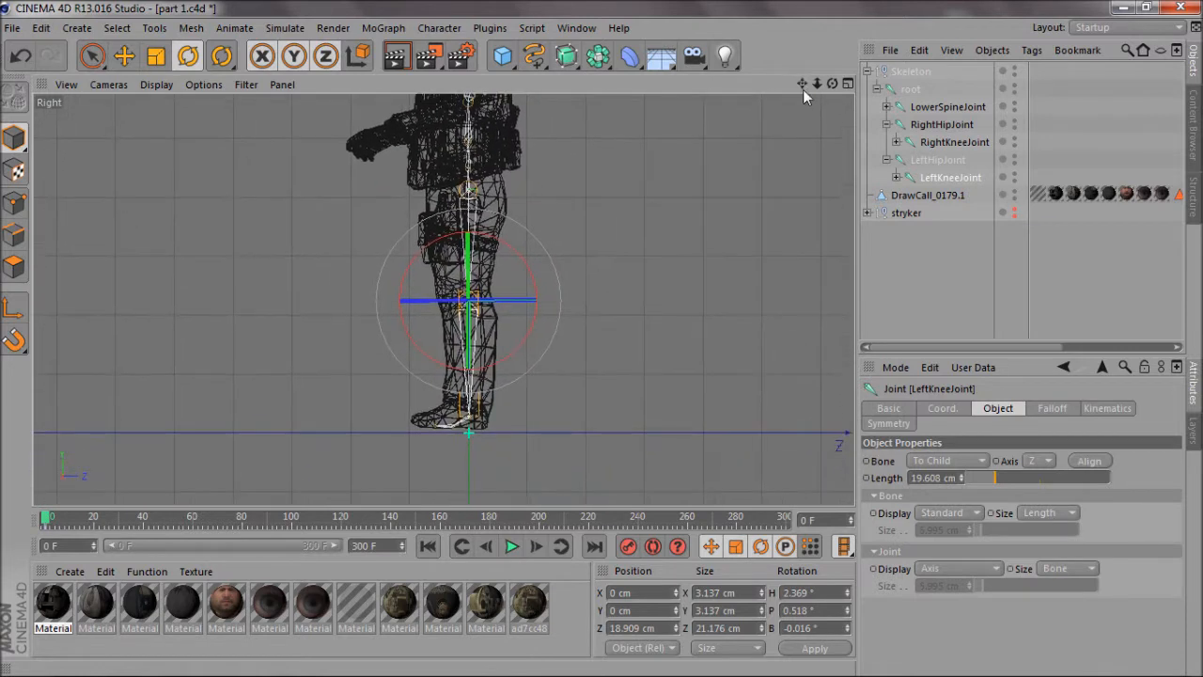
click(940, 159)
ctrl+click(940, 126)
drag(501, 255, 496, 256)
click(637, 550)
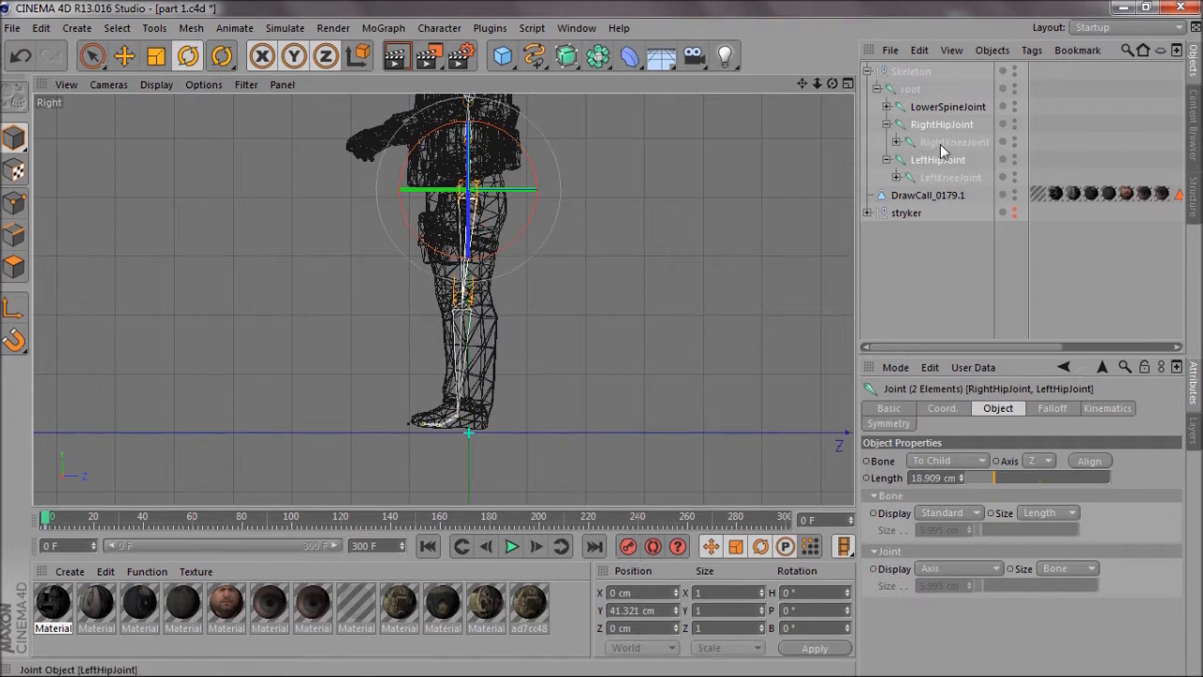
Rotate RightKneeJoint and LeftKneeJoint together slightly backward so the shin bones run down to the heels.
click(940, 142)
ctrl+click(949, 177)
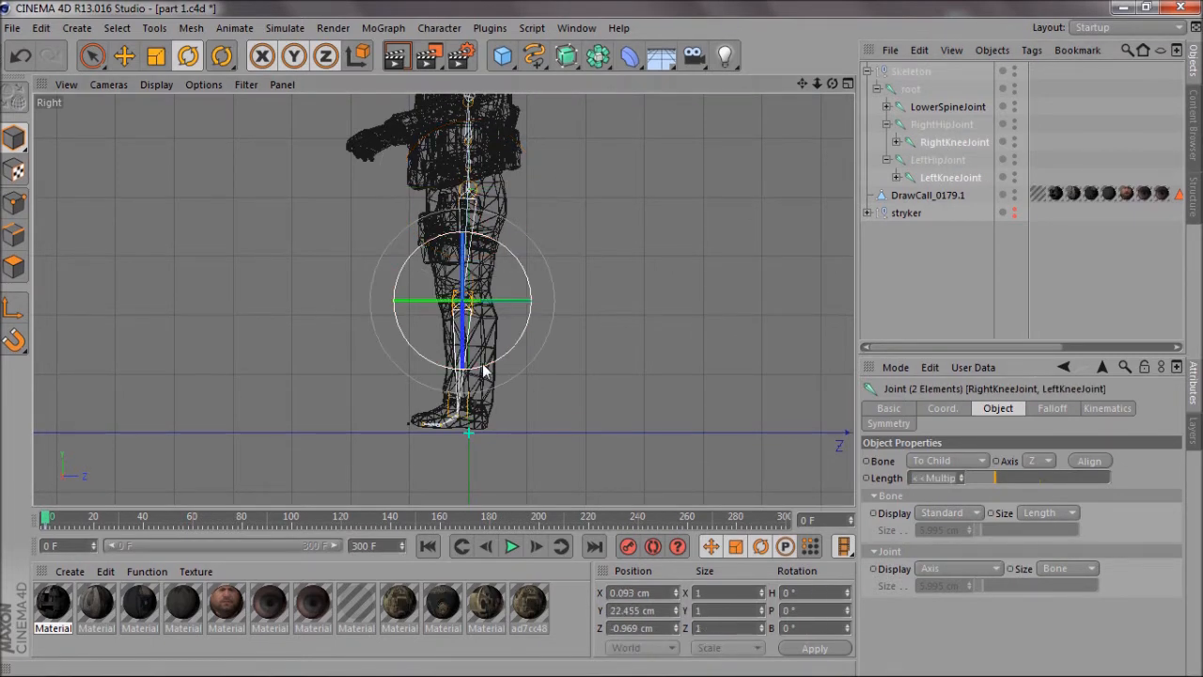
drag(479, 369, 486, 373)
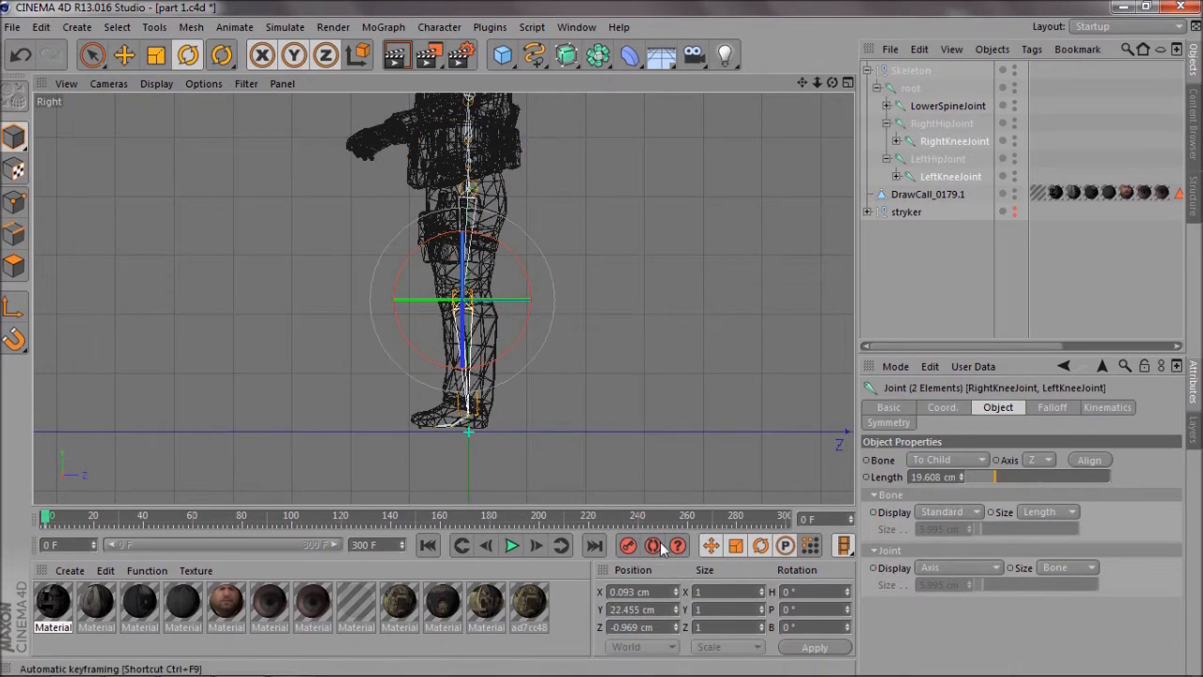
Move RightAnkleJoint and LeftAnkleJoint together slightly up and about 0.15 cm along Z into the ankles, and record a keyframe.
click(897, 177)
click(897, 142)
click(967, 160)
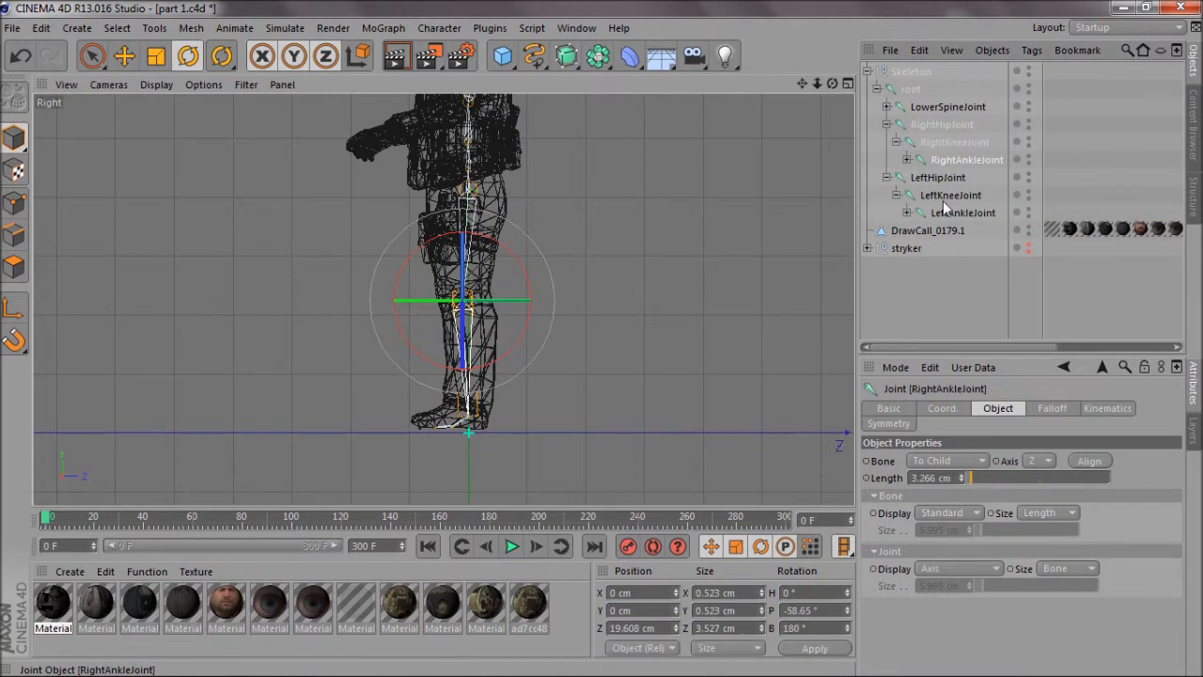
ctrl+click(963, 213)
click(124, 55)
drag(455, 401, 523, 415)
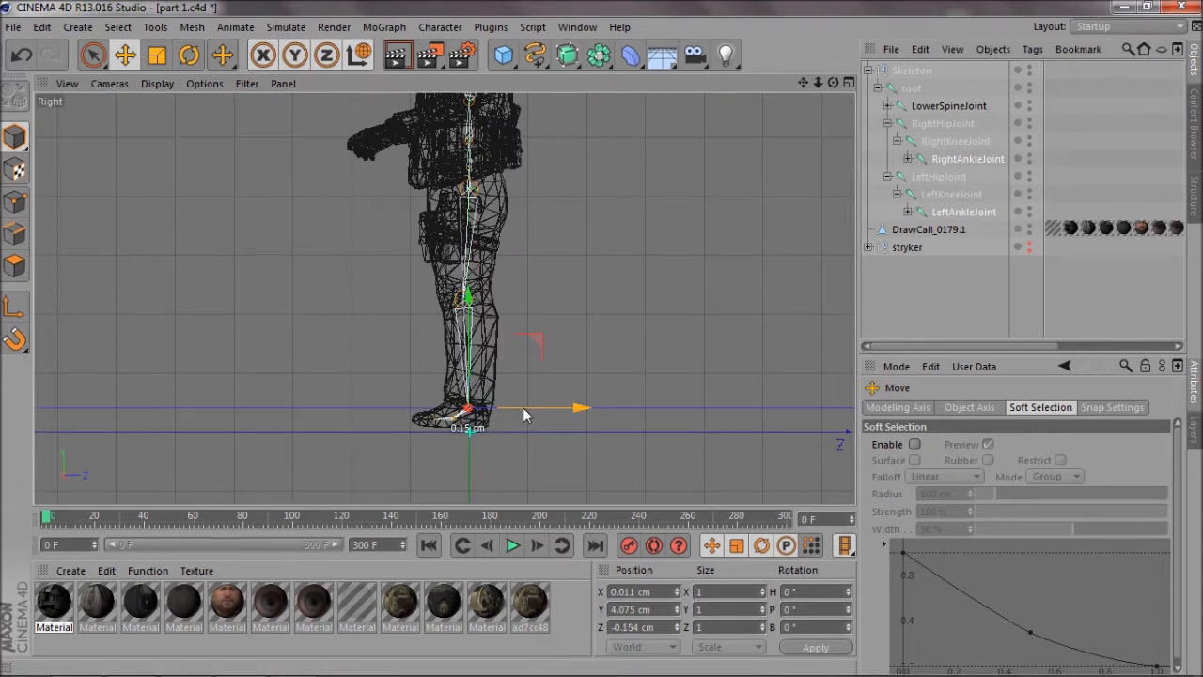
click(629, 547)
Fold both hip joint branches and unfold the spine chain from LowerSpineJoint down to the joints under UpperSpineJoint.
click(888, 123)
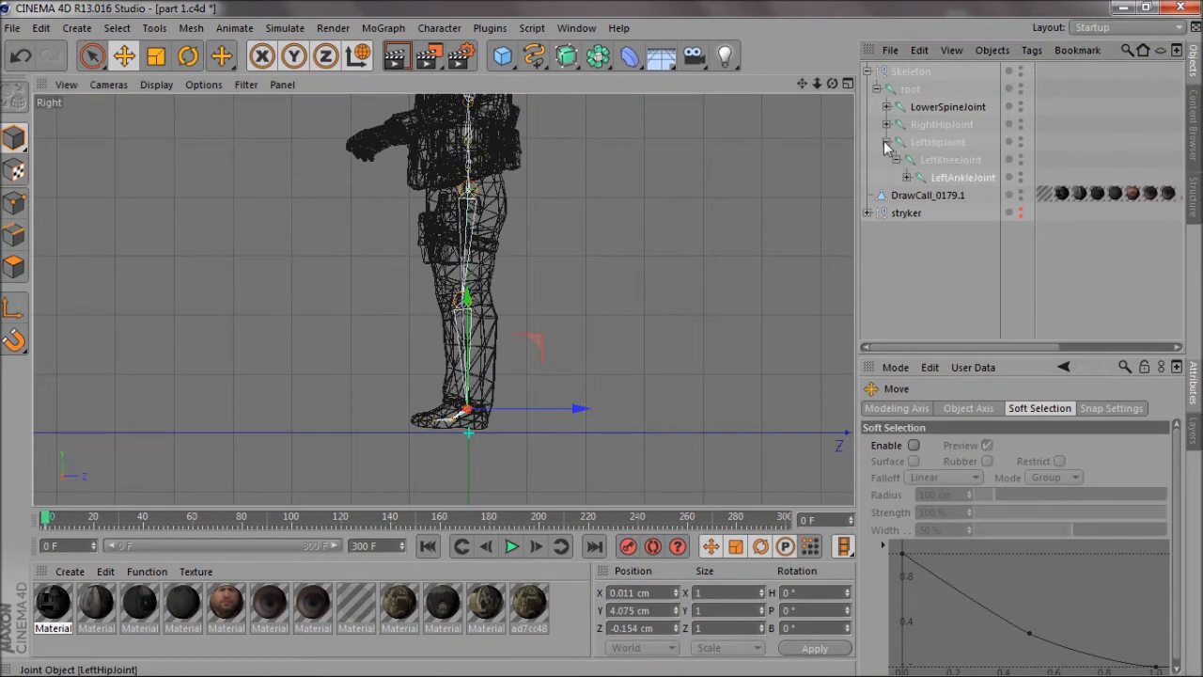
click(886, 142)
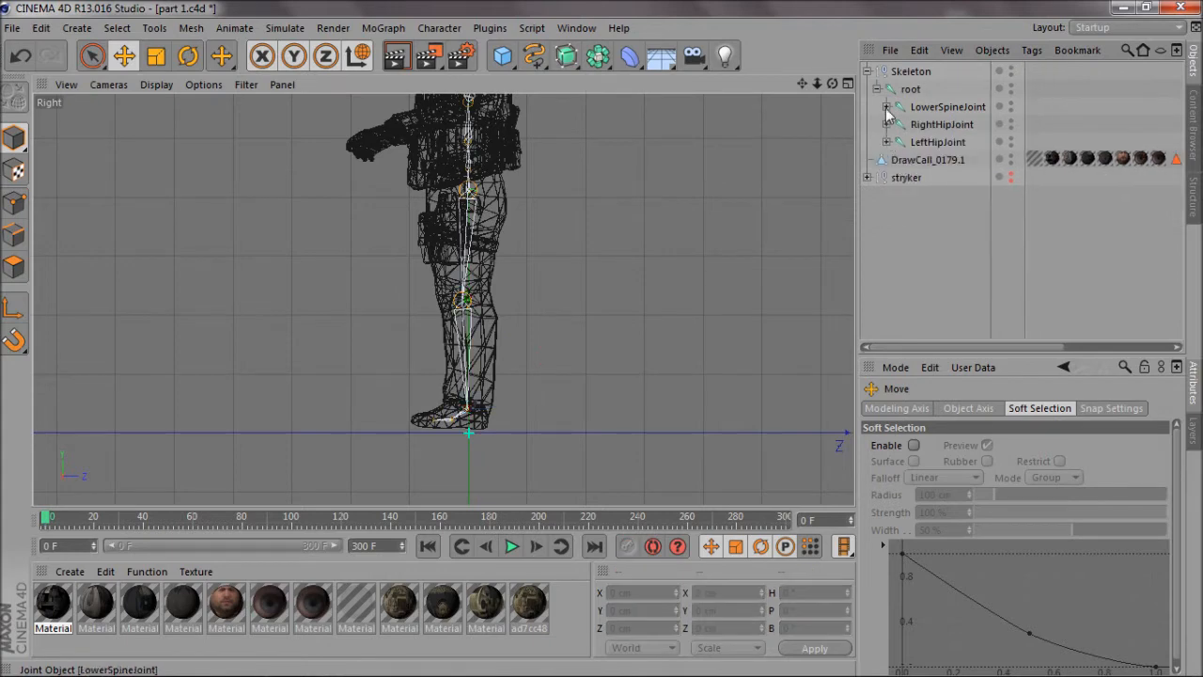
click(888, 107)
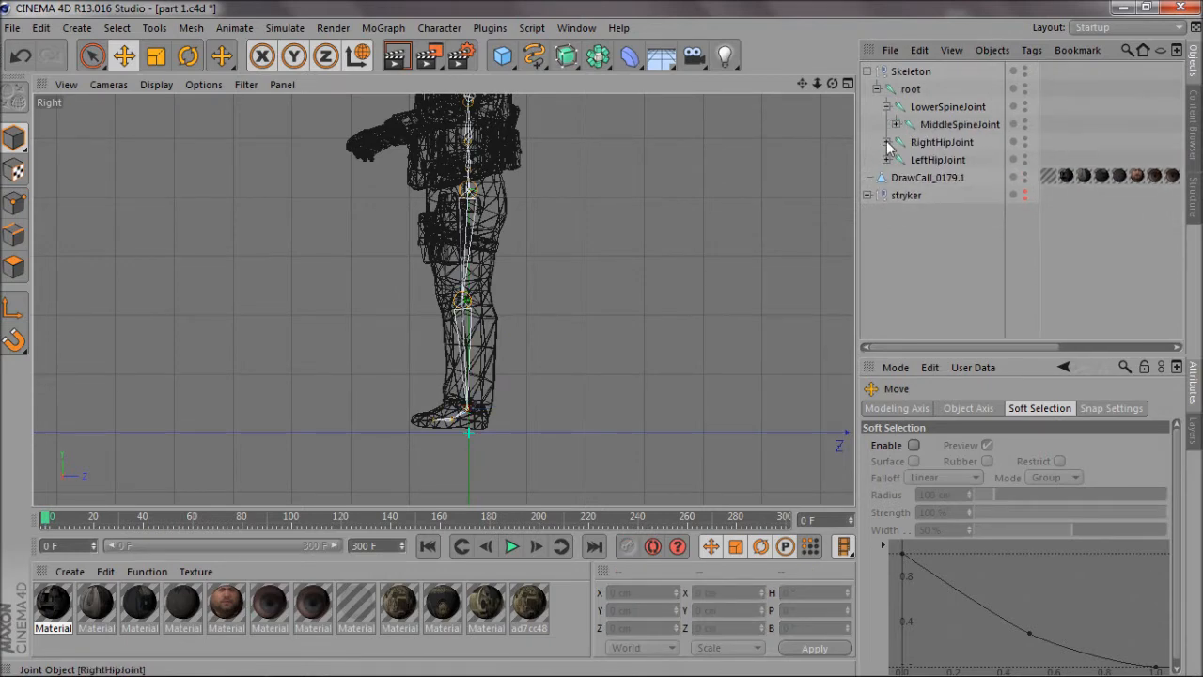
click(896, 124)
click(907, 142)
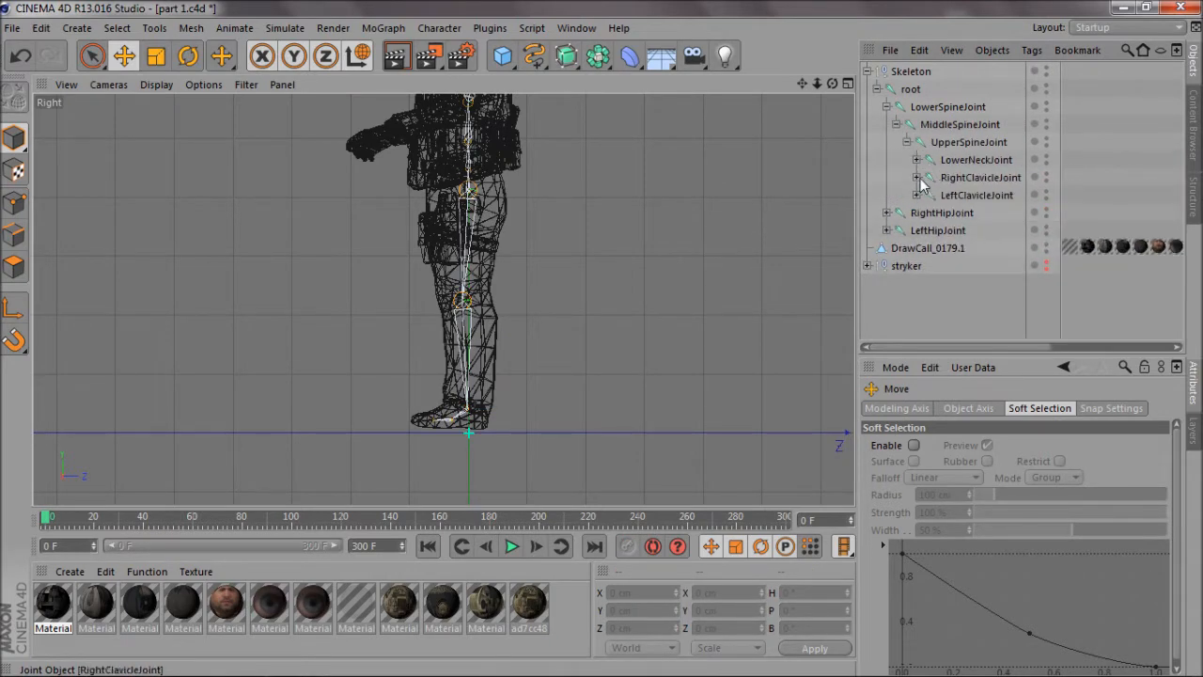
In the Front view, rotate RightShoulderJoint down to a pitch of about -31.5° so the arm bones follow the lowered arm.
click(918, 178)
click(959, 196)
right_click(598, 262)
click(564, 331)
middle_click(520, 277)
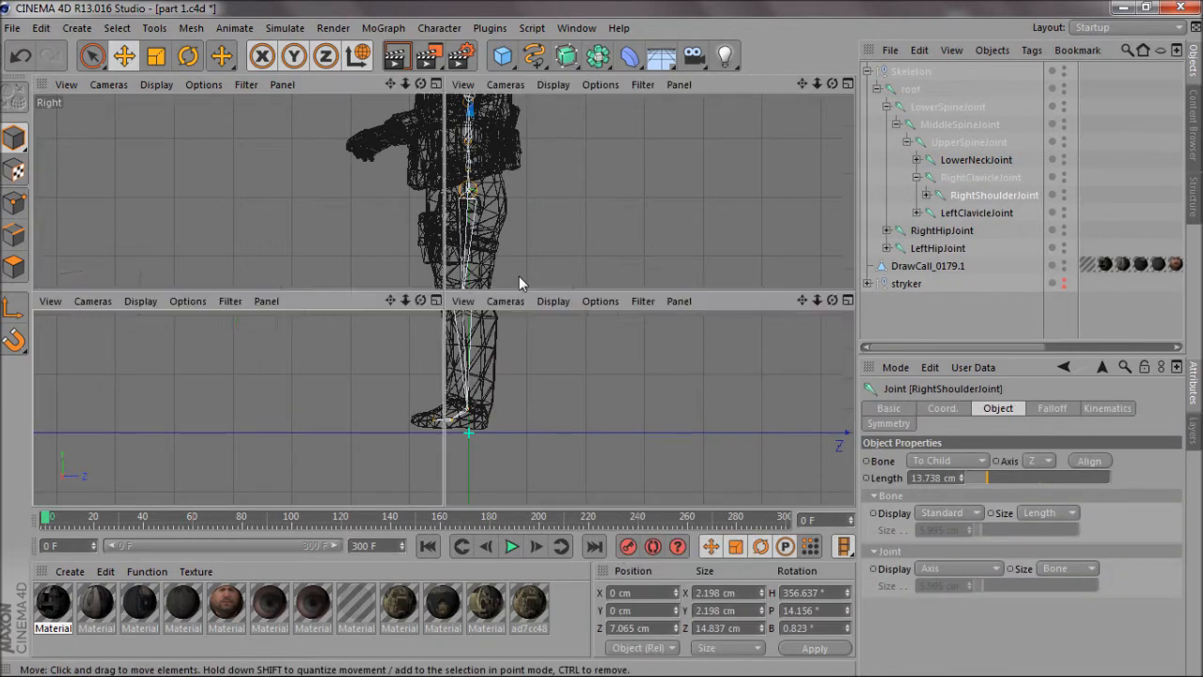
middle_click(567, 389)
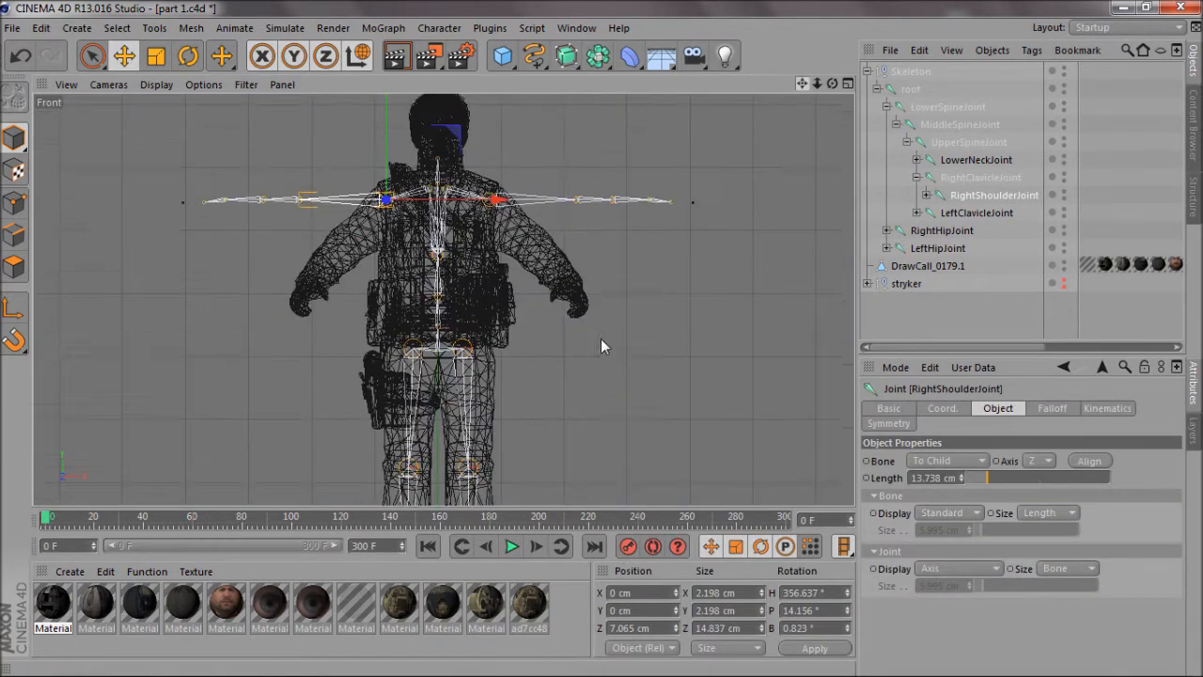
key(r)
drag(340, 188, 319, 237)
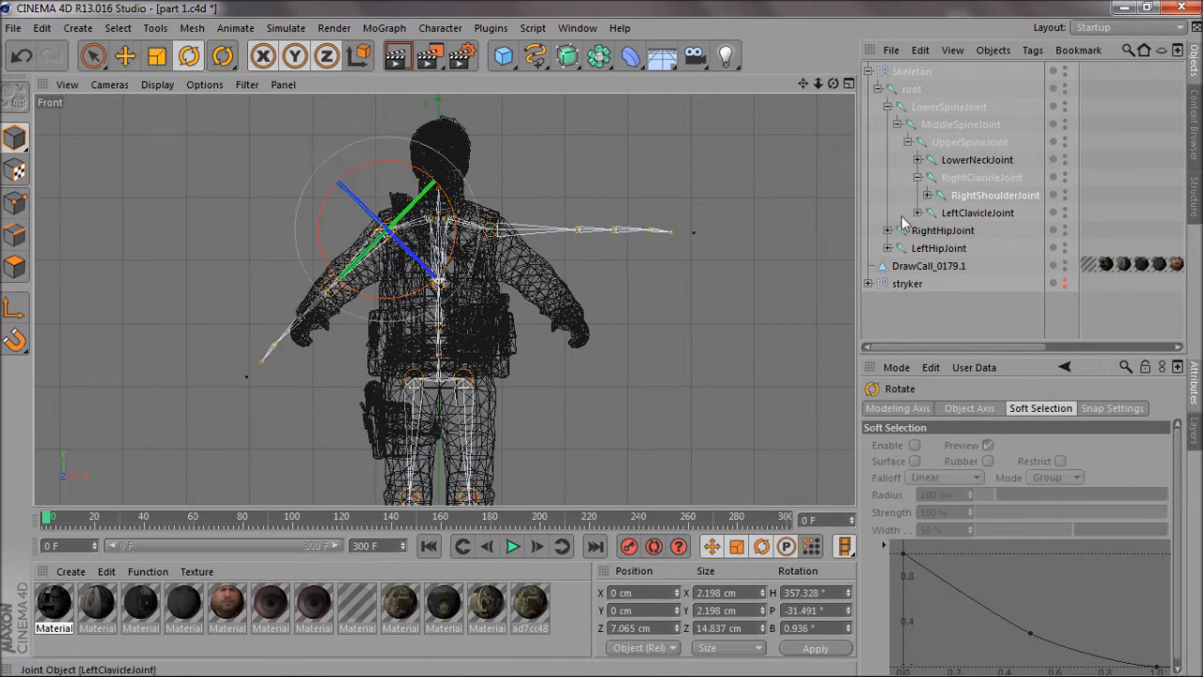
Rotate LeftShoulderJoint down to a pitch of about -34.9° so its bones follow the character's other arm.
click(918, 212)
click(988, 231)
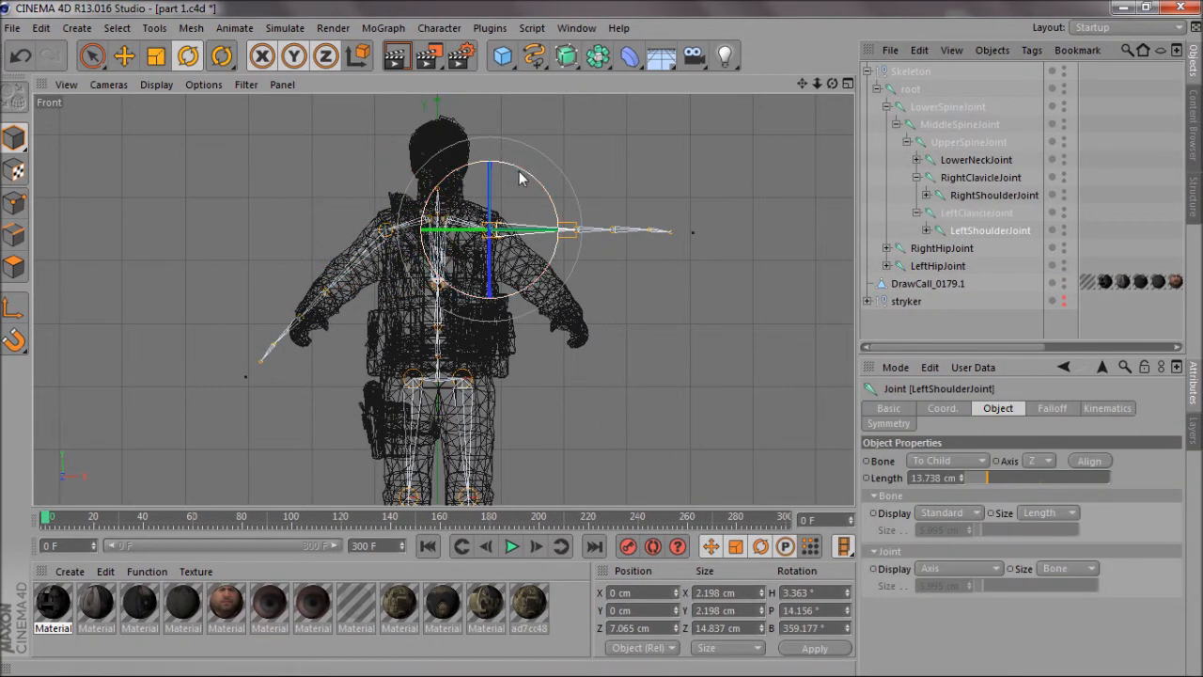
drag(498, 174, 462, 252)
In the Perspective view, rotate LeftShoulderJoint and RightShoulderJoint to fit the upper arms in depth, with RightShoulderJoint at a heading of about 376°.
middle_click(462, 252)
middle_click(431, 244)
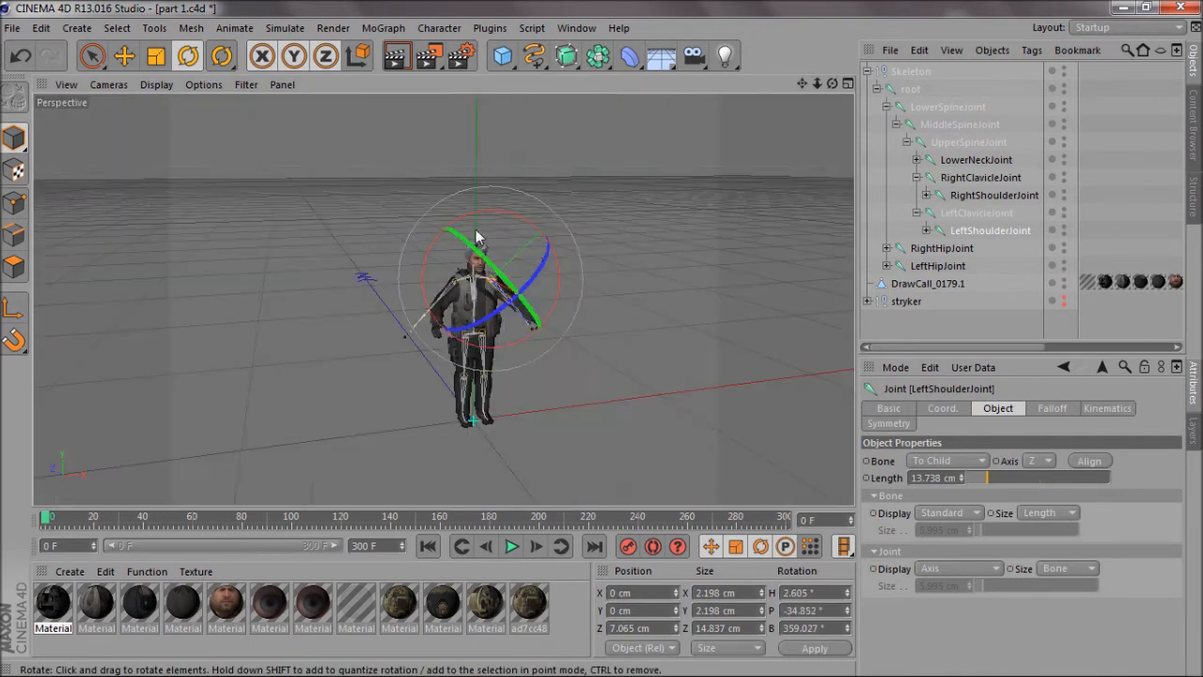
scroll(543, 358, up, 5)
mouse_move(831, 86)
mouse_down()
mouse_move(600, 339)
mouse_move(831, 86)
mouse_up()
drag(450, 351, 440, 375)
mouse_move(837, 83)
mouse_down()
mouse_move(601, 339)
mouse_move(833, 85)
mouse_up()
click(969, 196)
drag(413, 376, 419, 366)
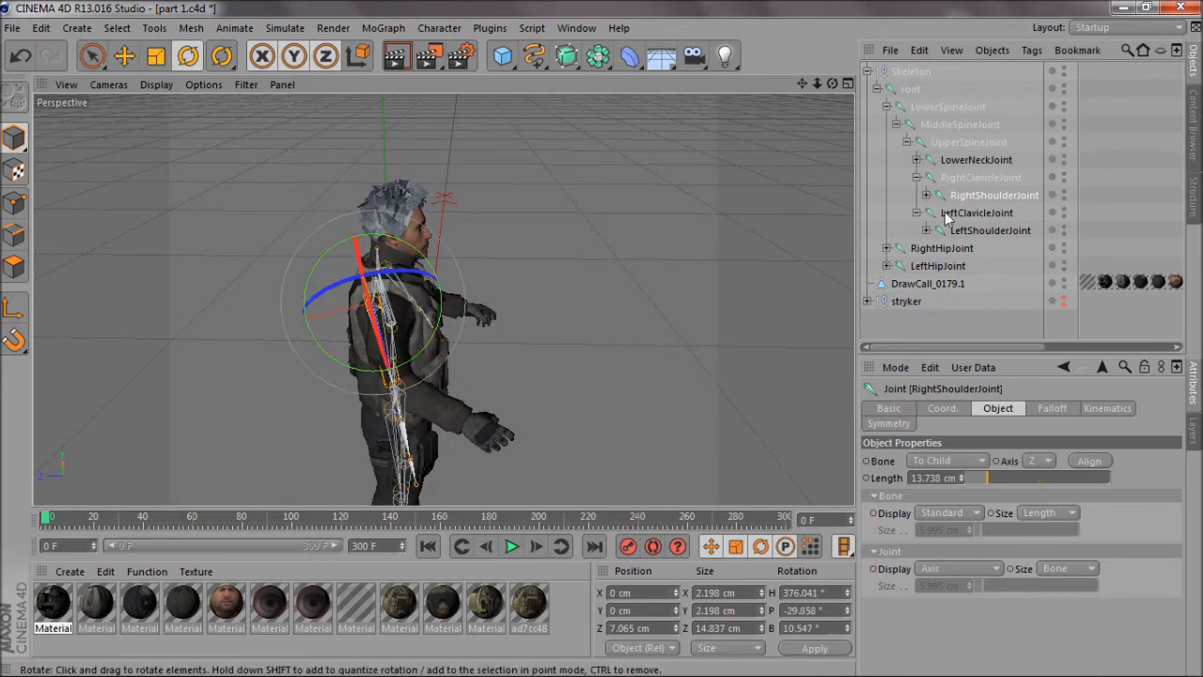
Rotate RightElbowJoint forward so the forearm bones run along the bent right forearm.
click(926, 195)
click(997, 213)
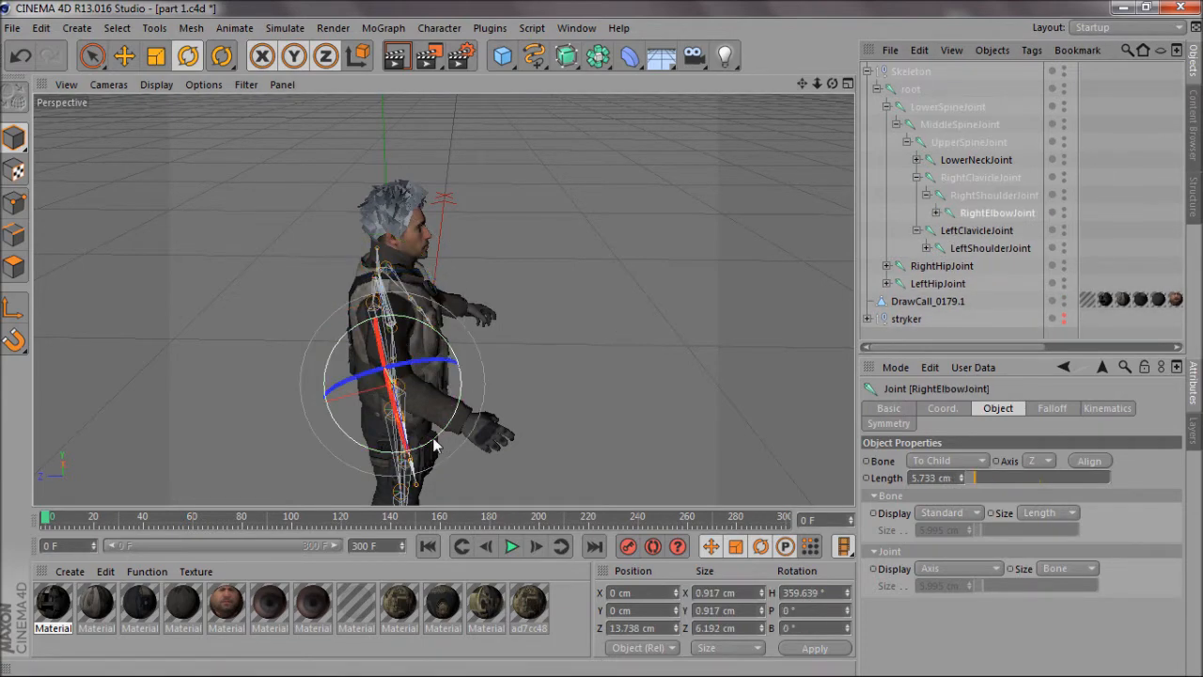
drag(448, 442, 499, 392)
Rotate LeftElbowJoint forward to a heading of about -46.5° along the left forearm, and check the arm in the Front view.
click(927, 248)
click(987, 265)
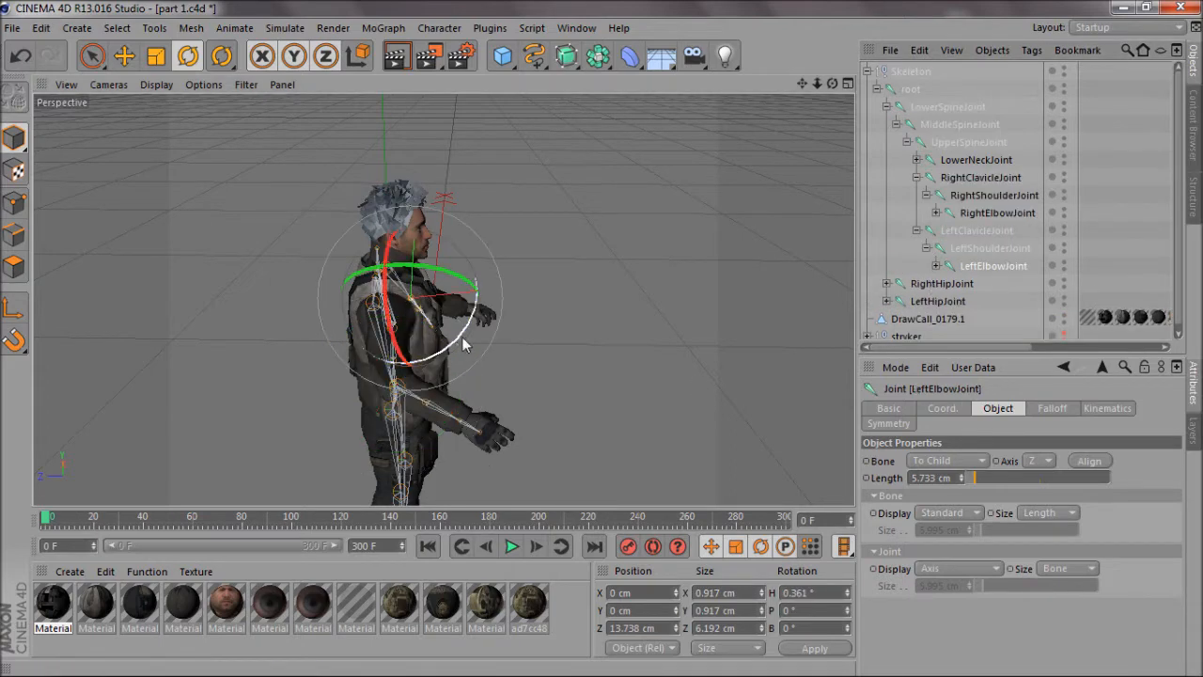
drag(832, 84, 608, 336)
drag(534, 323, 557, 312)
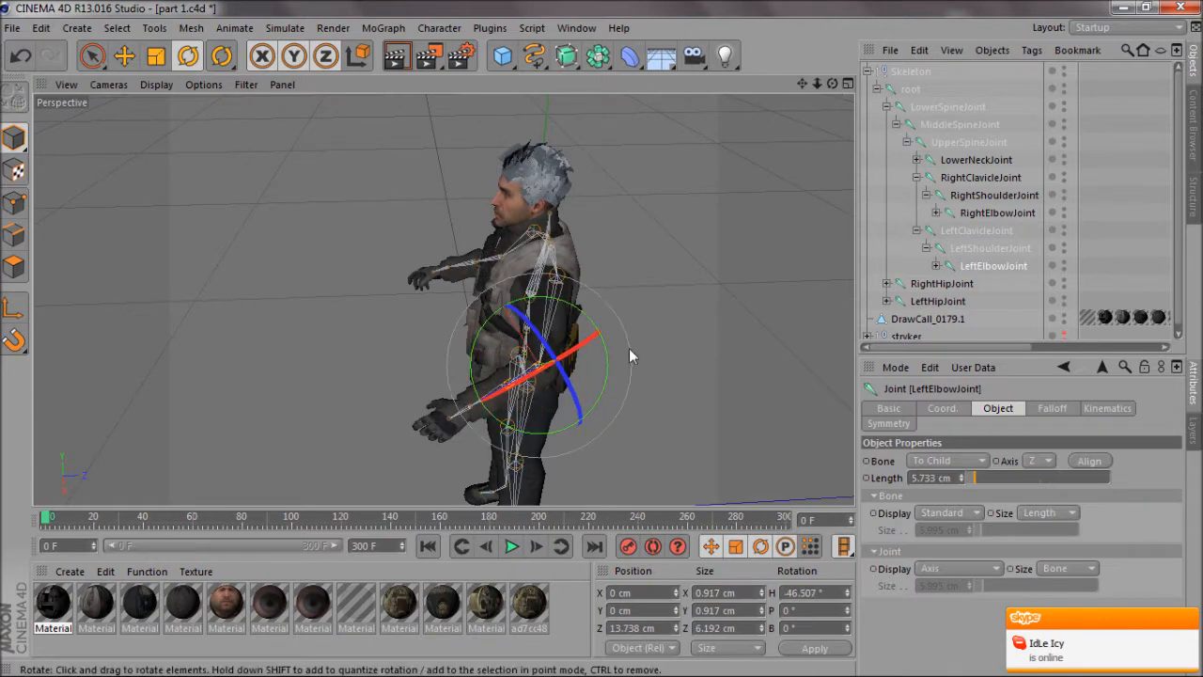
middle_click(583, 371)
middle_click(569, 376)
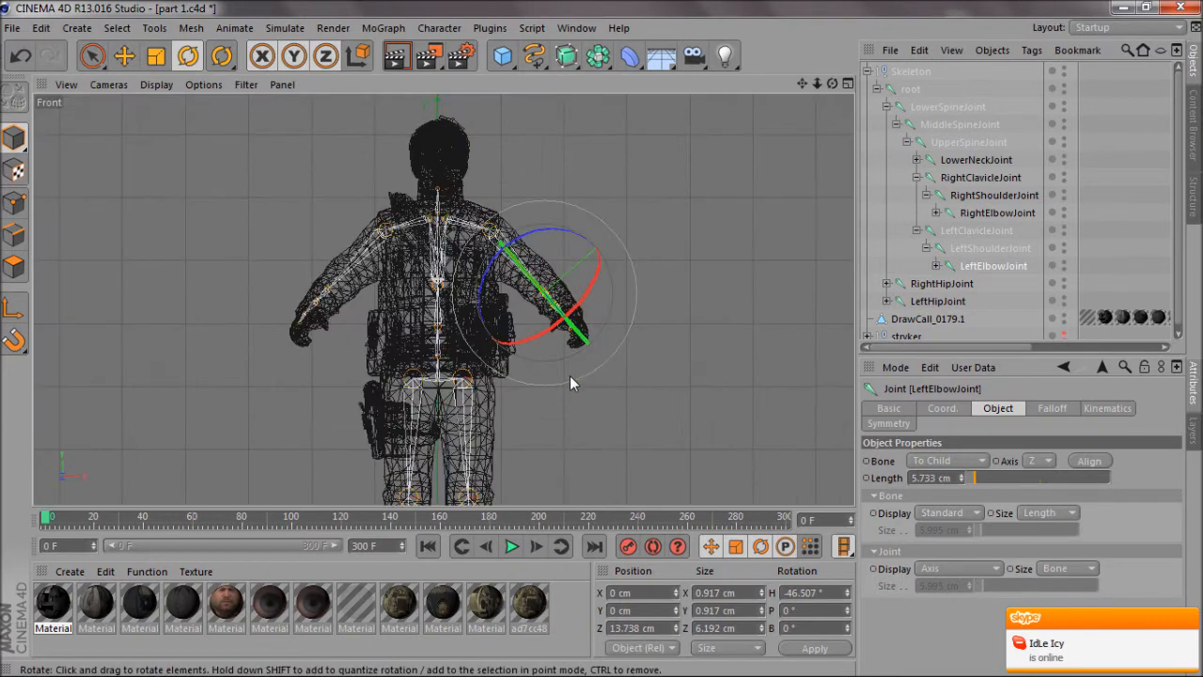
middle_click(348, 312)
middle_click(403, 247)
Move LeftWristJoint into the left wrist, to about X 0.37, Y -0.12, Z 6.85 cm.
drag(833, 84, 601, 339)
click(936, 266)
click(989, 285)
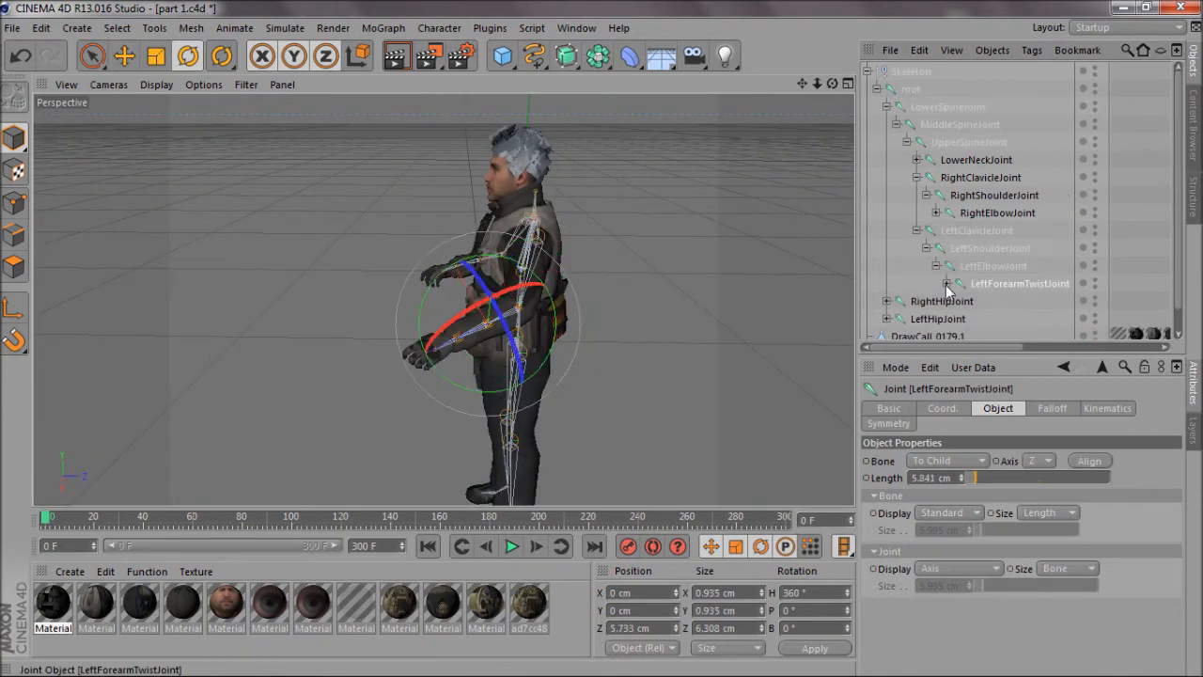
click(947, 284)
click(991, 302)
click(125, 57)
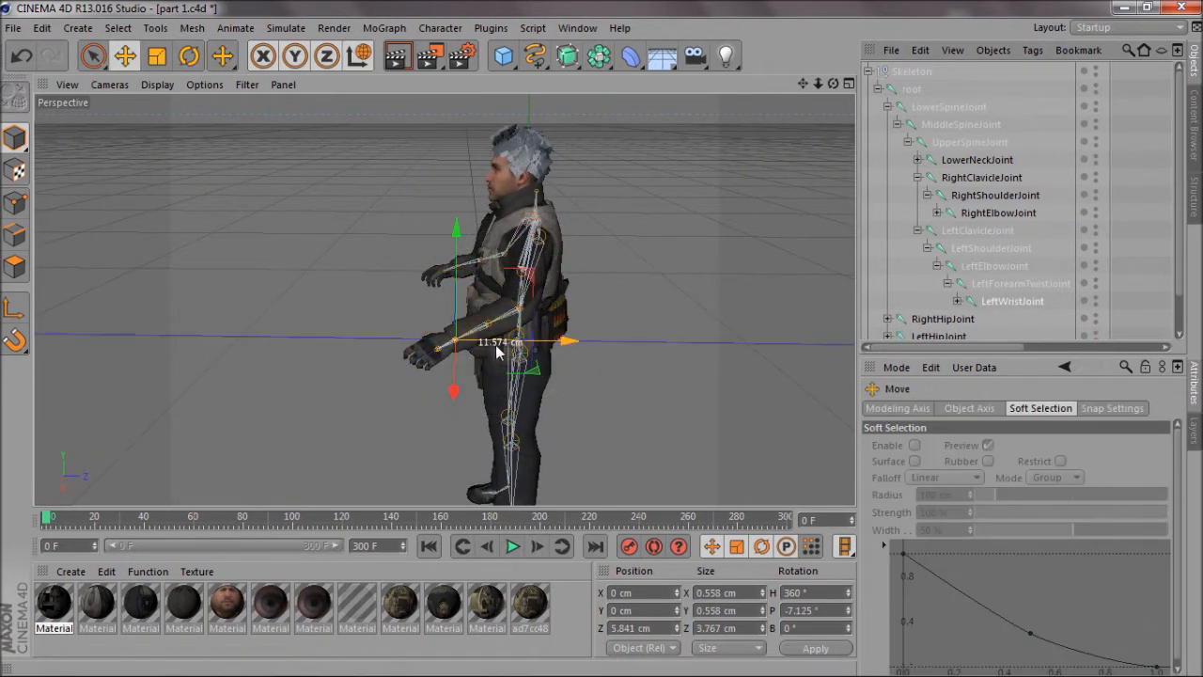
middle_click(546, 403)
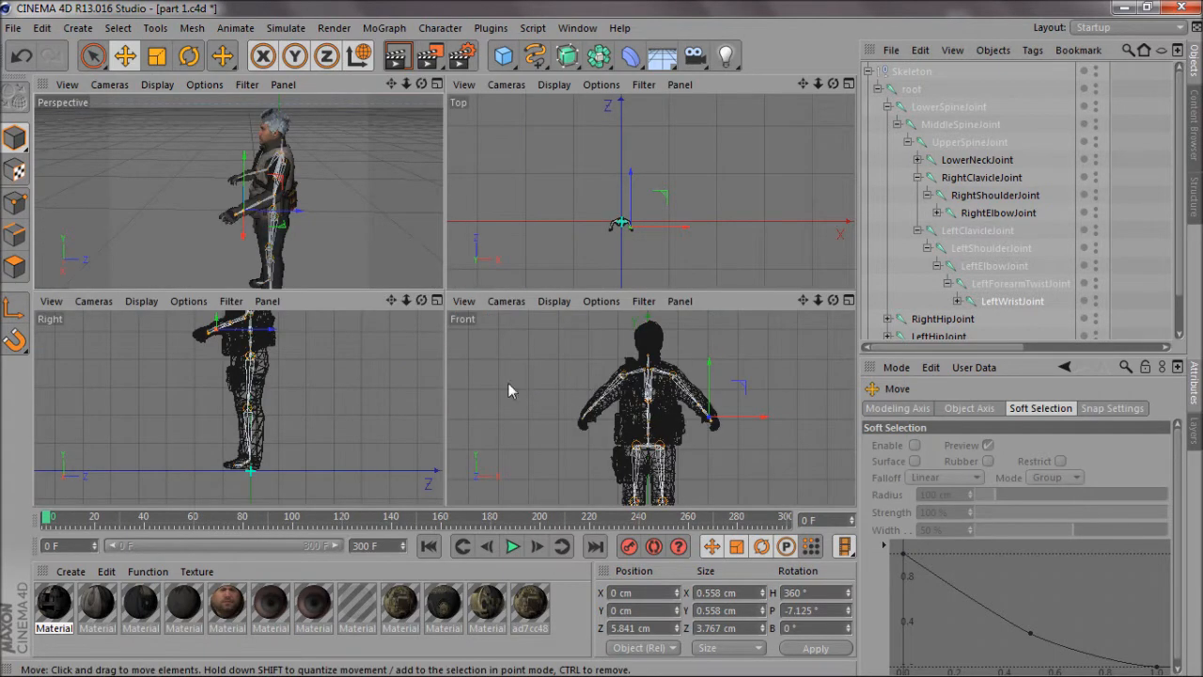
middle_click(289, 230)
scroll(501, 378, up, 3)
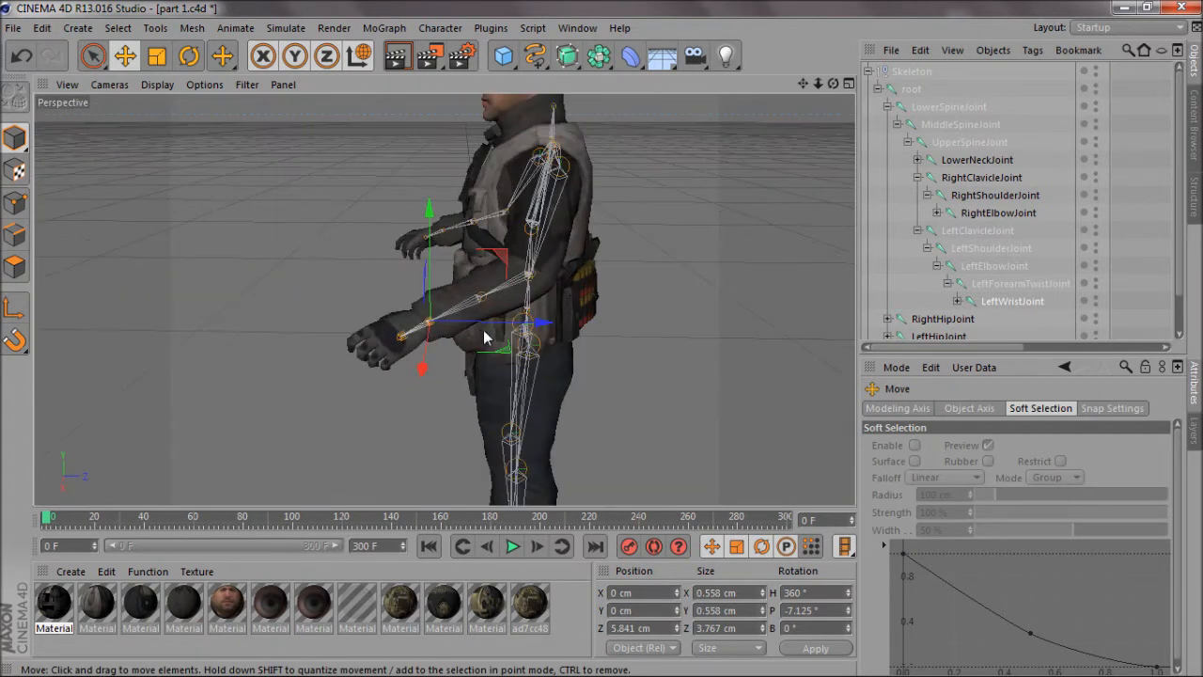
drag(492, 326, 480, 328)
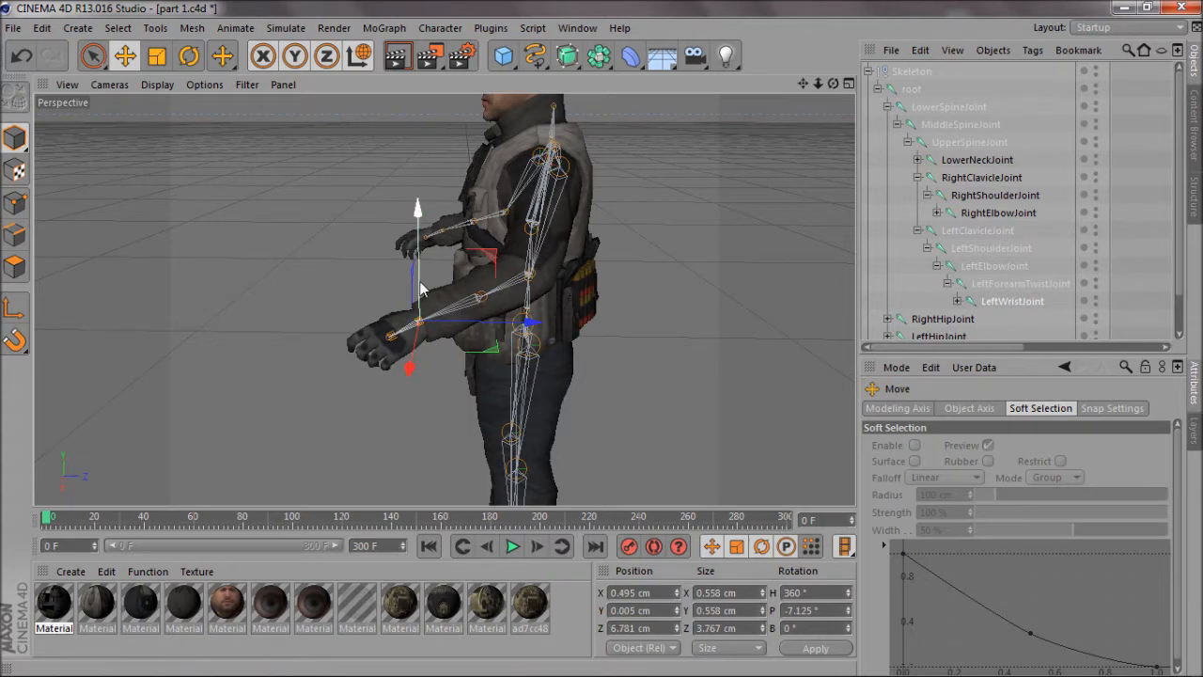
drag(421, 291, 420, 297)
Move RightWristJoint into the right wrist, to about X -0.23, Y -0.47, Z 7.35 cm.
click(937, 212)
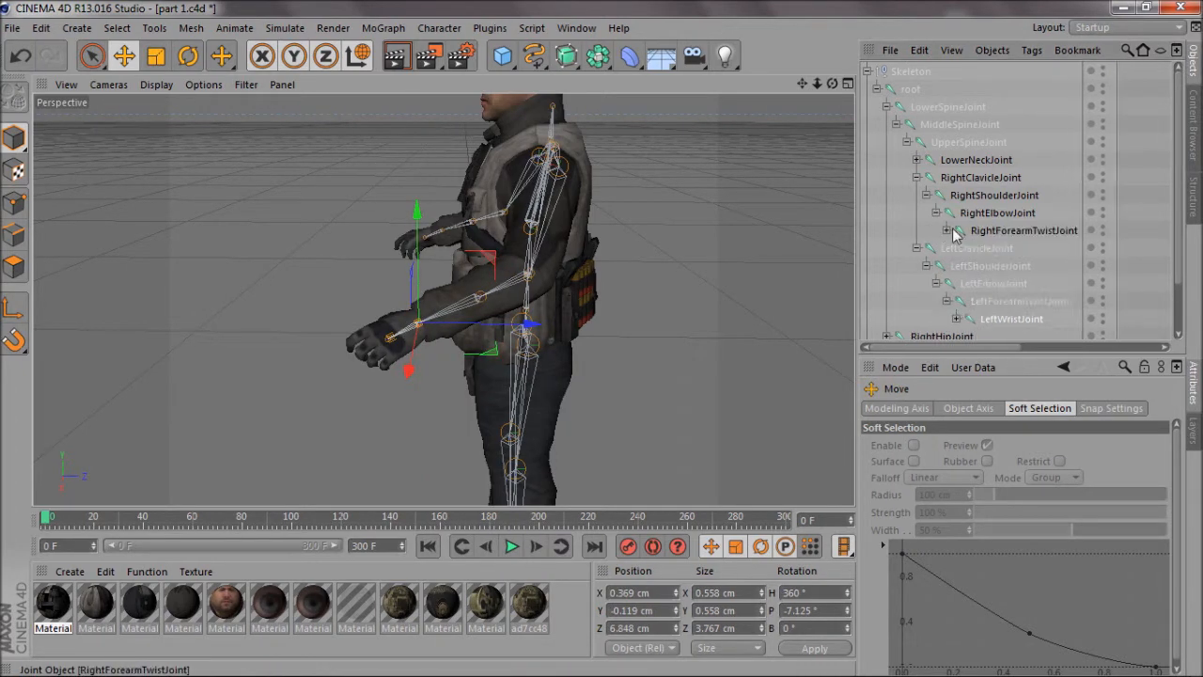
click(947, 230)
click(988, 248)
alt+drag(804, 110, 601, 338)
drag(383, 214, 370, 223)
alt+drag(602, 346, 596, 342)
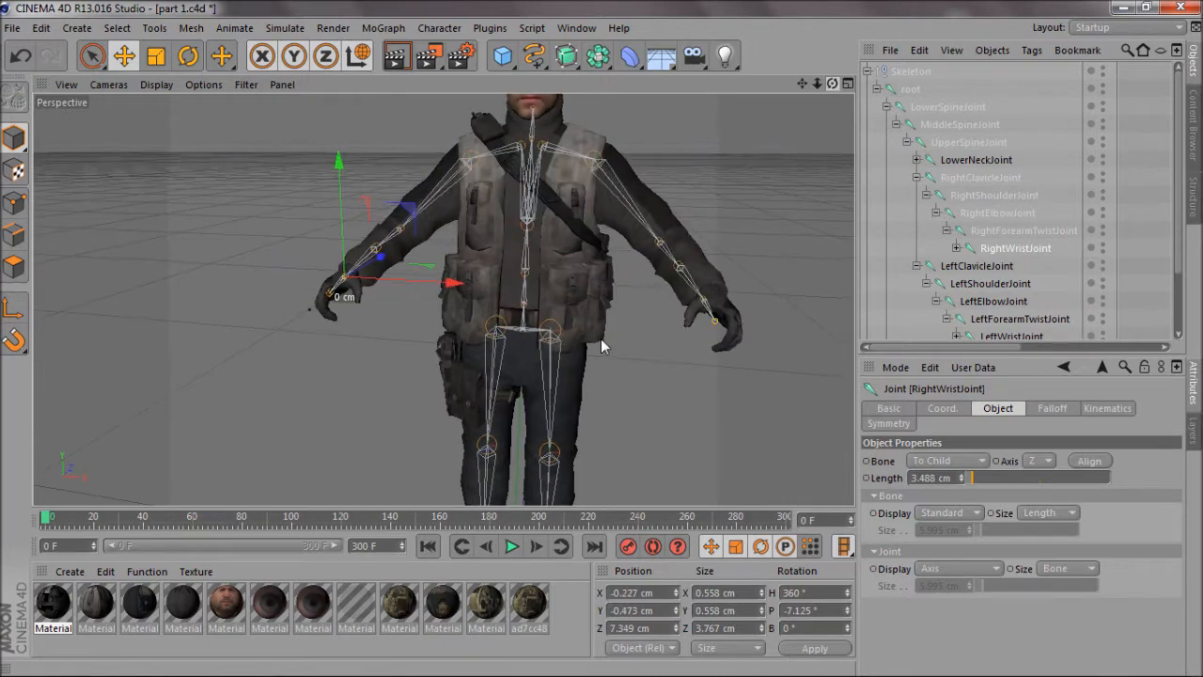
In the Right view, move LowerNeckJoint into the neck and UpperNeckJoint to the top of the head, at about Y -1.35, Z 11.56 cm.
click(916, 176)
click(917, 195)
click(976, 160)
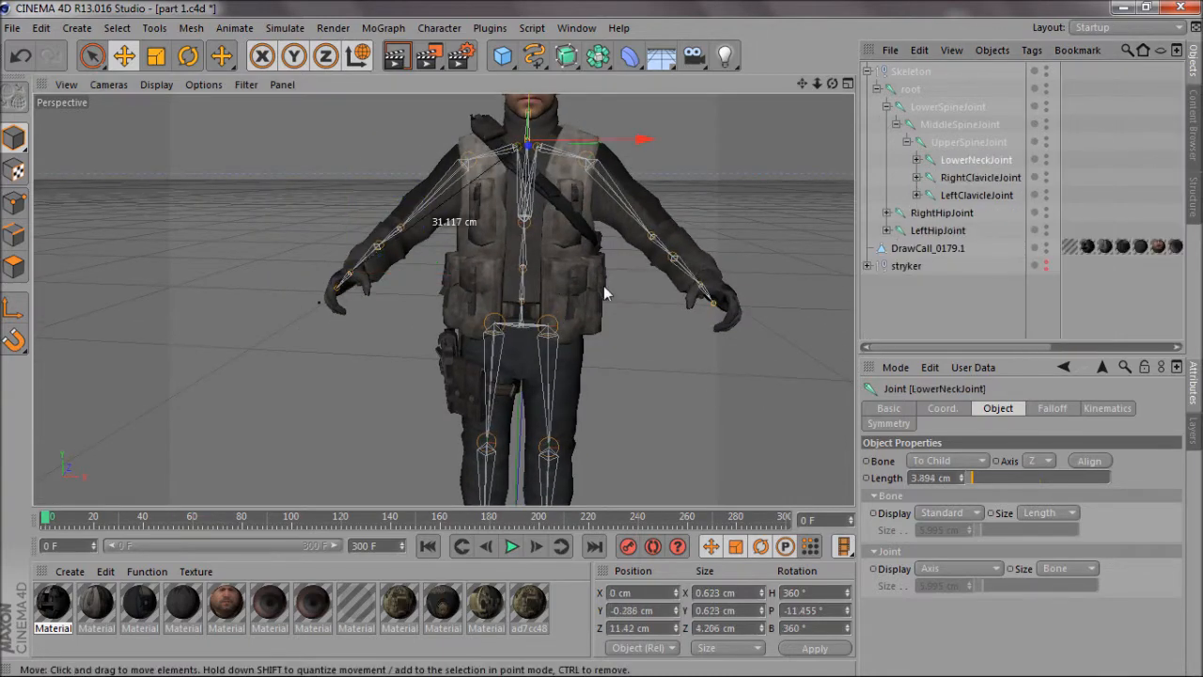
key(F3)
alt+middle_drag(602, 348, 592, 449)
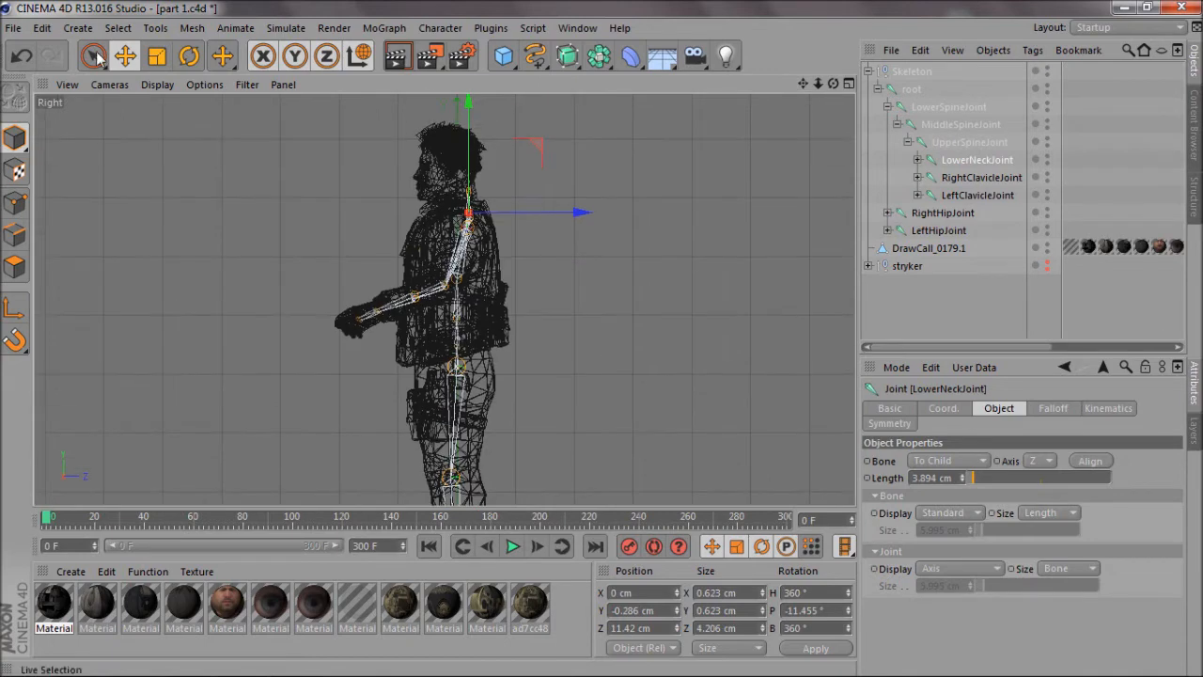
drag(525, 166, 495, 113)
click(917, 159)
click(954, 179)
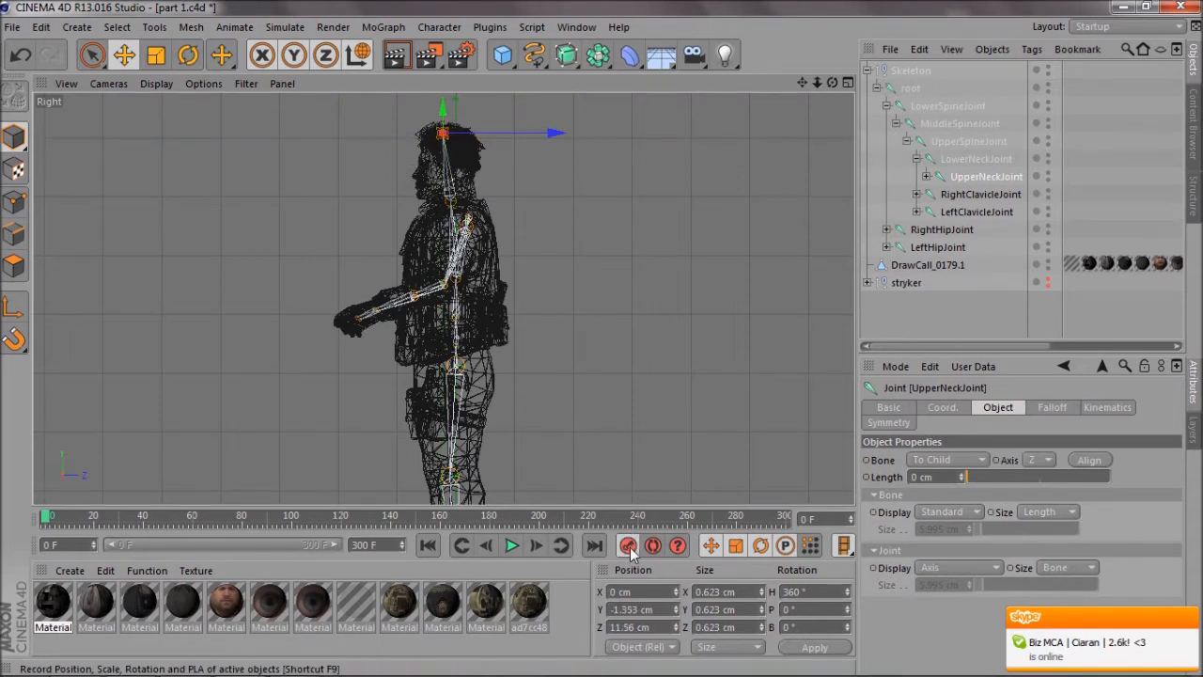
Fold the hierarchy under root and briefly select root together with all its child joints.
click(917, 160)
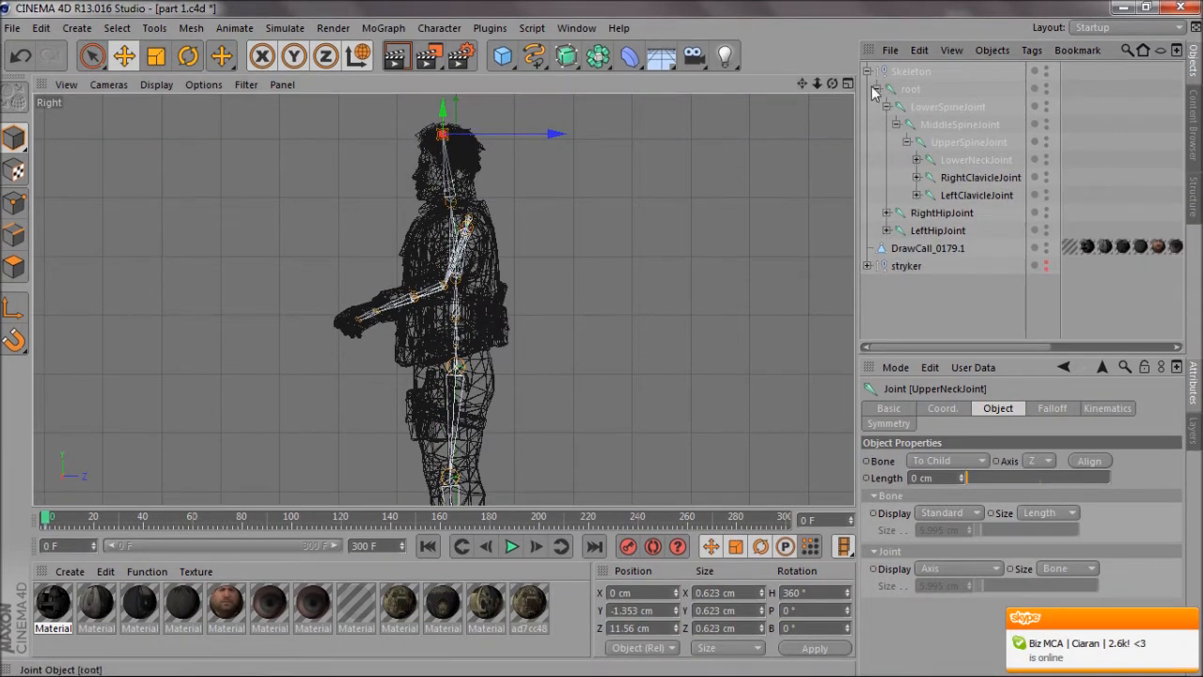
click(877, 88)
right_click(893, 90)
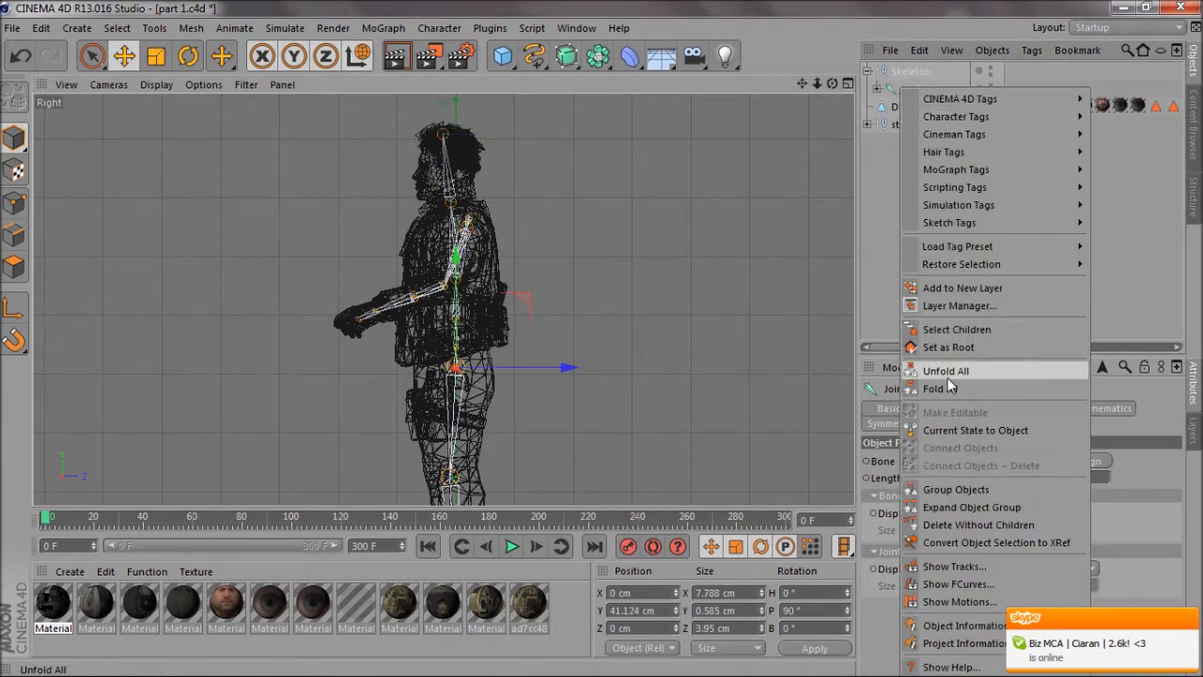
click(931, 328)
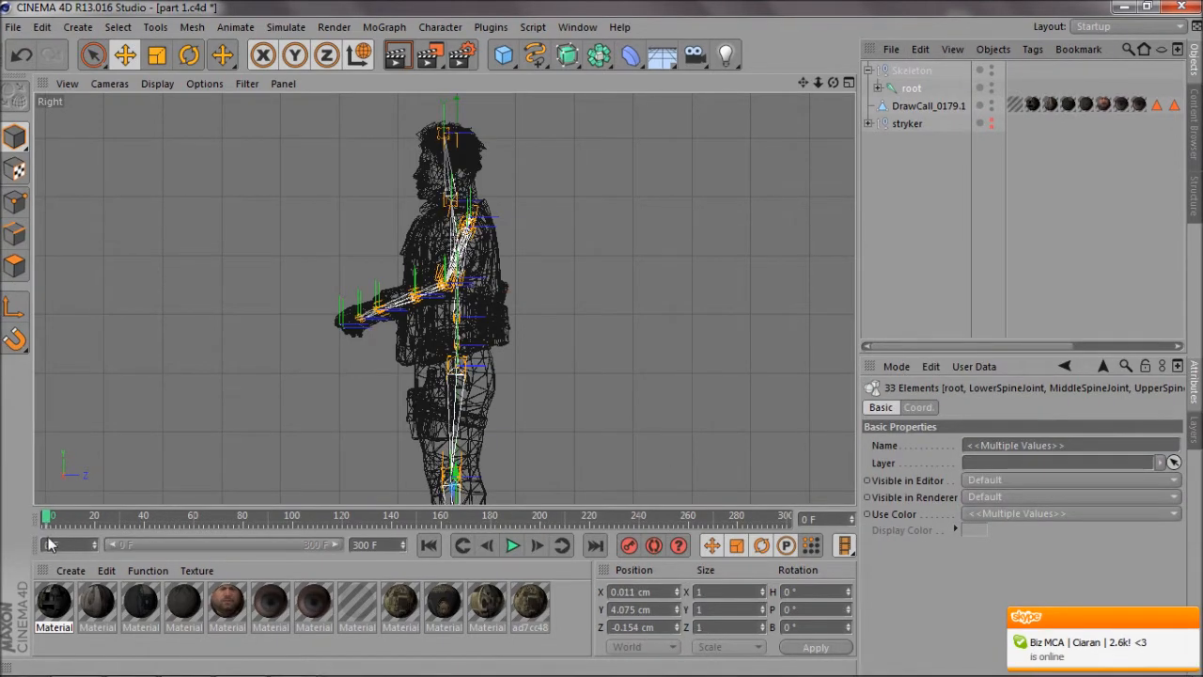
click(914, 211)
Make Skeleton a child of the DrawCall_0179.1 mesh and rename the mesh makarov.
middle_click(531, 304)
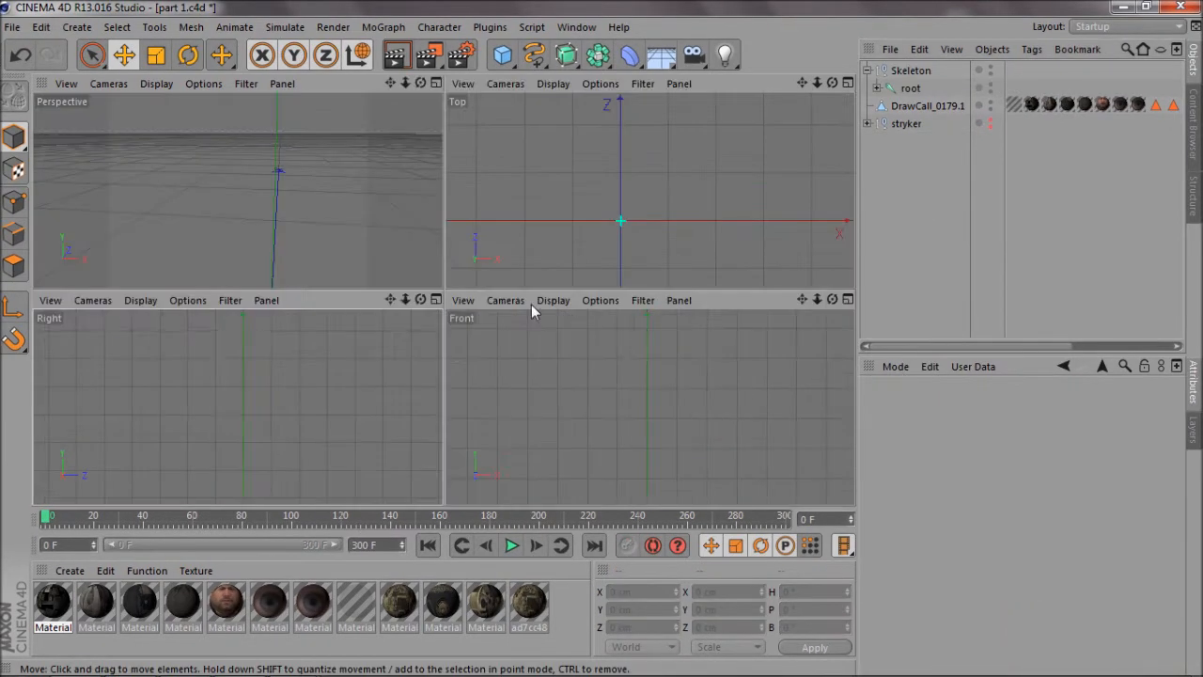
middle_click(368, 202)
scroll(721, 229, down, 3)
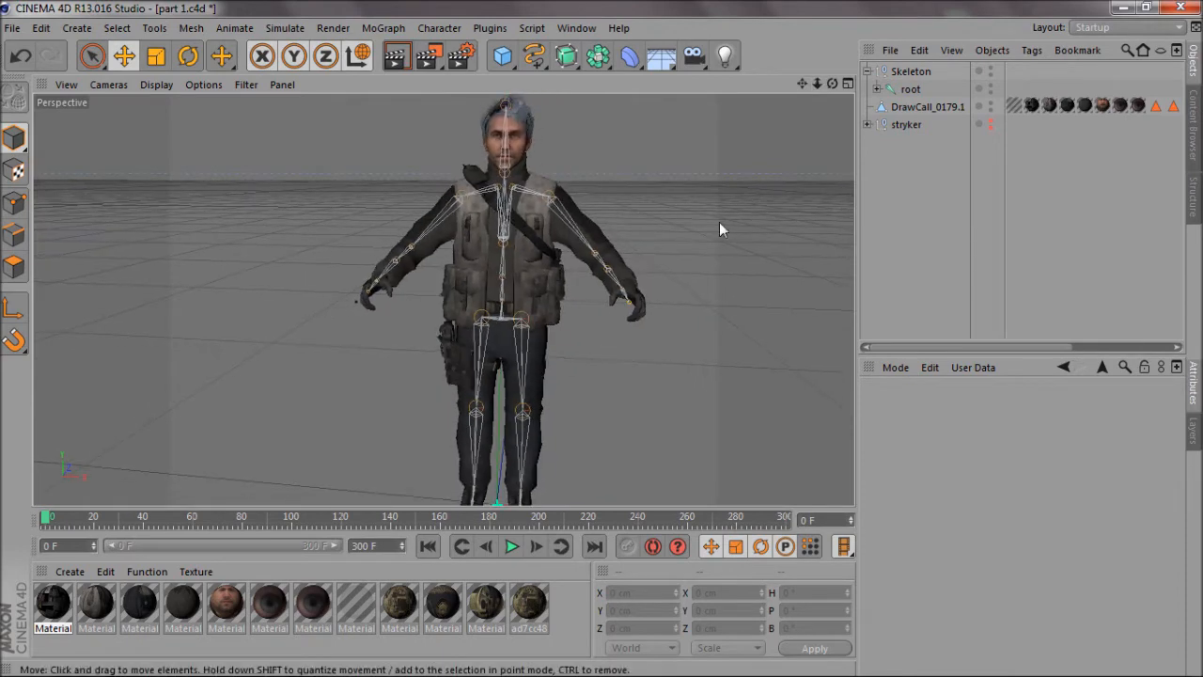
drag(804, 86, 759, 148)
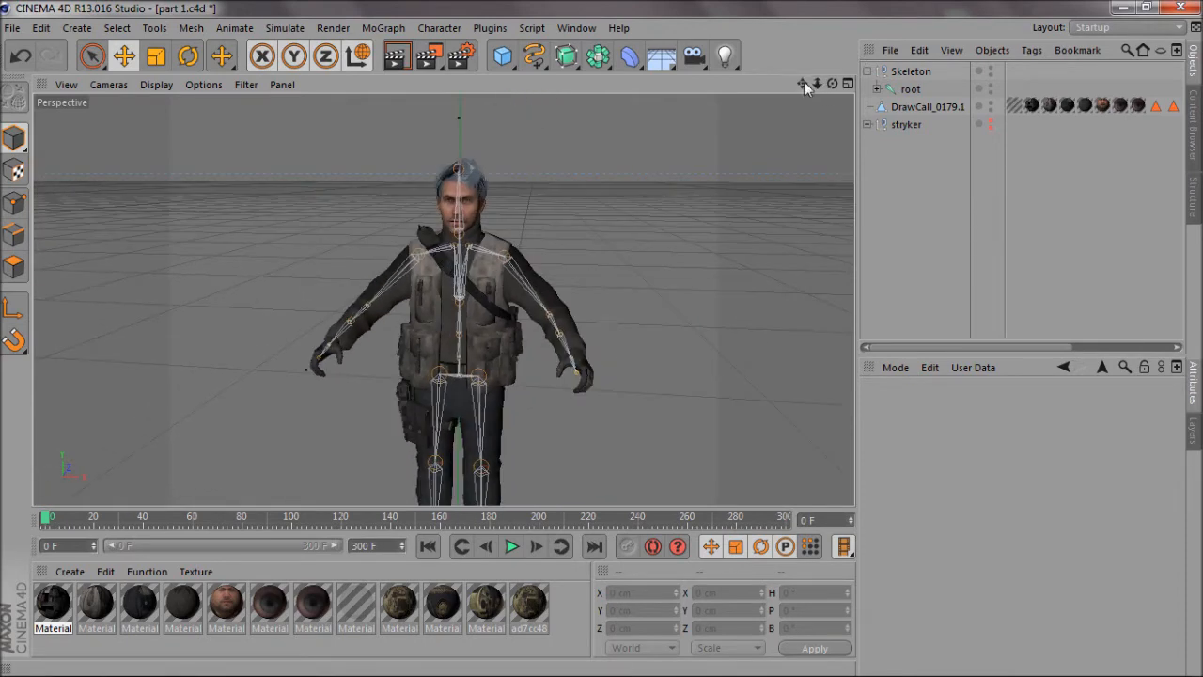
click(868, 71)
drag(903, 74, 899, 92)
double_click(902, 79)
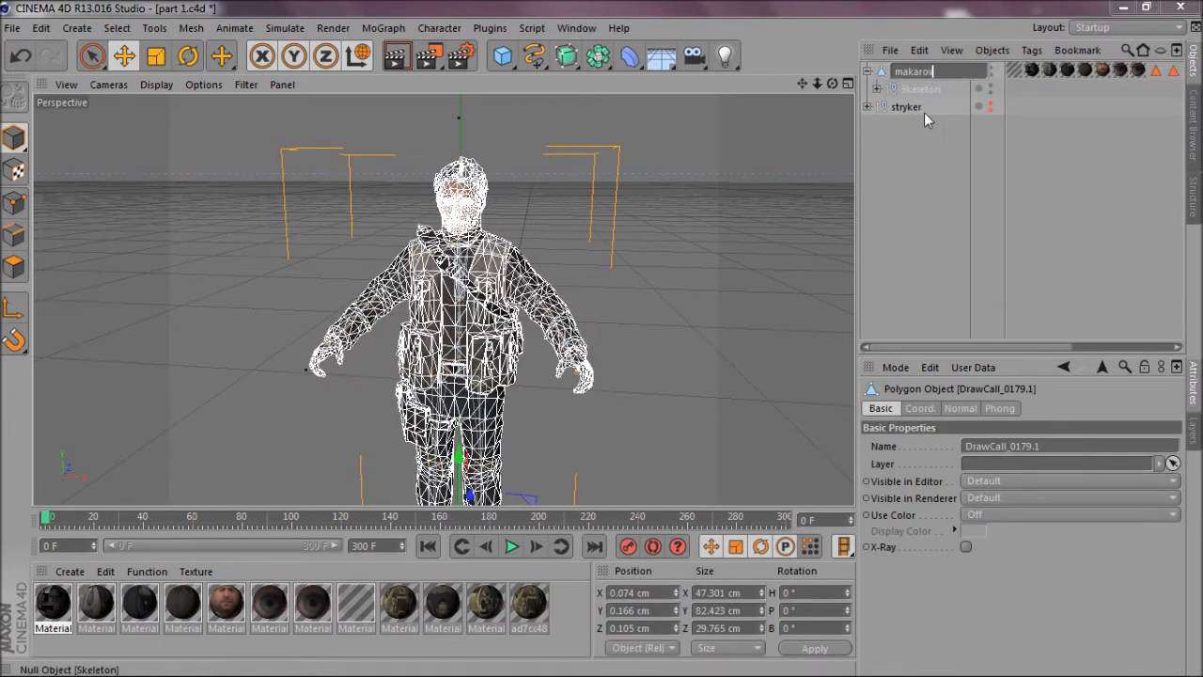
key(Return)
Bind the makarov mesh to Skeleton and all its child joints, and fold the makarov hierarchy.
right_click(922, 92)
click(978, 330)
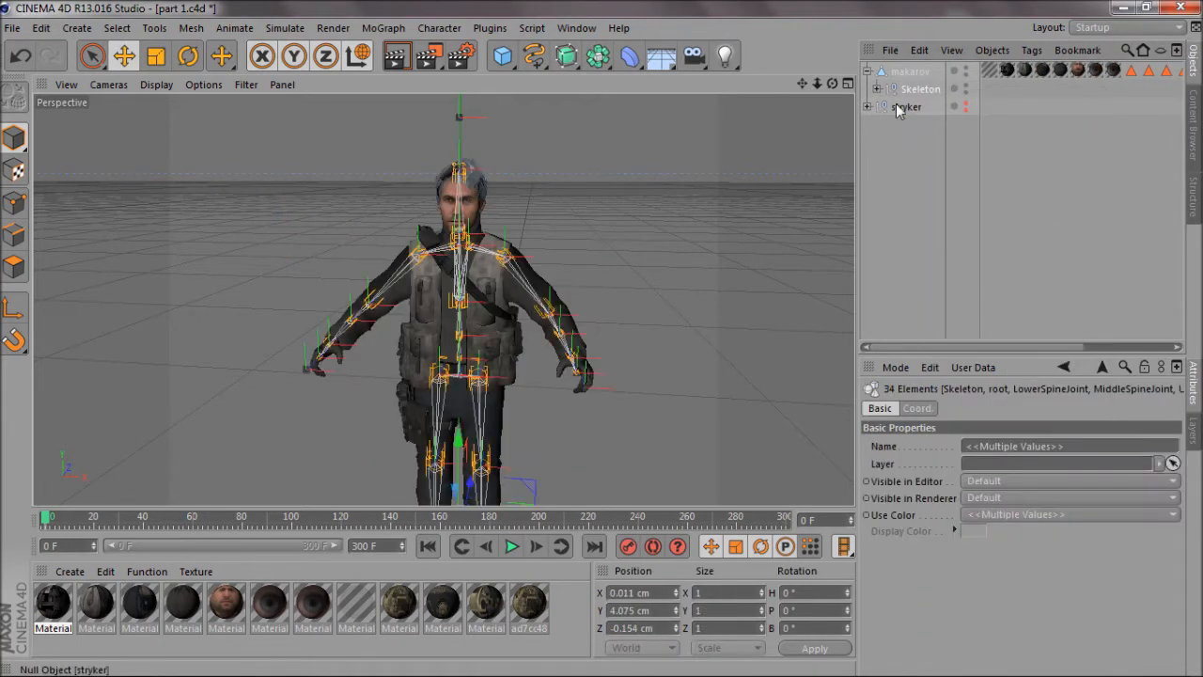
ctrl+click(911, 73)
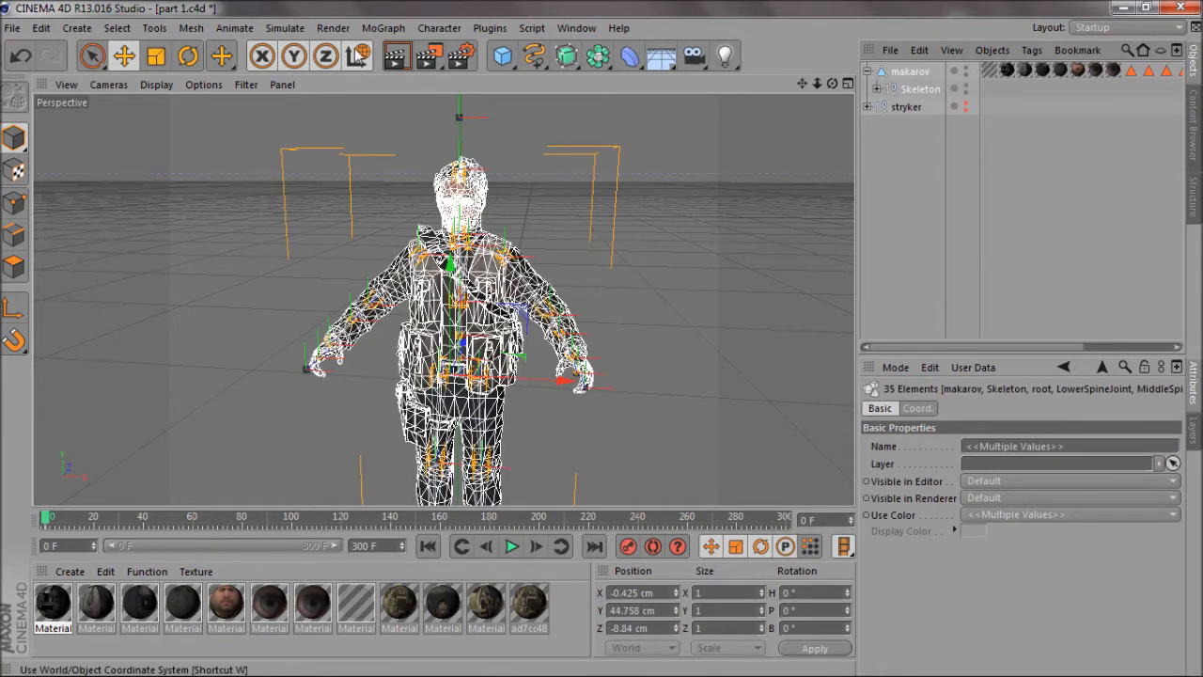
click(442, 29)
mouse_move(464, 77)
click(582, 91)
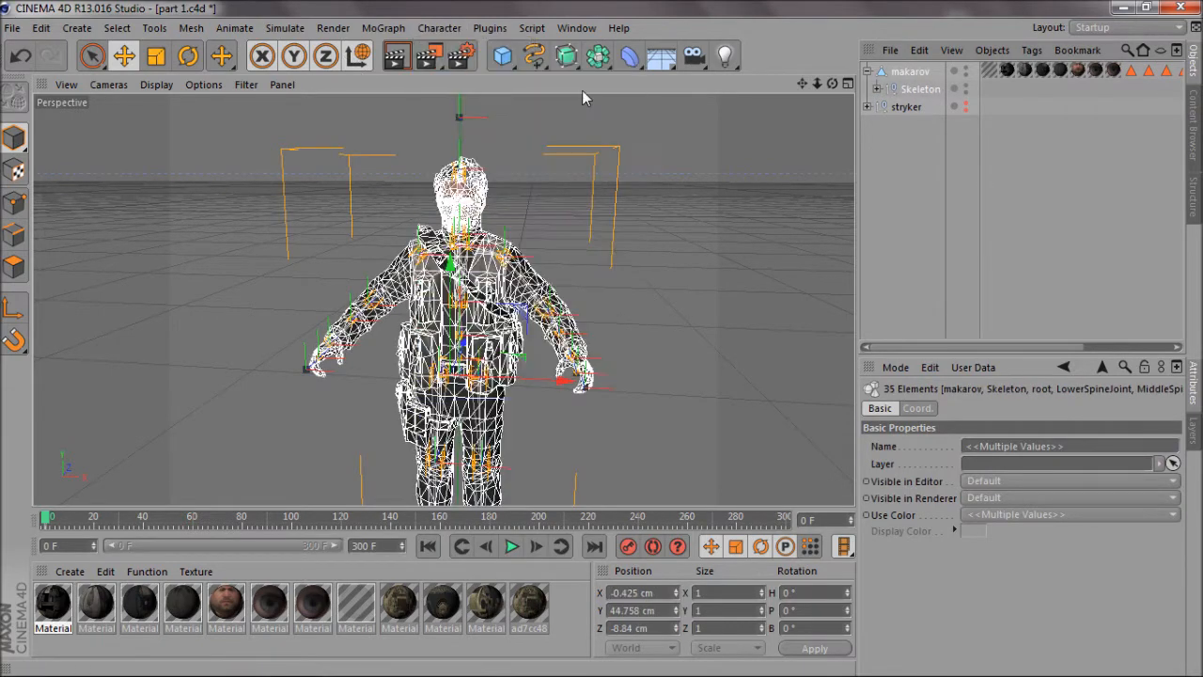
click(867, 72)
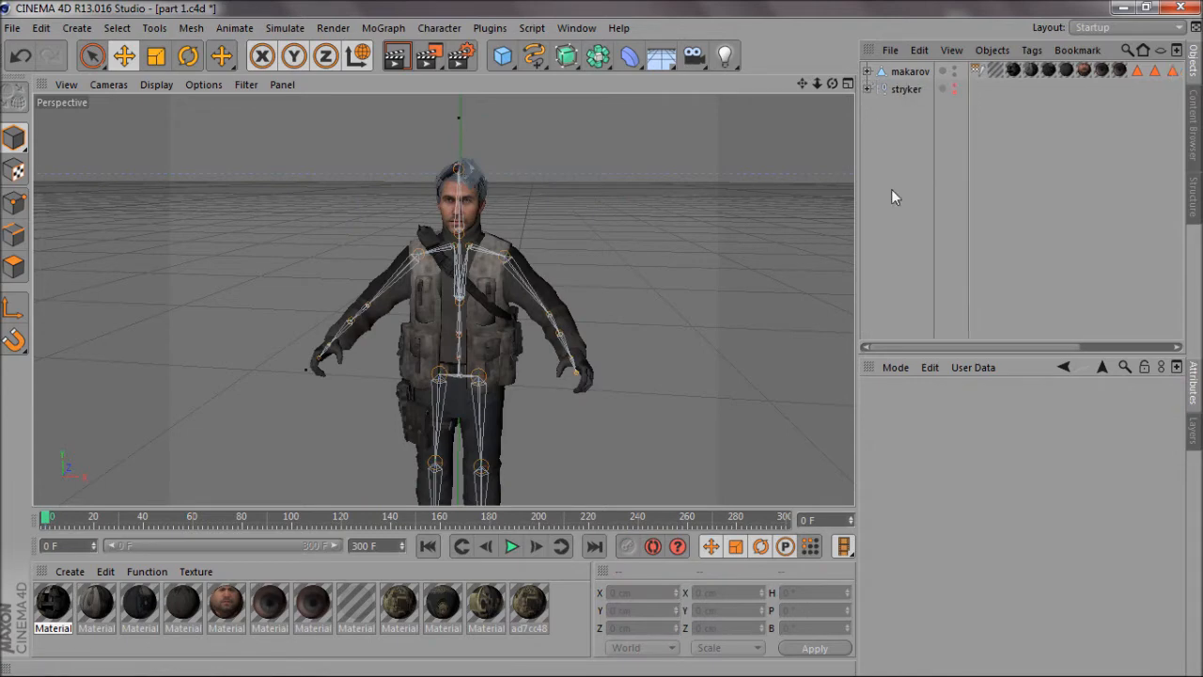
Activate the Weight Tool, expand the Skeleton hierarchy to the right arm joints, and display RightShoulderJoint's weights on the makarov mesh.
click(438, 29)
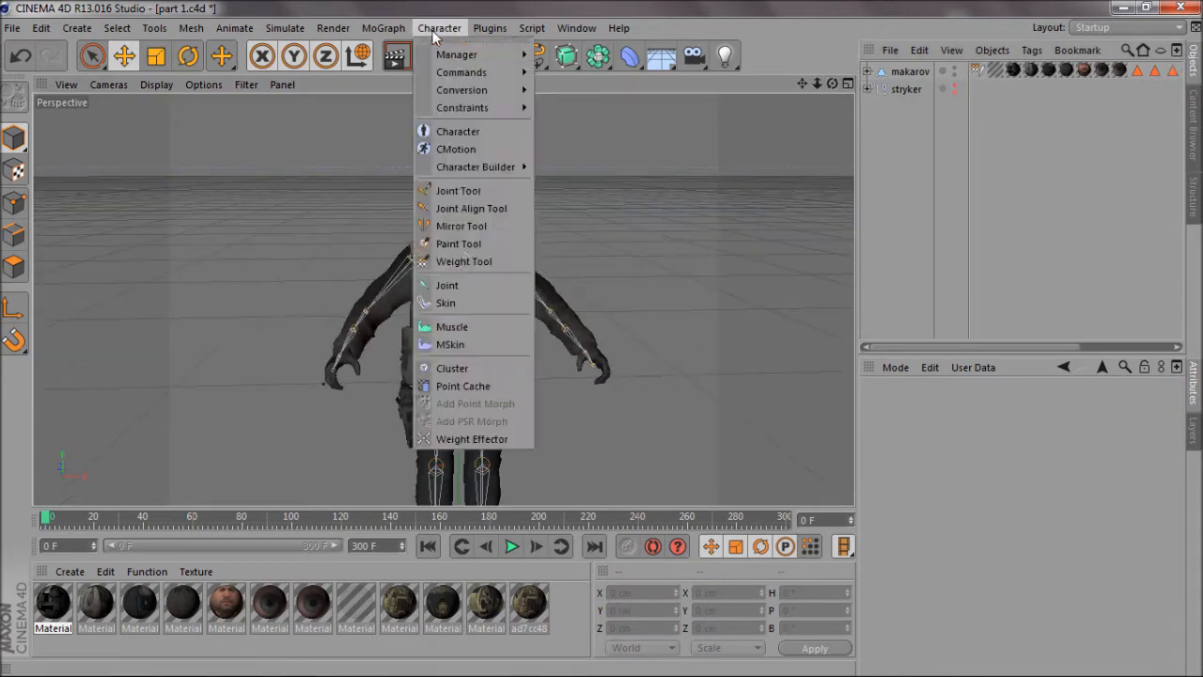
click(457, 262)
click(867, 71)
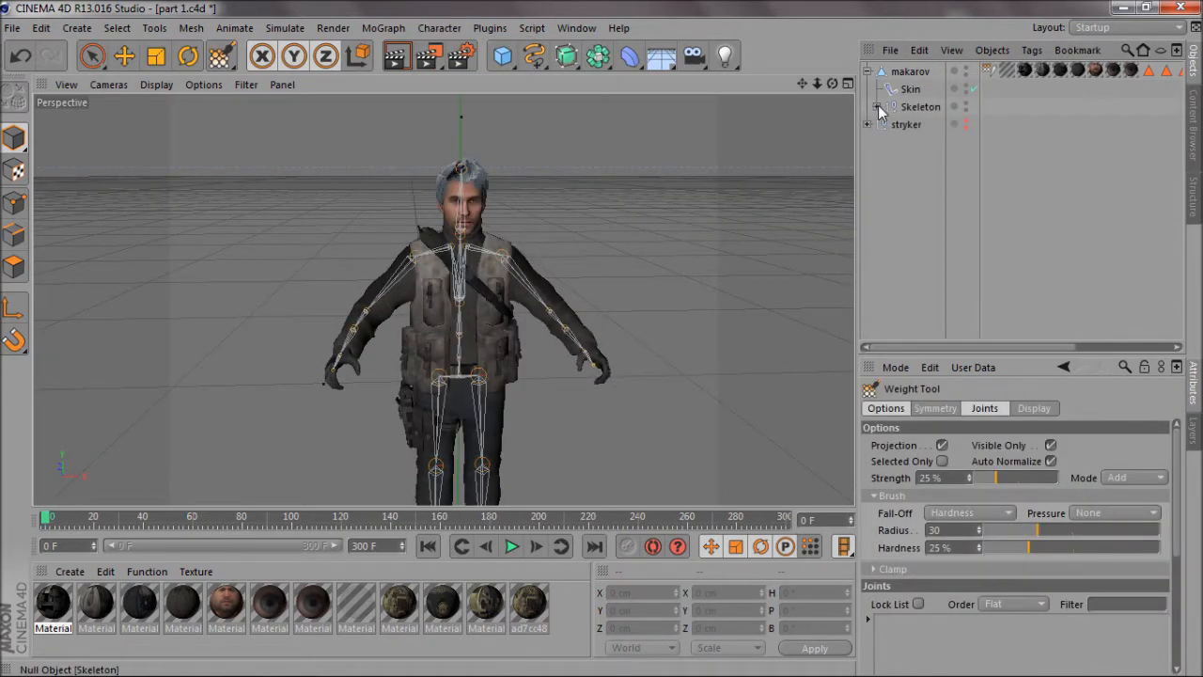
click(877, 107)
click(900, 125)
click(887, 124)
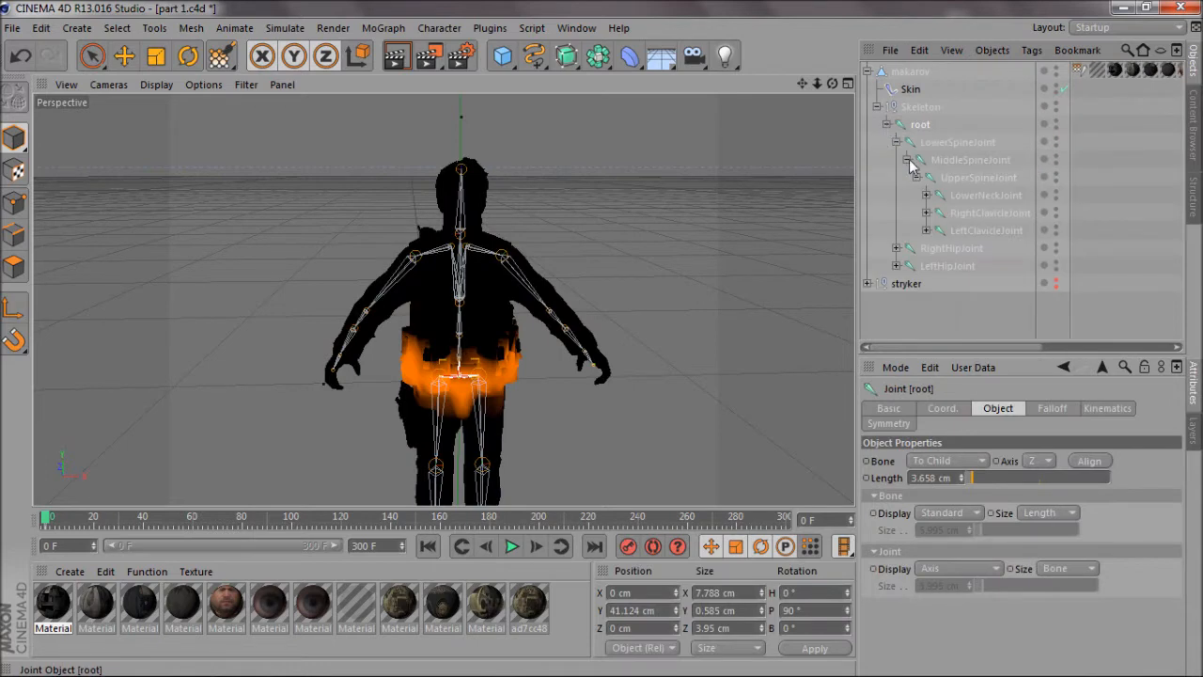
click(927, 213)
click(968, 232)
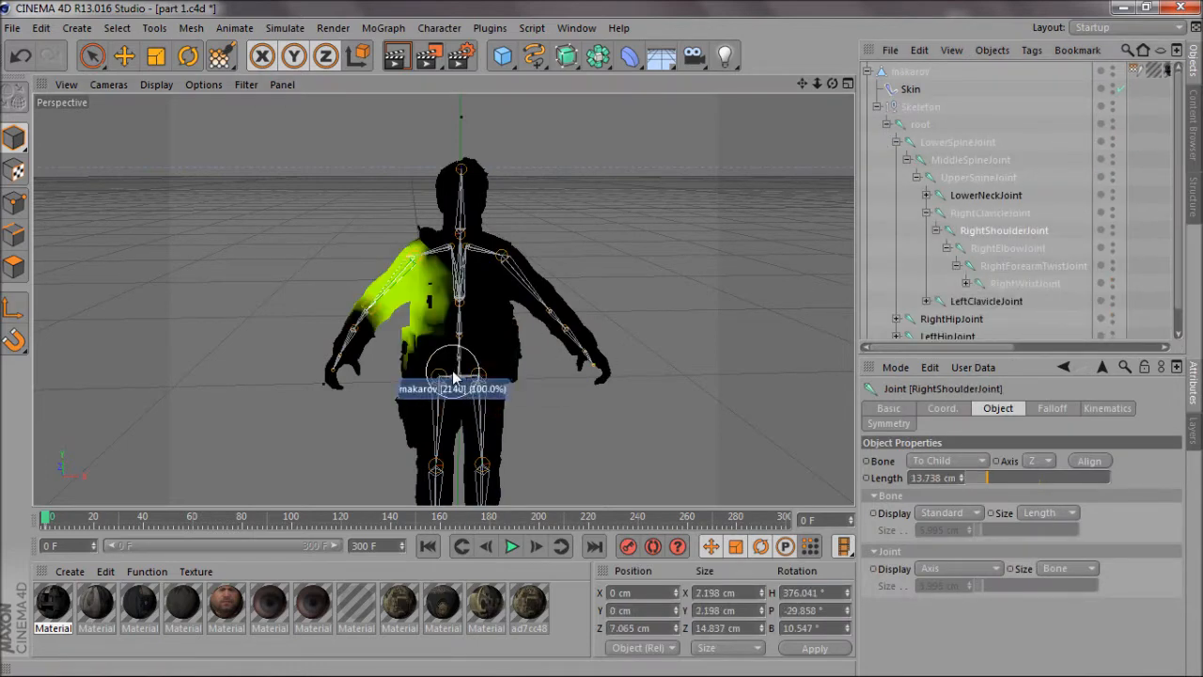
Set the Weight Tool to Erase mode with 100% strength and Visible Only turned off.
scroll(452, 378, up, 8)
click(221, 55)
click(1135, 477)
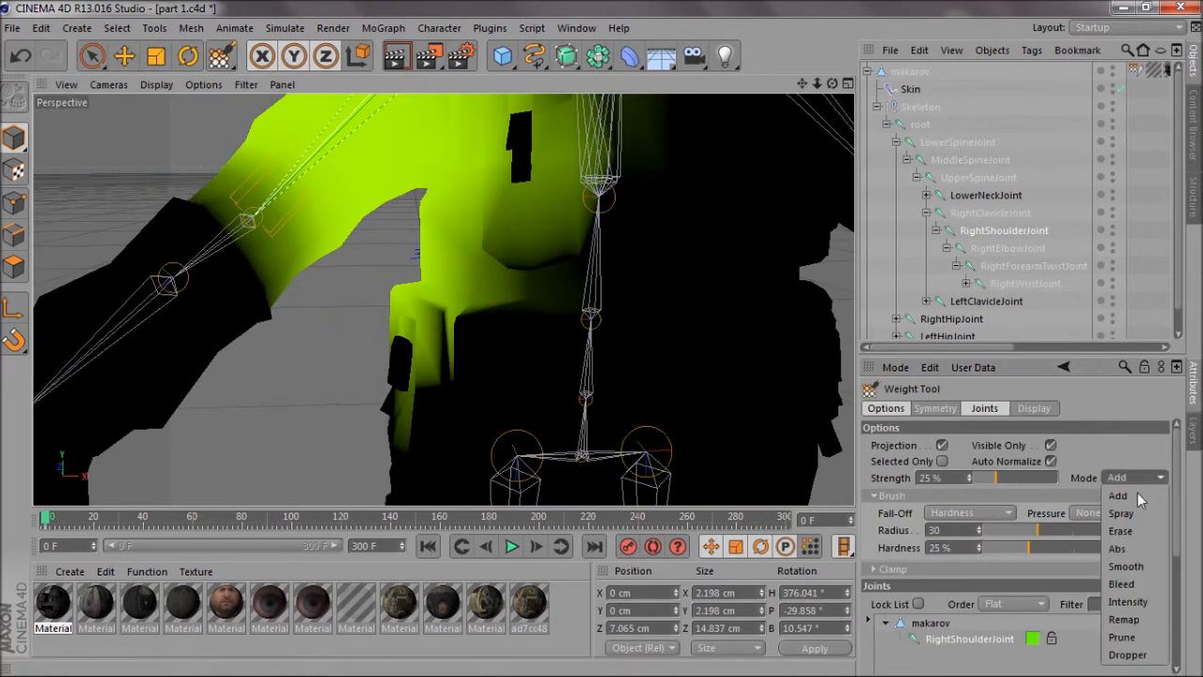
click(1125, 530)
click(1023, 479)
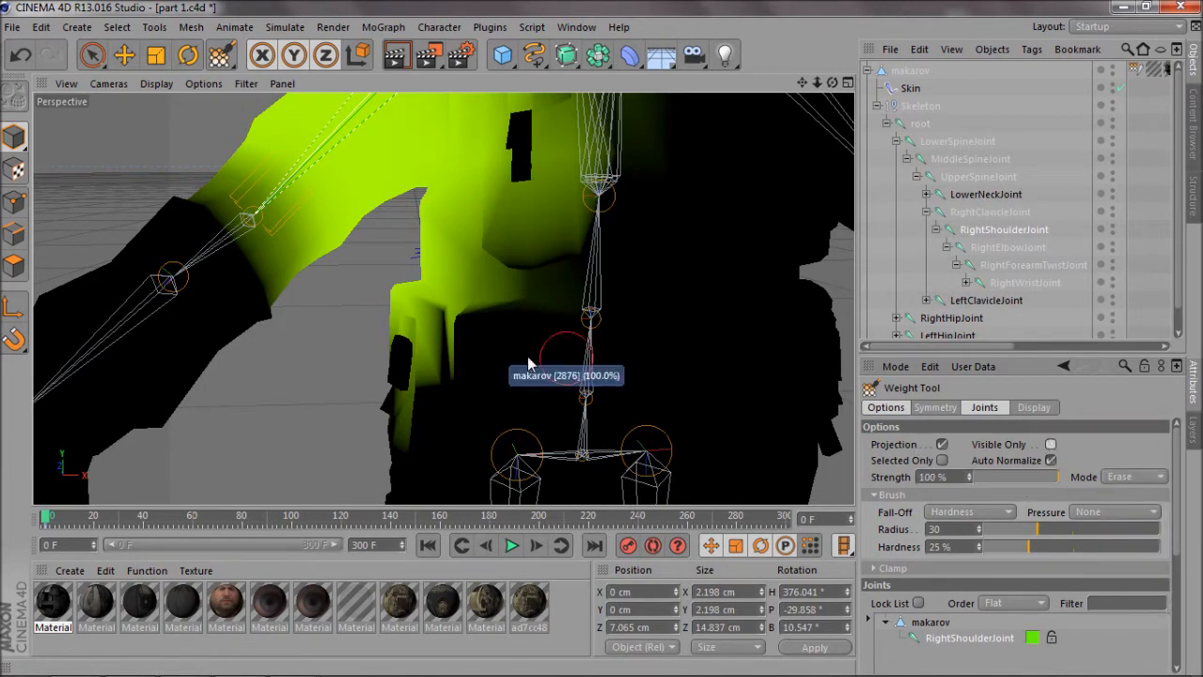
Erase RightShoulderJoint's weights from the chest and waist, leaving its influence on the right upper arm and shoulder.
mouse_move(390, 312)
mouse_down()
mouse_move(383, 379)
mouse_move(405, 309)
mouse_move(392, 314)
mouse_move(428, 315)
mouse_move(429, 223)
mouse_move(457, 231)
mouse_move(528, 169)
mouse_move(545, 284)
mouse_move(556, 261)
mouse_move(600, 368)
mouse_move(594, 320)
mouse_up()
mouse_move(831, 86)
mouse_down()
mouse_move(601, 339)
mouse_move(831, 86)
mouse_move(601, 339)
mouse_move(564, 408)
mouse_up()
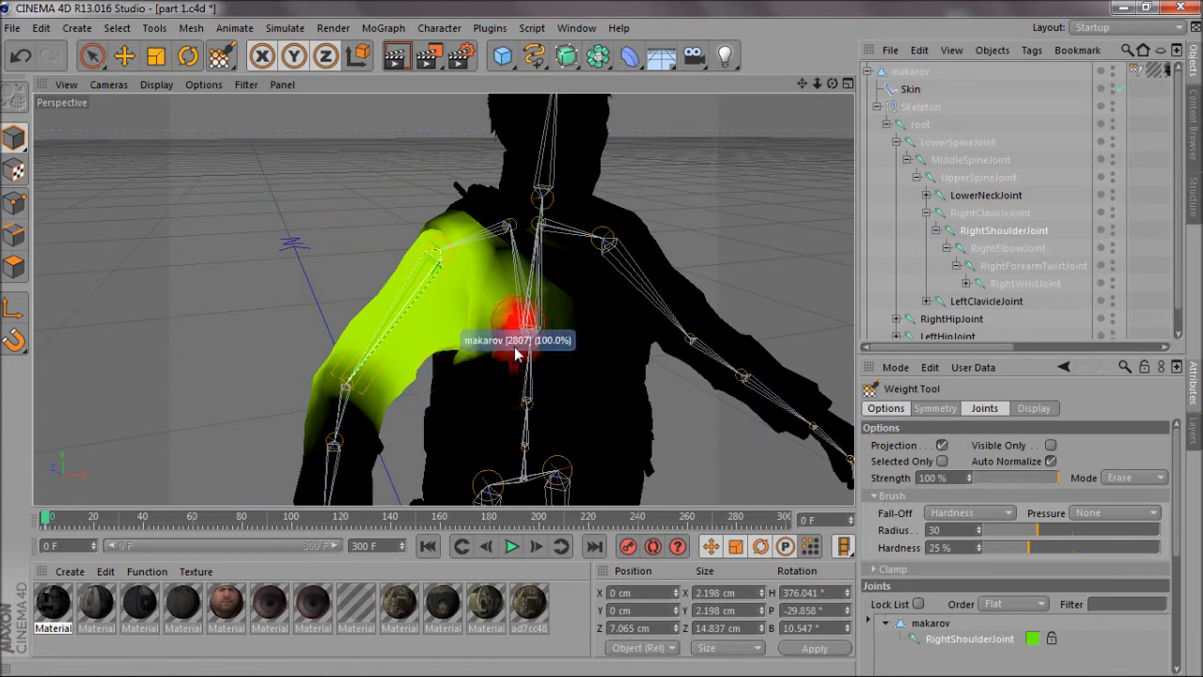
mouse_move(514, 348)
mouse_down()
mouse_move(513, 289)
mouse_move(534, 259)
mouse_move(583, 321)
mouse_move(550, 381)
mouse_up()
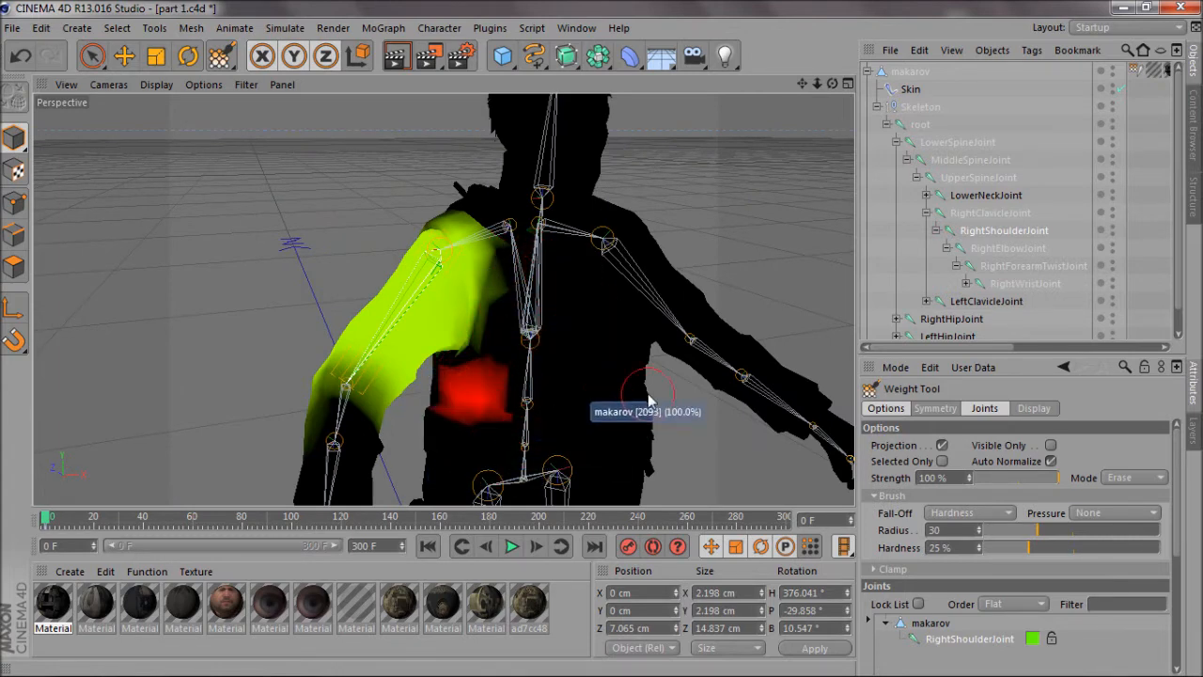
Erase RightElbowJoint's weights from the vest beside the right hip and check RightWristJoint's weights.
click(1002, 248)
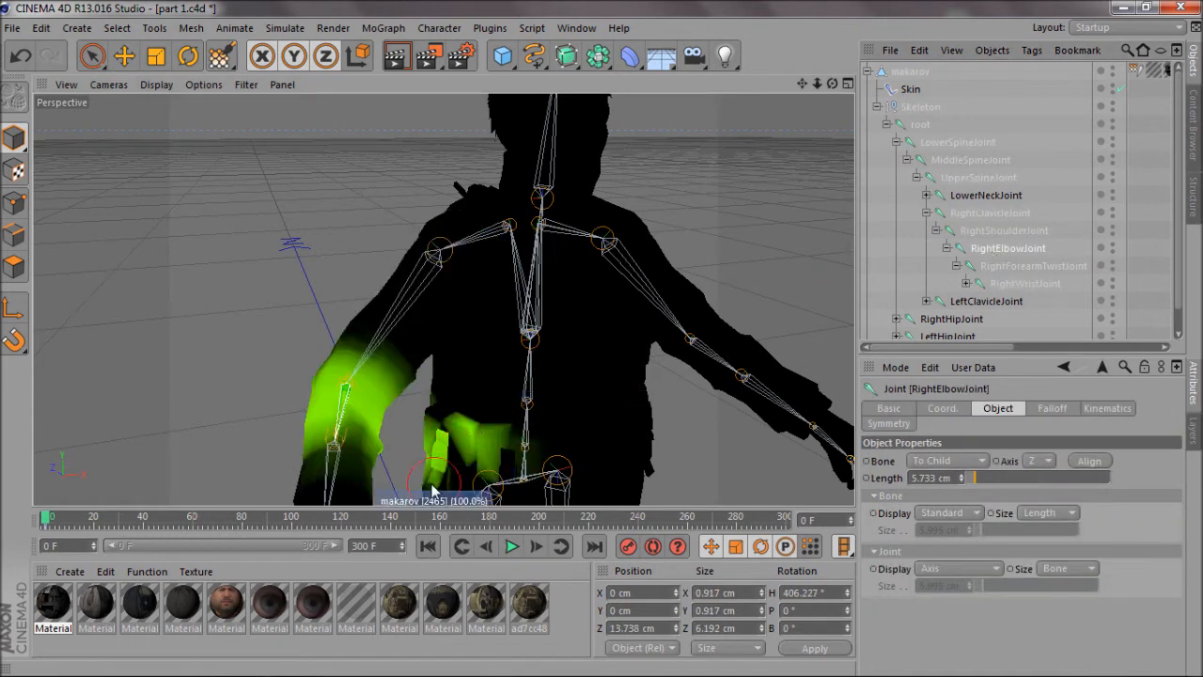
drag(805, 86, 806, 78)
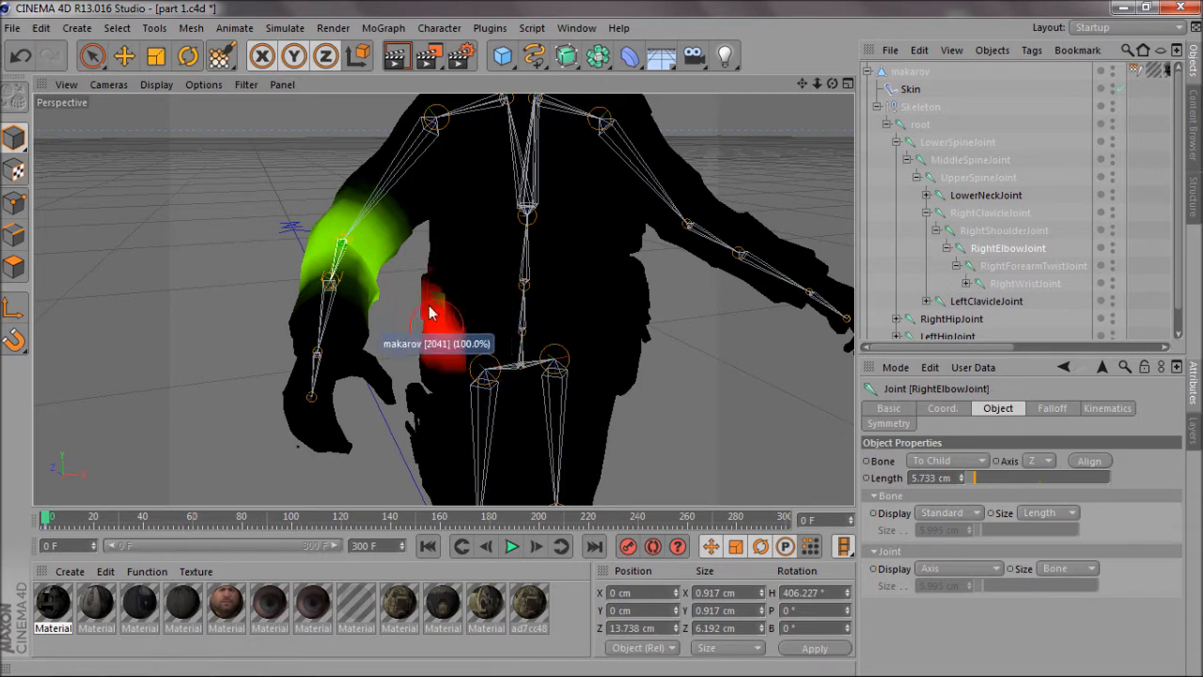
click(1018, 284)
click(926, 213)
click(927, 231)
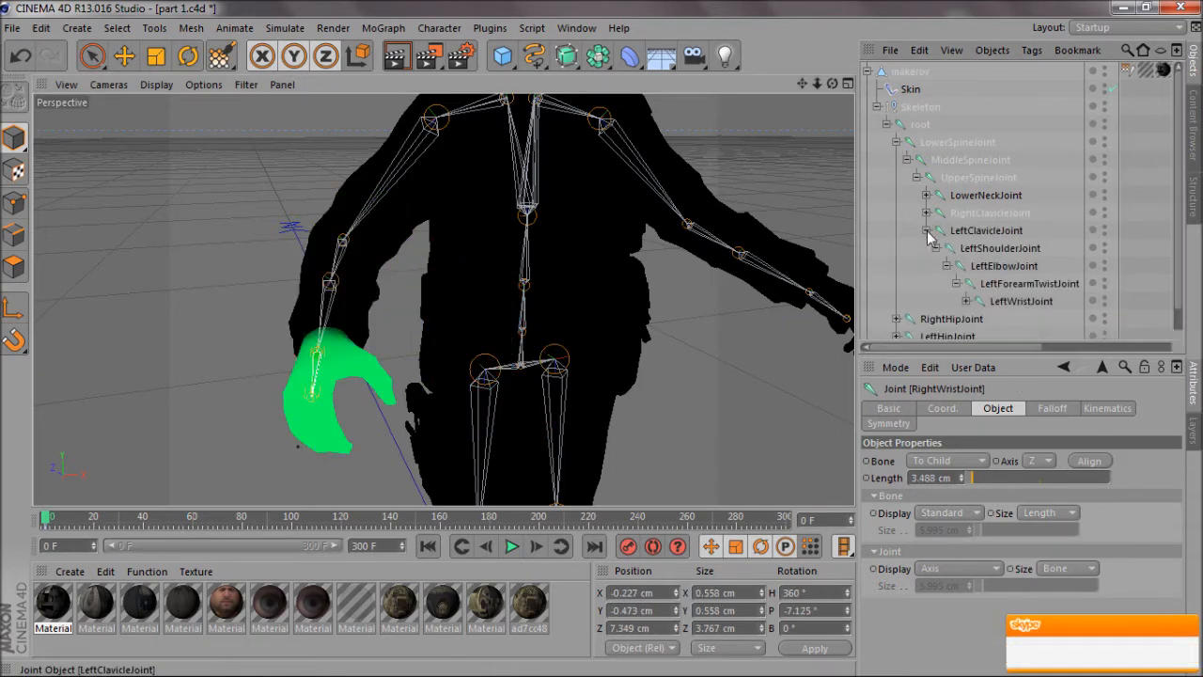
Erase LeftShoulderJoint's weights from the torso and vest, working around the body from several angles.
click(968, 250)
mouse_move(833, 84)
mouse_down()
mouse_move(590, 340)
mouse_move(606, 344)
mouse_move(581, 310)
mouse_move(501, 272)
mouse_move(512, 229)
mouse_move(577, 217)
mouse_move(630, 310)
mouse_move(550, 342)
mouse_move(602, 344)
mouse_up()
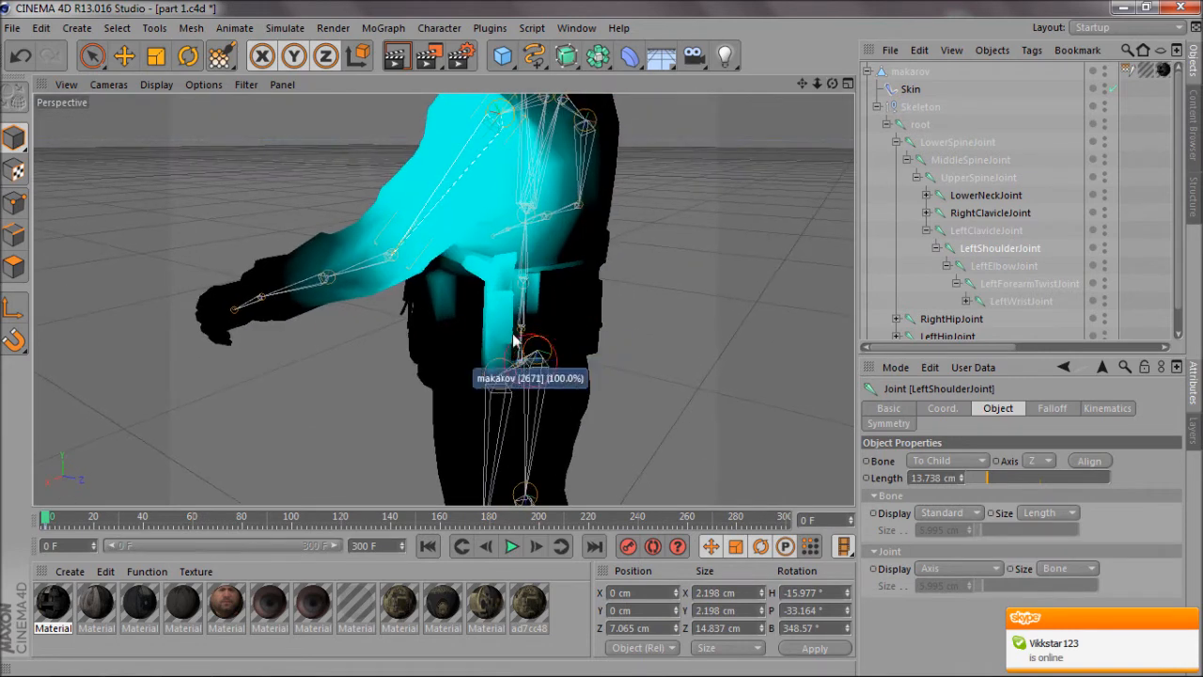
mouse_move(516, 382)
mouse_down()
mouse_move(435, 376)
mouse_move(496, 386)
mouse_move(470, 256)
mouse_move(554, 174)
mouse_move(508, 267)
mouse_move(477, 292)
mouse_up()
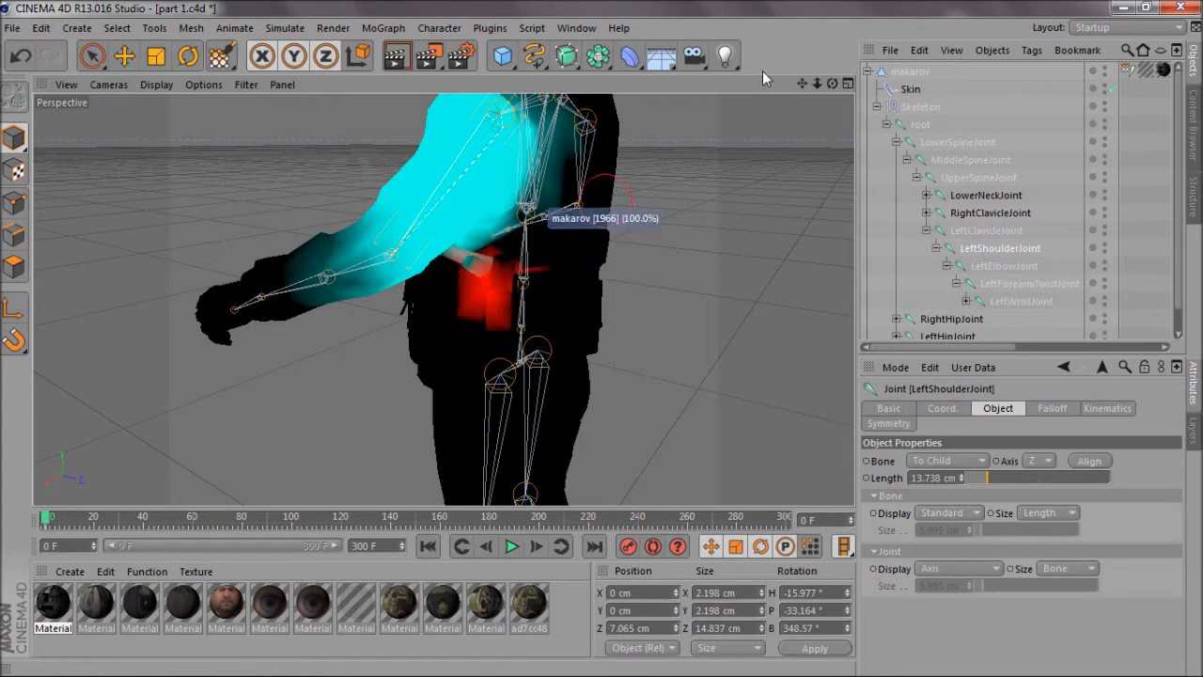
drag(832, 85, 602, 340)
mouse_move(455, 285)
mouse_down()
mouse_move(442, 290)
mouse_move(498, 141)
mouse_move(761, 123)
mouse_up()
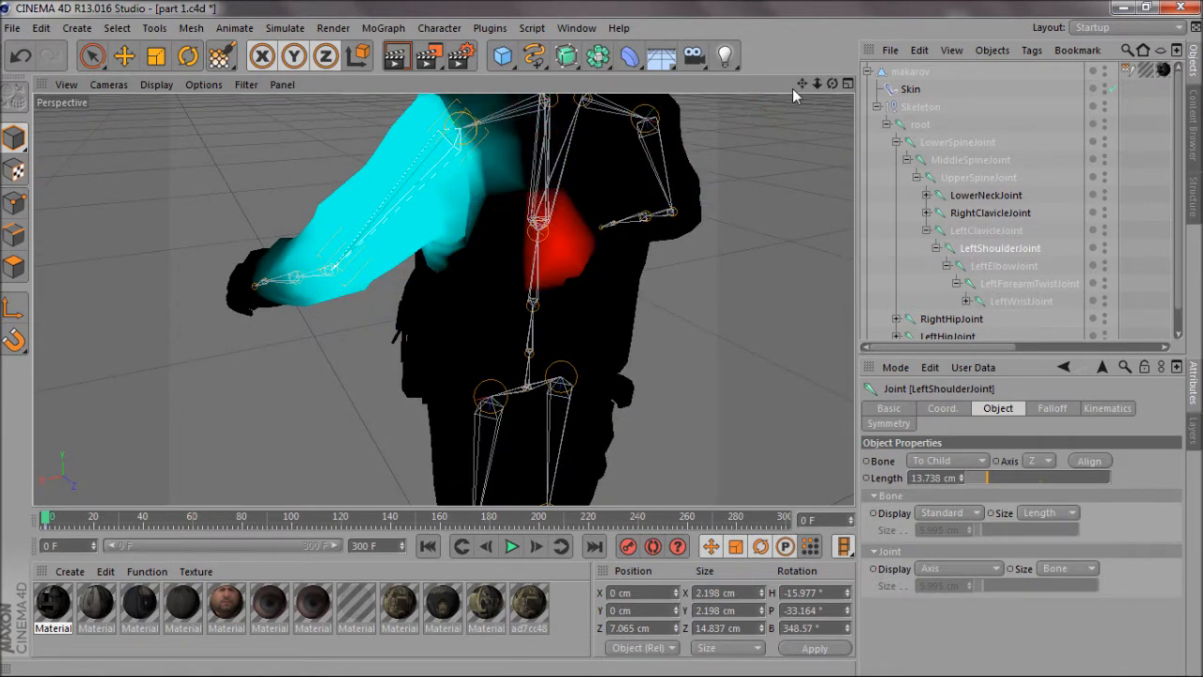
mouse_move(802, 84)
mouse_down()
mouse_move(602, 340)
mouse_move(594, 432)
mouse_up()
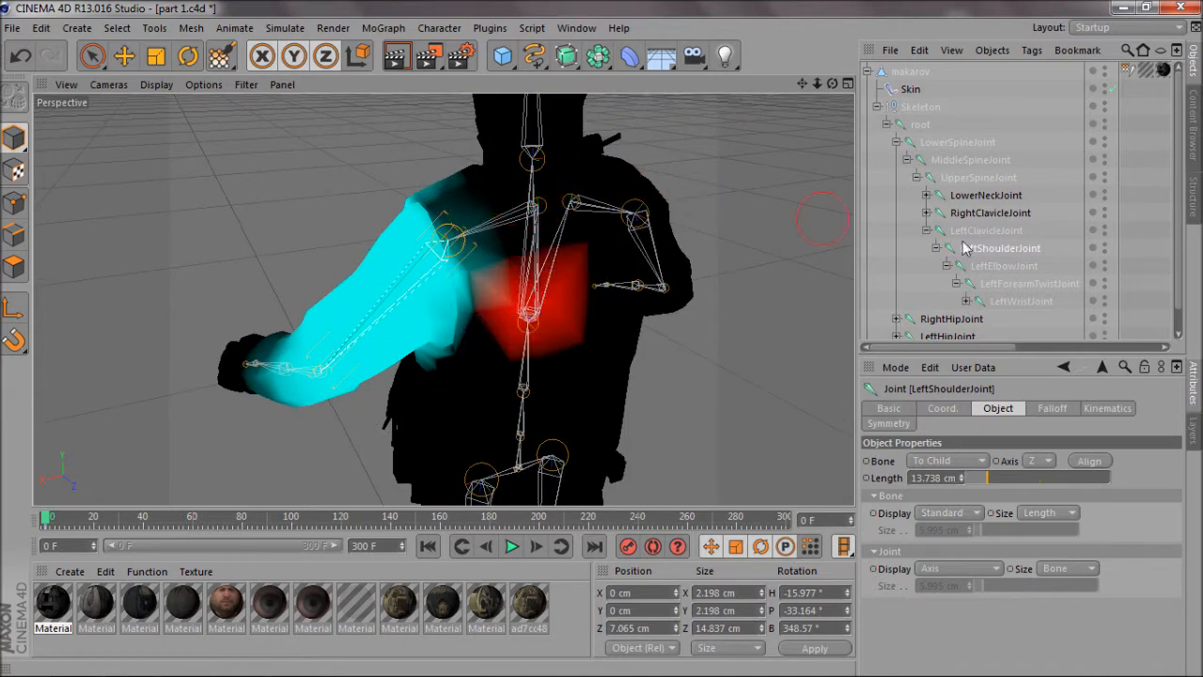
Erase LeftElbowJoint's weights from the vest beside the left hip and check LeftWristJoint's weights.
click(1004, 265)
alt+middle_drag(601, 344, 667, 183)
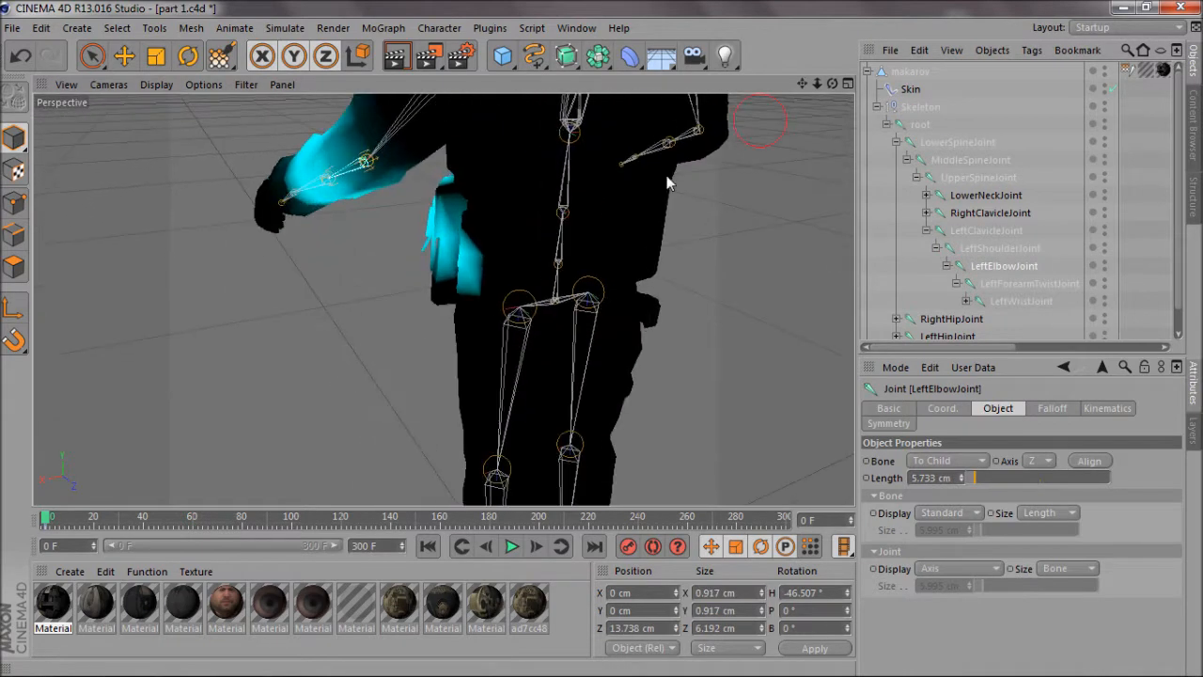
mouse_move(668, 183)
mouse_down()
mouse_move(448, 286)
mouse_move(442, 254)
mouse_move(461, 248)
mouse_up()
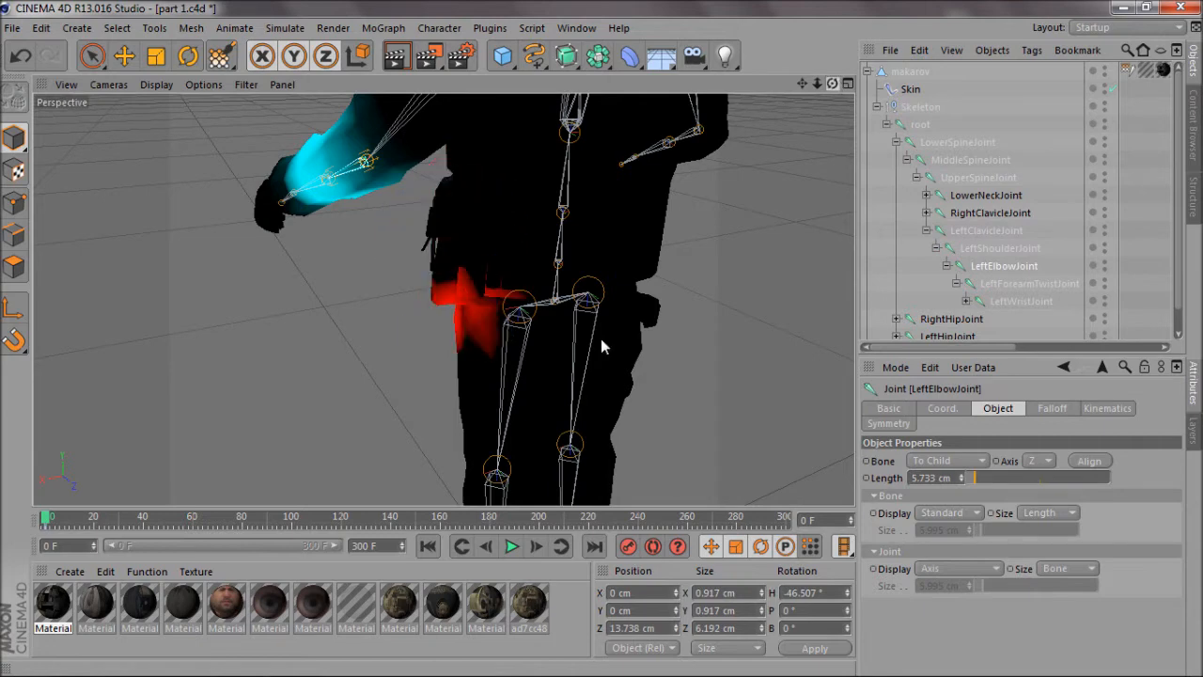
drag(601, 340, 601, 341)
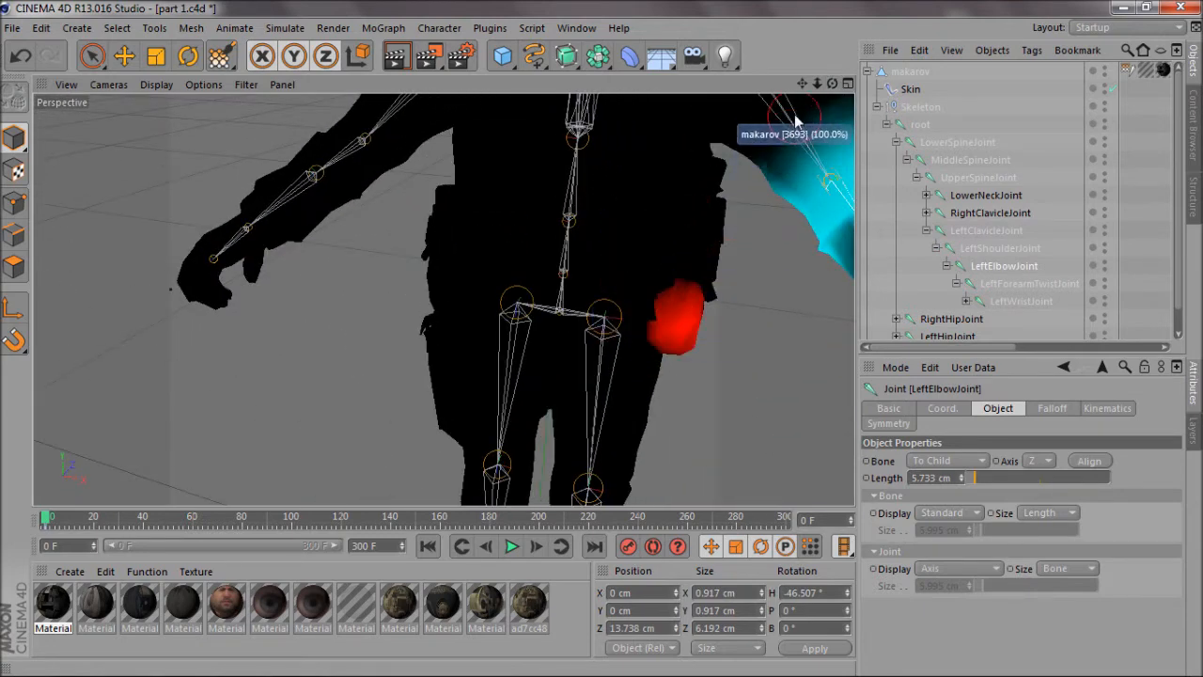
drag(817, 84, 604, 340)
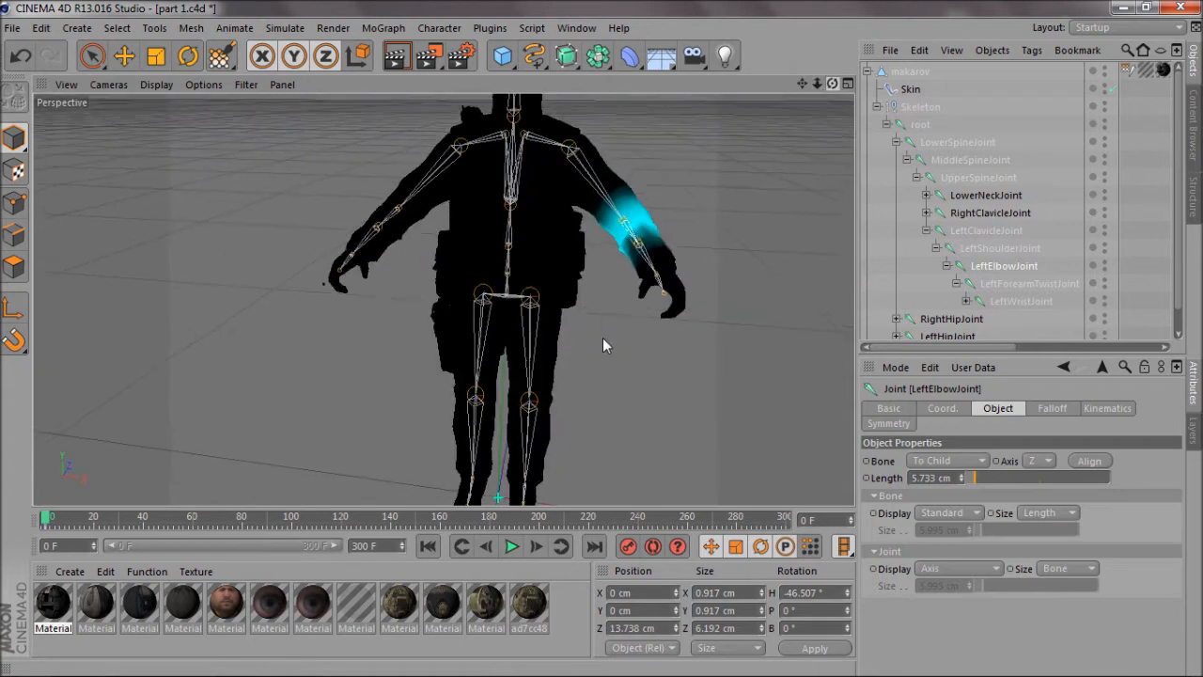
click(1009, 302)
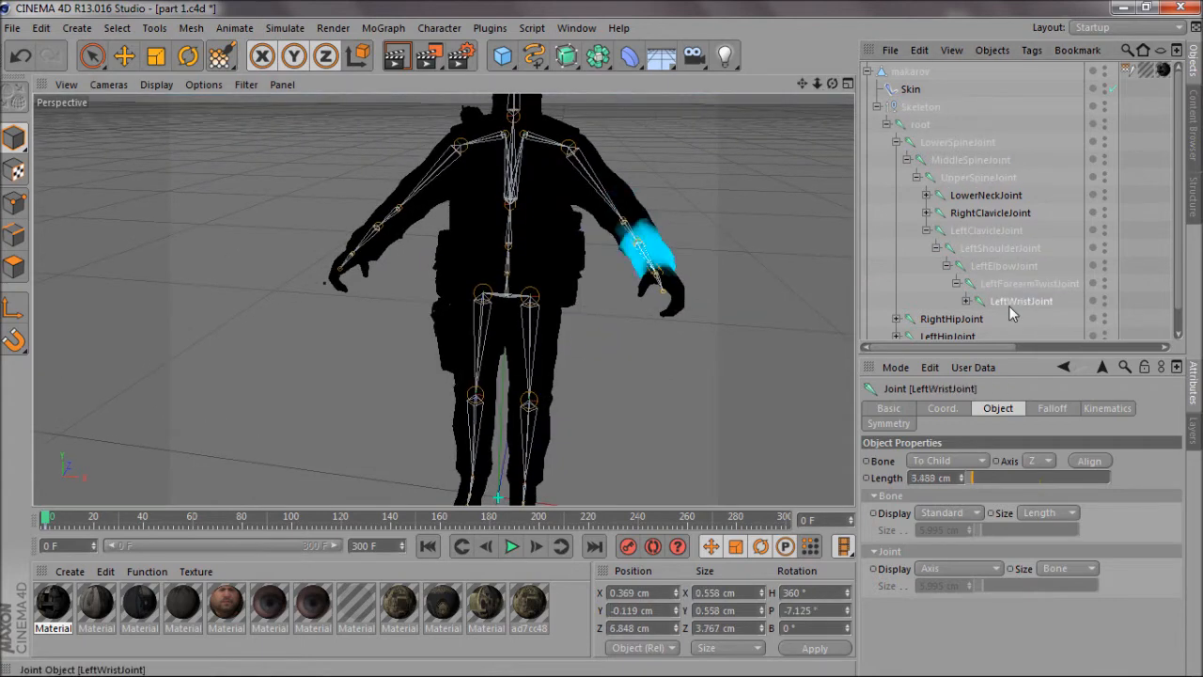
click(927, 232)
Erase RightHipJoint's weights from the lower vest and pelvis above the right thigh.
click(940, 250)
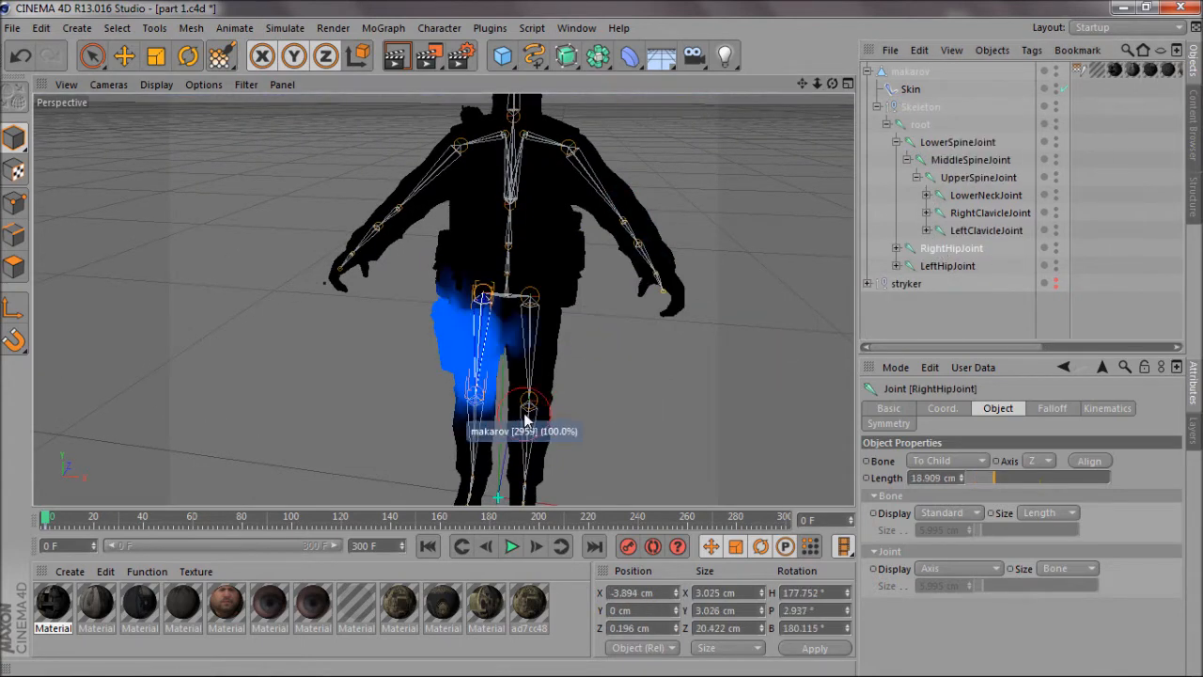
scroll(485, 451, up, 3)
drag(832, 84, 602, 338)
ctrl+drag(487, 193, 346, 191)
ctrl+drag(430, 194, 594, 184)
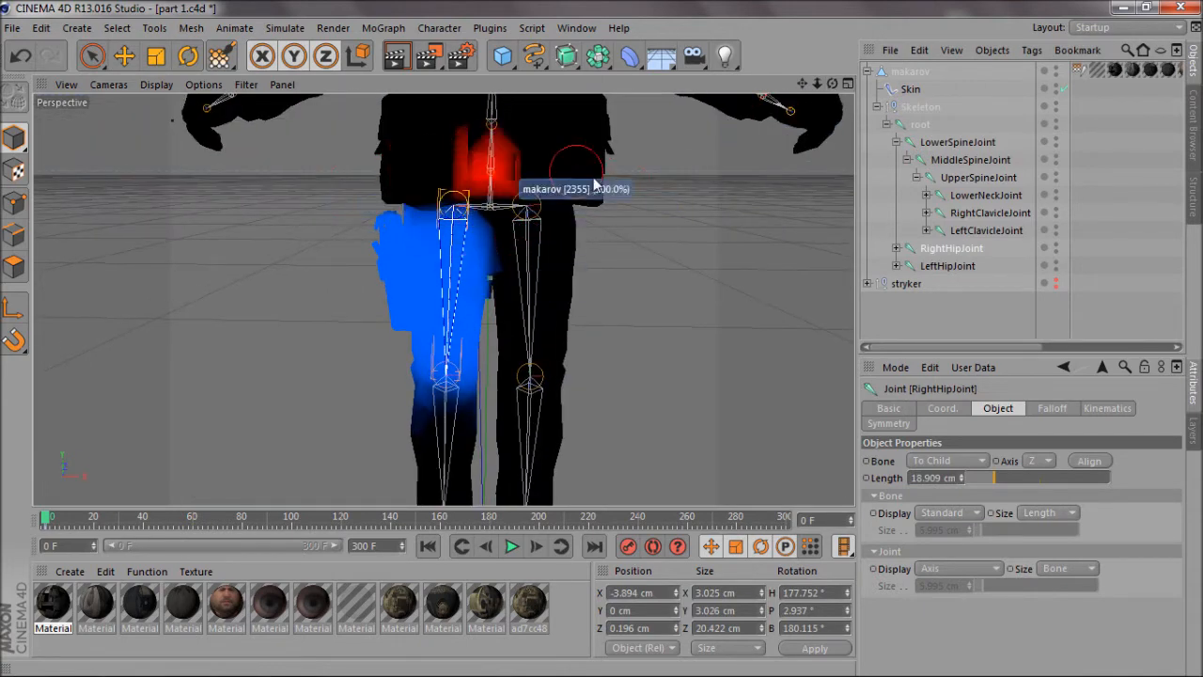
Erase LeftHipJoint's weights from the right thigh and LeftKneeJoint's weights from the outer left thigh.
click(947, 265)
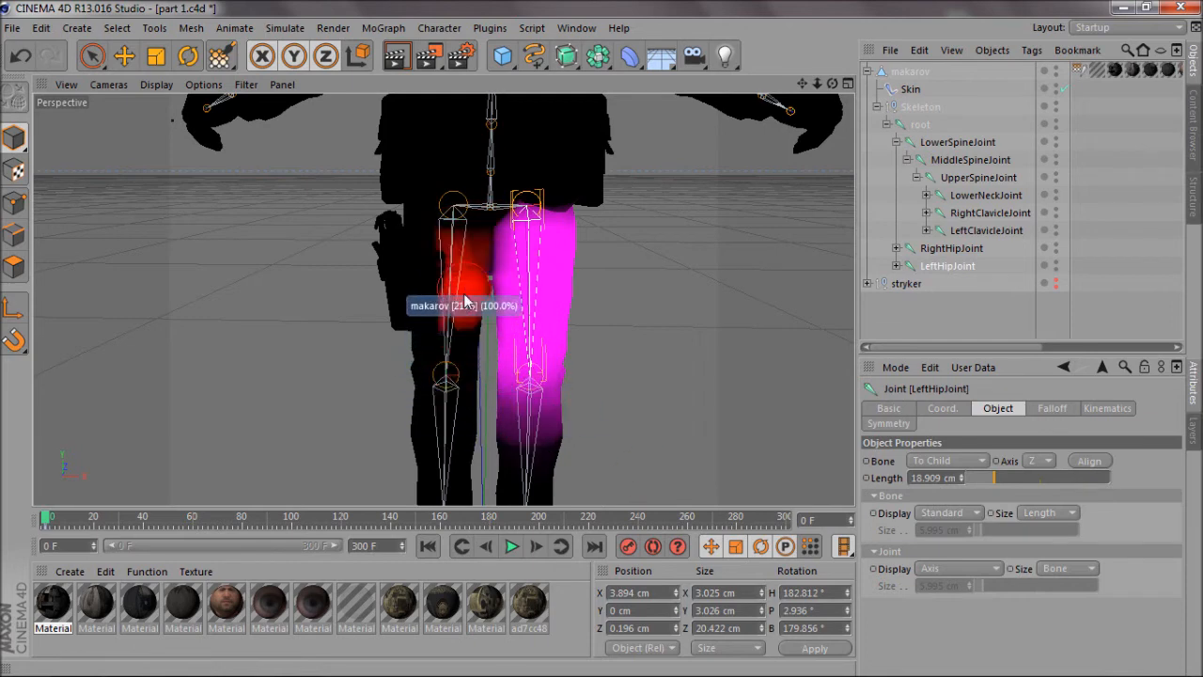
click(896, 266)
click(938, 288)
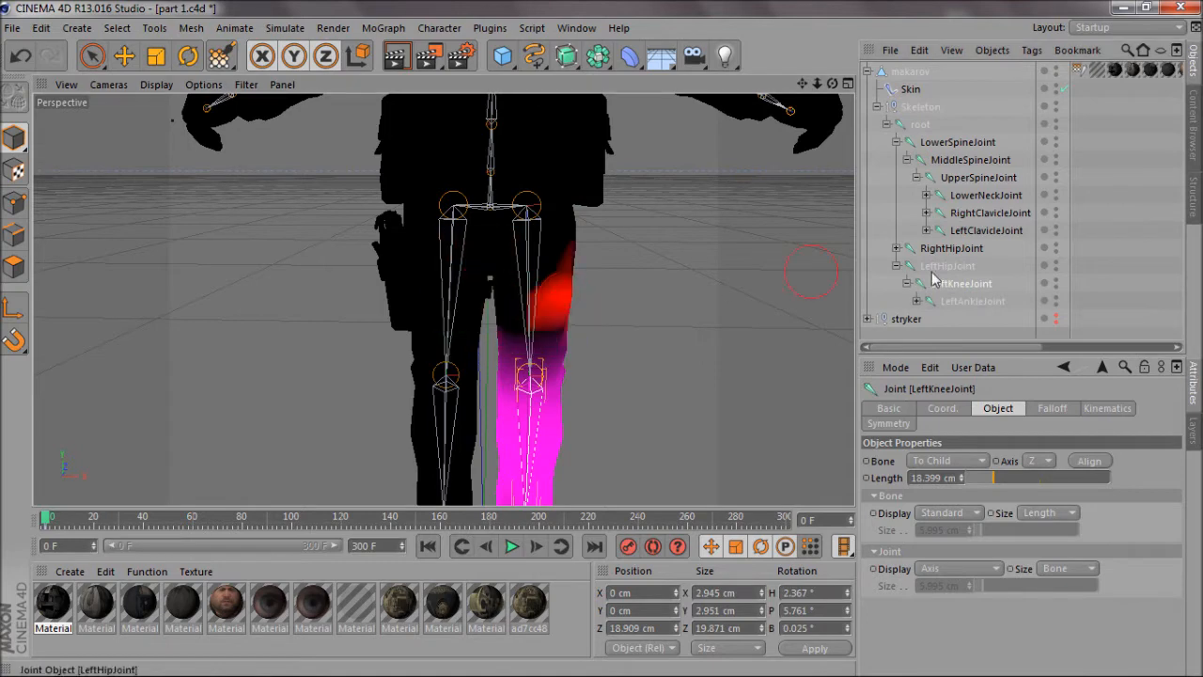
Check the weights of RightKneeJoint and RightAnkleJoint on the right leg, and fold the RightHipJoint hierarchy.
click(896, 248)
click(965, 266)
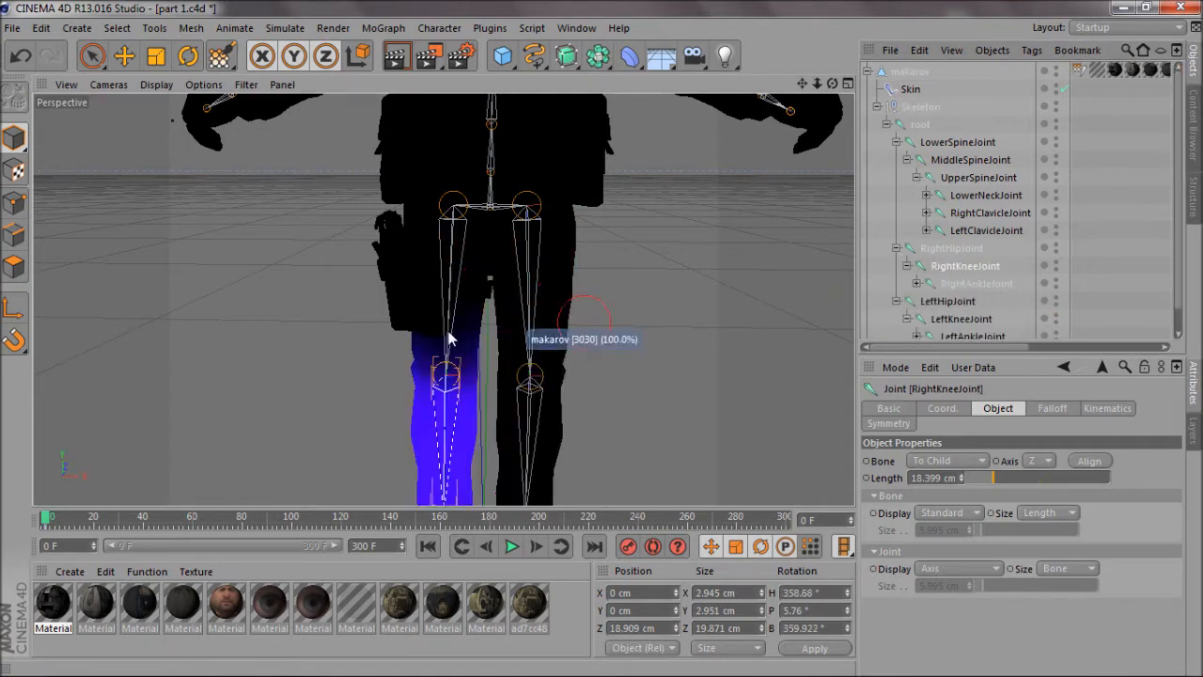
click(969, 283)
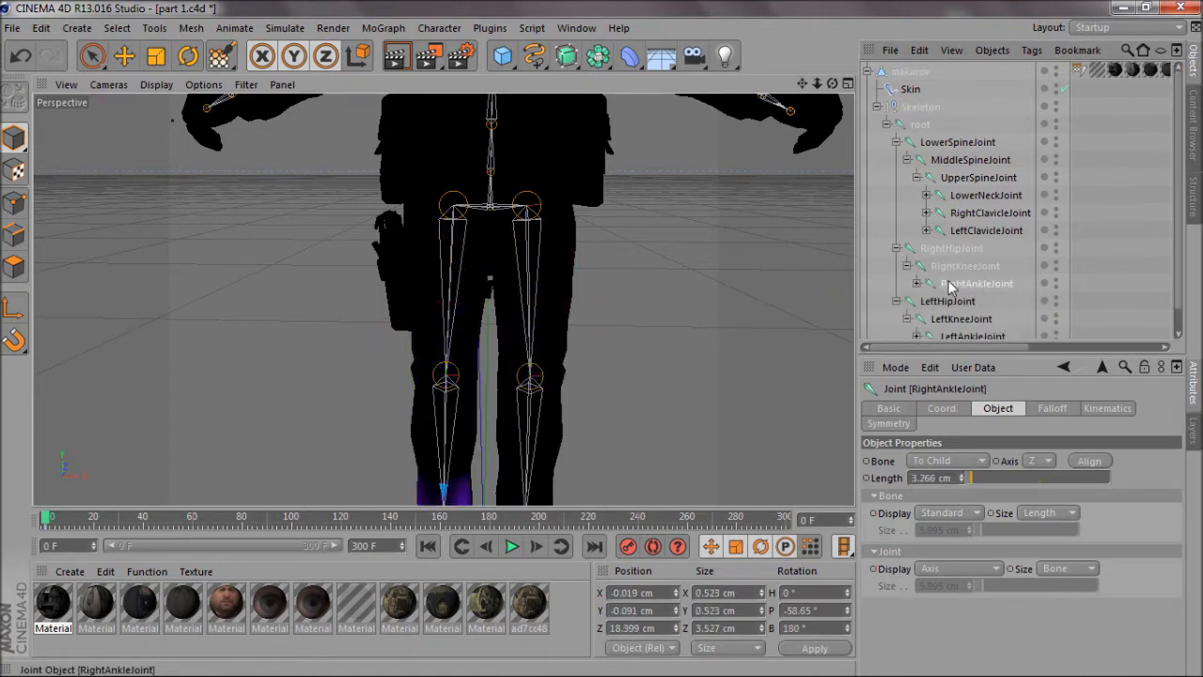
click(897, 249)
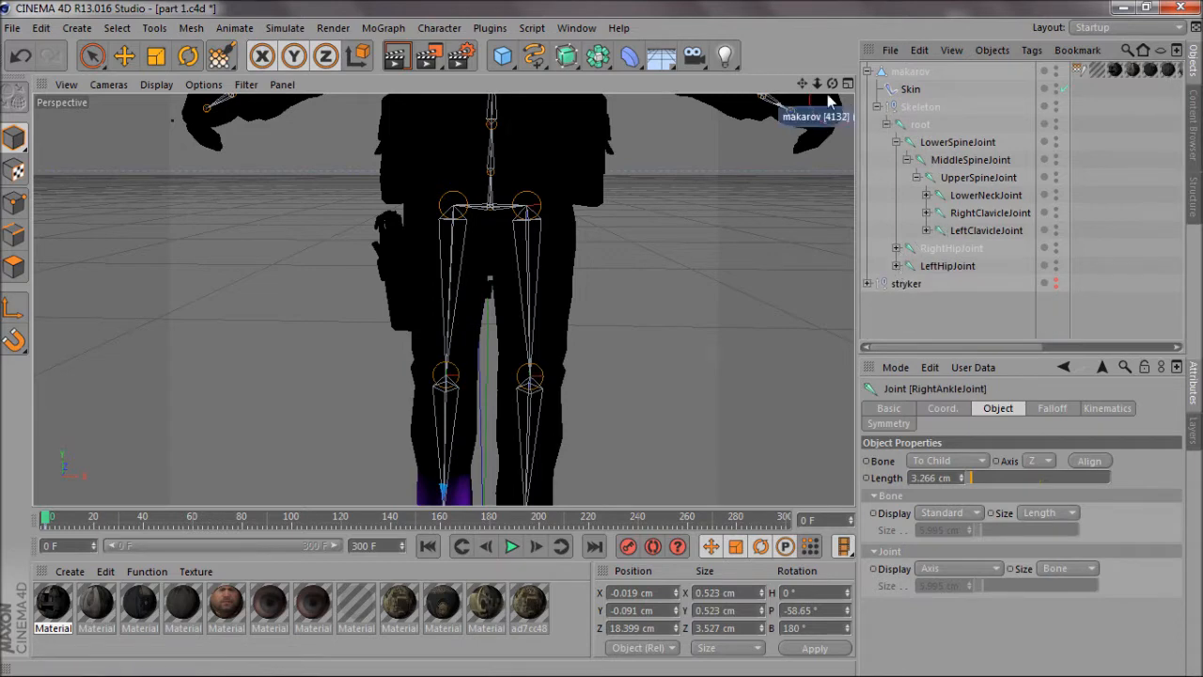
scroll(605, 254, down, 5)
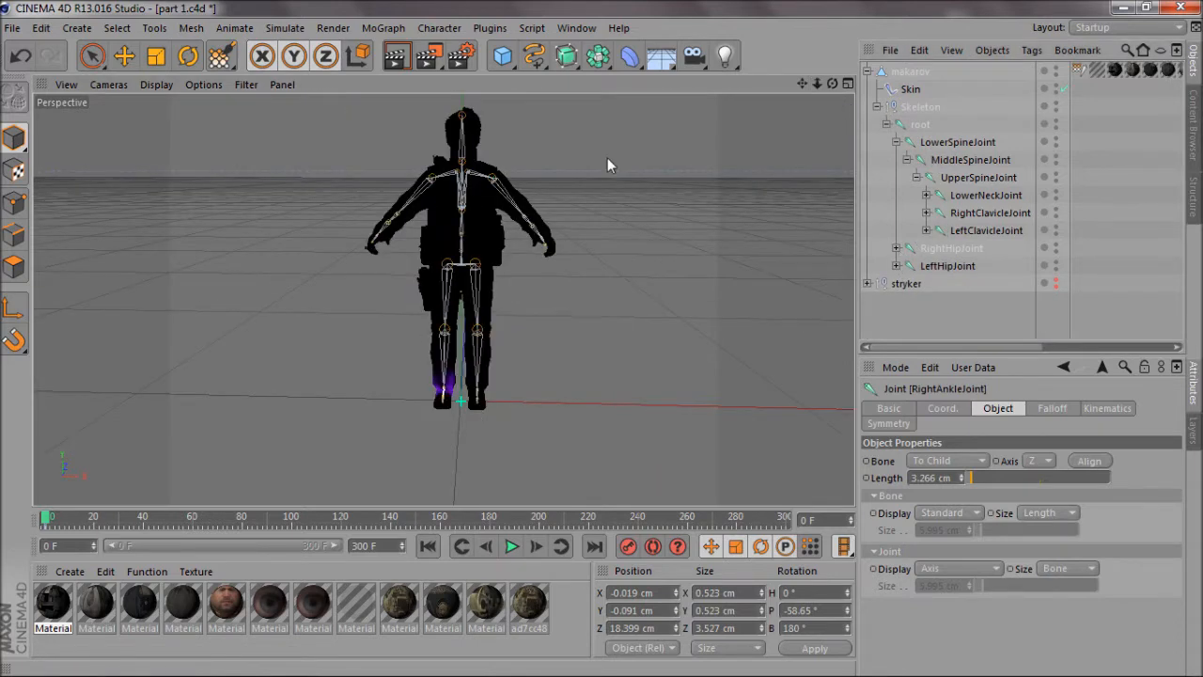
Move the root joint along Z to about -38.18 cm to test how the mesh follows the skeleton.
click(113, 57)
click(920, 106)
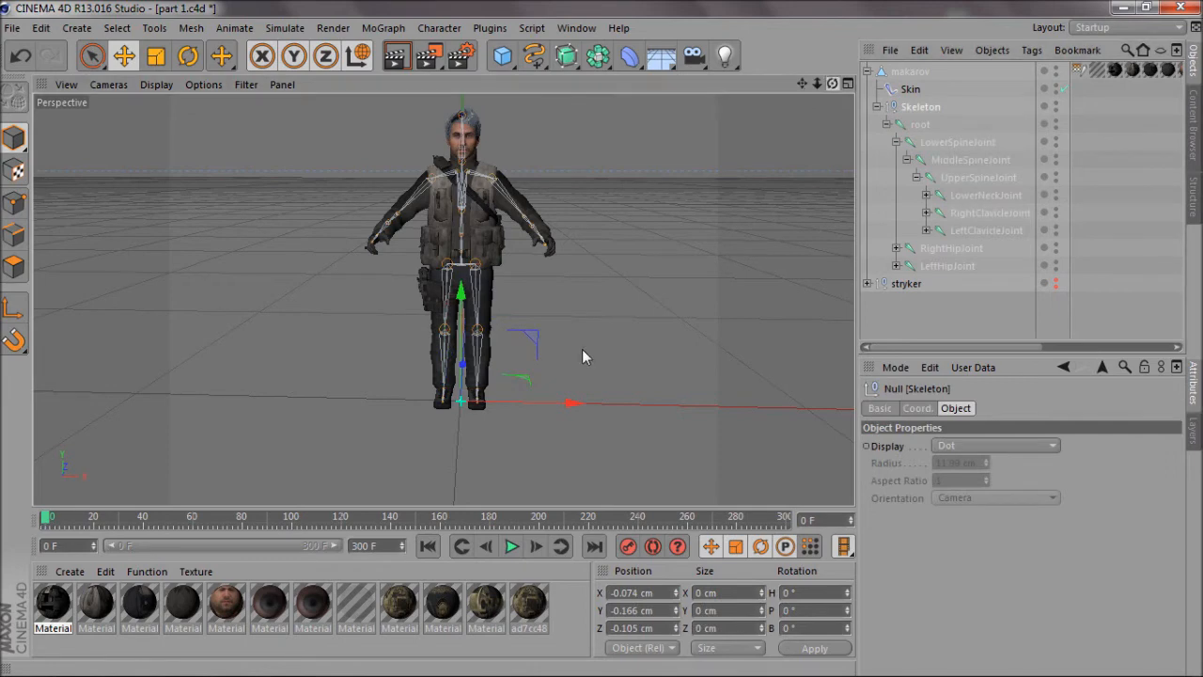
drag(581, 349, 824, 82)
click(950, 142)
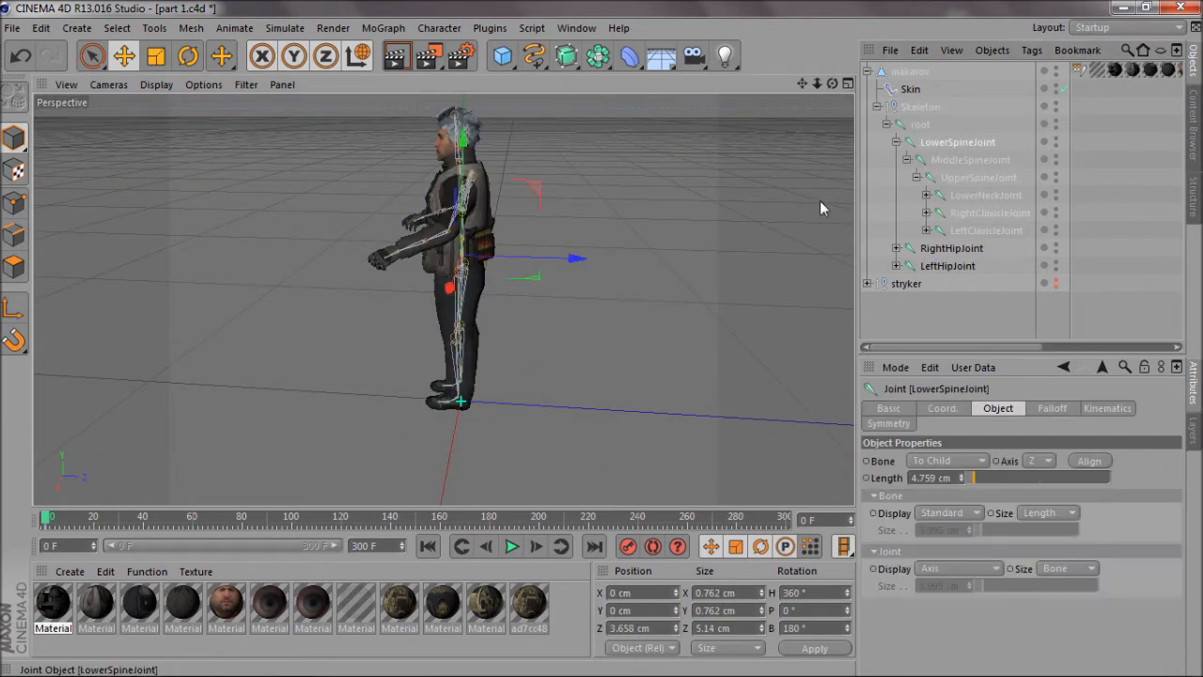
click(920, 125)
drag(567, 277, 457, 267)
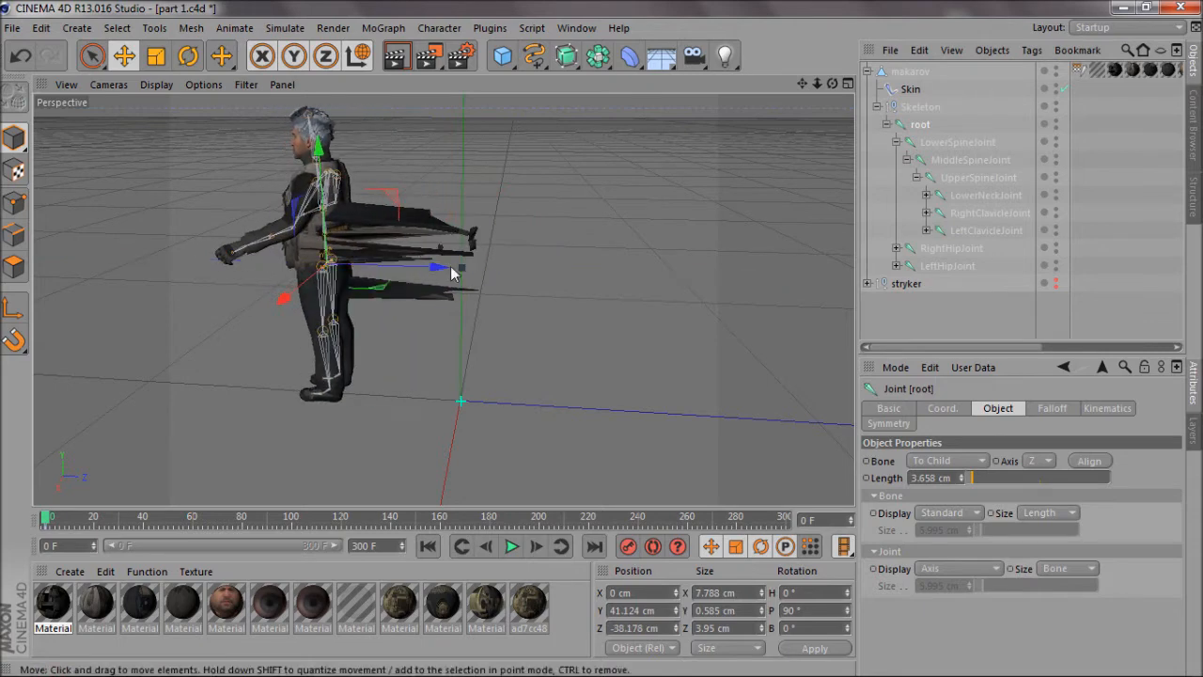
Examine the Weight Tool's display of root, LowerSpineJoint and UpperSpineJoint weights around the stretched parts of the mesh.
scroll(420, 262, up, 5)
click(440, 27)
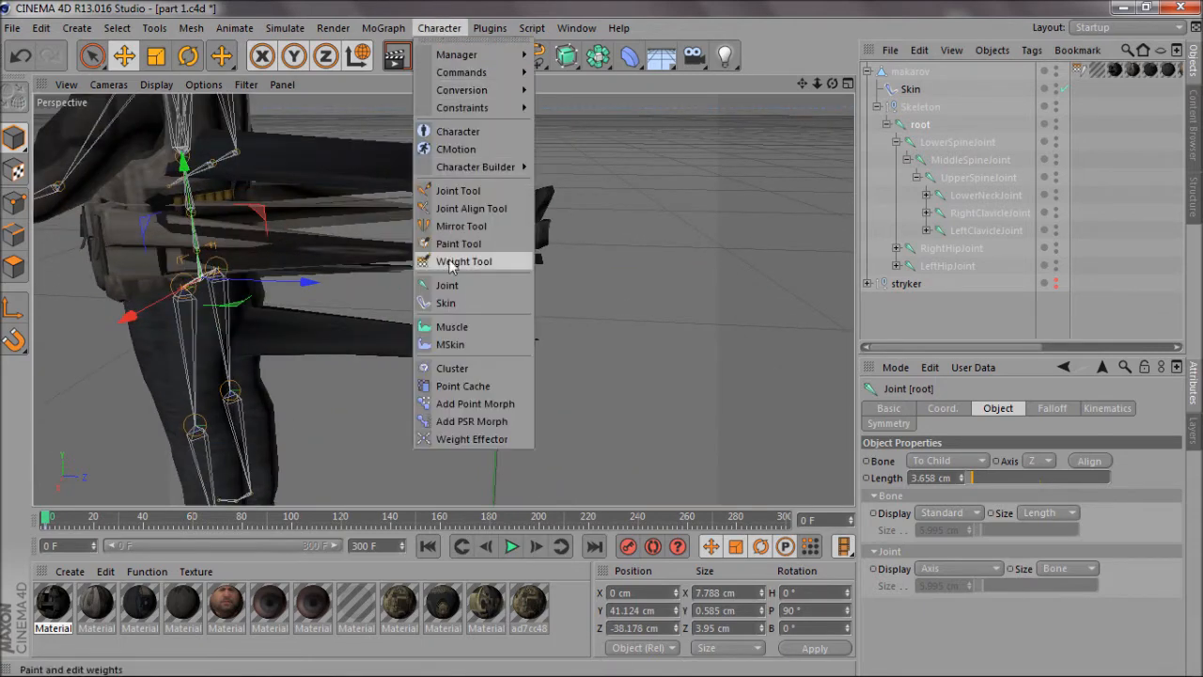
click(461, 263)
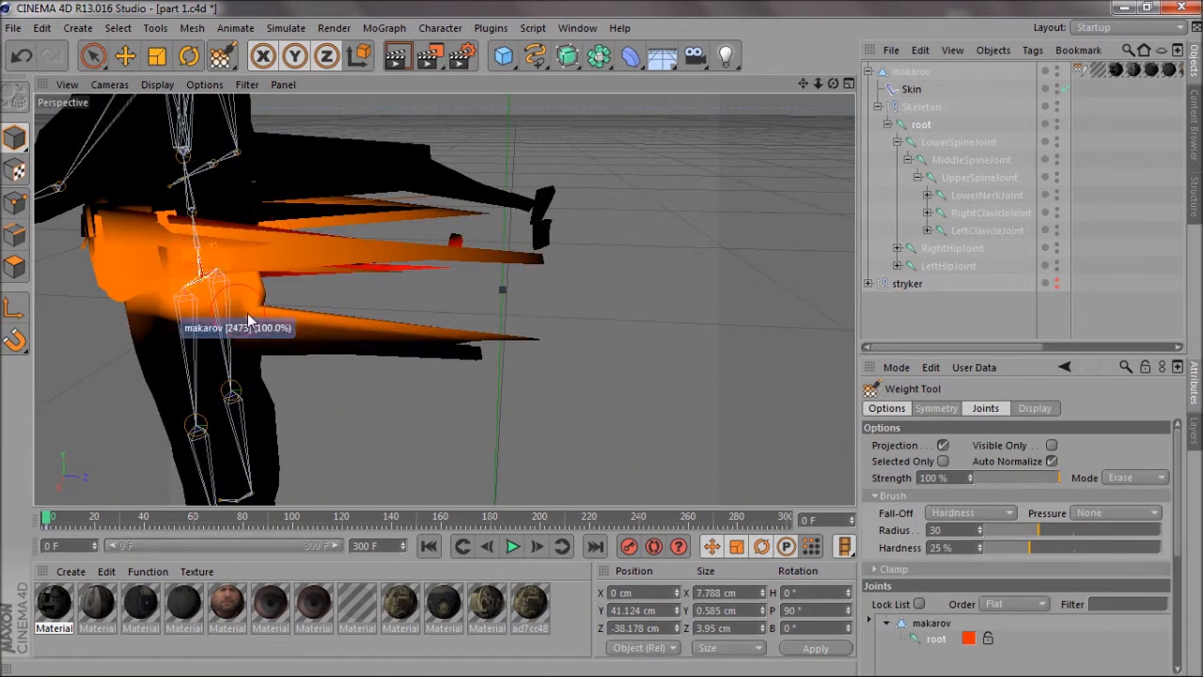
click(955, 143)
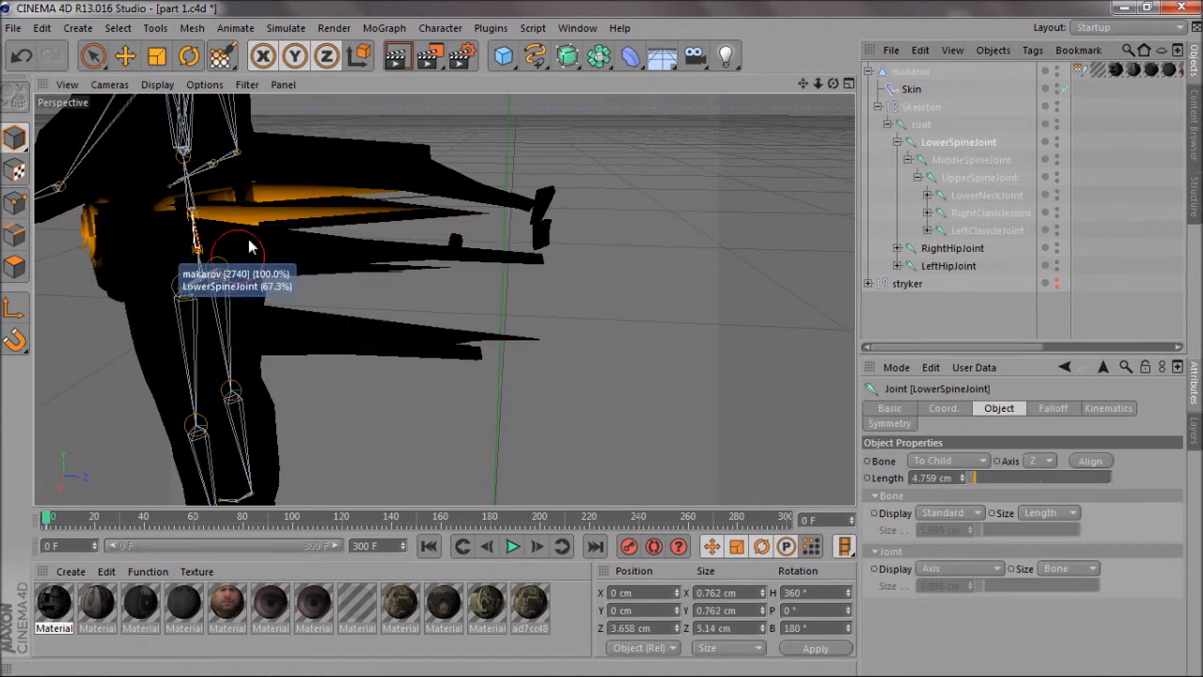
click(960, 177)
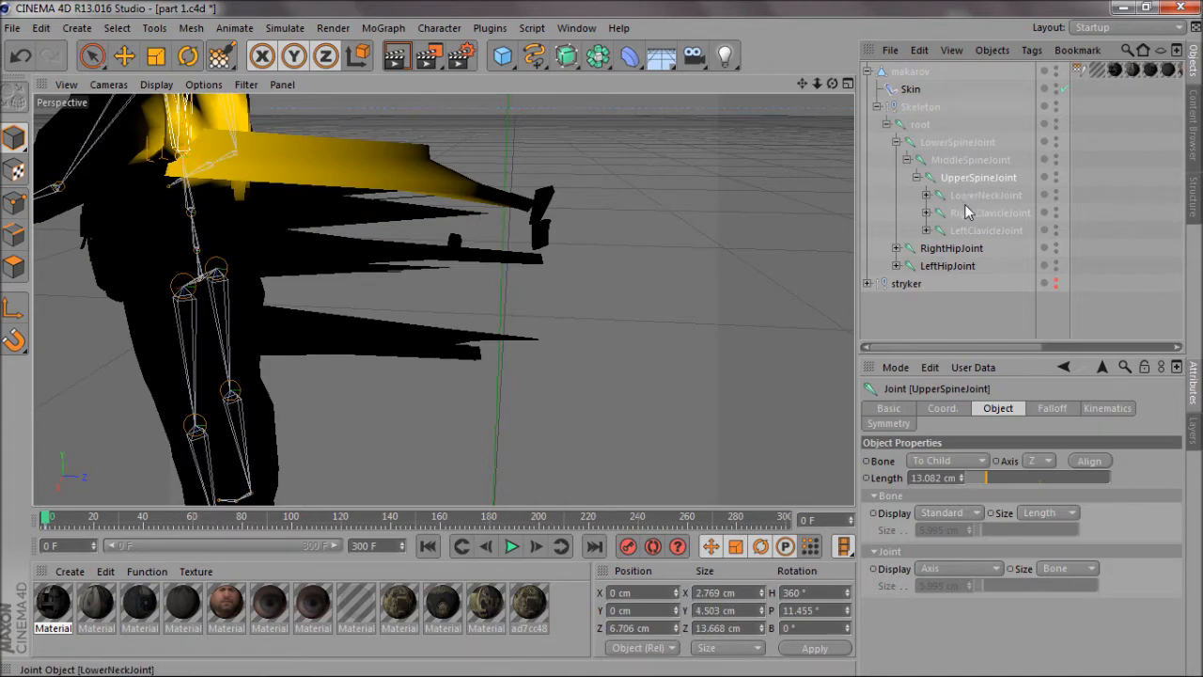
Set the Weight Tool to Add mode and paint RightHipJoint's weights onto the stretched spikes beside the right thigh.
click(939, 250)
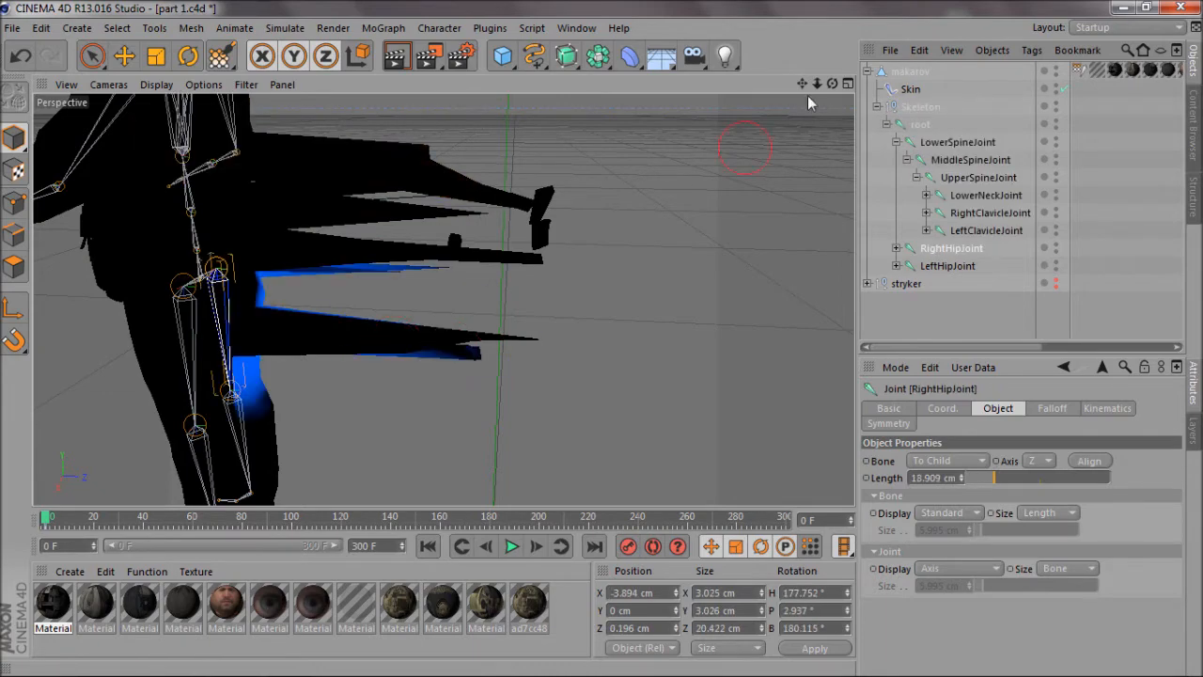
drag(832, 83, 601, 339)
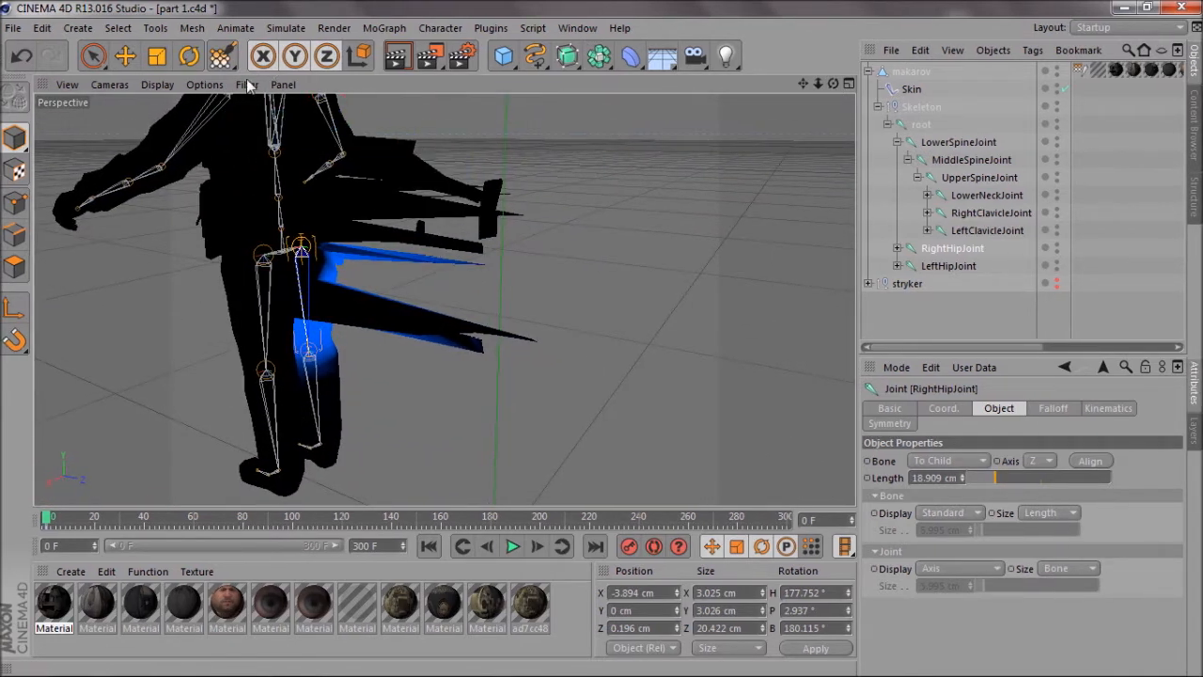
click(221, 55)
click(1133, 479)
click(1129, 494)
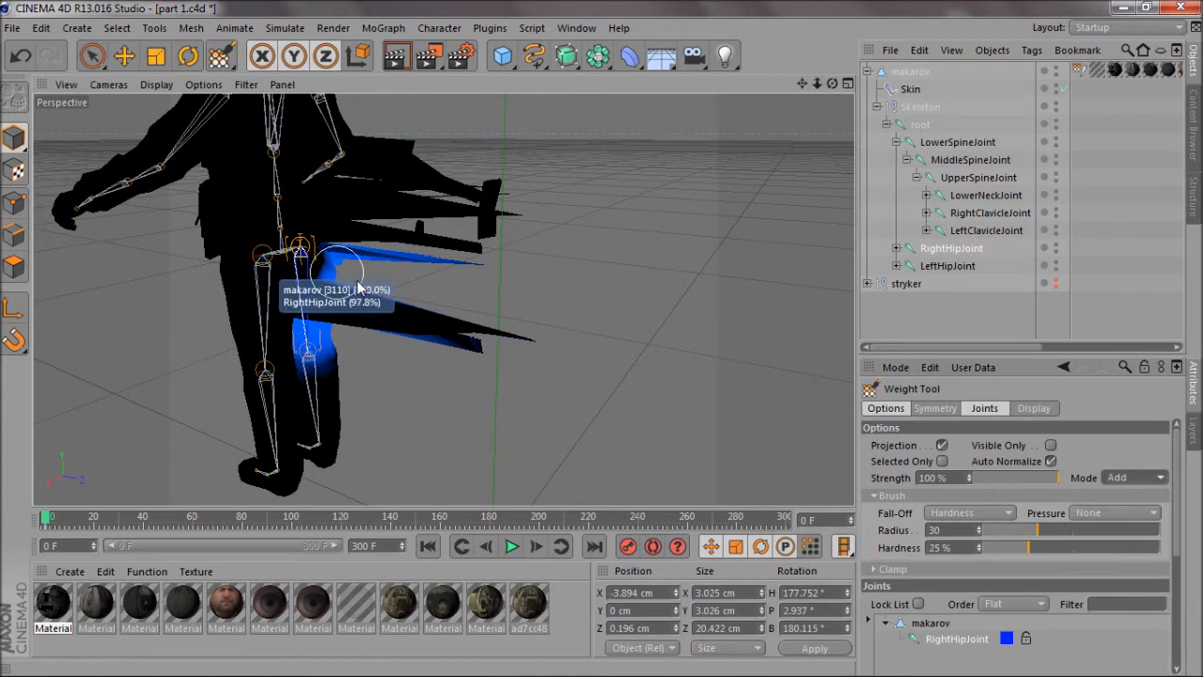
drag(412, 282, 433, 275)
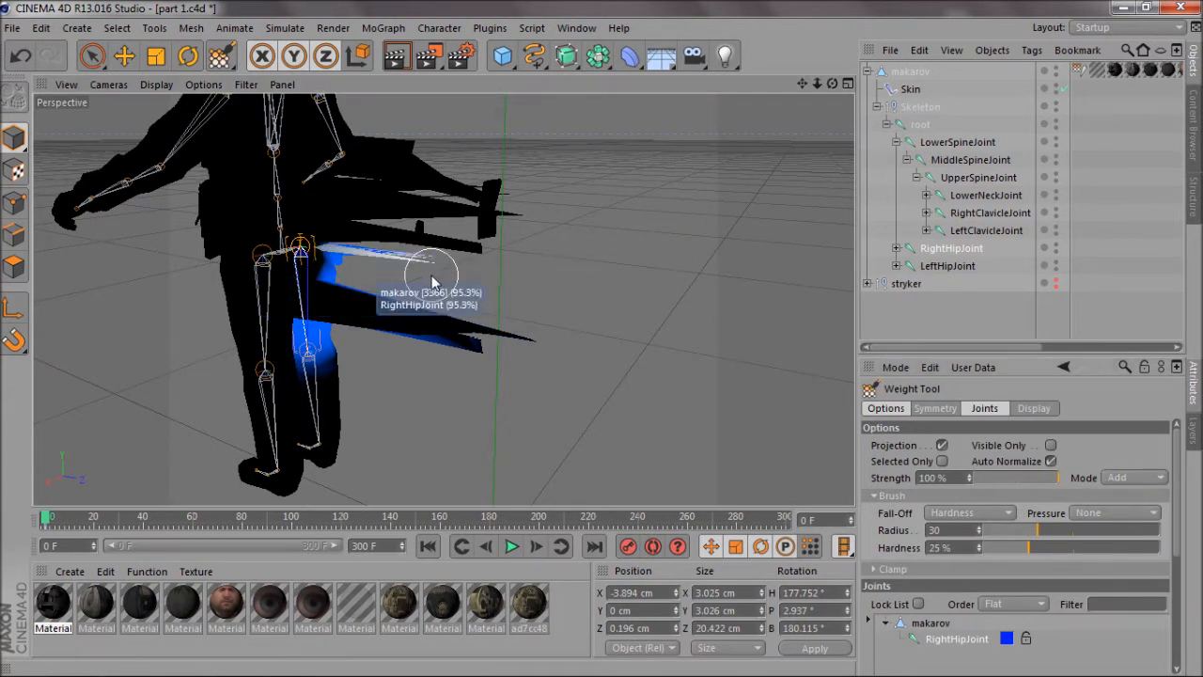
click(360, 269)
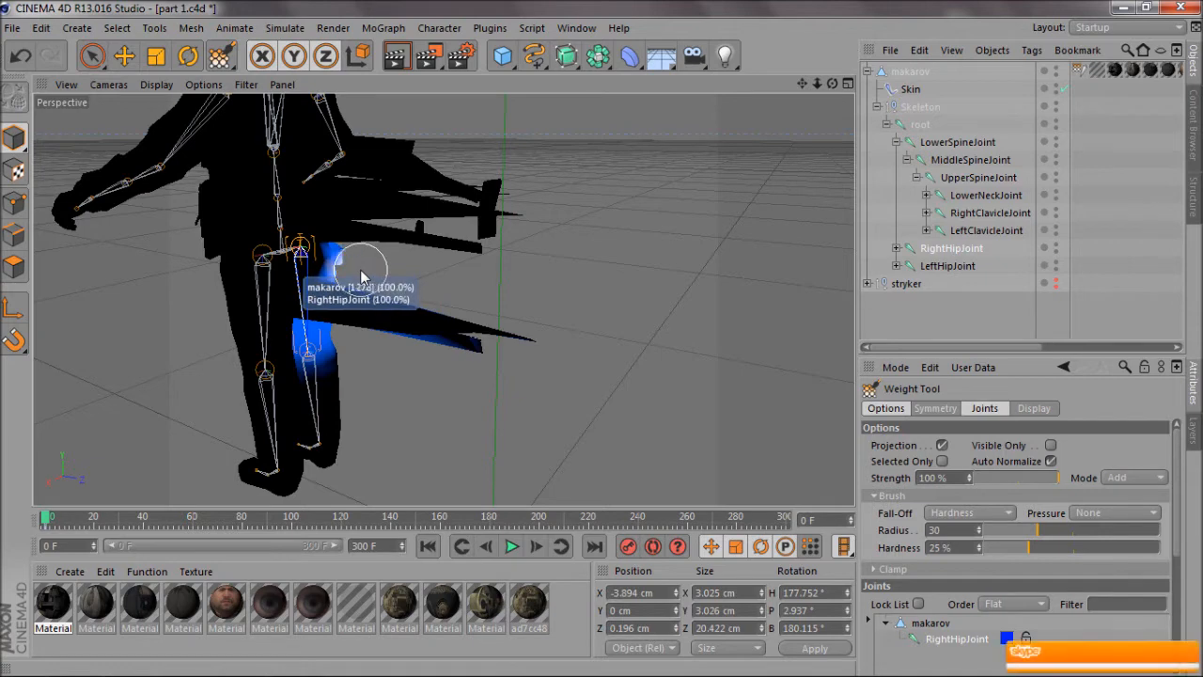
drag(572, 355, 406, 334)
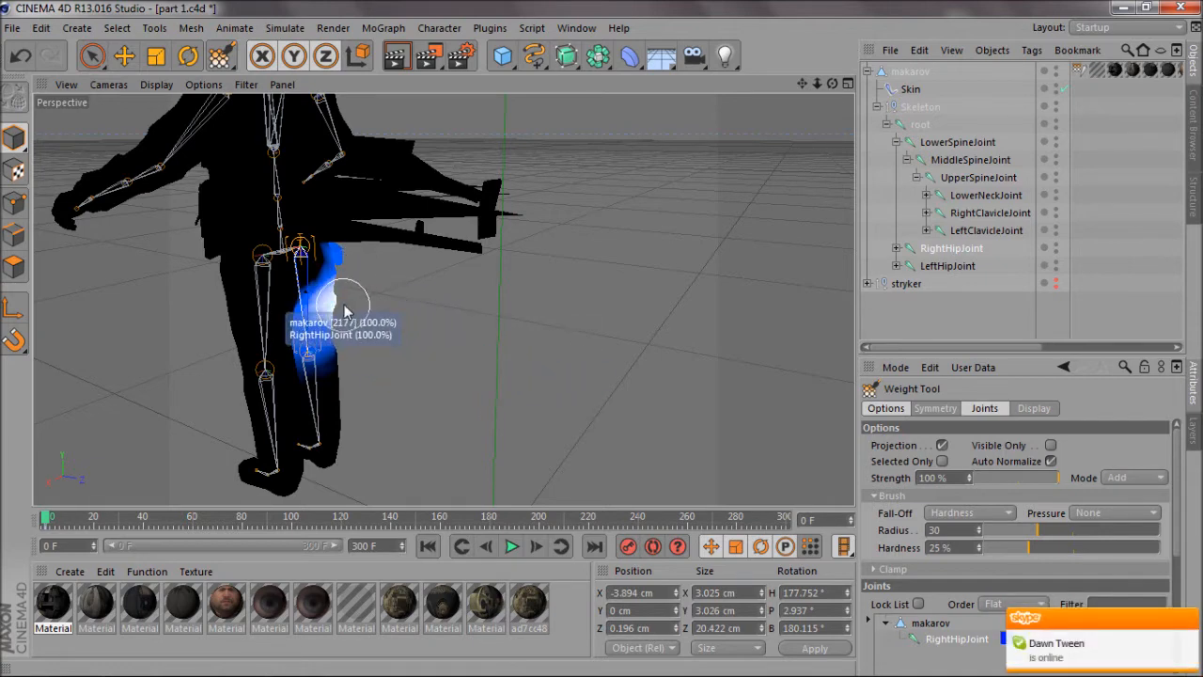
Paint MiddleSpineJoint's weights onto the long stretched spikes trailing from the character's waist.
drag(832, 84, 601, 338)
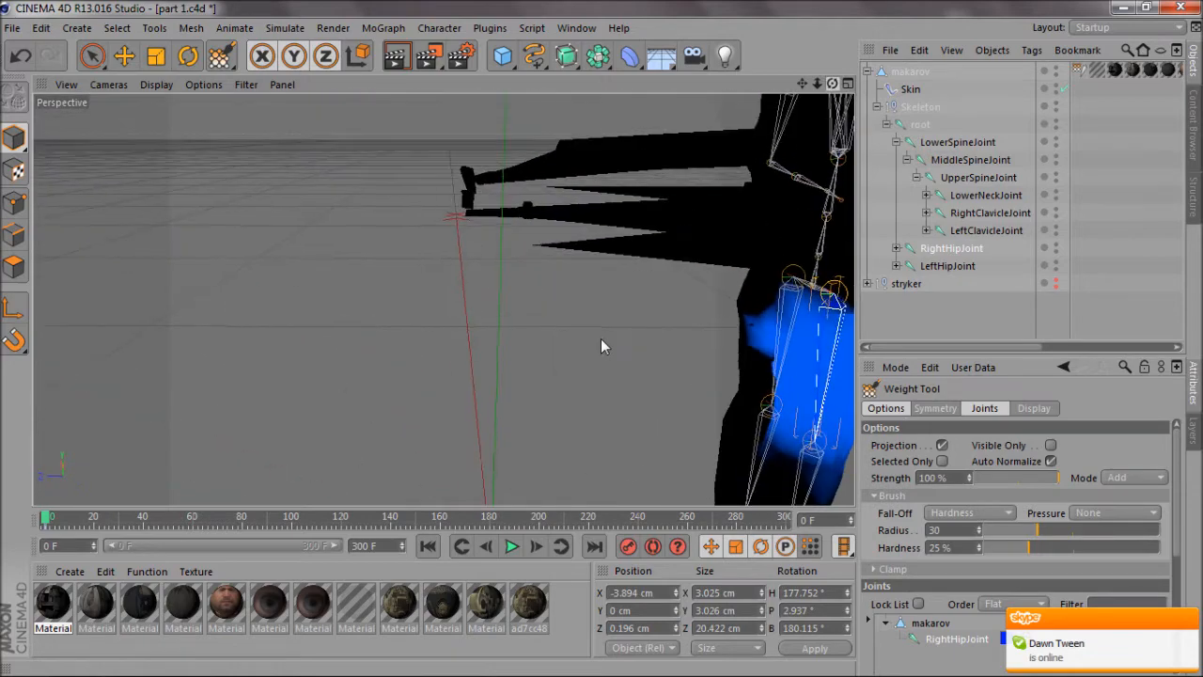
drag(802, 84, 602, 338)
click(938, 164)
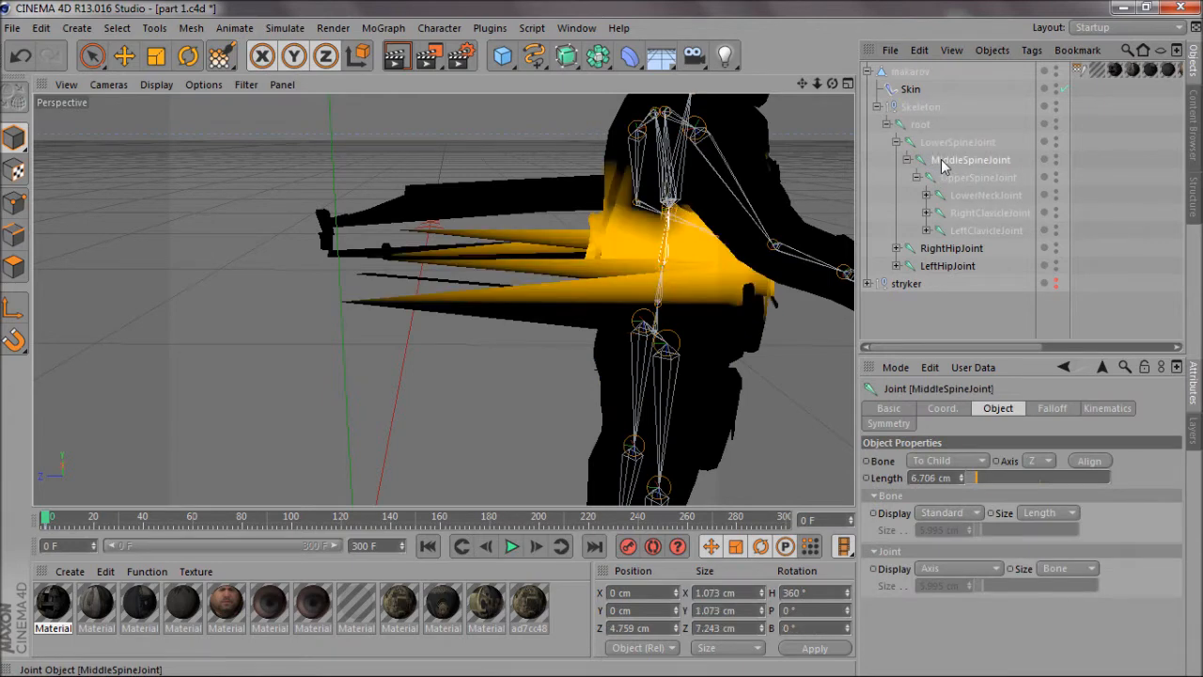
drag(327, 319, 333, 319)
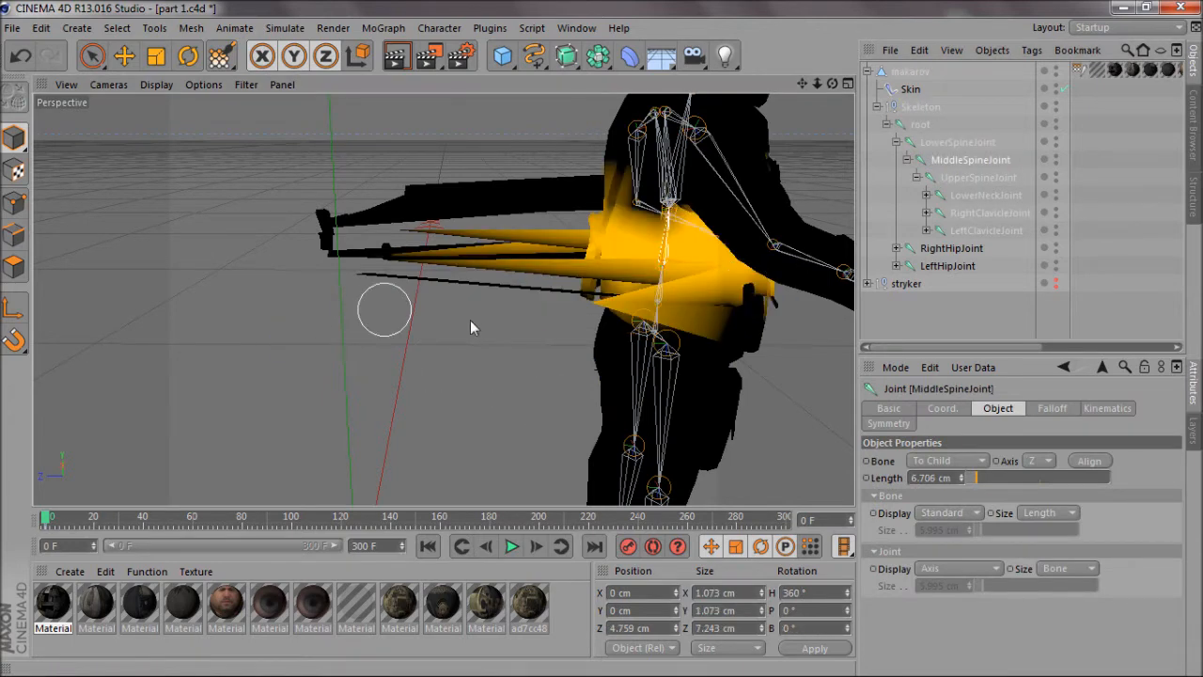
alt+drag(601, 339, 600, 339)
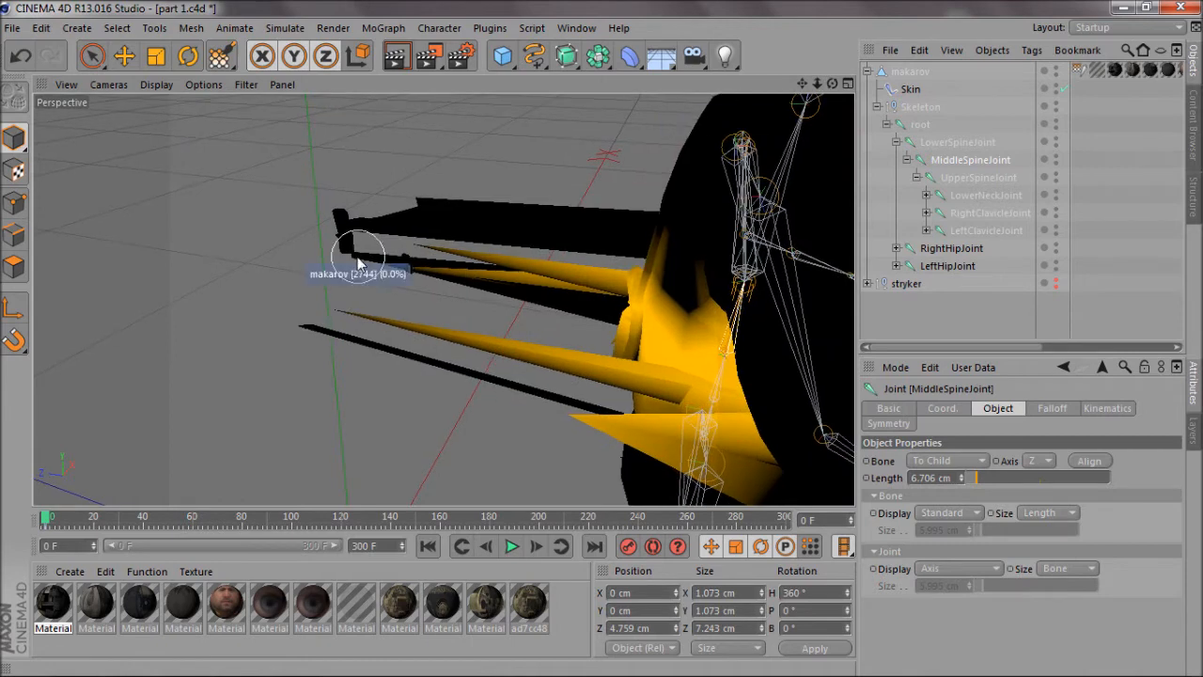
click(336, 301)
click(560, 436)
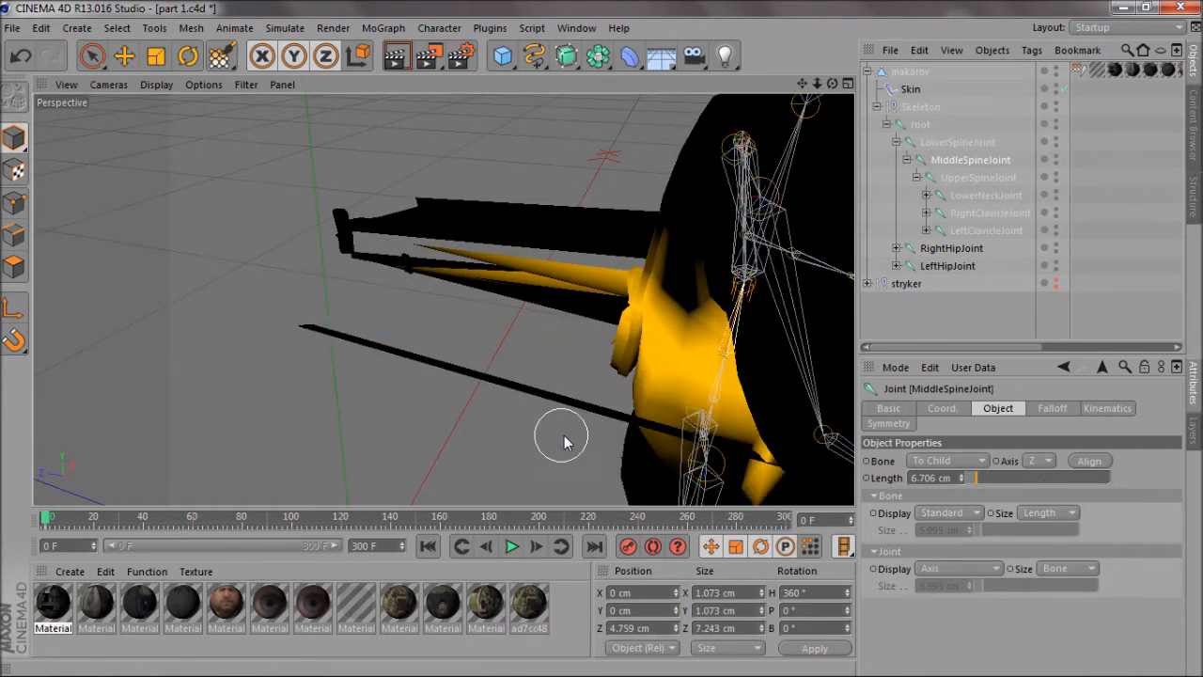
Paint root's weights onto the lower stretched spikes trailing behind the hips.
key(Up)
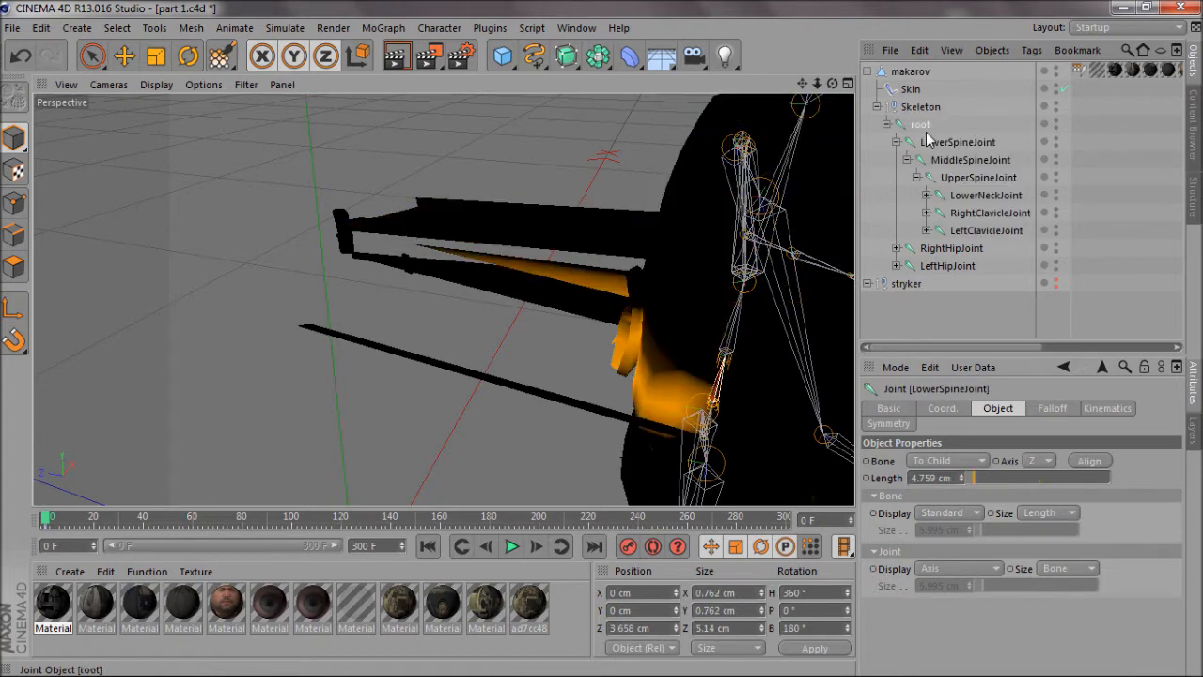
key(Up)
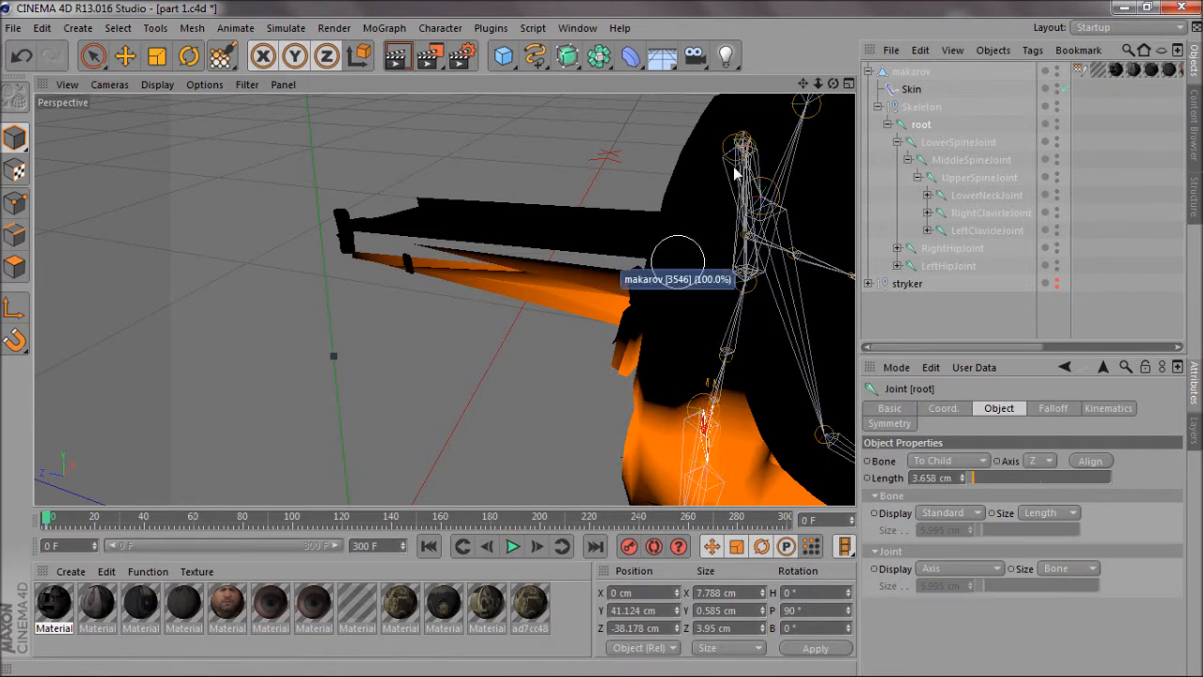
drag(833, 83, 601, 338)
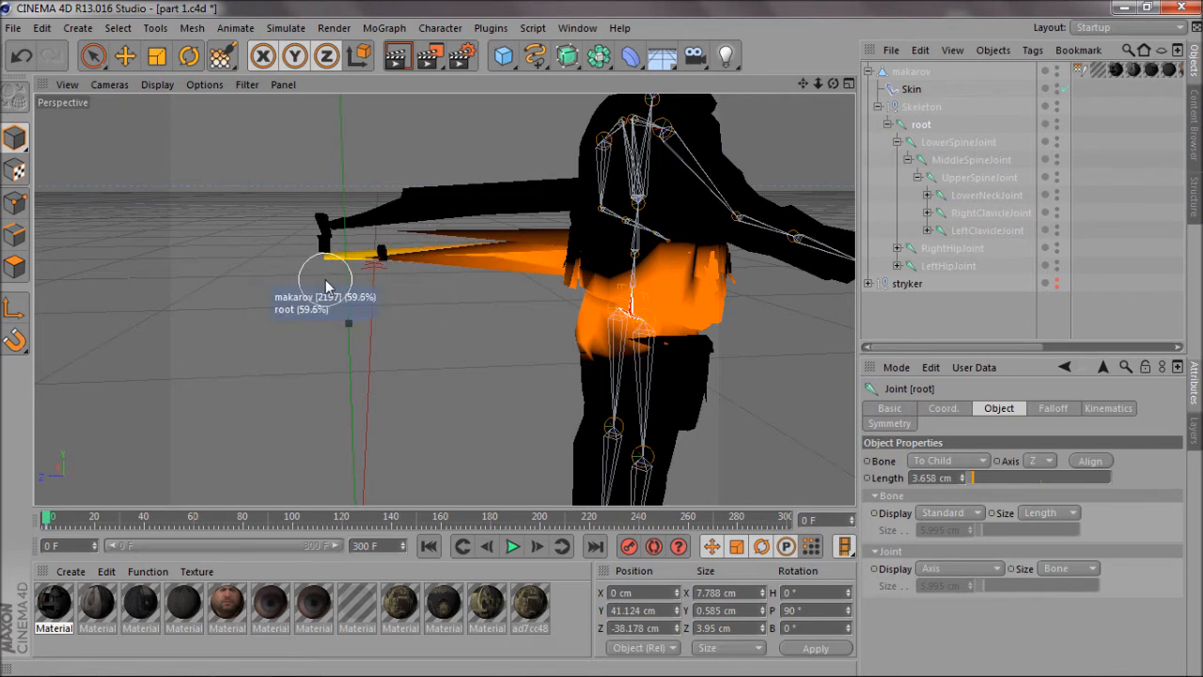
scroll(404, 281, up, 3)
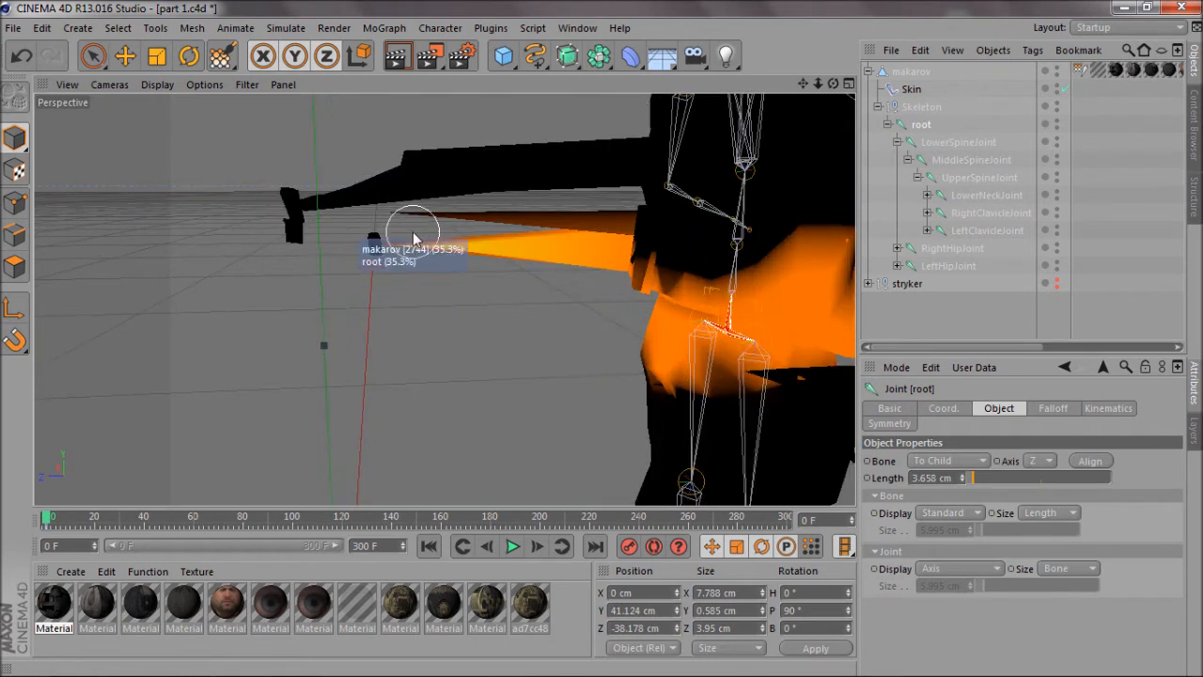
drag(410, 229, 428, 271)
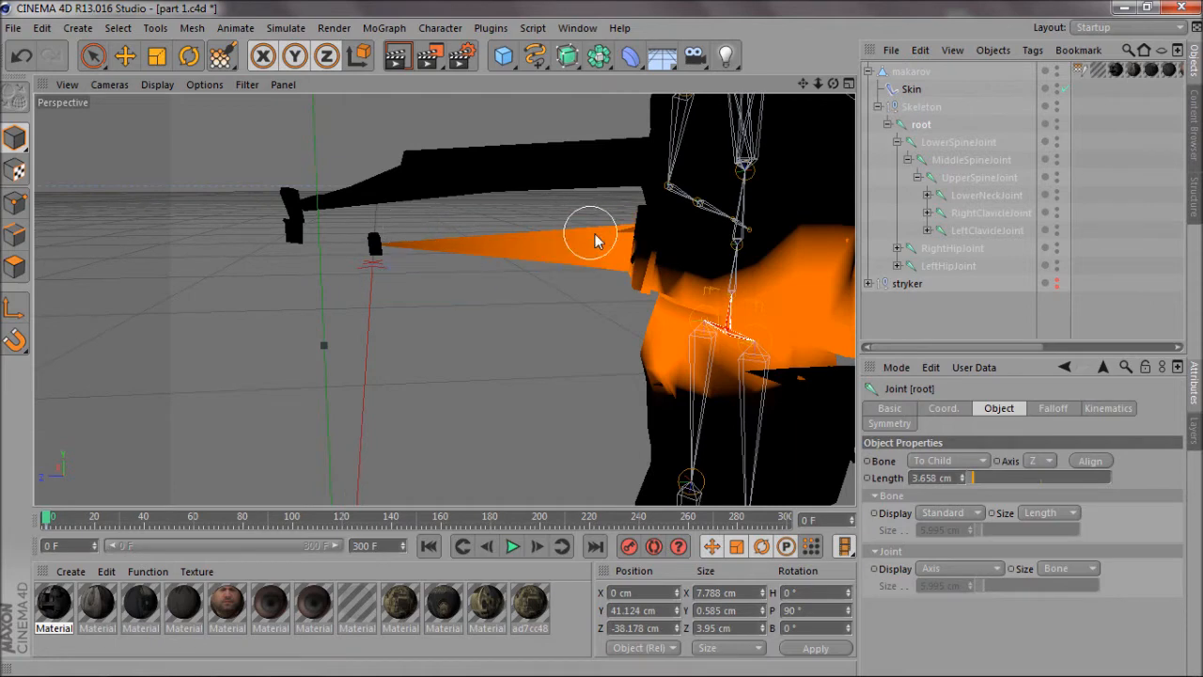
Paint UpperSpineJoint's weights onto the stretched geometry trailing from the upper torso, including its far end.
click(972, 159)
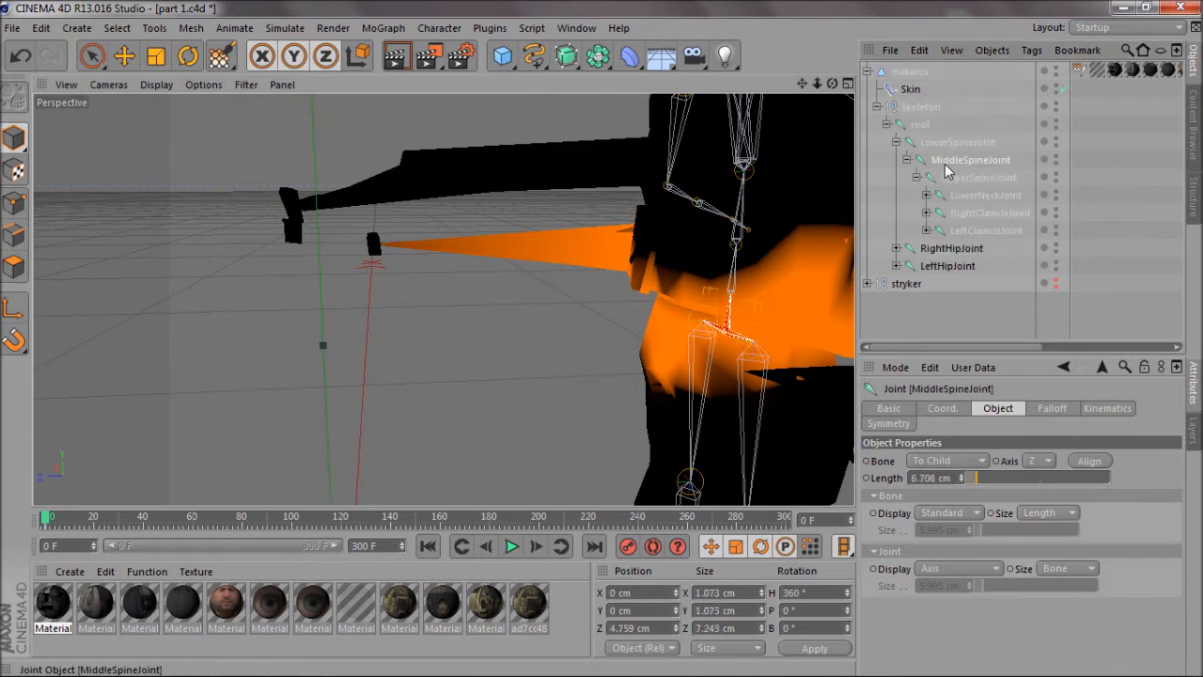
click(979, 177)
drag(310, 205, 331, 202)
drag(408, 171, 354, 201)
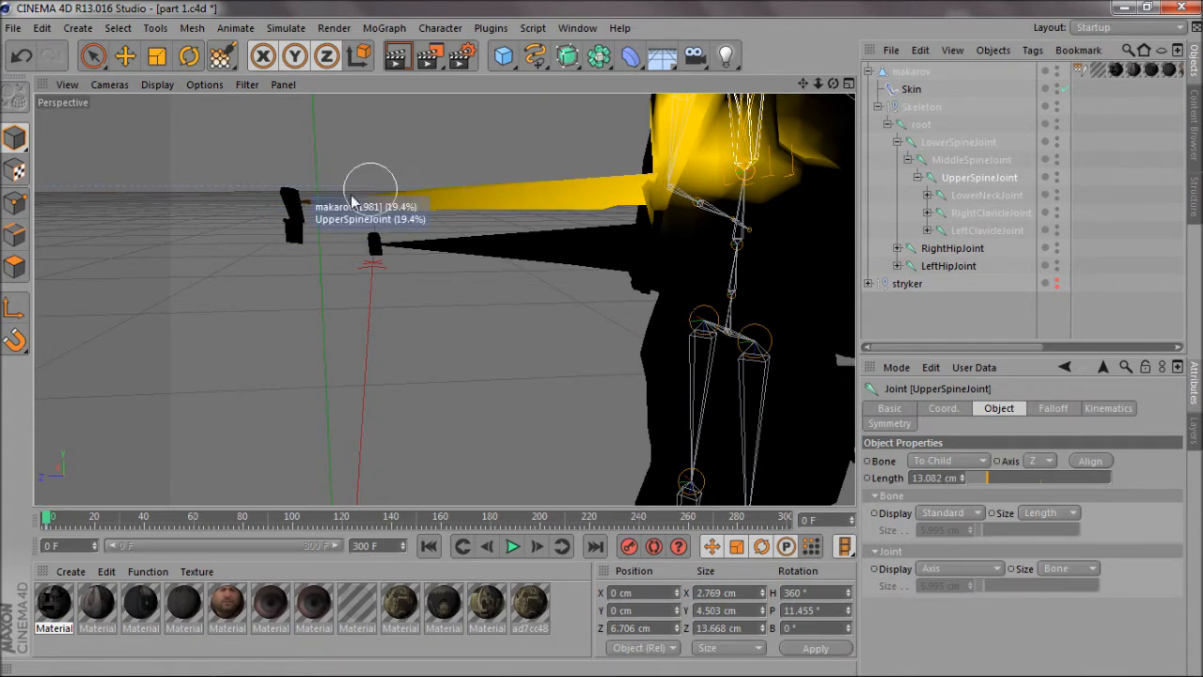
drag(833, 84, 809, 82)
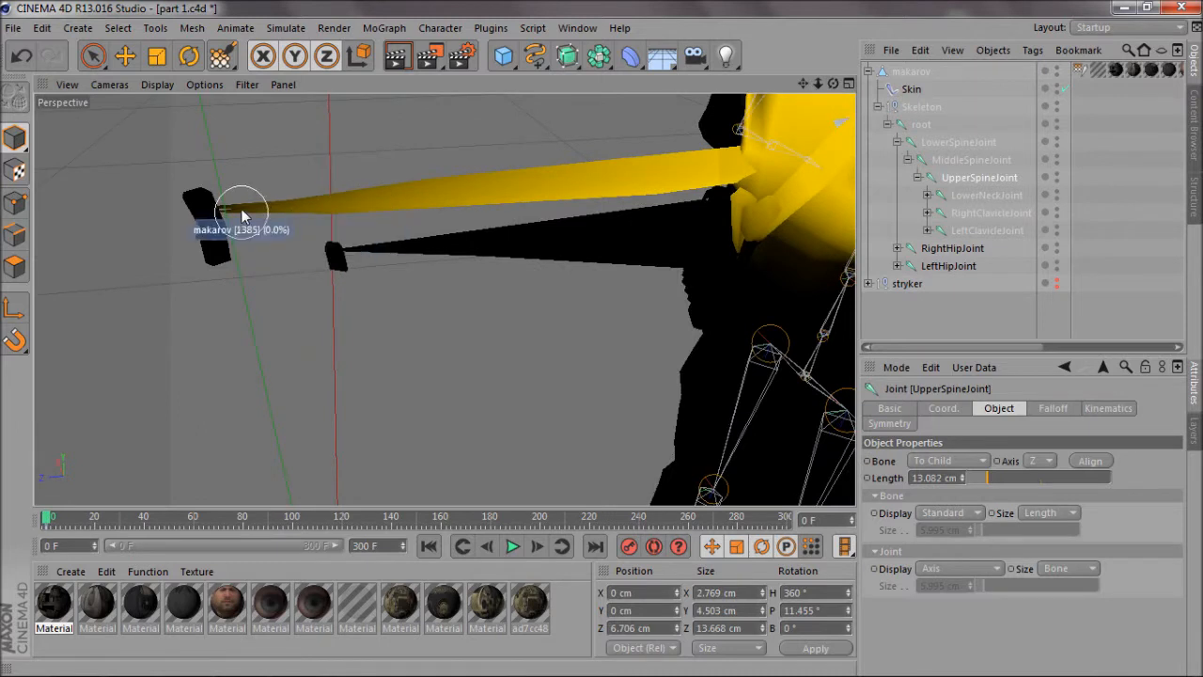
mouse_move(245, 202)
mouse_down()
mouse_move(191, 207)
mouse_move(225, 265)
mouse_move(234, 187)
mouse_up()
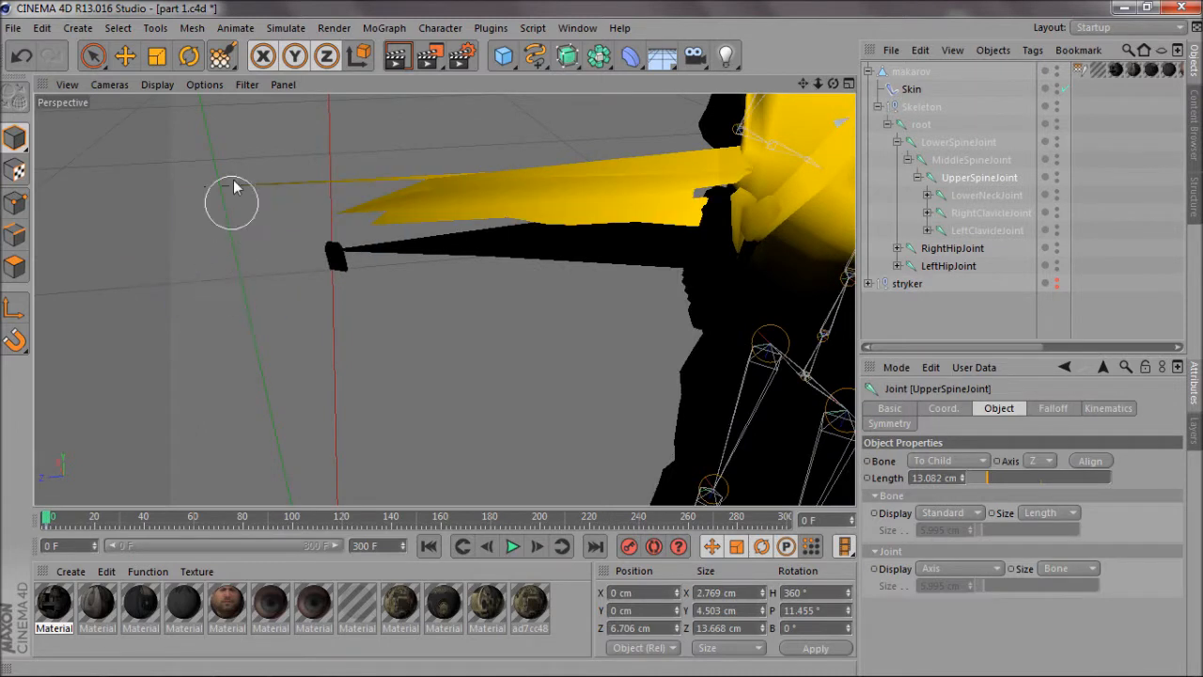
mouse_move(334, 200)
mouse_down()
mouse_move(370, 207)
mouse_move(424, 167)
mouse_move(499, 183)
mouse_move(564, 155)
mouse_up()
Paint MiddleSpineJoint's weights onto the remaining spikes and the small detached piece beside the waist.
mouse_move(834, 83)
mouse_down()
mouse_move(626, 340)
mouse_move(602, 338)
mouse_up()
alt+drag(602, 346, 634, 341)
click(971, 160)
click(962, 177)
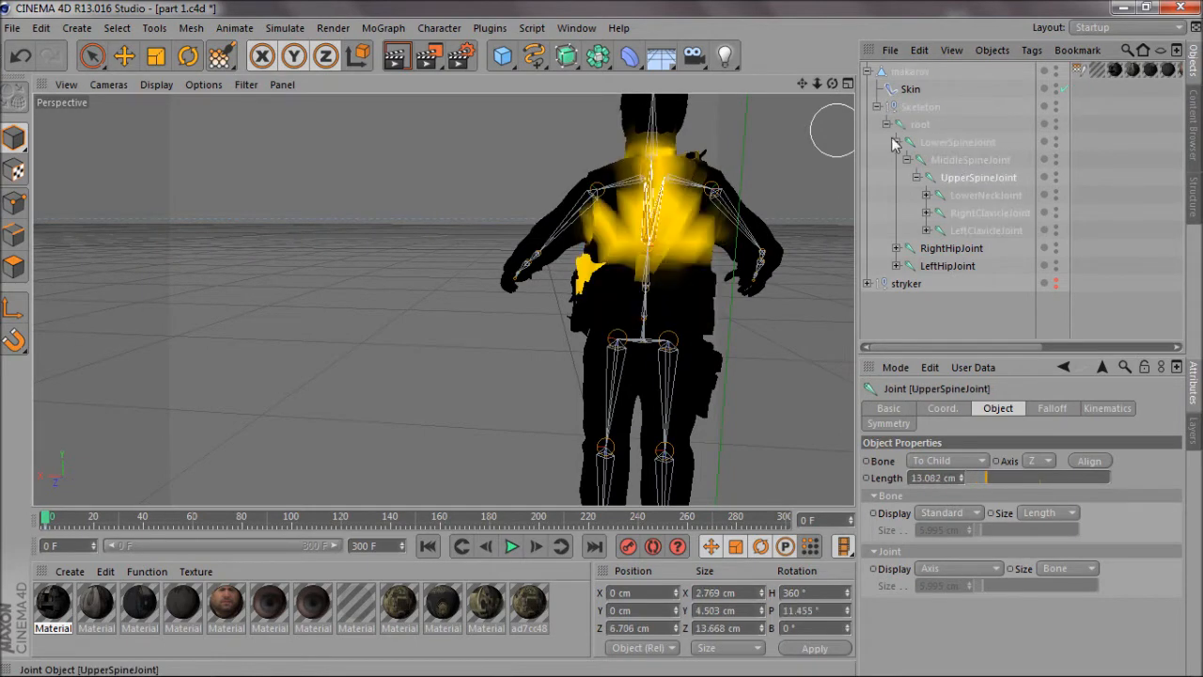
drag(833, 85, 601, 340)
click(968, 161)
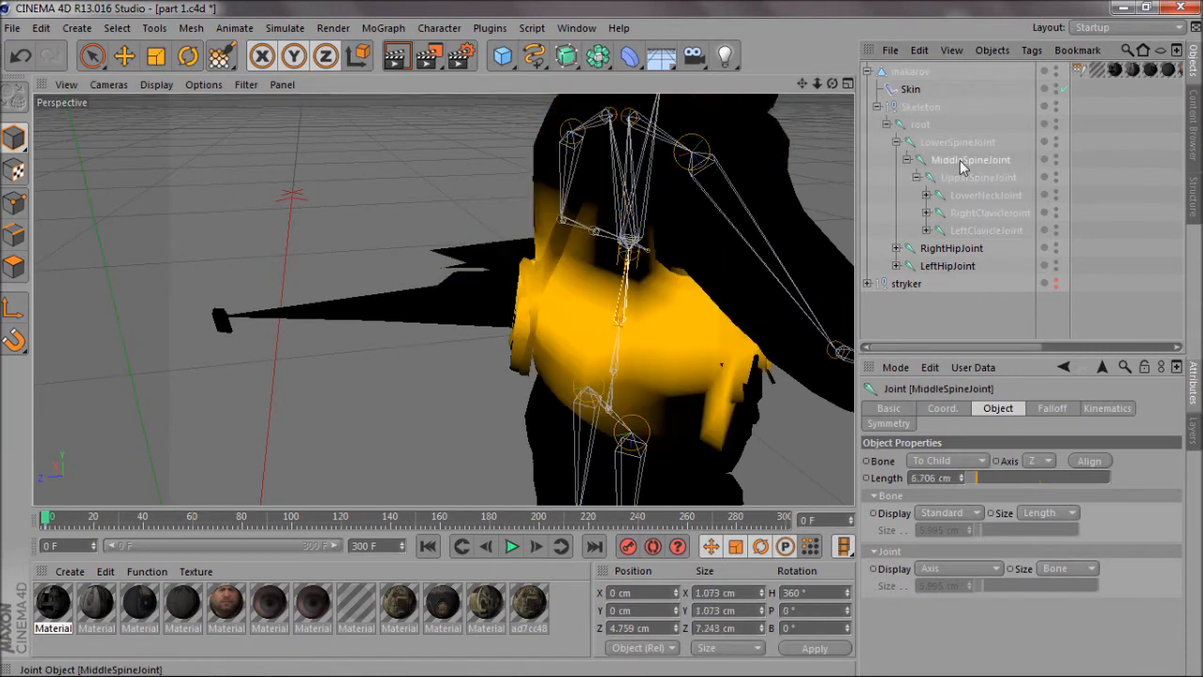
mouse_move(148, 328)
mouse_down()
mouse_move(247, 314)
mouse_move(328, 340)
mouse_up()
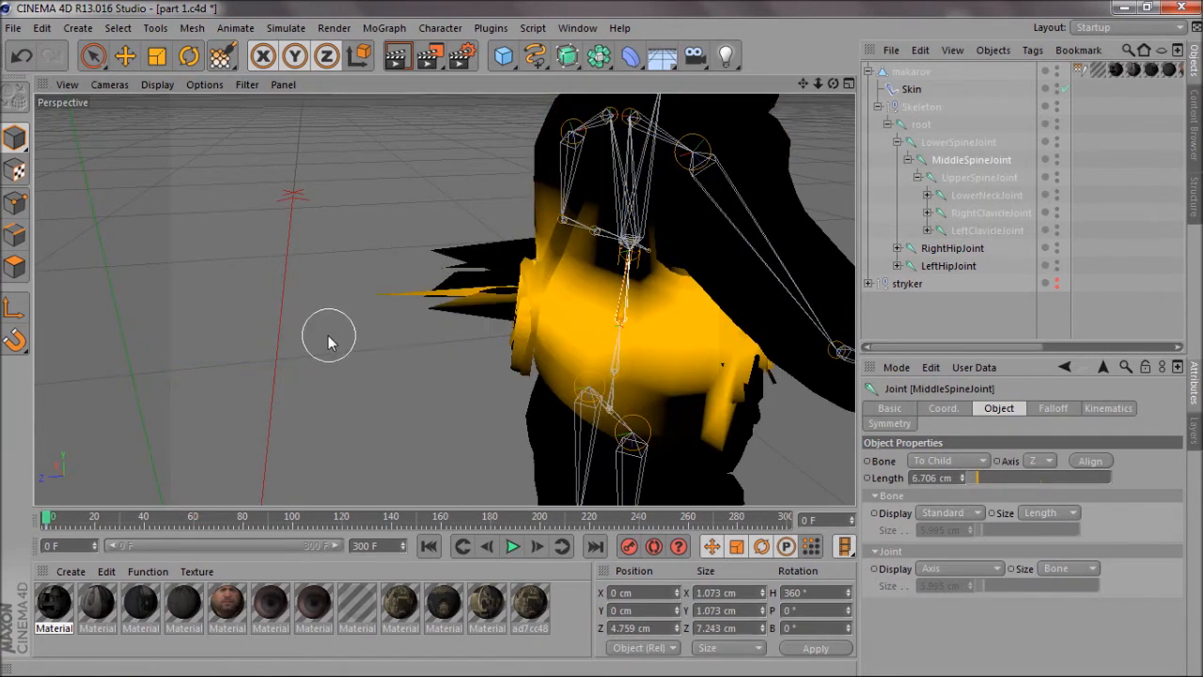
drag(445, 240, 487, 307)
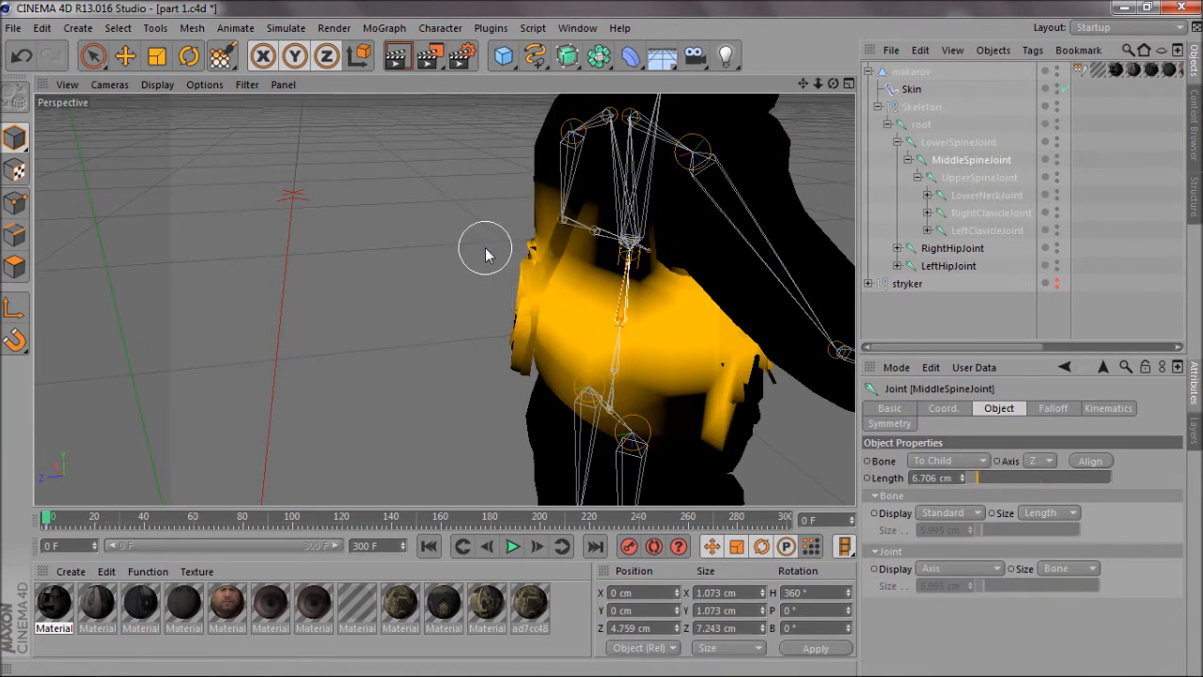
In the Front view, paint UpperSpineJoint's weights onto the vertices of the upper chest and shoulder gear.
drag(833, 84, 602, 338)
middle_click(685, 166)
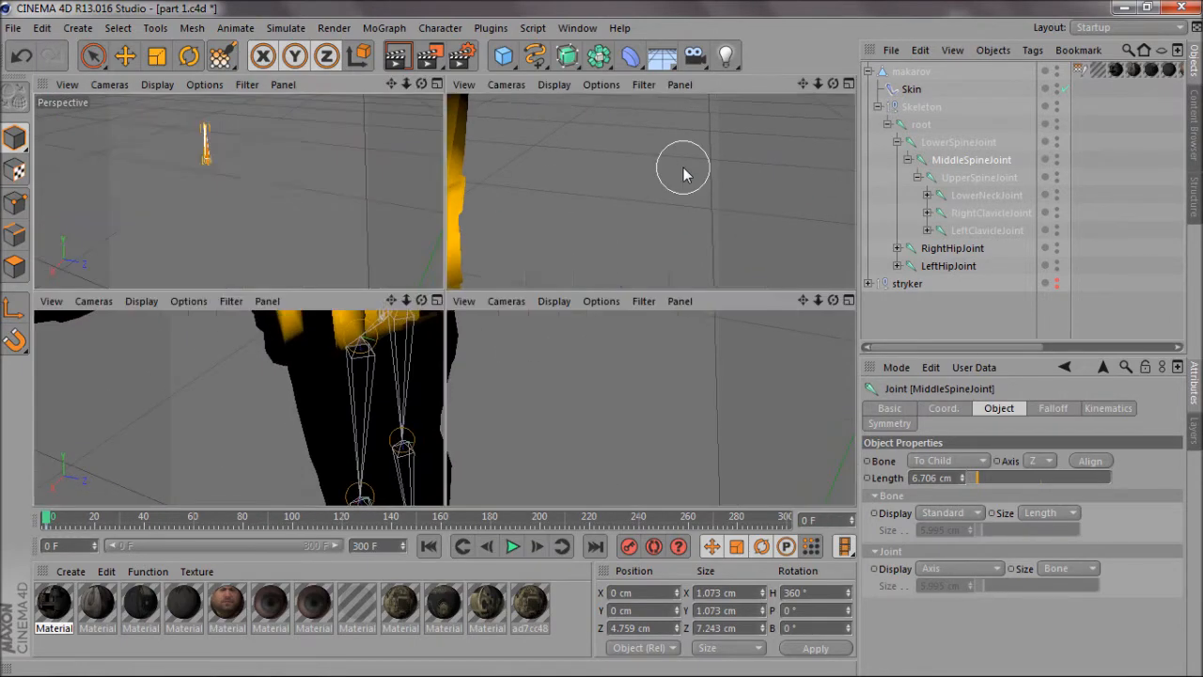
middle_click(658, 383)
scroll(376, 346, up, 10)
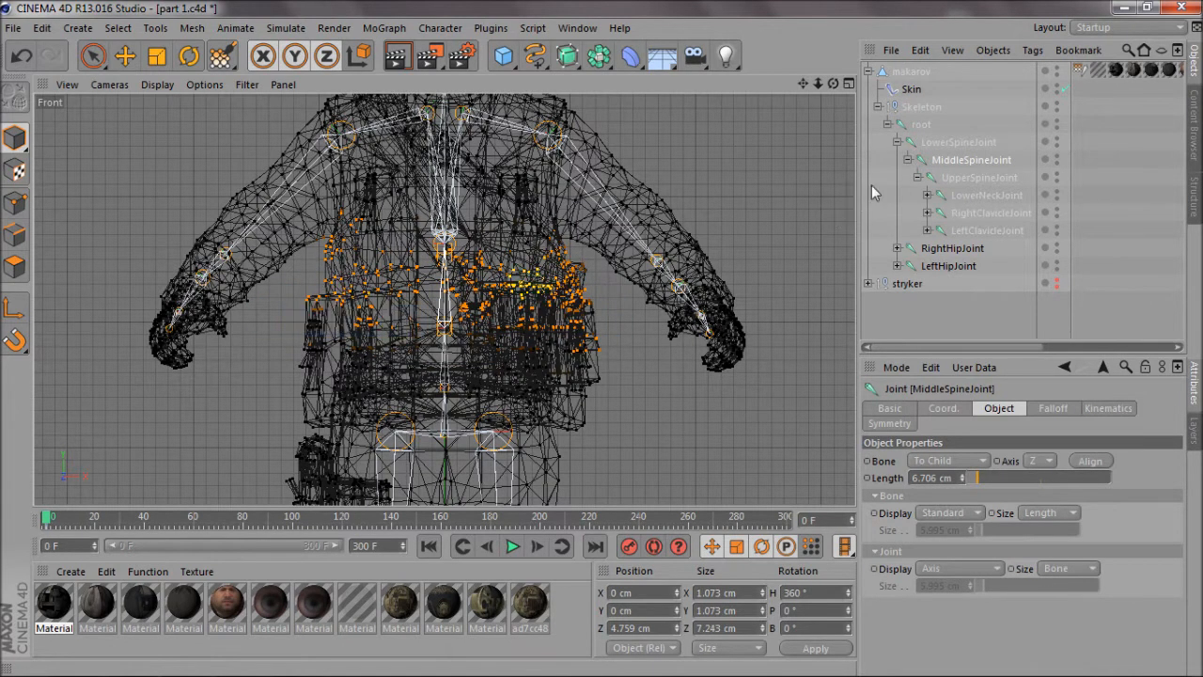
click(978, 177)
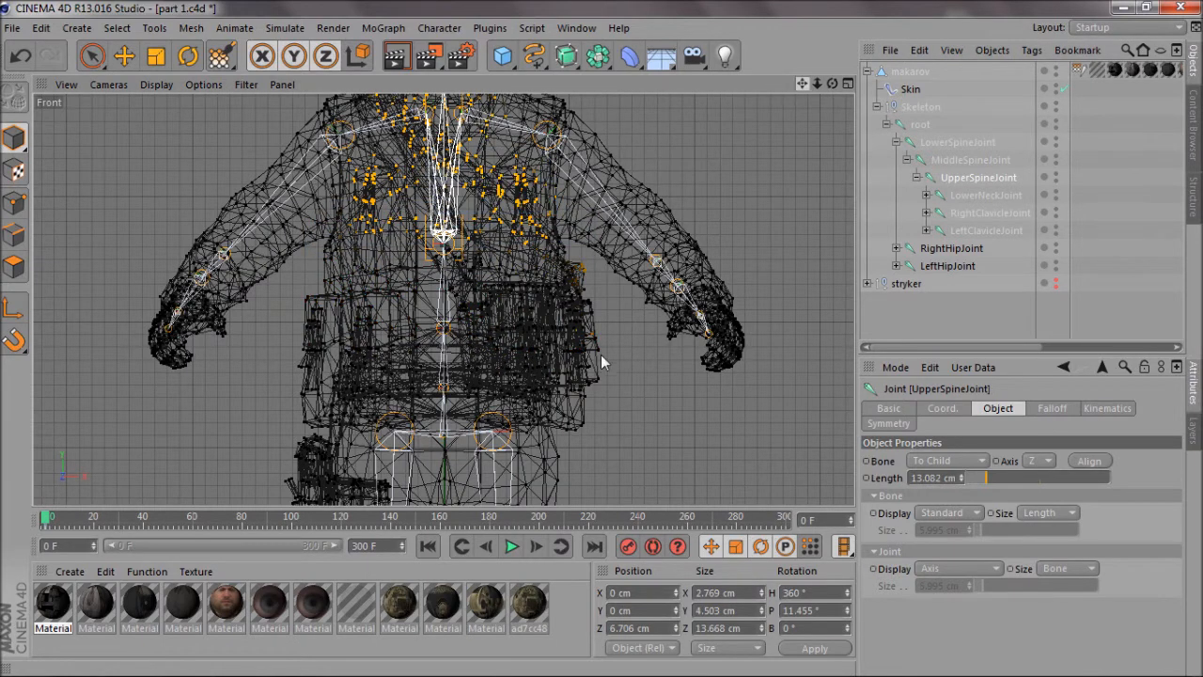
drag(601, 362, 599, 431)
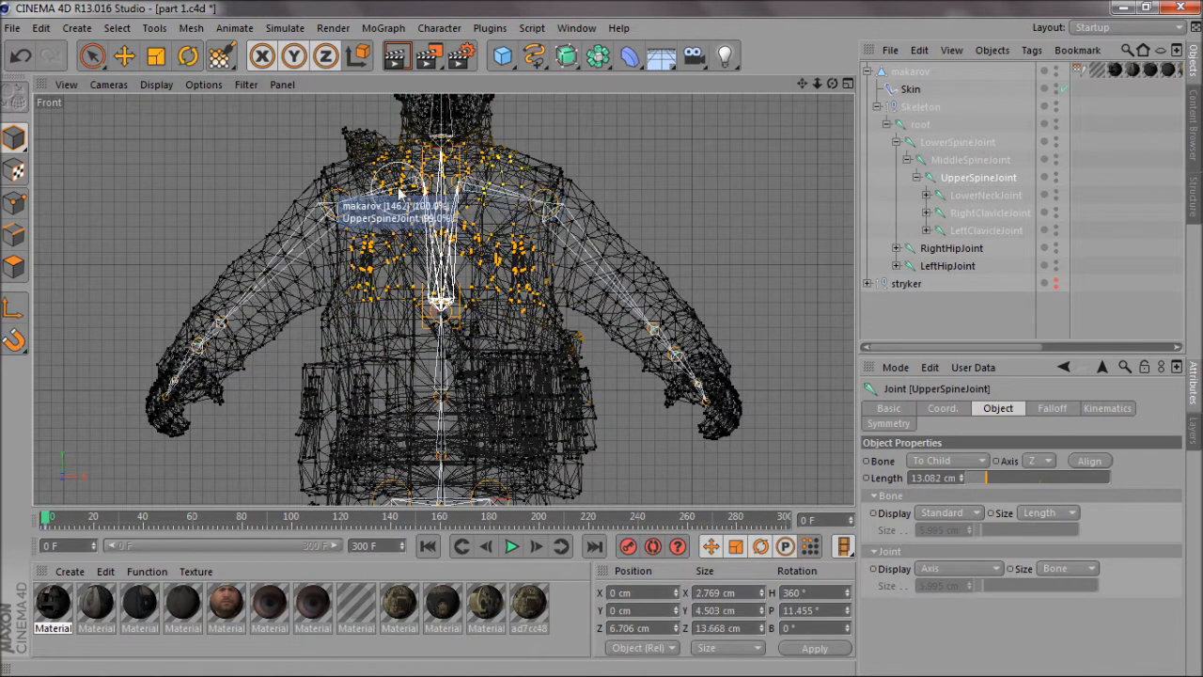
mouse_move(400, 192)
mouse_down()
mouse_move(381, 171)
mouse_move(415, 170)
mouse_move(380, 237)
mouse_move(543, 235)
mouse_up()
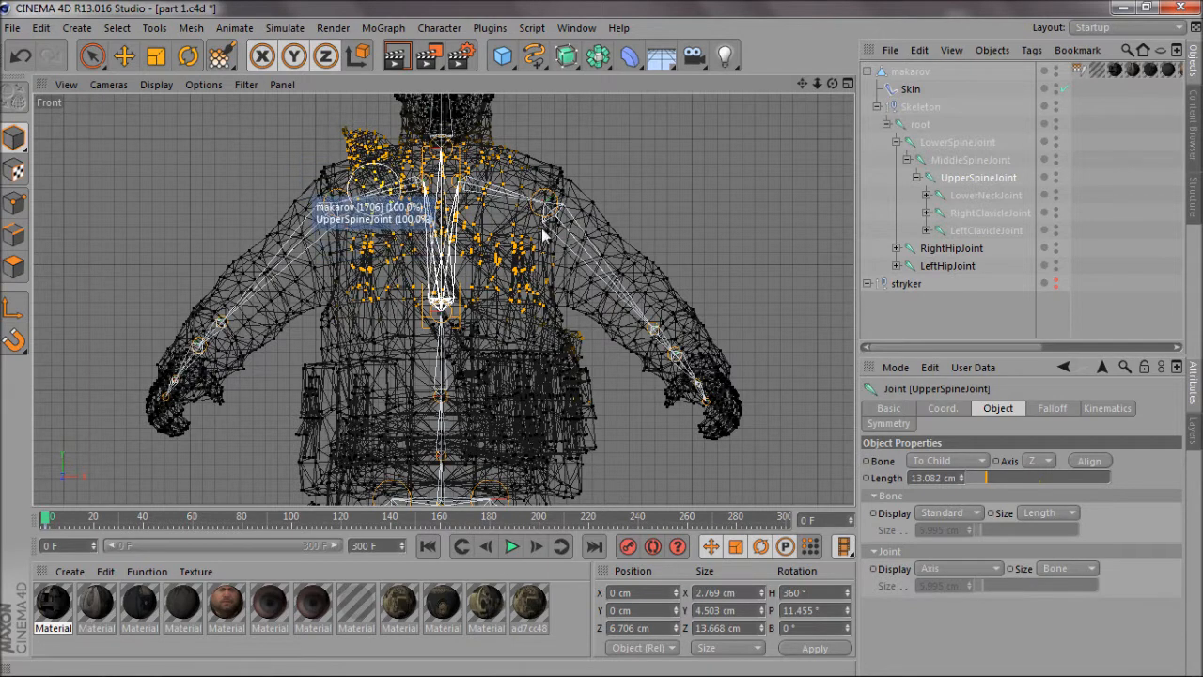
Paint LowerSpineJoint's weights across the belt area in the Front view, and return to the Perspective view.
click(952, 143)
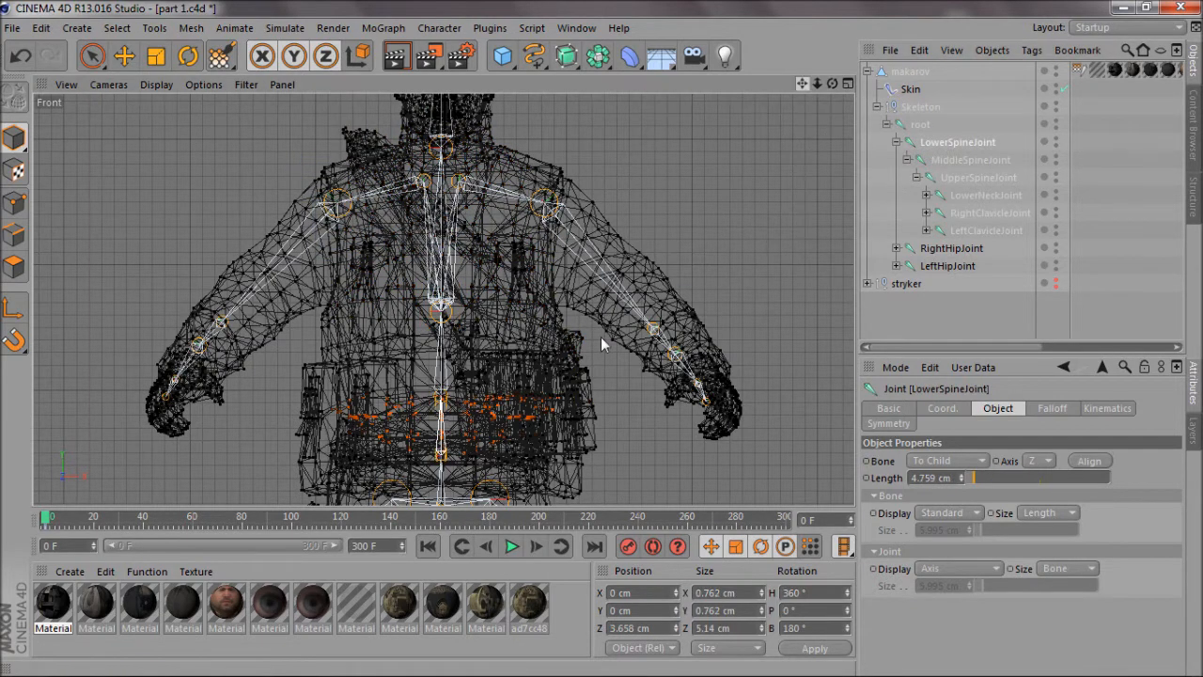
alt+middle_drag(601, 338, 600, 241)
mouse_move(319, 364)
mouse_down()
mouse_move(470, 349)
mouse_move(329, 384)
mouse_move(562, 367)
mouse_move(564, 344)
mouse_up()
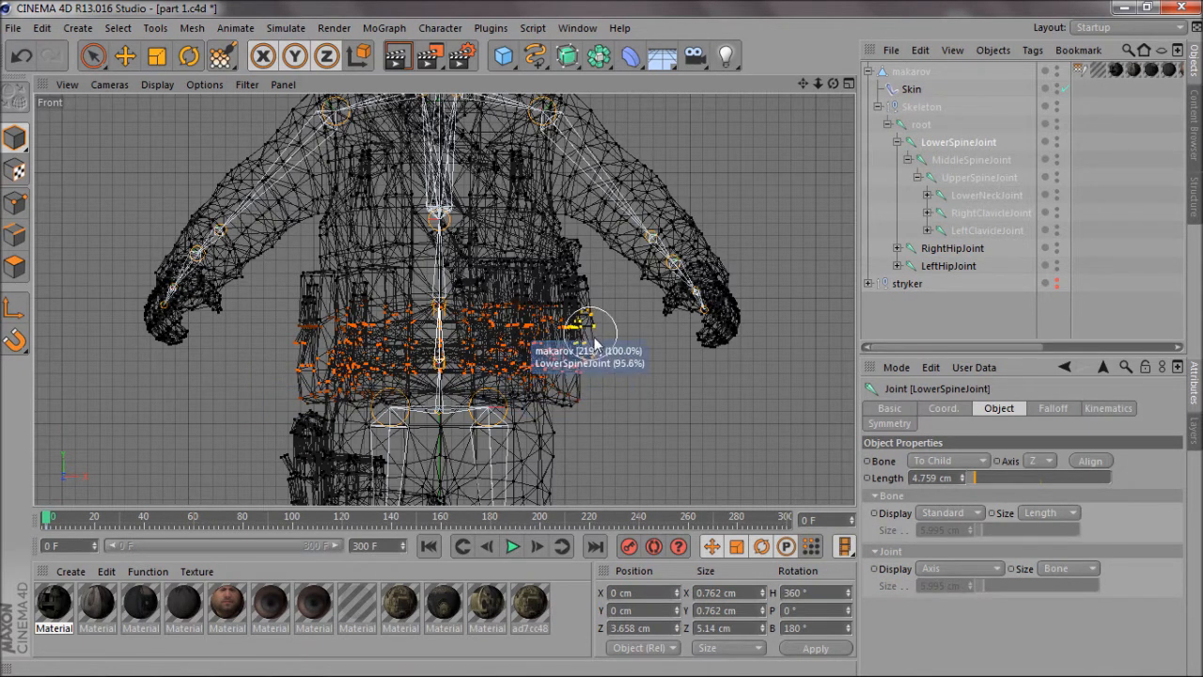
middle_click(299, 345)
middle_click(310, 216)
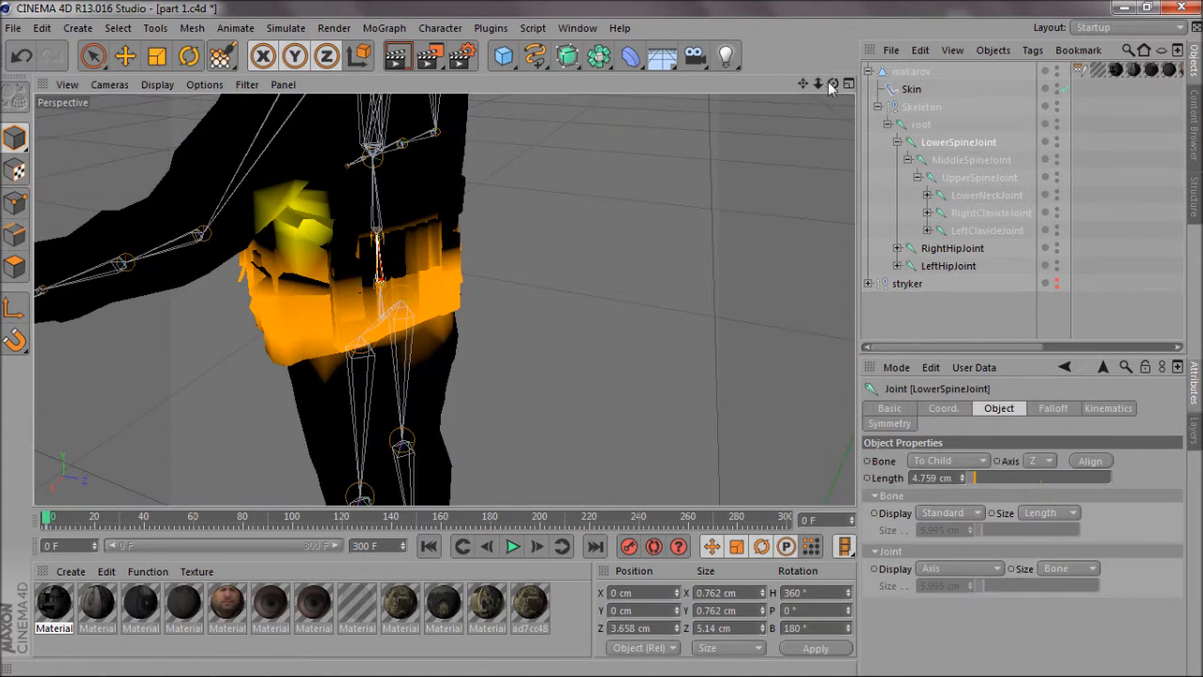
Move the root joint along Z to about -207.5 cm to test how the mesh follows the skeleton.
drag(831, 85, 214, 273)
click(907, 130)
key(e)
alt+right_drag(222, 199, 332, 219)
drag(833, 84, 602, 339)
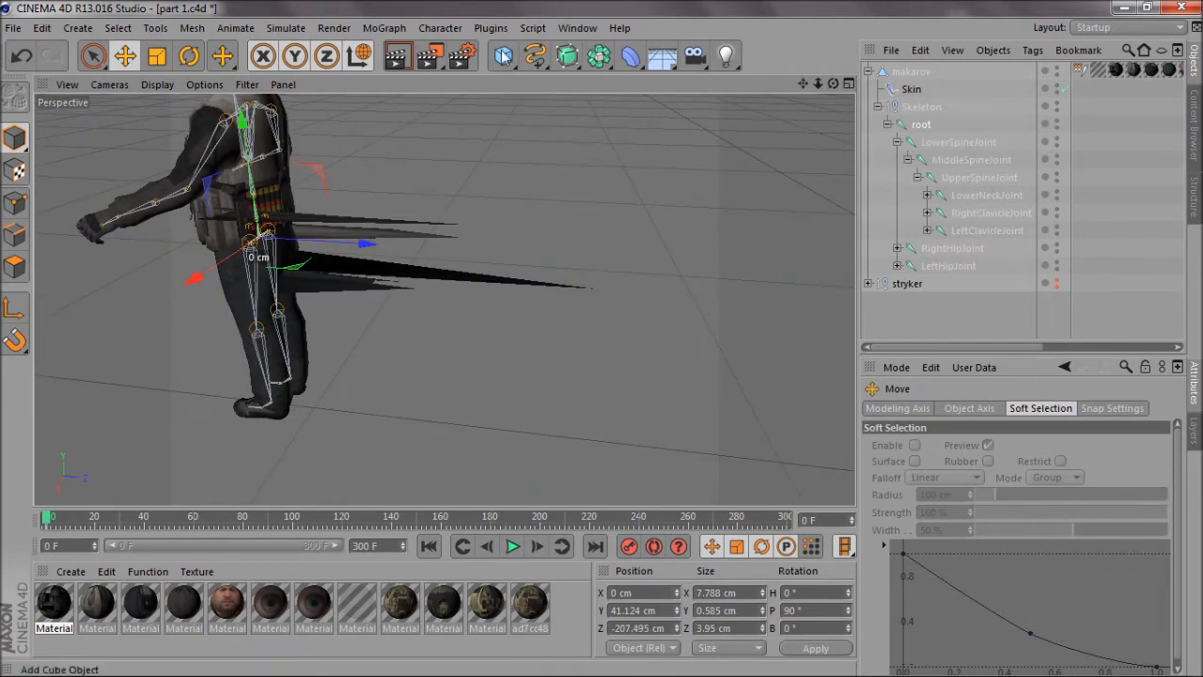
With the Weight Tool, paint LowerSpineJoint's weights onto the upper spikes stretching away from the waist.
click(440, 27)
click(483, 266)
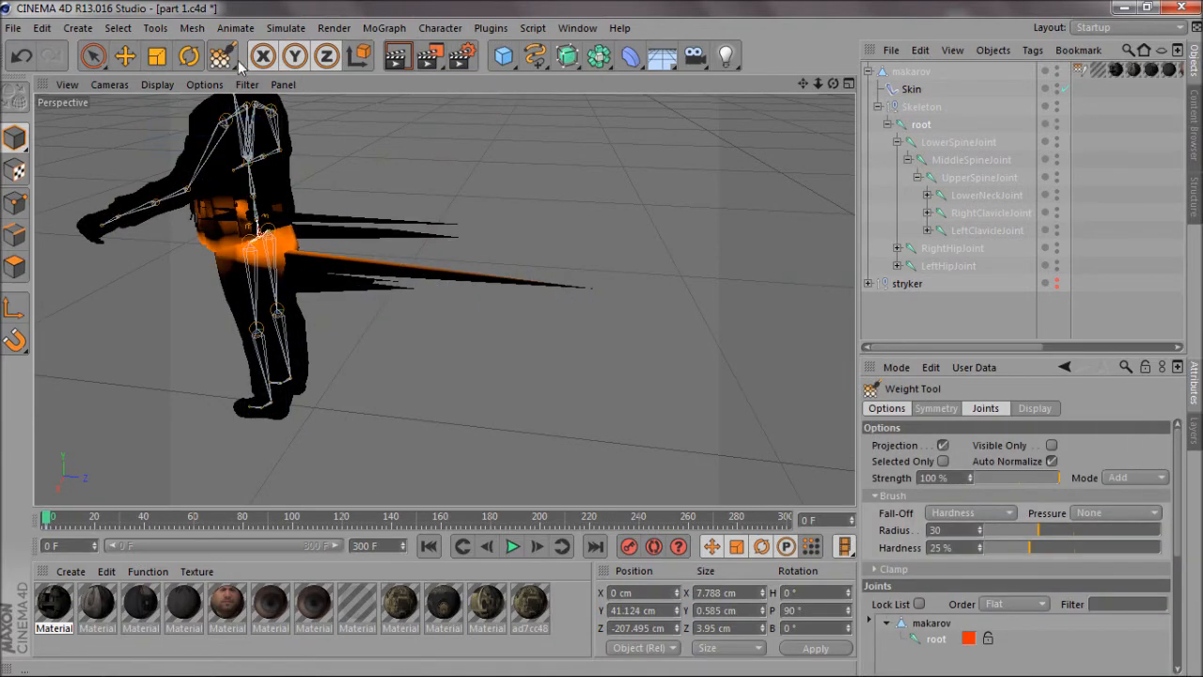
click(958, 142)
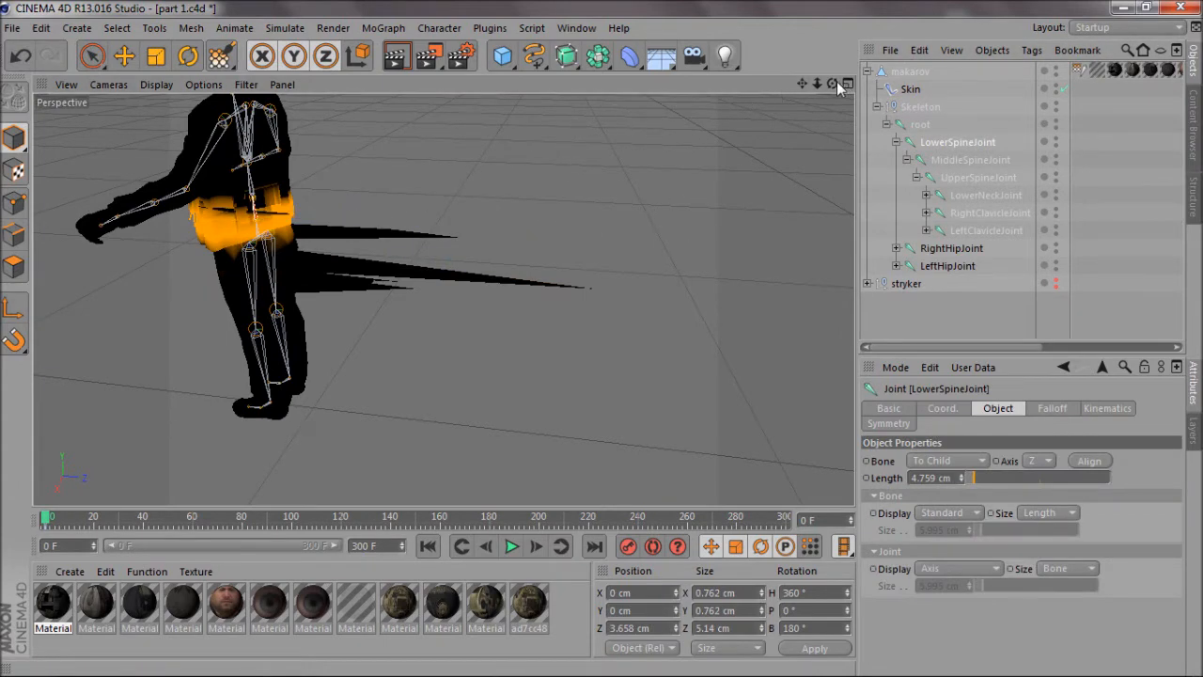
drag(837, 83, 600, 333)
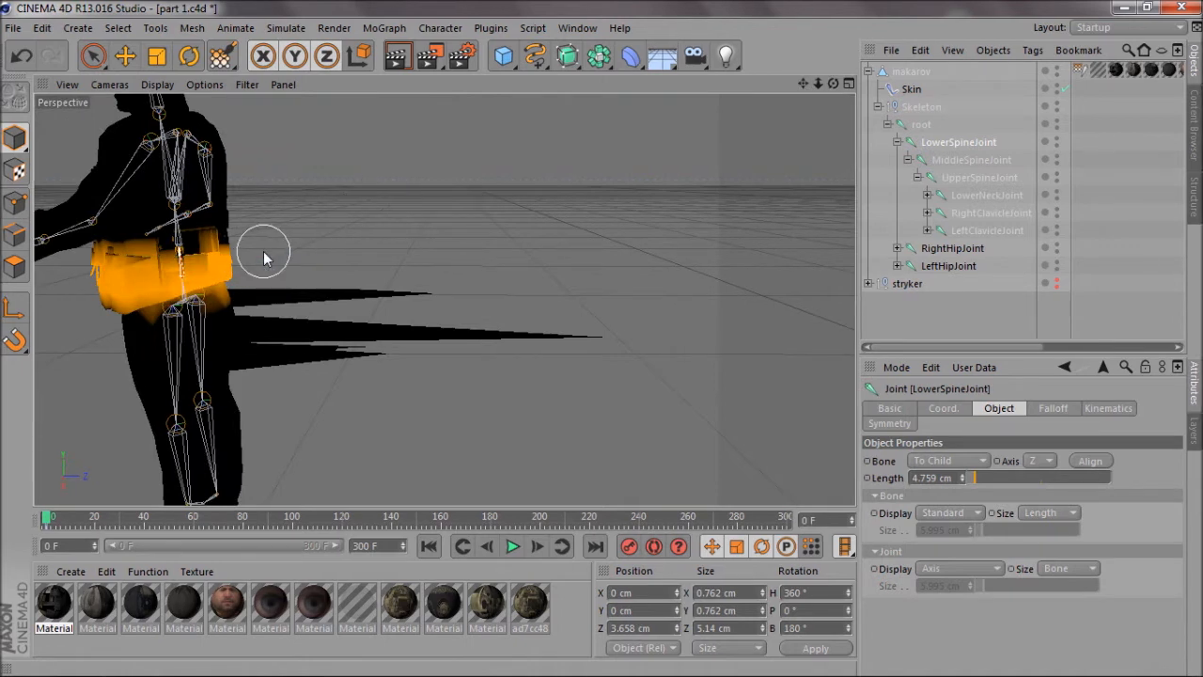
middle_click(138, 273)
middle_click(537, 363)
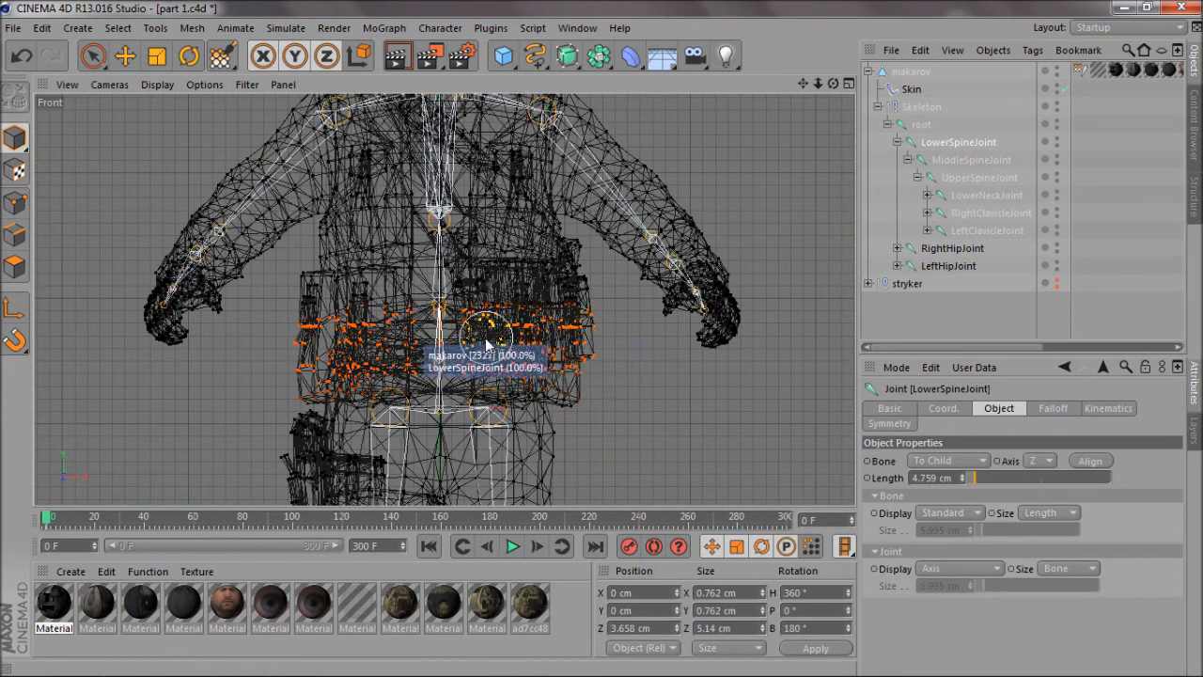
middle_click(313, 339)
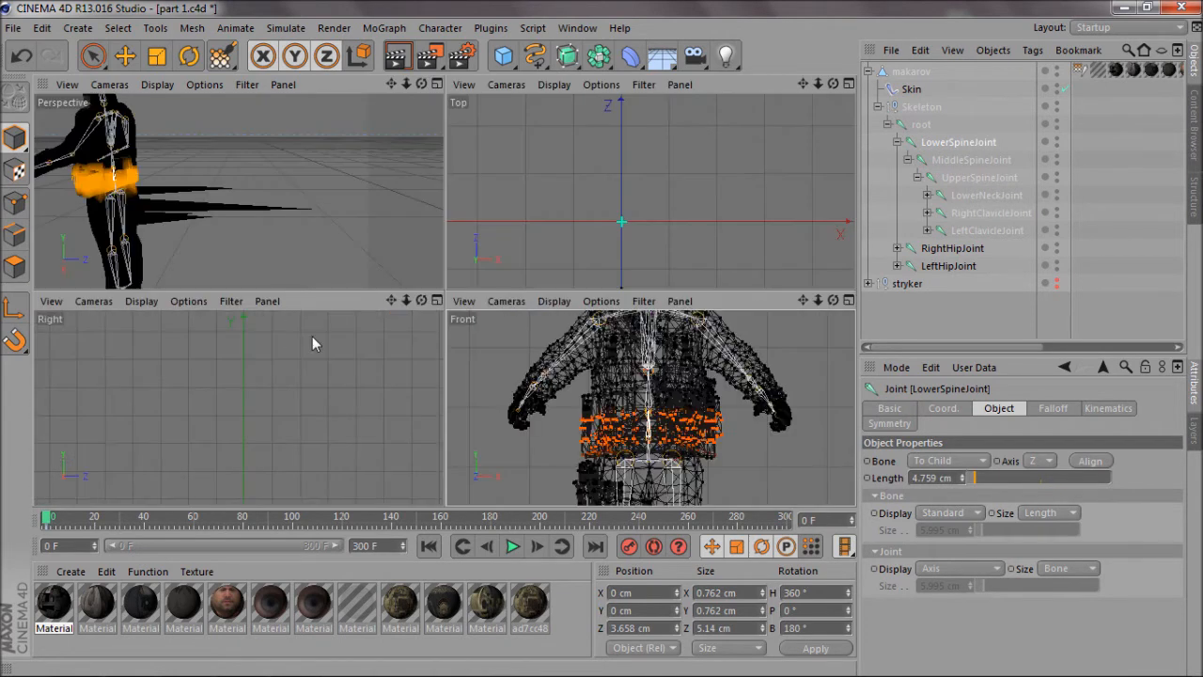
middle_click(264, 250)
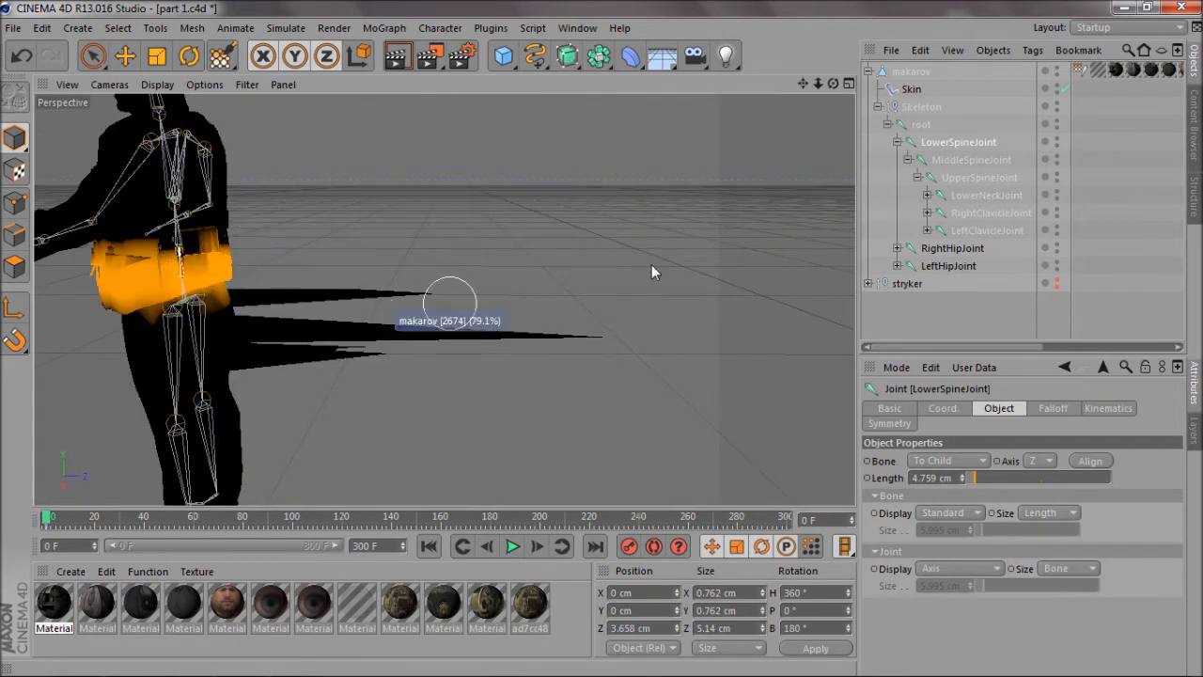
Paint RightHipJoint's weights onto the remaining spikes stretching away from the right thigh.
click(951, 248)
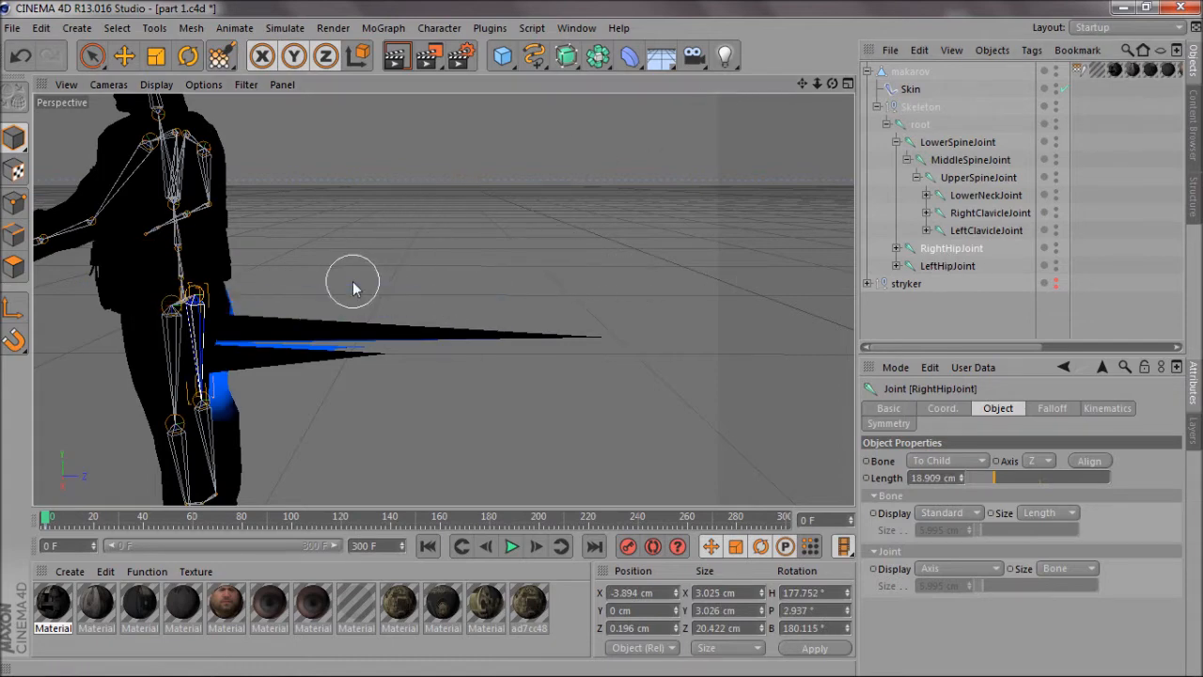
drag(832, 83, 600, 340)
scroll(347, 318, up, 5)
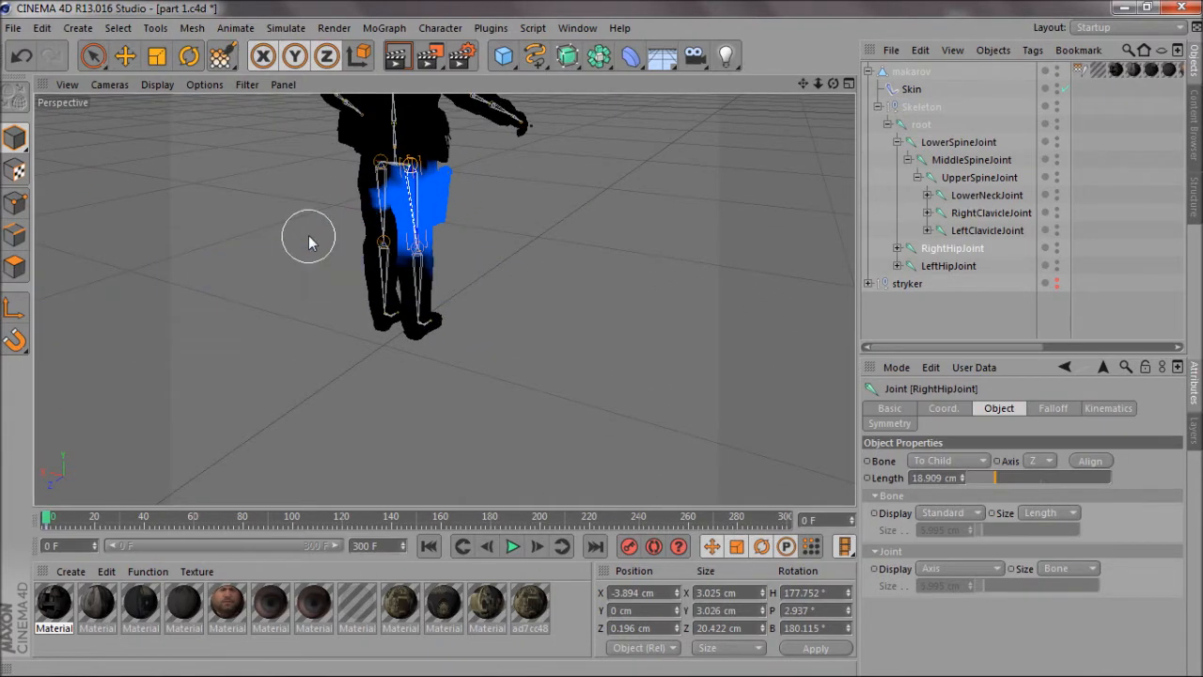
mouse_move(607, 339)
mouse_down()
mouse_move(565, 340)
mouse_move(833, 83)
mouse_move(603, 339)
mouse_up()
Move the root joint far back along Z and return it to about 5.9 cm to test how the mesh follows.
click(919, 124)
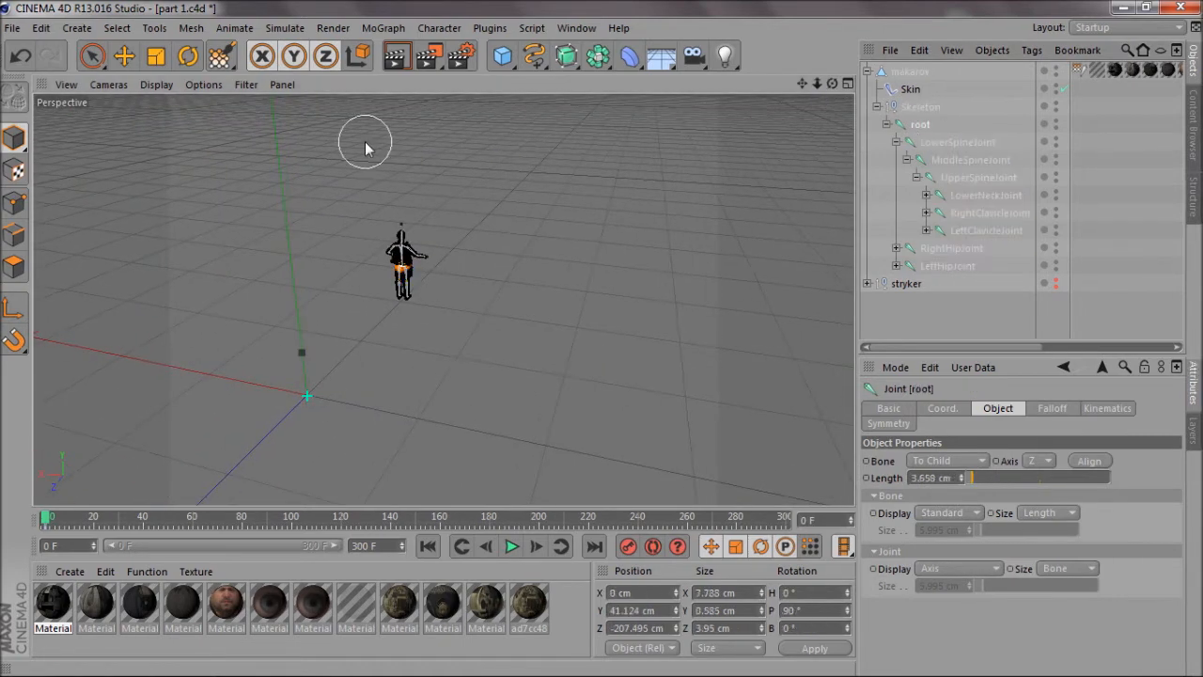
click(92, 55)
click(124, 56)
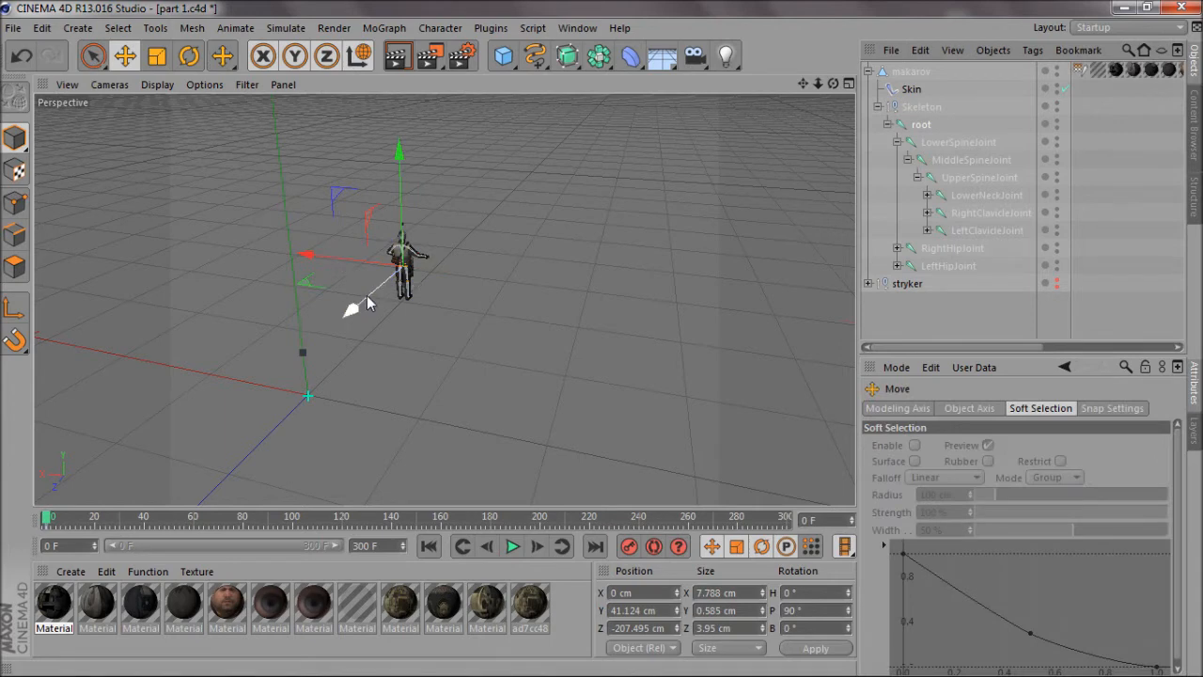
drag(367, 302, 637, 104)
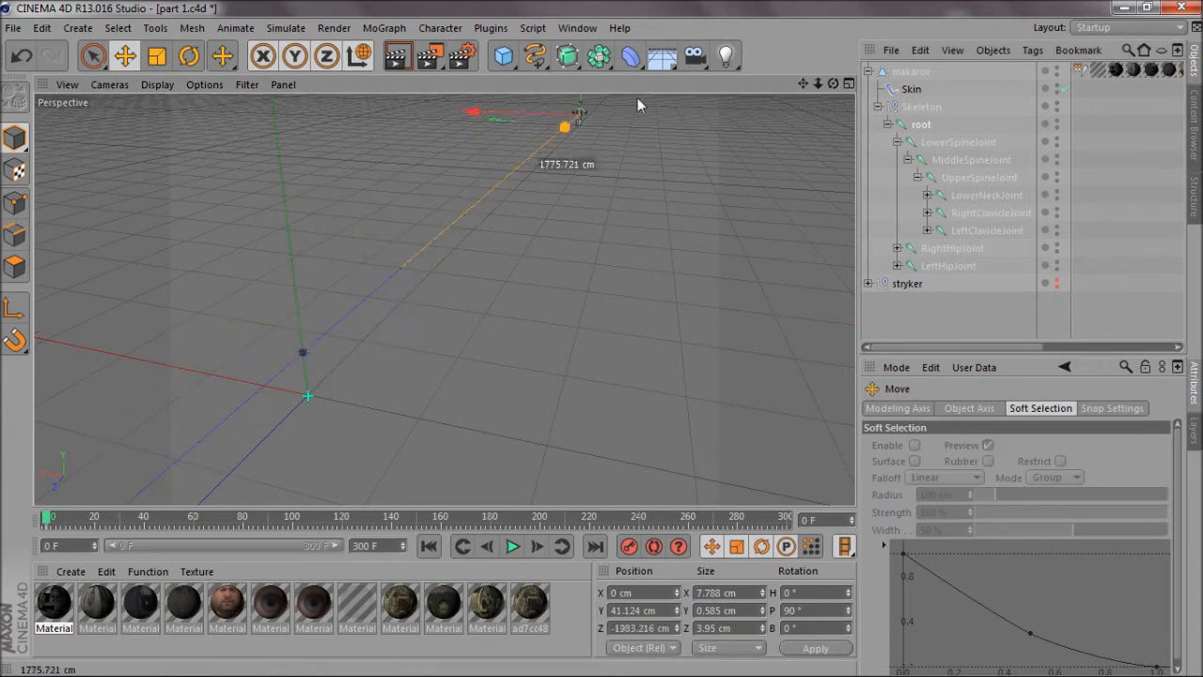
drag(617, 194, 294, 452)
scroll(294, 451, up, 6)
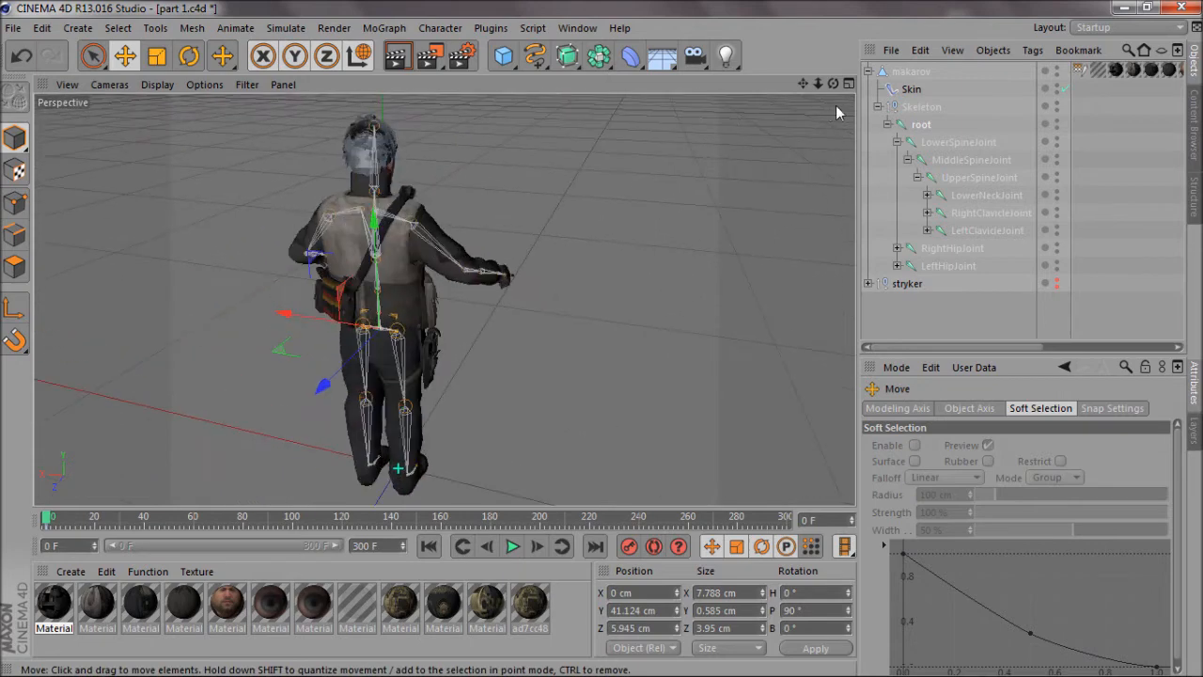
drag(834, 83, 621, 329)
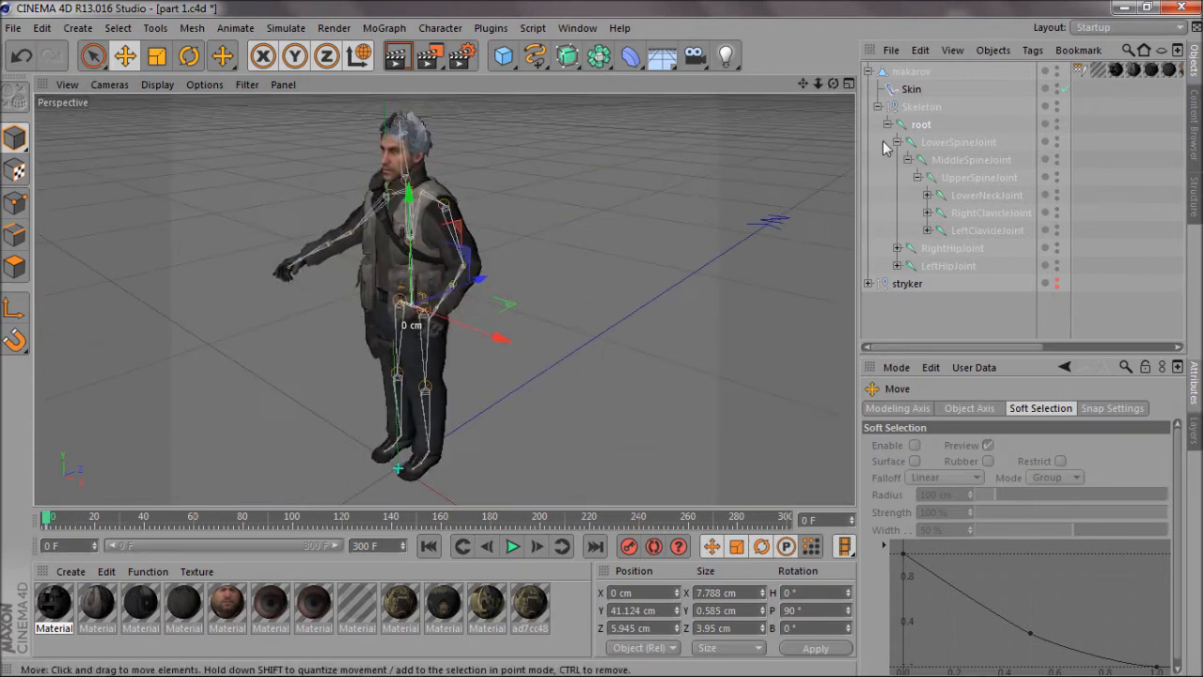
Rotate LowerNeckJoint about its vertical axis to test how the head and collar deform.
click(983, 194)
click(189, 56)
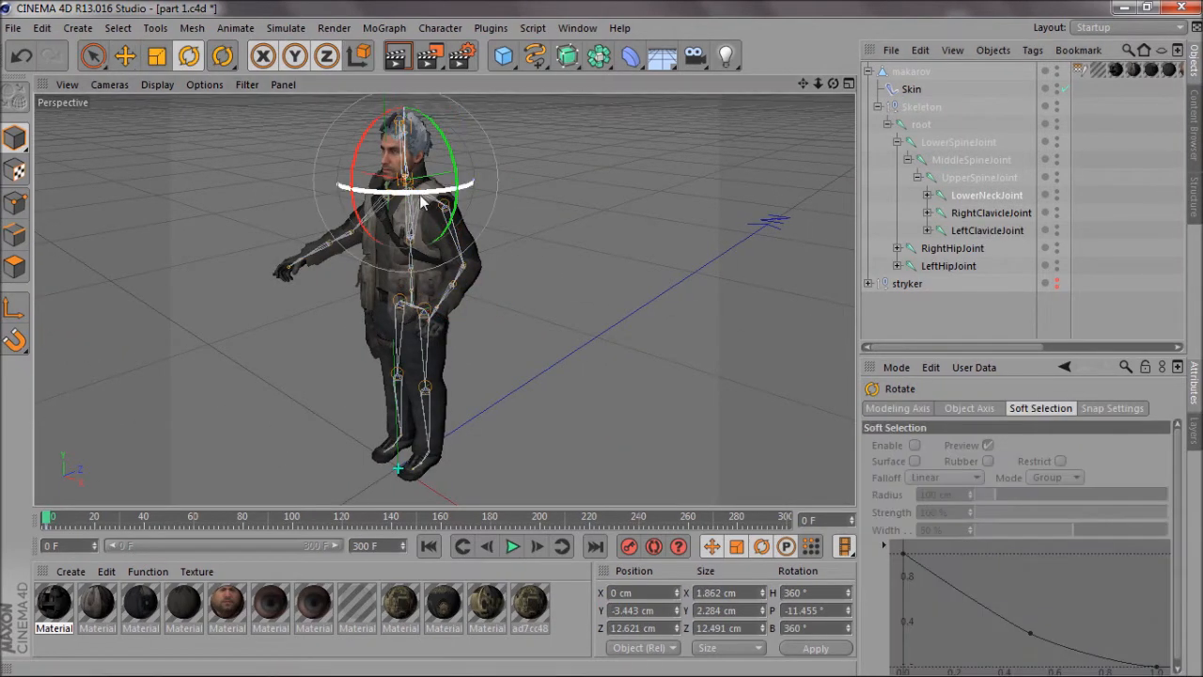
drag(442, 187, 315, 230)
scroll(399, 170, up, 5)
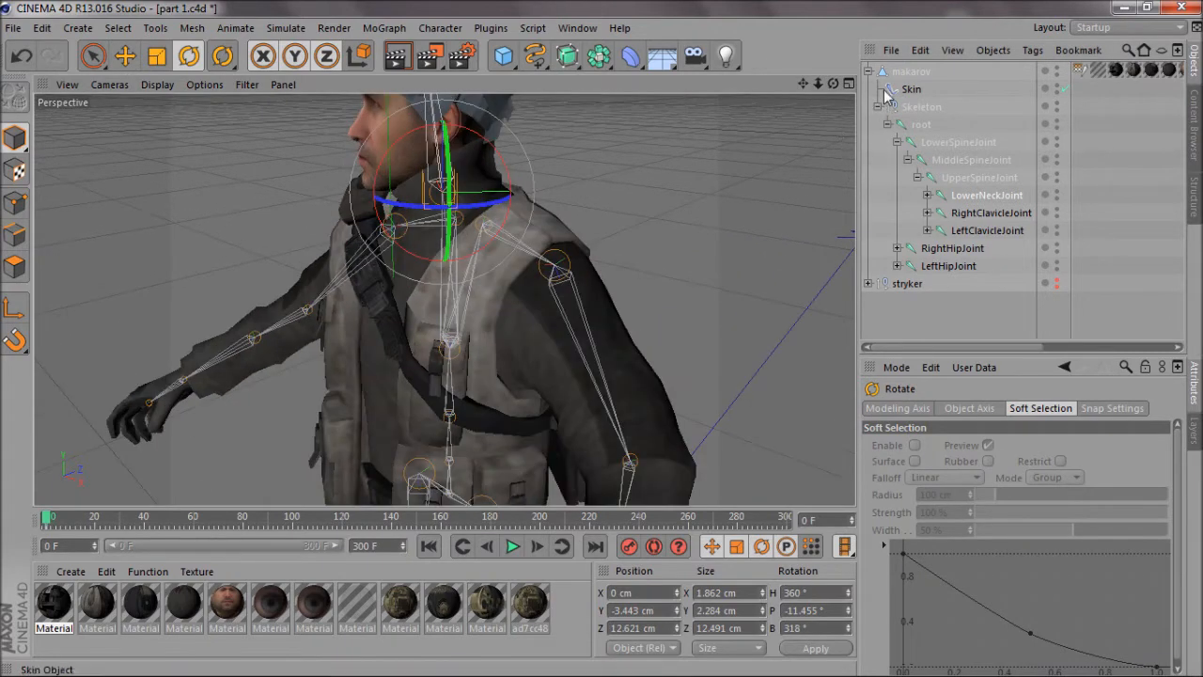
drag(833, 84, 537, 209)
mouse_move(395, 194)
mouse_down()
mouse_move(653, 191)
mouse_move(363, 193)
mouse_up()
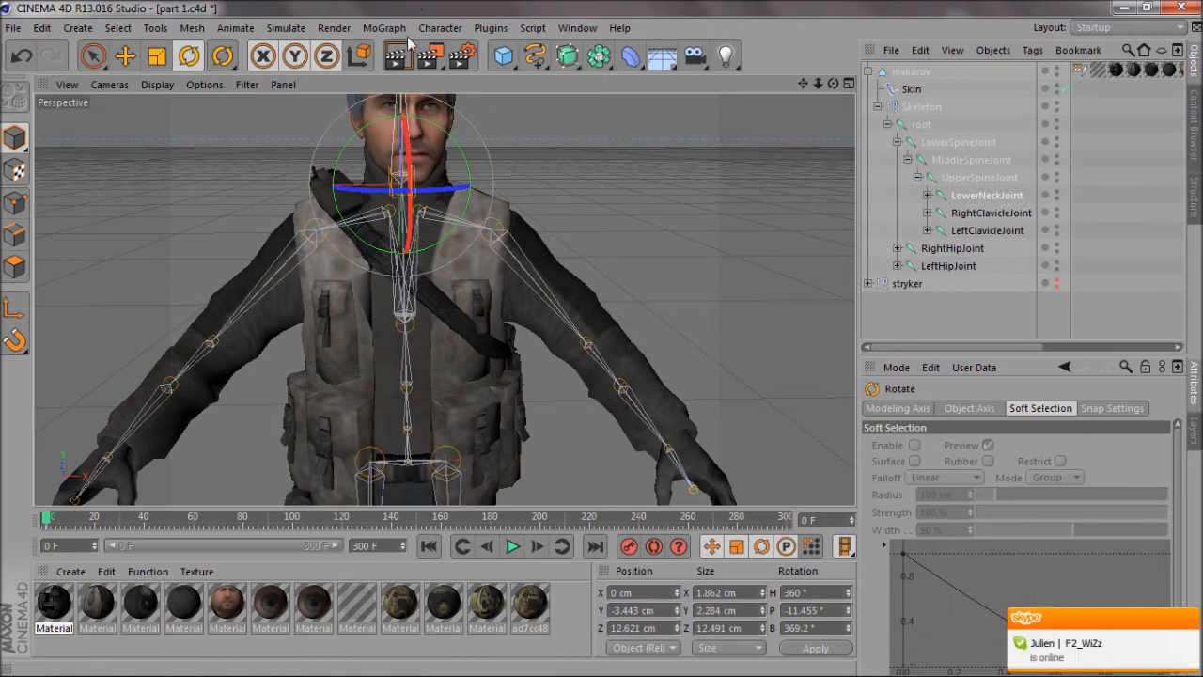
Set the Weight Tool to Erase and remove LowerNeckJoint's weights from the strap piece on the shoulder.
click(440, 27)
click(461, 256)
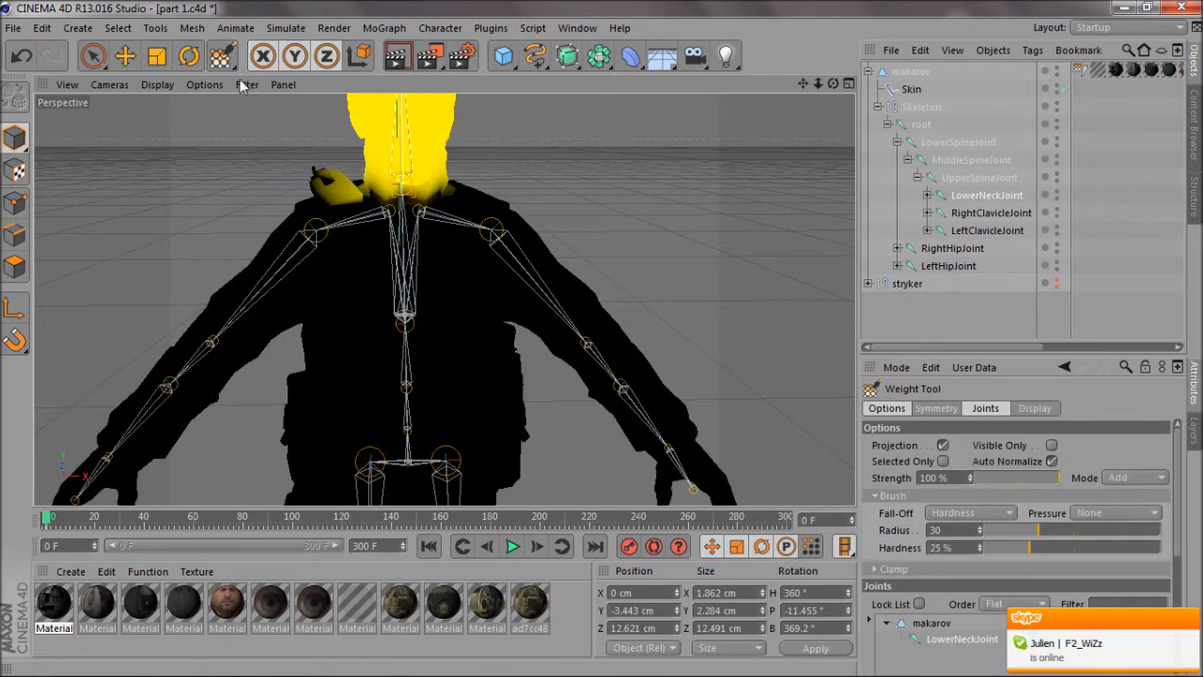
click(1136, 477)
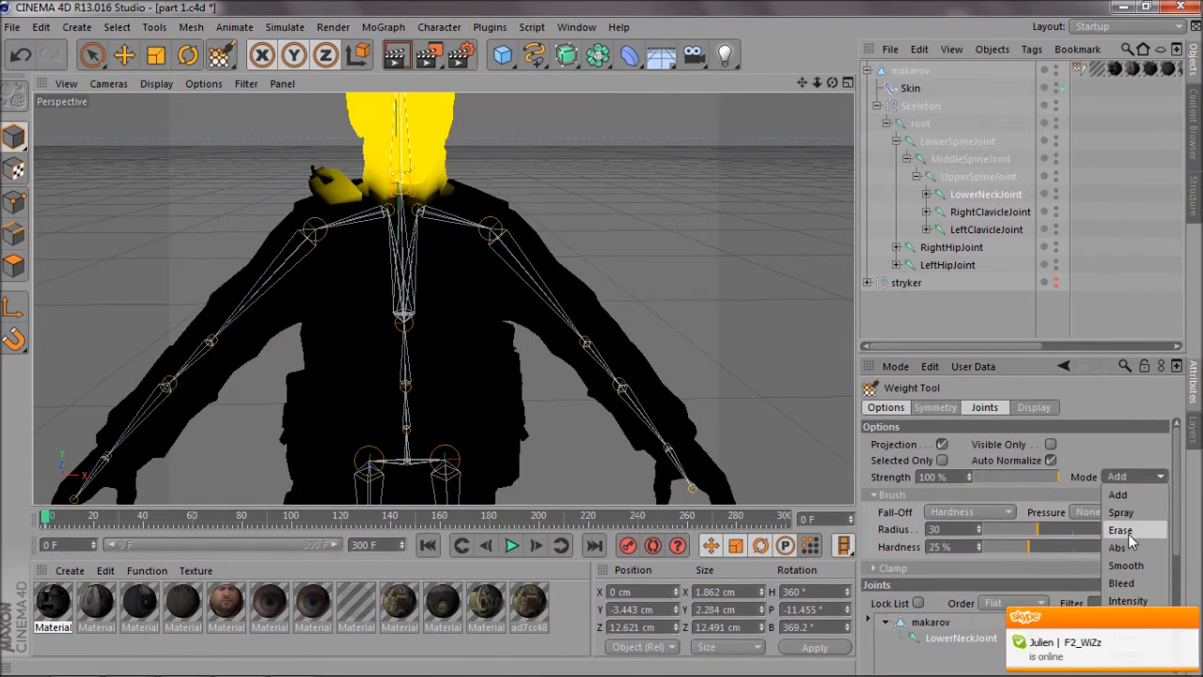
mouse_move(310, 185)
mouse_down()
mouse_move(336, 201)
mouse_move(333, 192)
mouse_move(354, 263)
mouse_up()
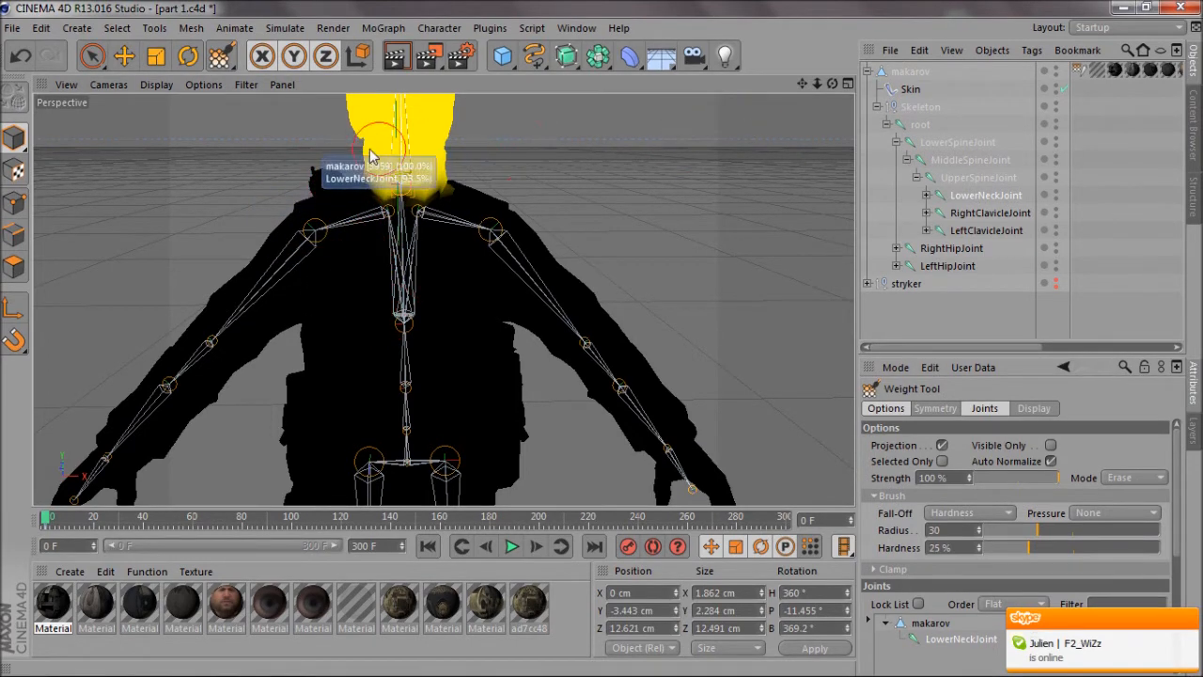
Set the Weight Tool to Add and paint UpperSpineJoint's weights onto the shoulder strap piece.
click(978, 179)
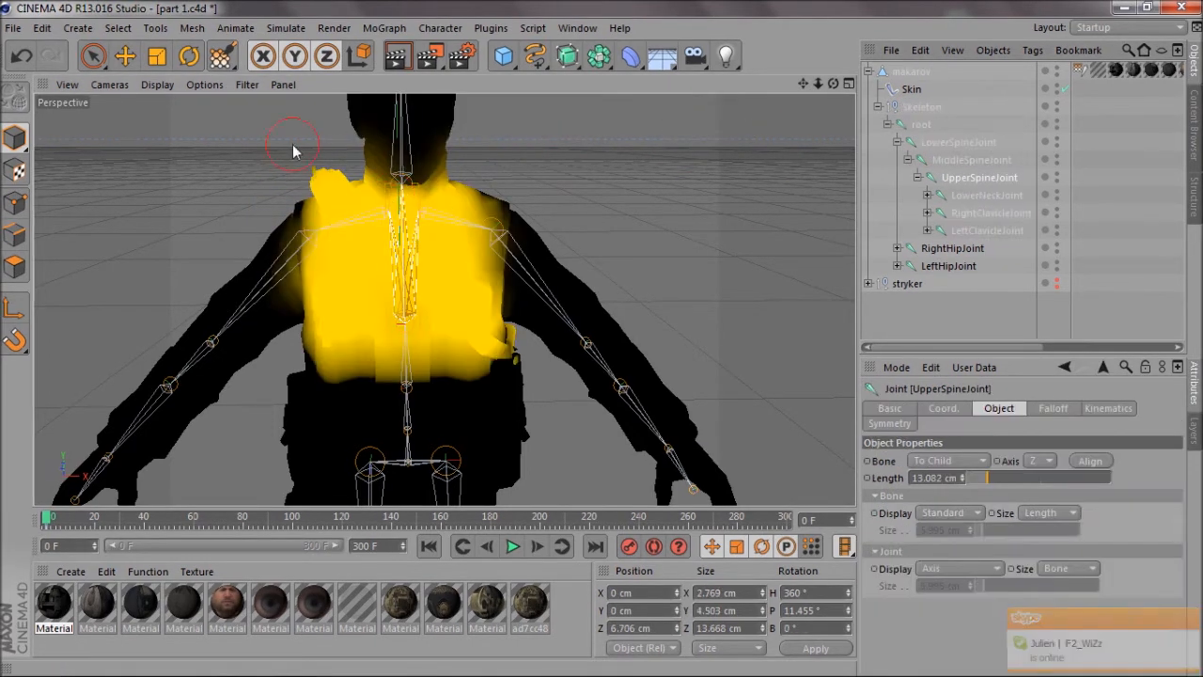
click(221, 58)
click(1135, 478)
click(1132, 495)
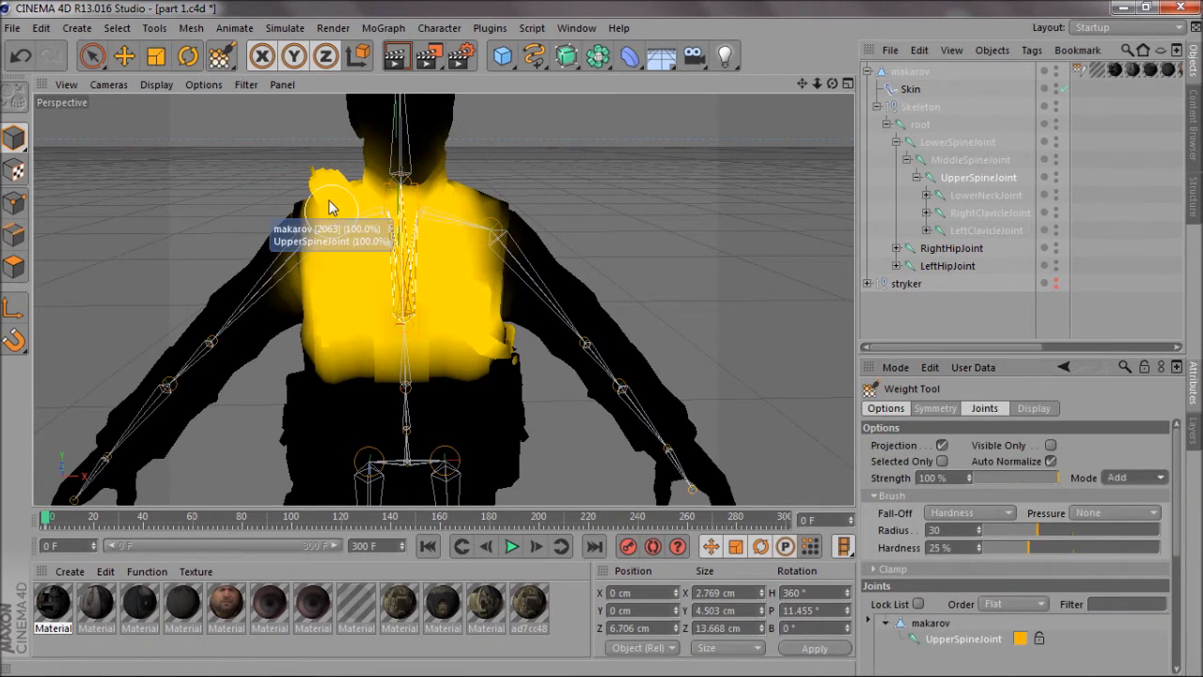
Test the repaired shoulder strap by rotating LowerNeckJoint, and undo the rotation.
click(188, 57)
click(982, 196)
drag(435, 199, 369, 225)
key(ctrl+z)
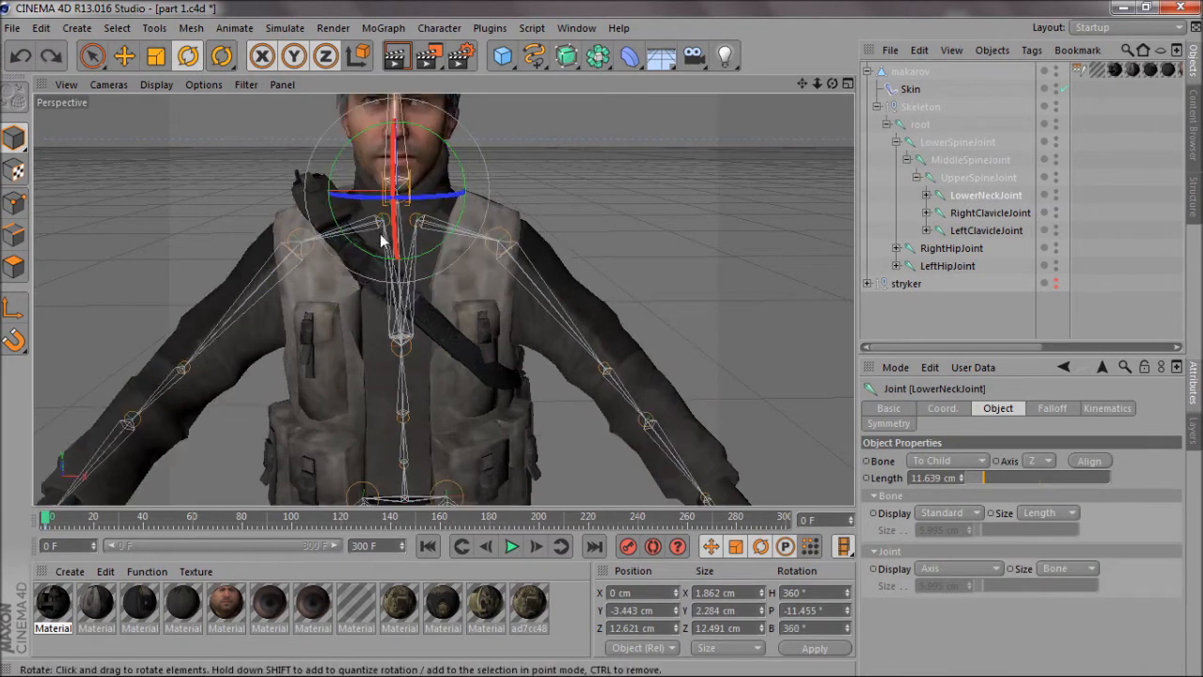
Save the project and bring the stryker back into view with makarov's hierarchy collapsed.
click(13, 27)
click(46, 175)
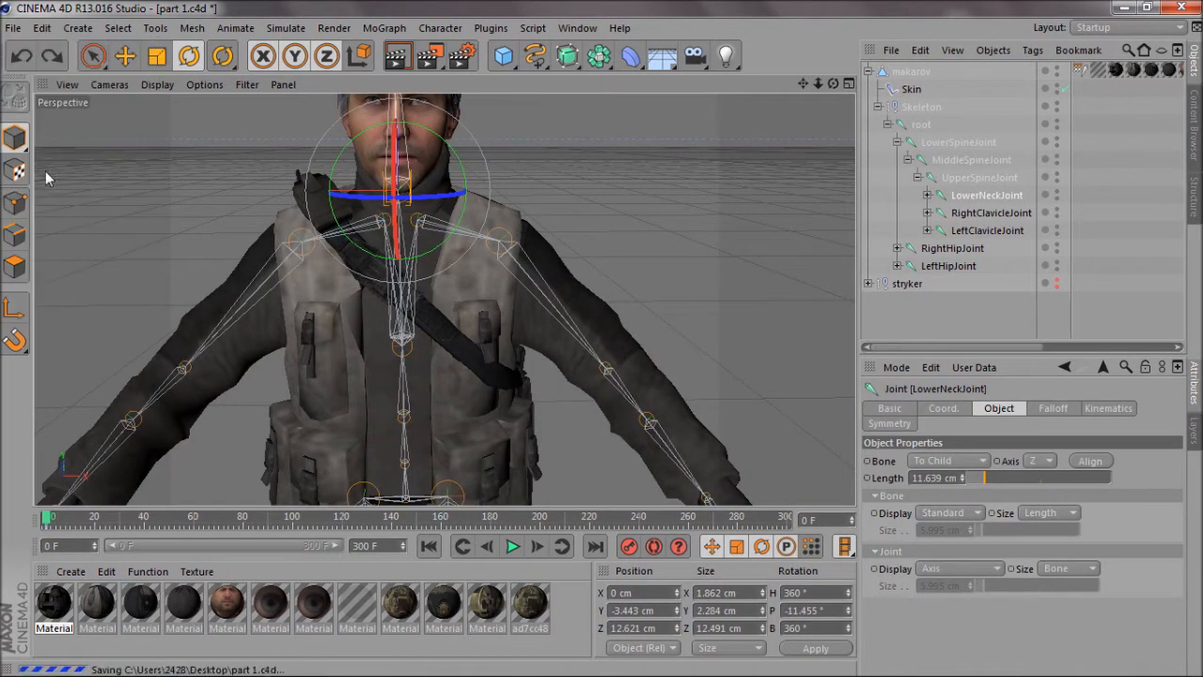
click(124, 56)
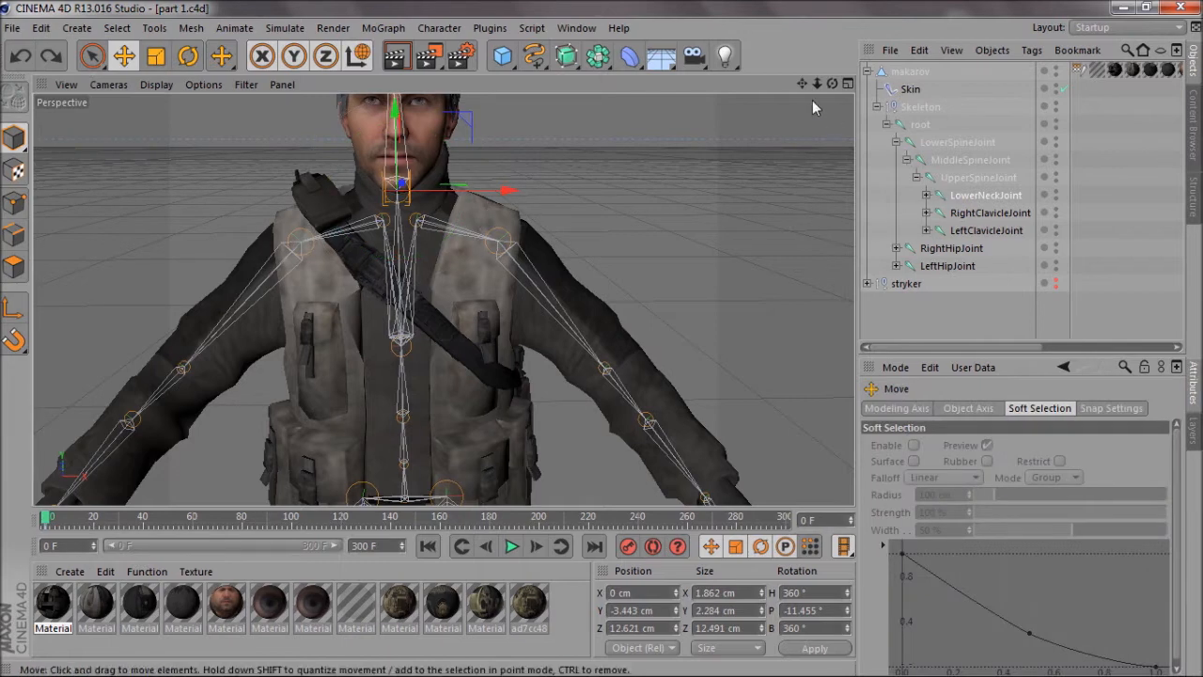
click(877, 106)
click(866, 71)
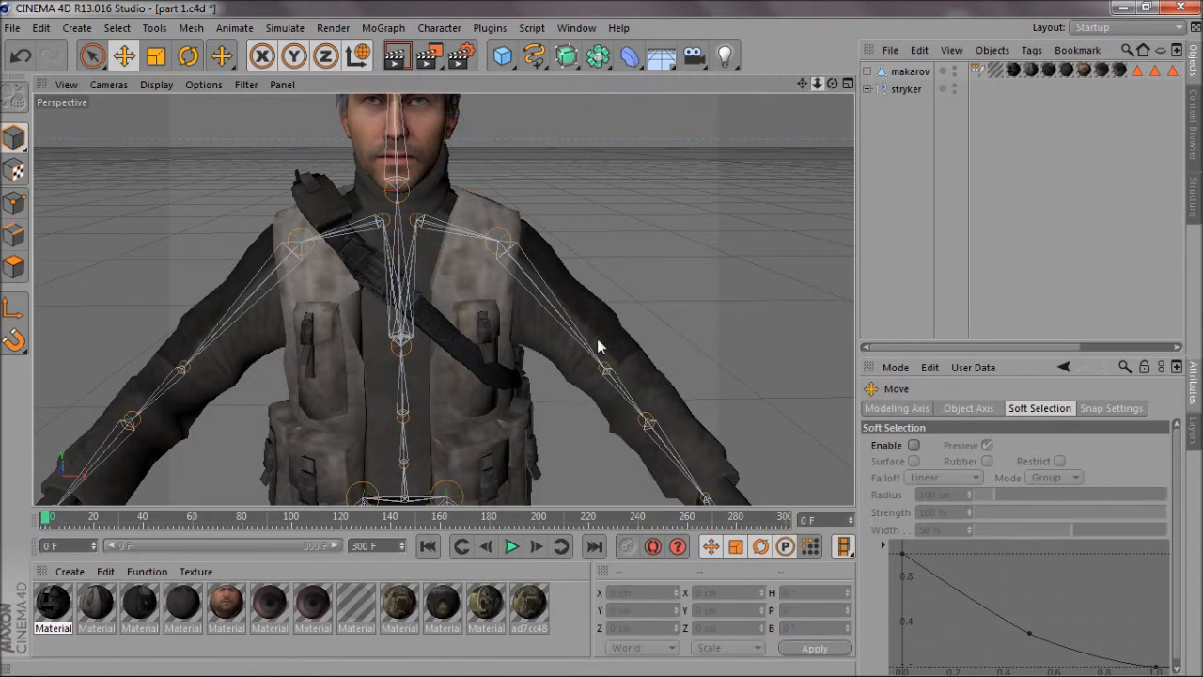
In the Top view, move makarov along Z, ending at about 7.4 cm near the world origin.
drag(818, 83, 816, 84)
middle_click(690, 213)
middle_click(690, 214)
click(910, 72)
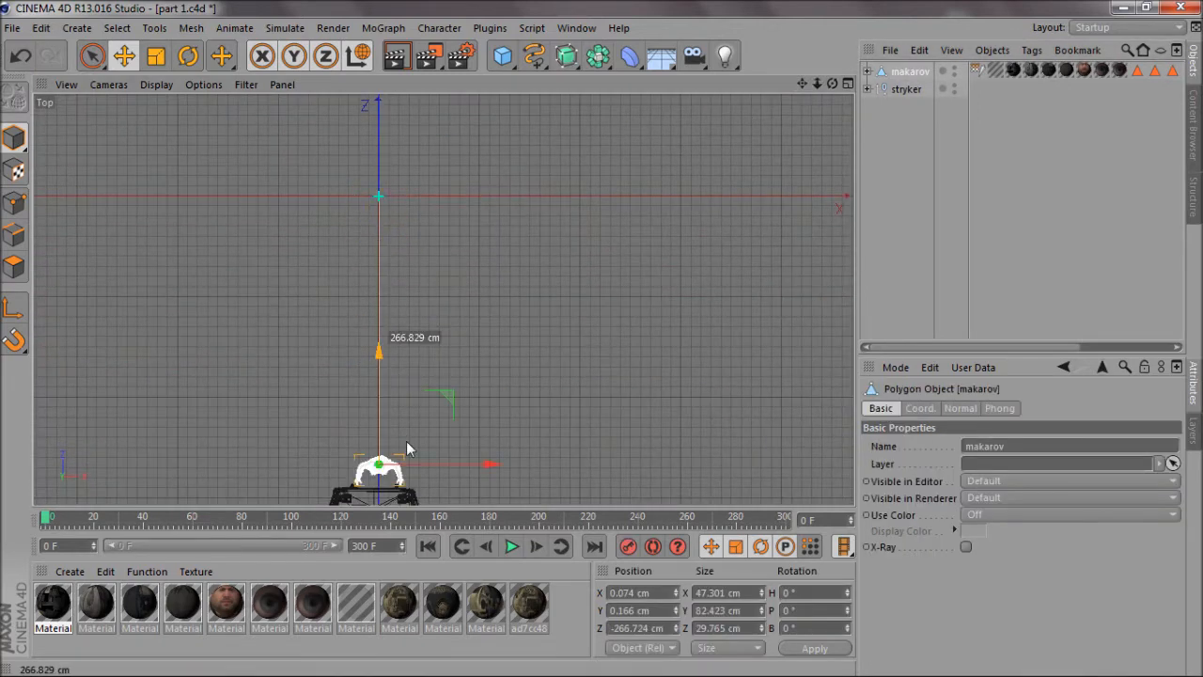
drag(407, 450, 407, 464)
drag(597, 306, 613, 338)
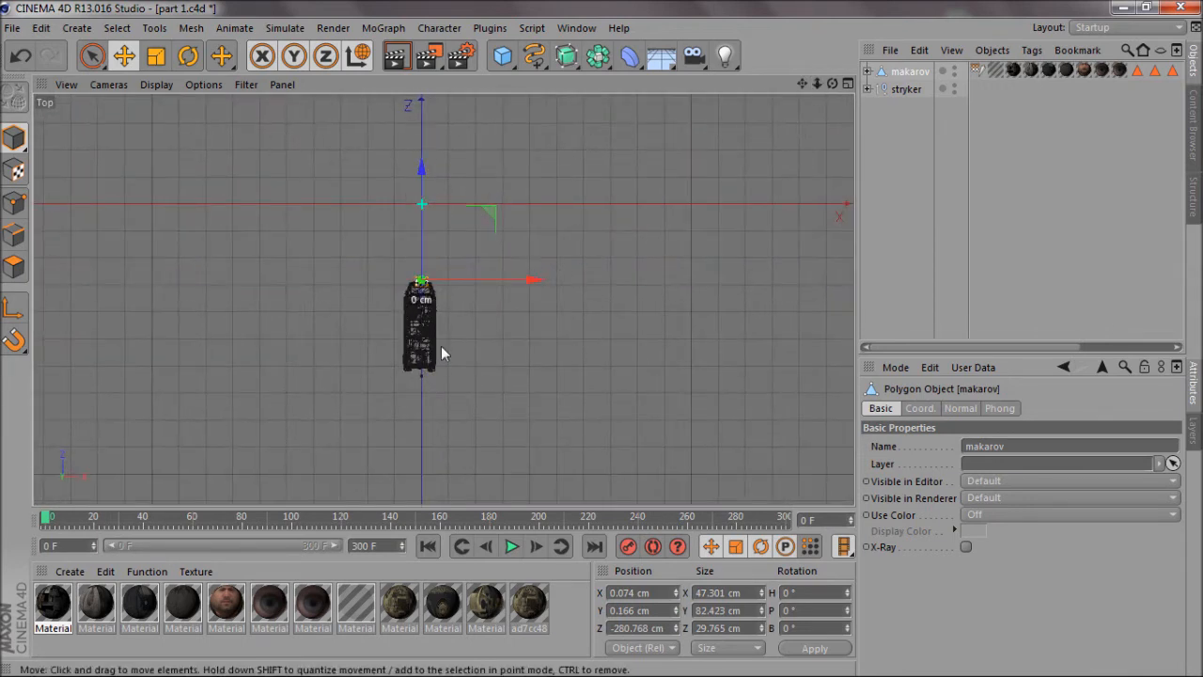
drag(420, 169, 420, 166)
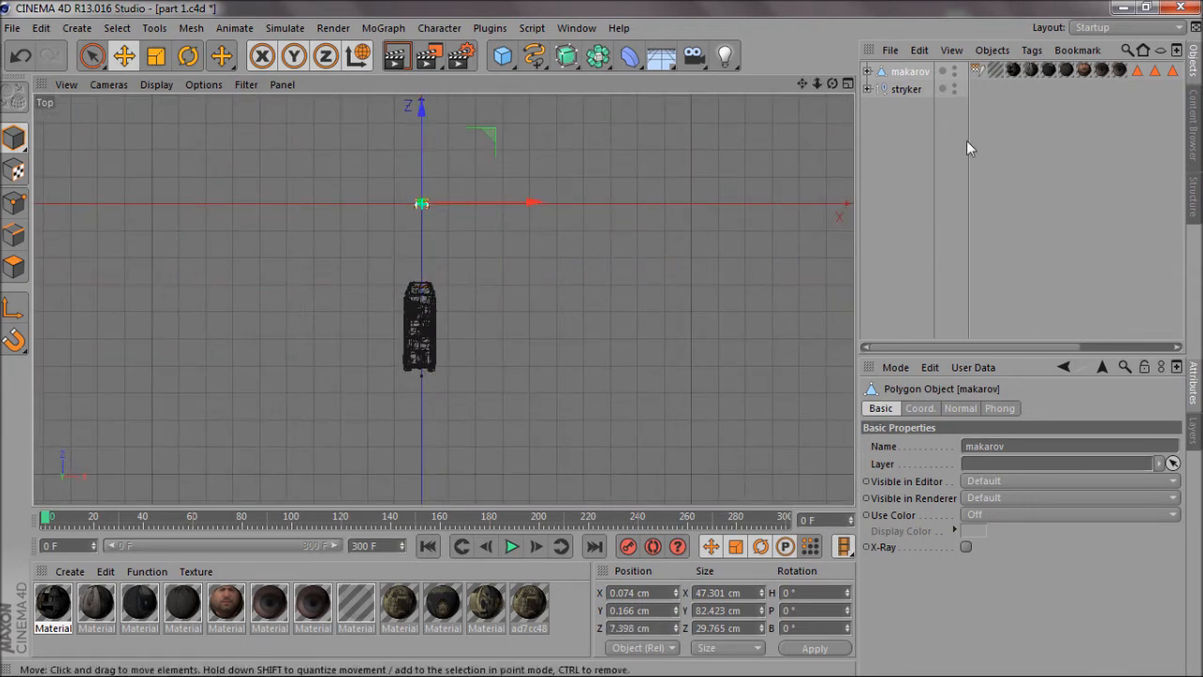
Select stryker, move the timeline to frame 55, and view the vehicle from the front in the Perspective view.
click(905, 89)
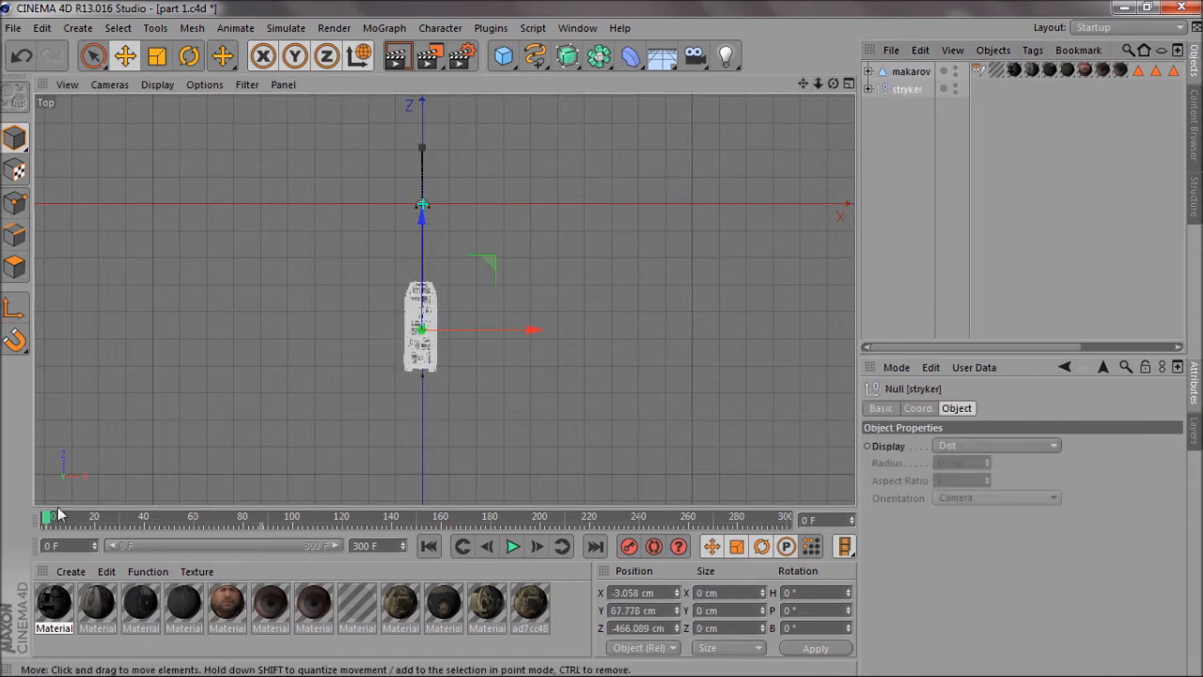
drag(47, 522, 174, 528)
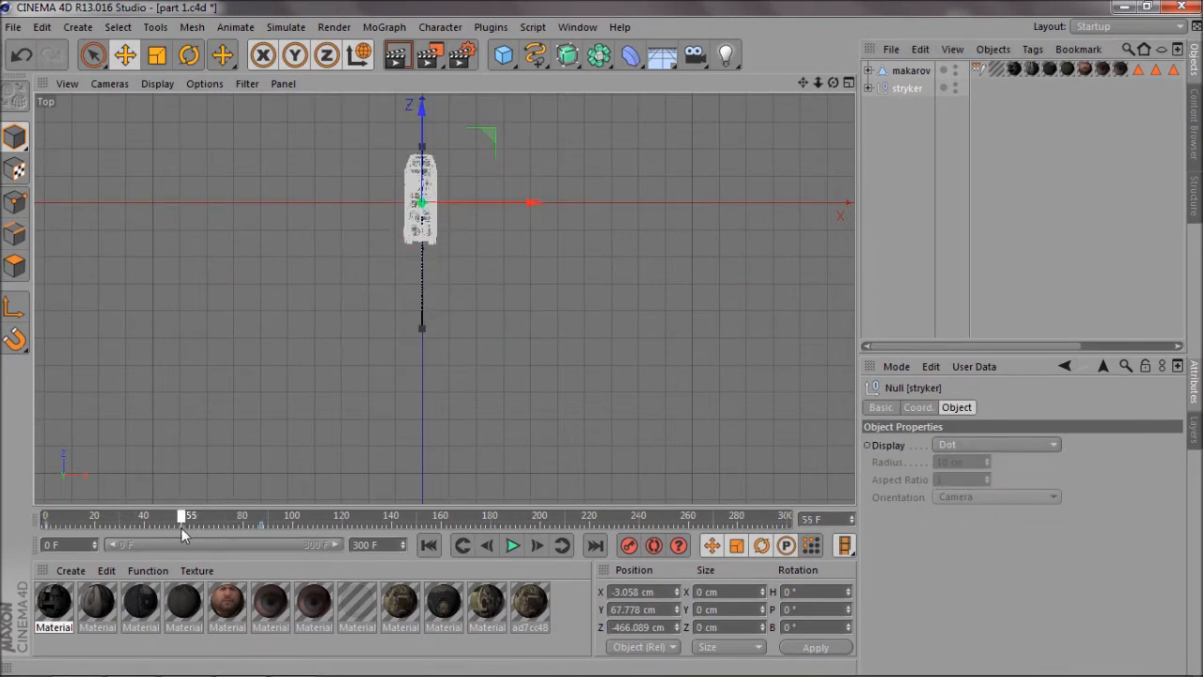
middle_click(358, 225)
middle_click(365, 188)
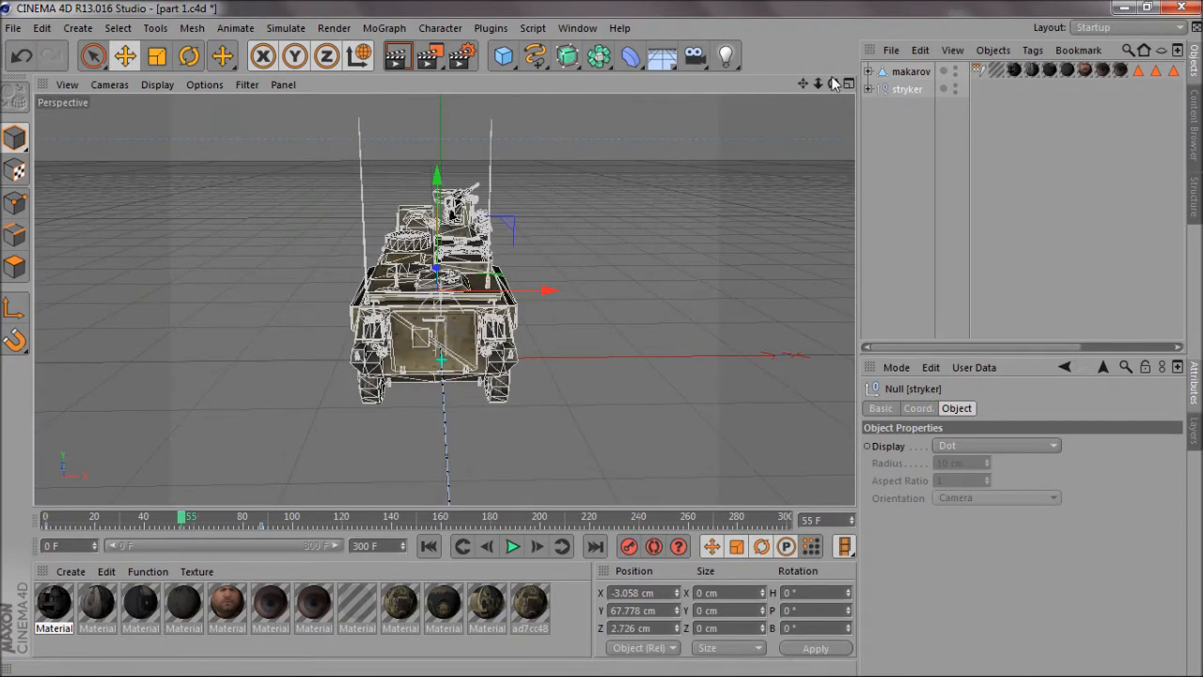
mouse_move(832, 82)
mouse_down()
mouse_move(588, 340)
mouse_move(602, 338)
mouse_up()
Move makarov in front of the stryker to about 161.2 cm in Z, and raise it to about 41.9 cm in Y.
click(445, 388)
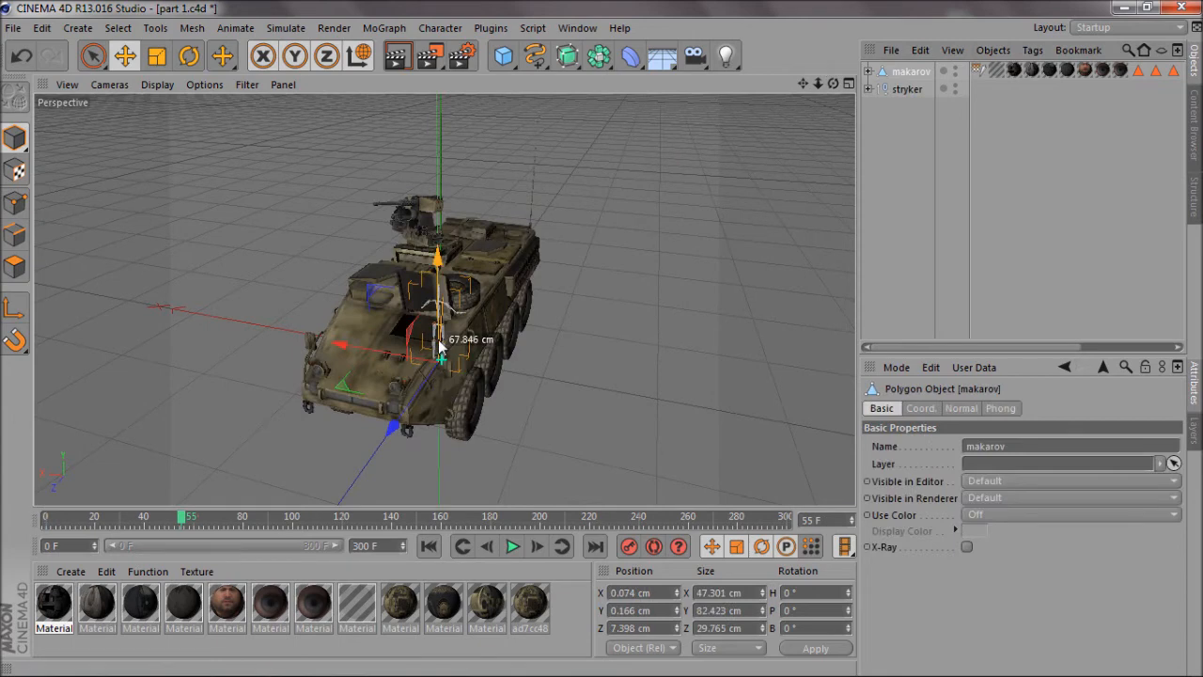
drag(392, 416, 350, 487)
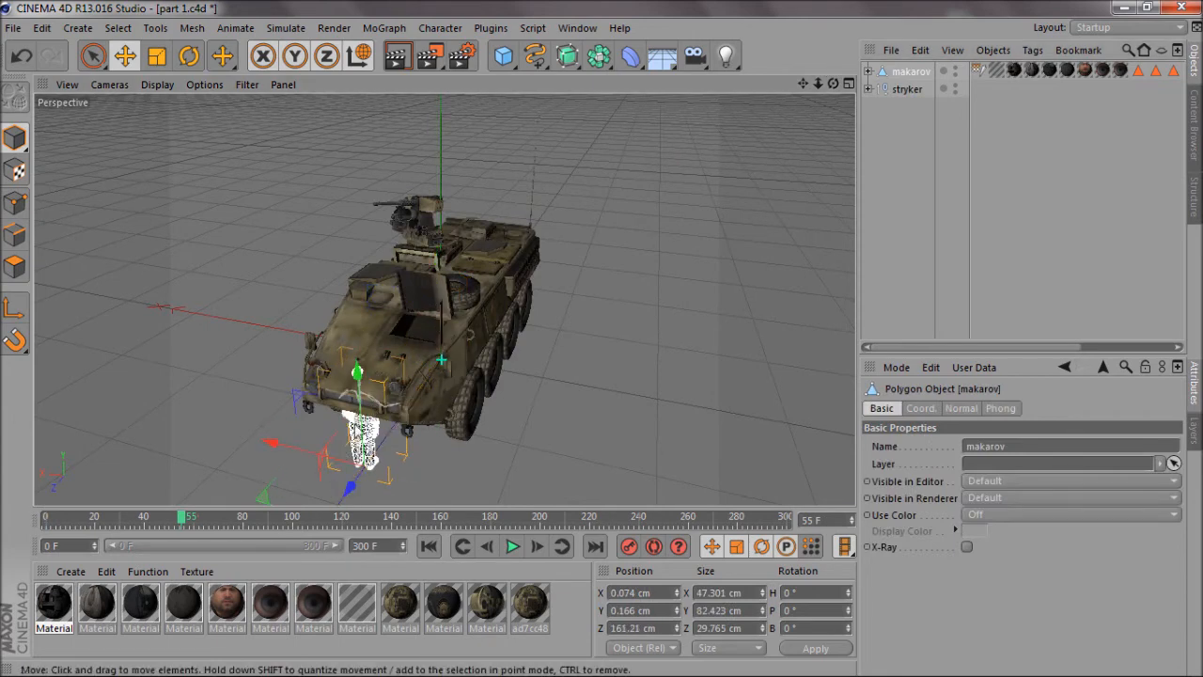
drag(363, 400, 362, 352)
Rotate the makarov character about its vertical axis to a heading of 180°.
click(189, 57)
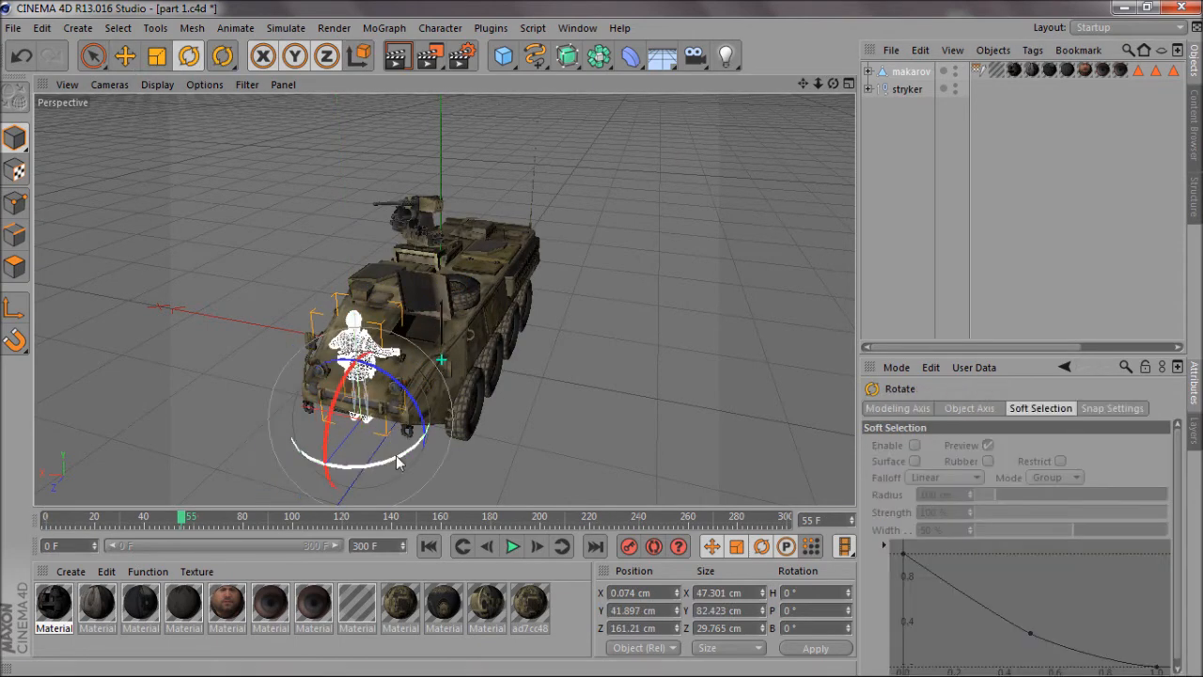
drag(398, 458, 375, 464)
click(842, 595)
text(48)
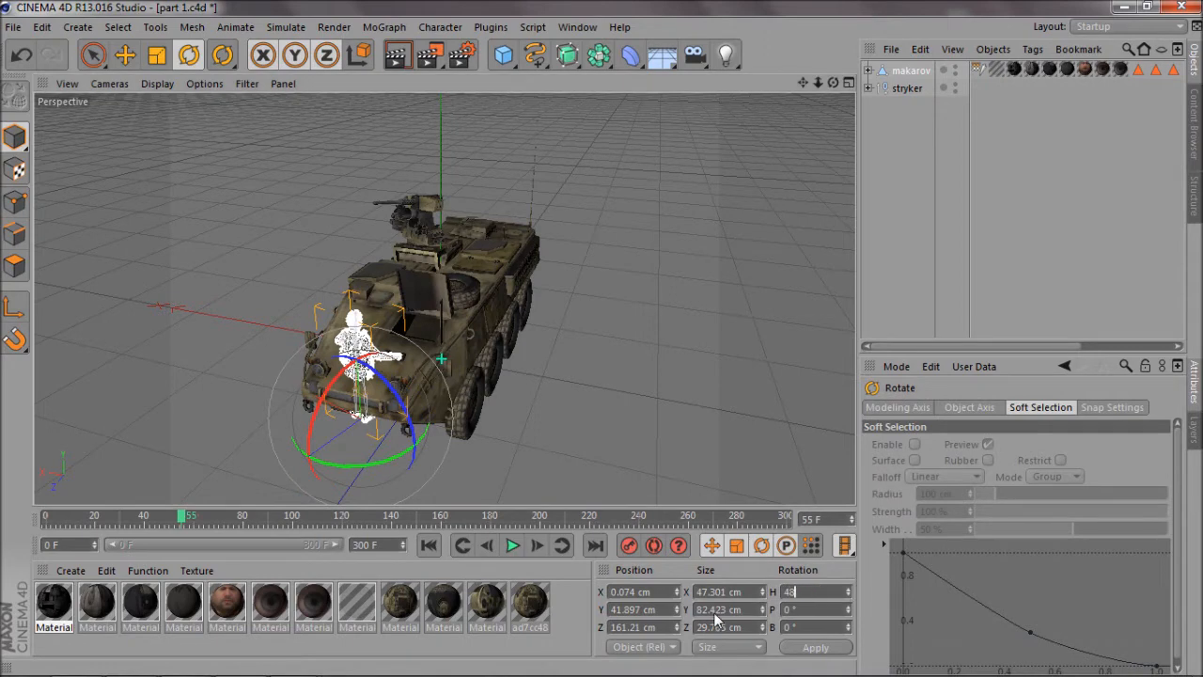
text(0)
key(Return)
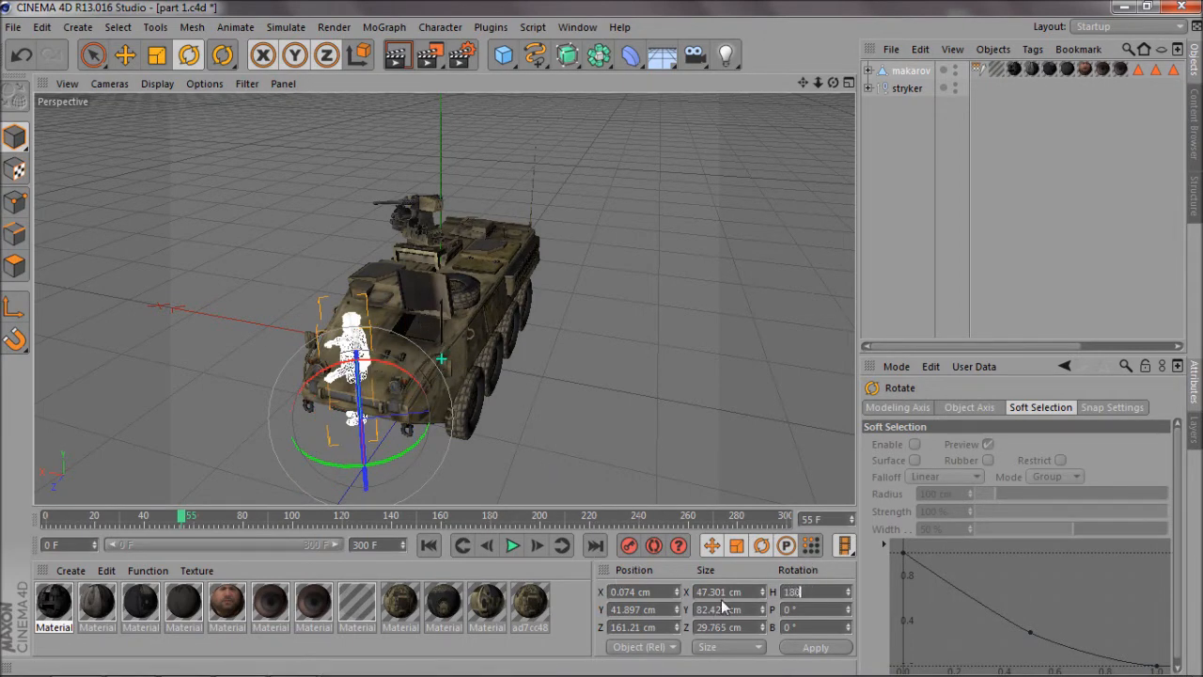
key(Return)
Move makarov into the stryker's front hatch opening, to about -23 cm in X and 110.7 cm in Z.
scroll(280, 416, up, 5)
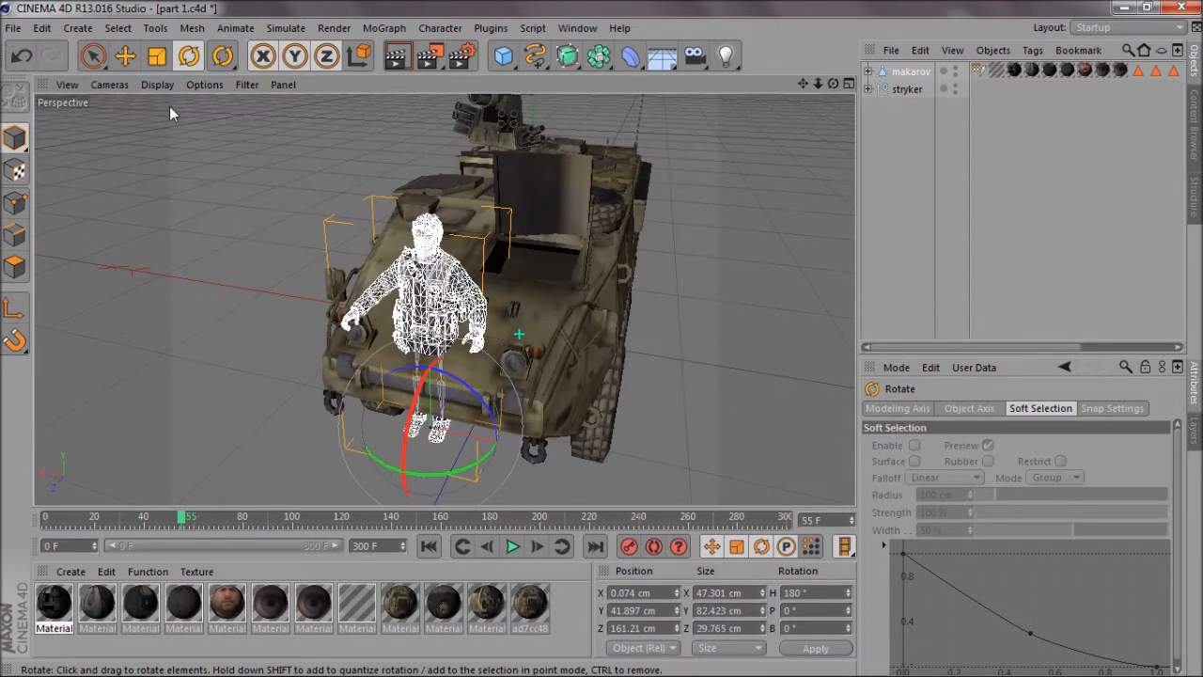
click(125, 57)
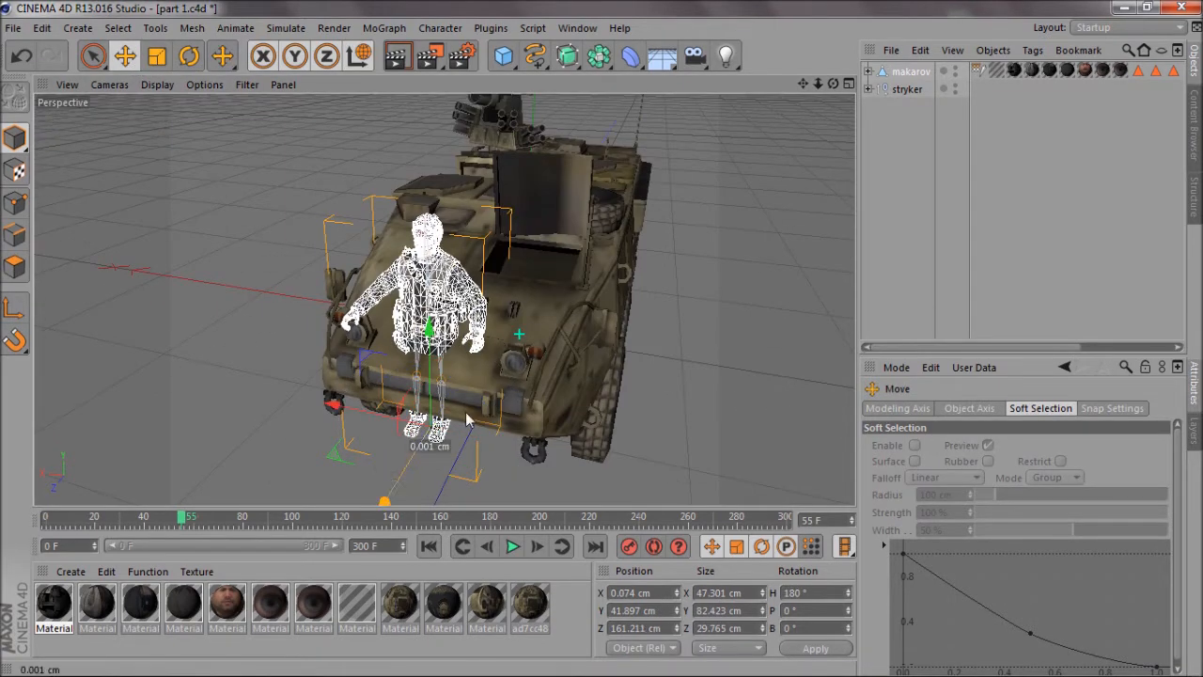
drag(466, 413, 523, 369)
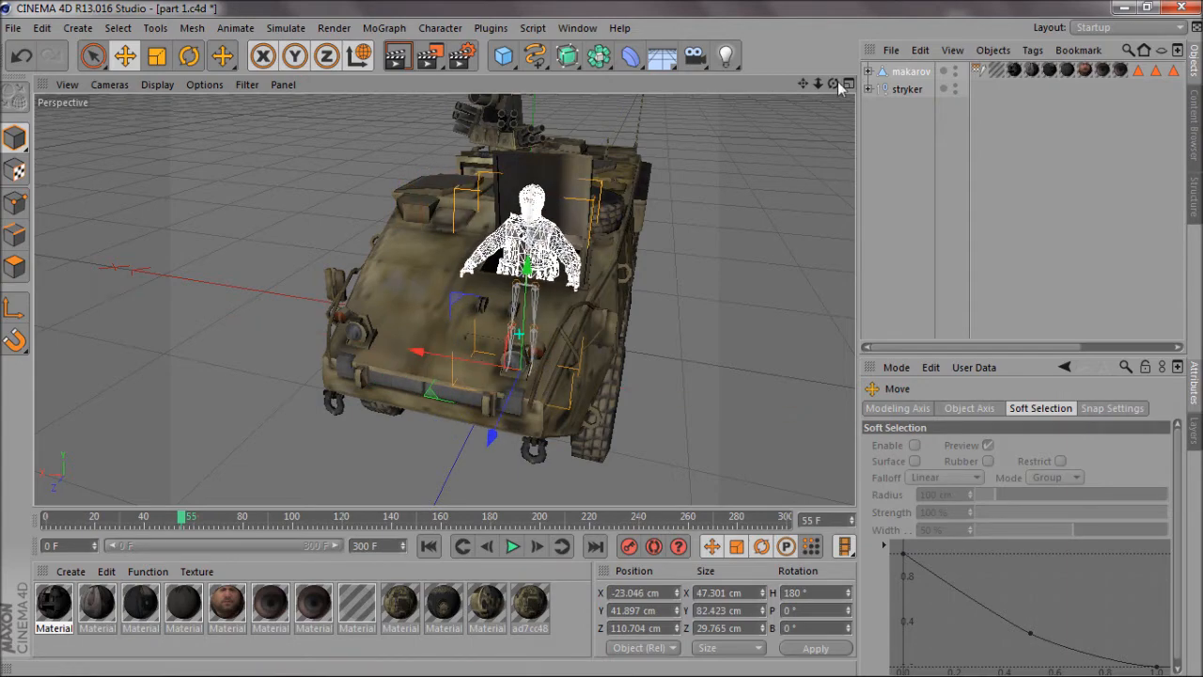
mouse_move(835, 84)
mouse_down()
mouse_move(596, 349)
mouse_move(834, 84)
mouse_up()
Select the hatch within the stryker hierarchy and, at frame 39, rotate it closed to a pitch of about -20.7°.
click(868, 89)
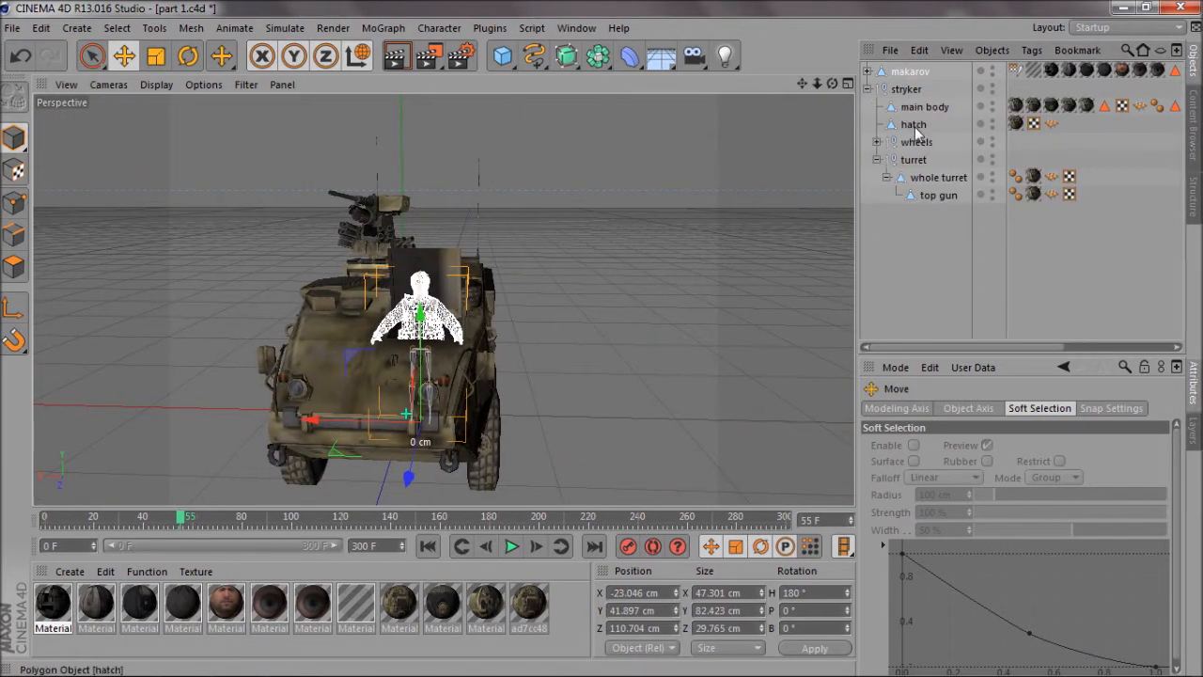
click(915, 126)
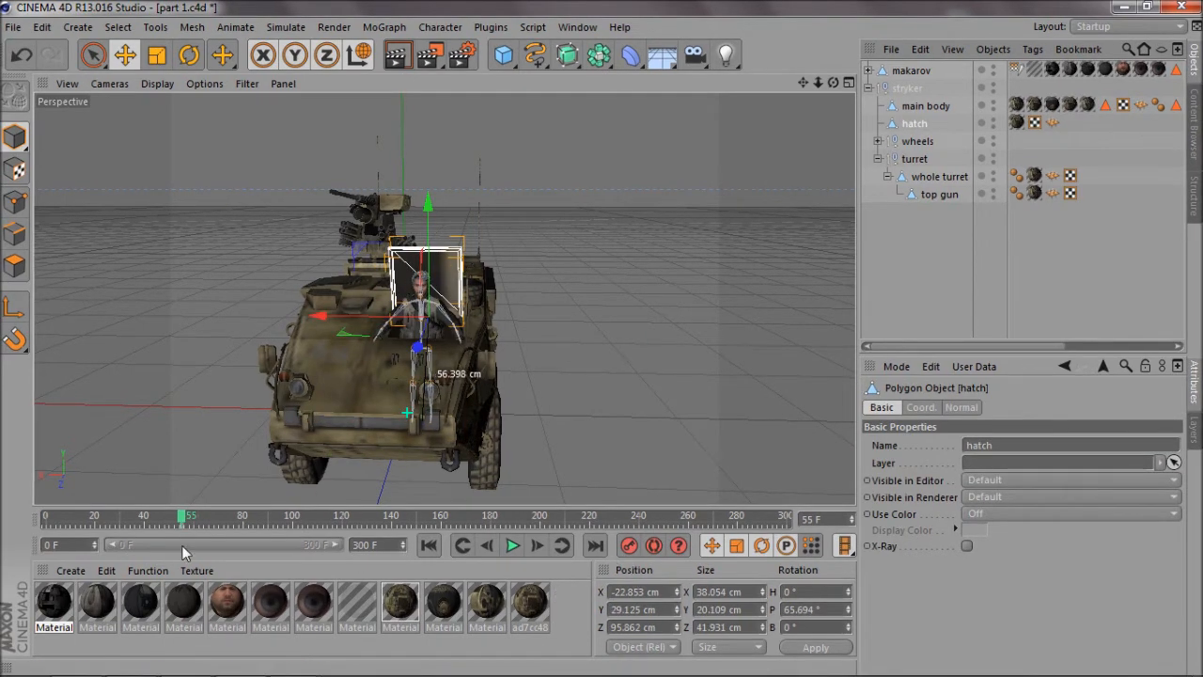
drag(181, 517, 73, 537)
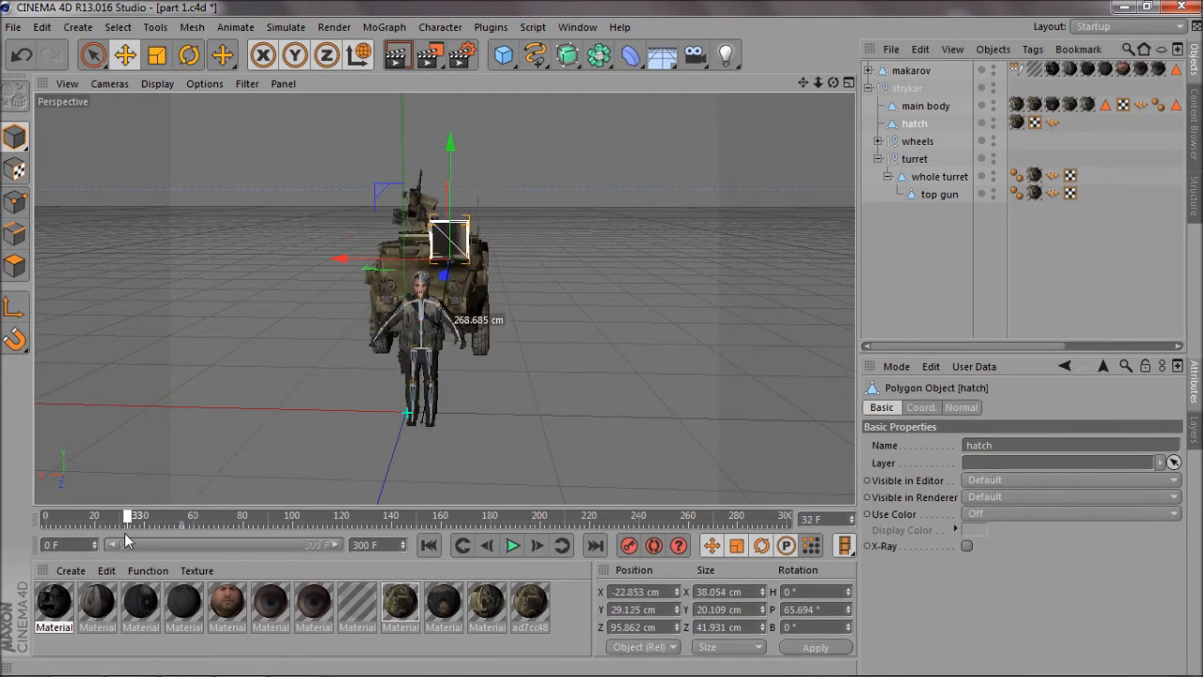
mouse_move(151, 536)
mouse_down()
mouse_move(211, 537)
mouse_move(143, 531)
mouse_up()
key(r)
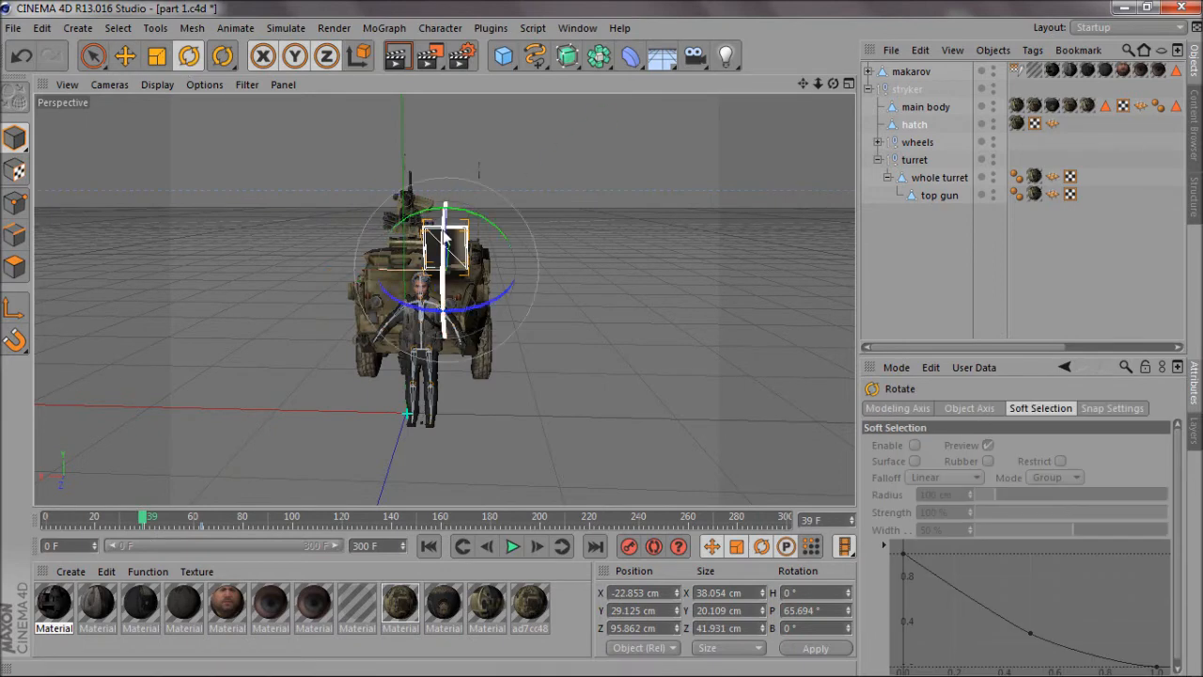
scroll(475, 263, up, 8)
drag(402, 281, 402, 467)
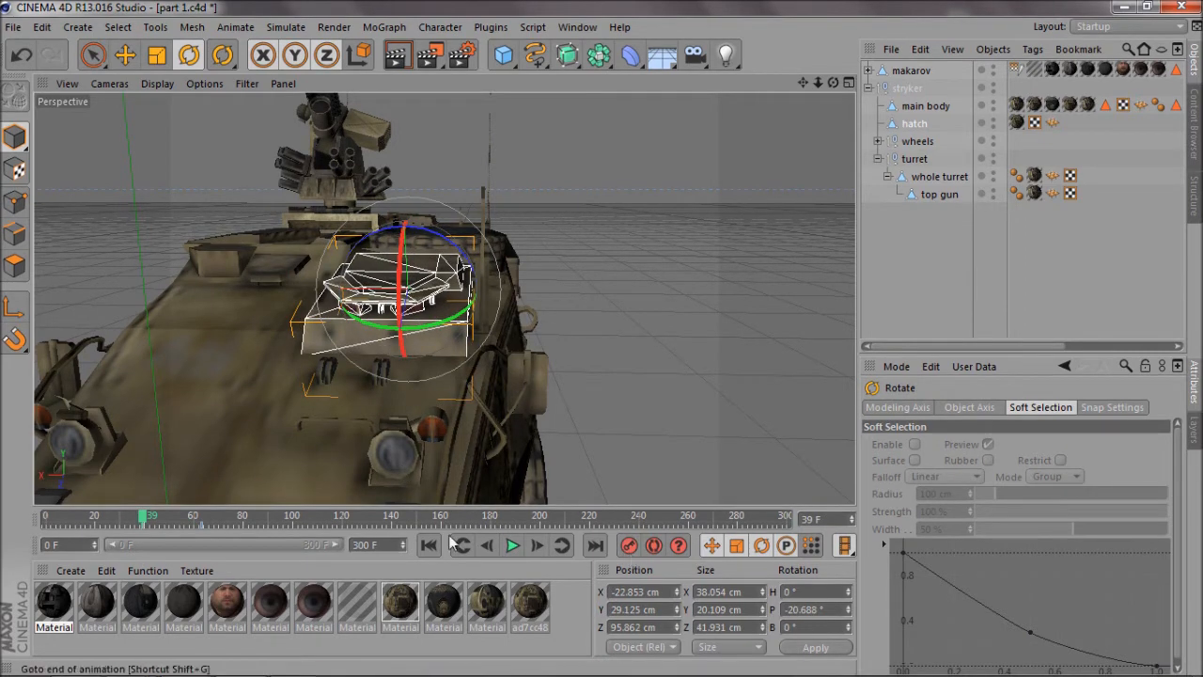
Set the timeline to frame 55, clear the selection, and bring makarov in the open hatch into close view.
scroll(602, 346, down, 8)
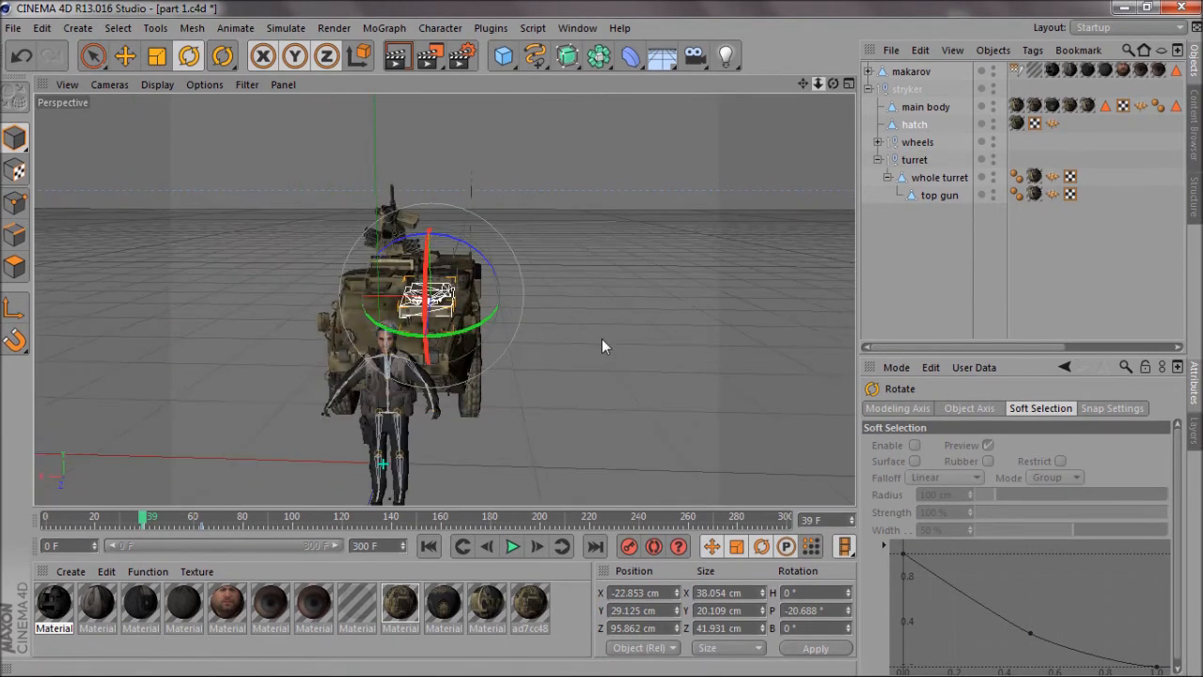
alt+drag(603, 344, 598, 320)
drag(152, 520, 182, 535)
alt+drag(601, 339, 509, 379)
scroll(509, 379, up, 2)
click(893, 262)
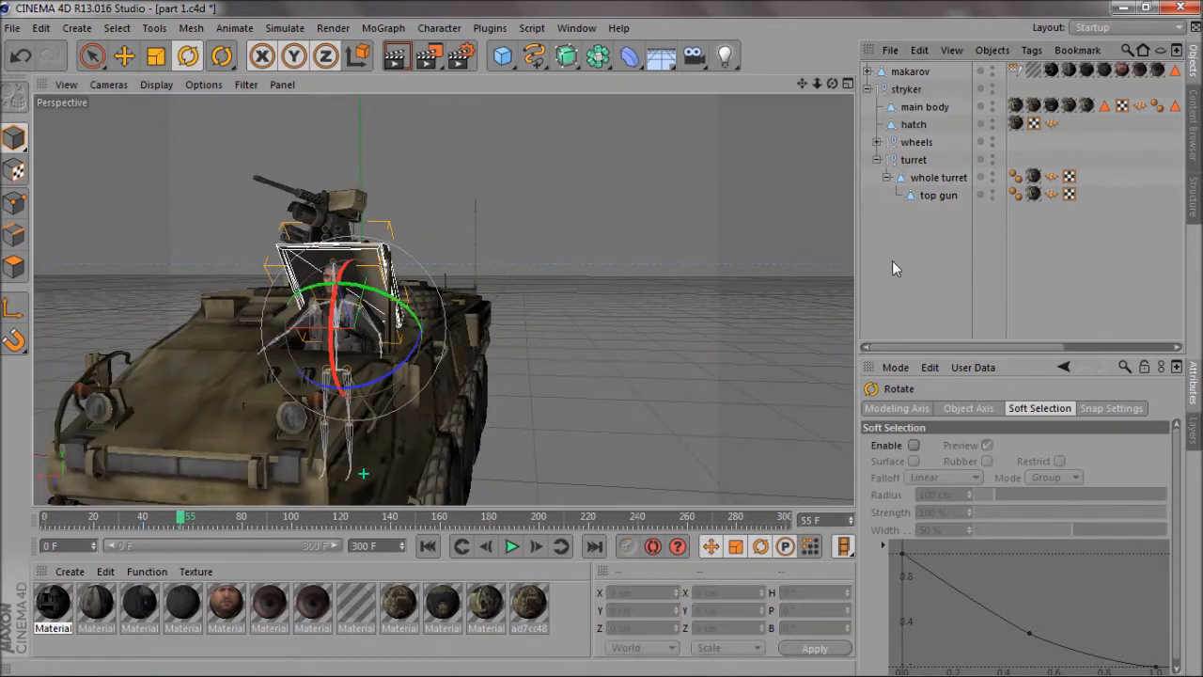
scroll(336, 379, up, 3)
Fine-tune makarov's position in the hatch opening to about -24.6 cm in X and 113.1 cm in Z.
click(125, 57)
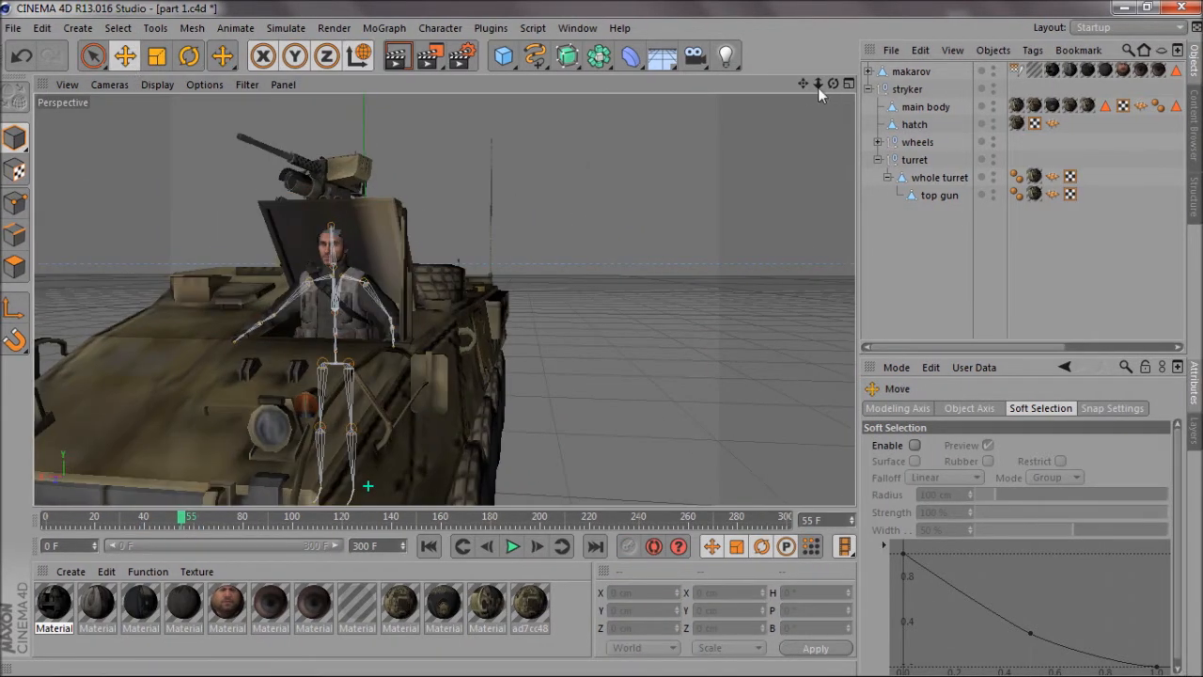
drag(817, 84, 602, 338)
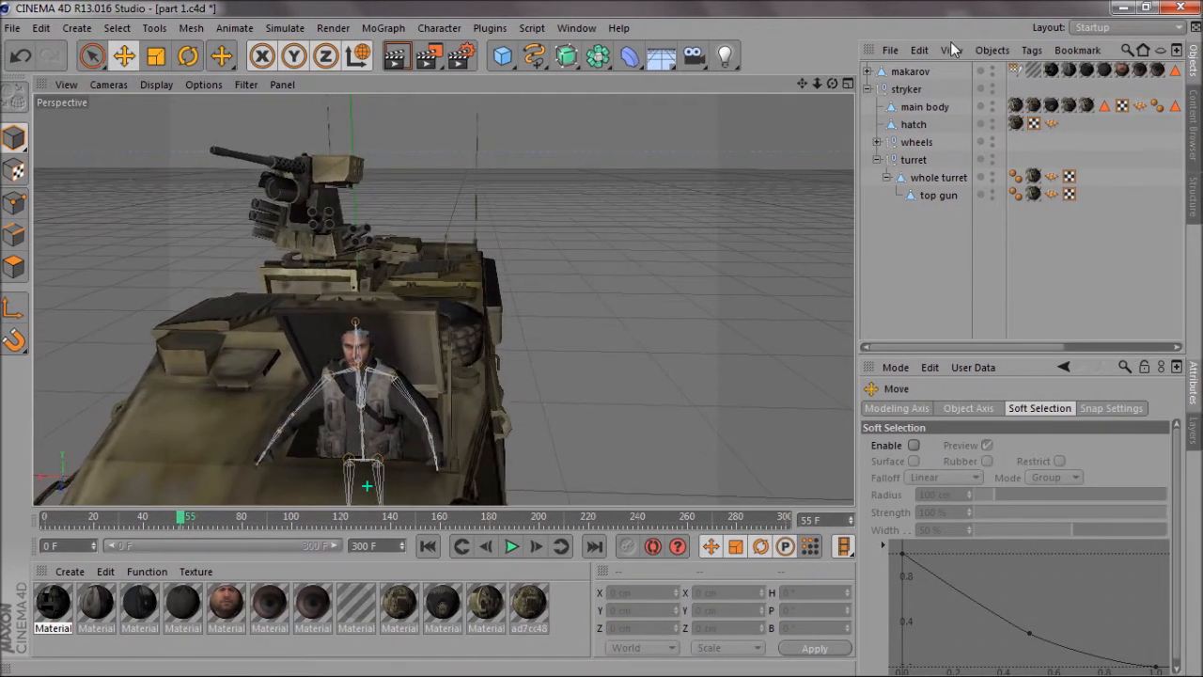
click(348, 473)
drag(802, 83, 721, 182)
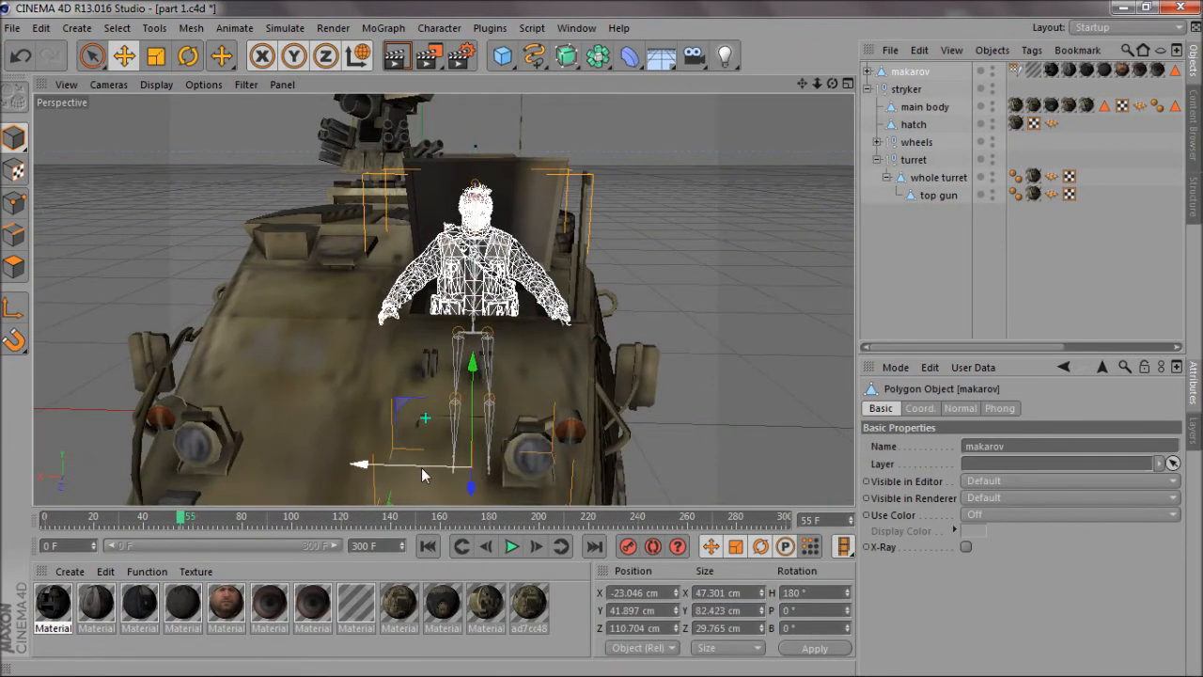
drag(422, 473, 428, 474)
drag(833, 85, 601, 339)
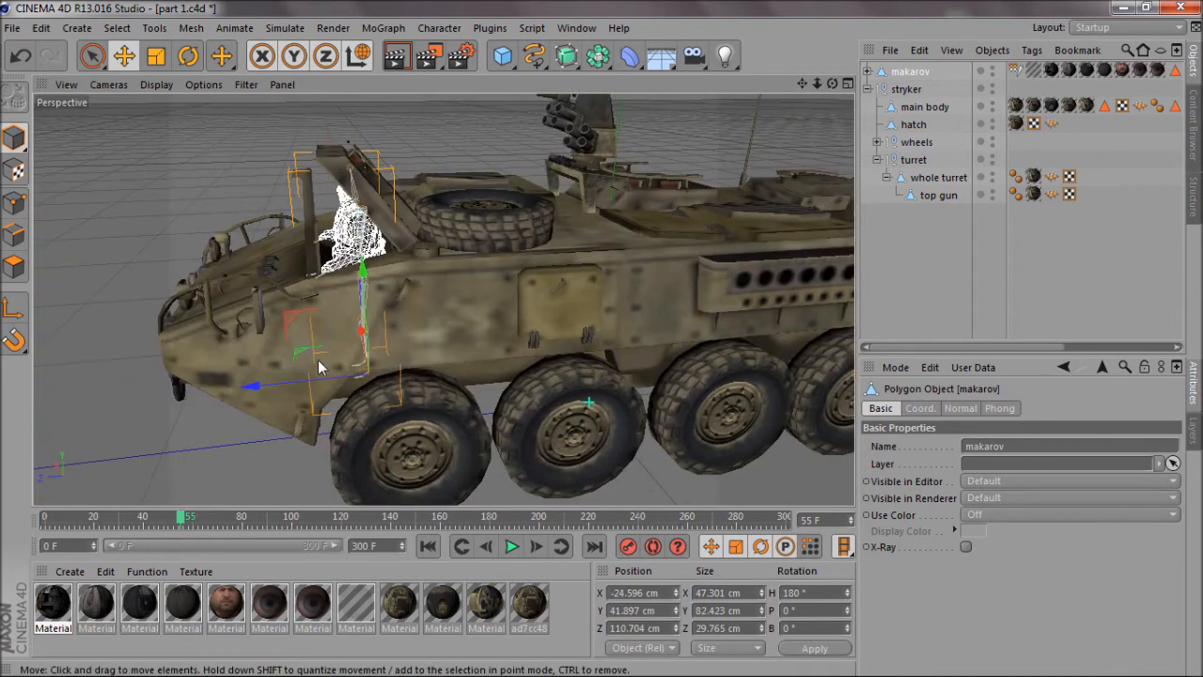
drag(327, 384, 318, 383)
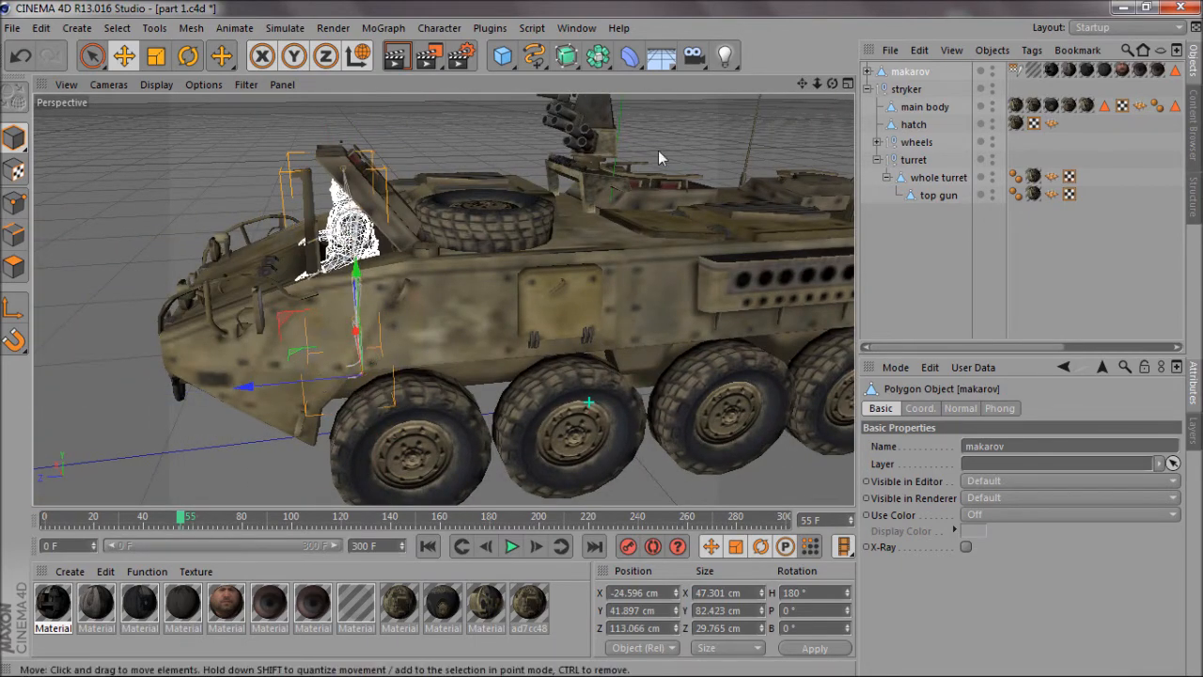
Make makarov a child of stryker, then select stryker and set the timeline to frame 54.
drag(818, 86, 602, 341)
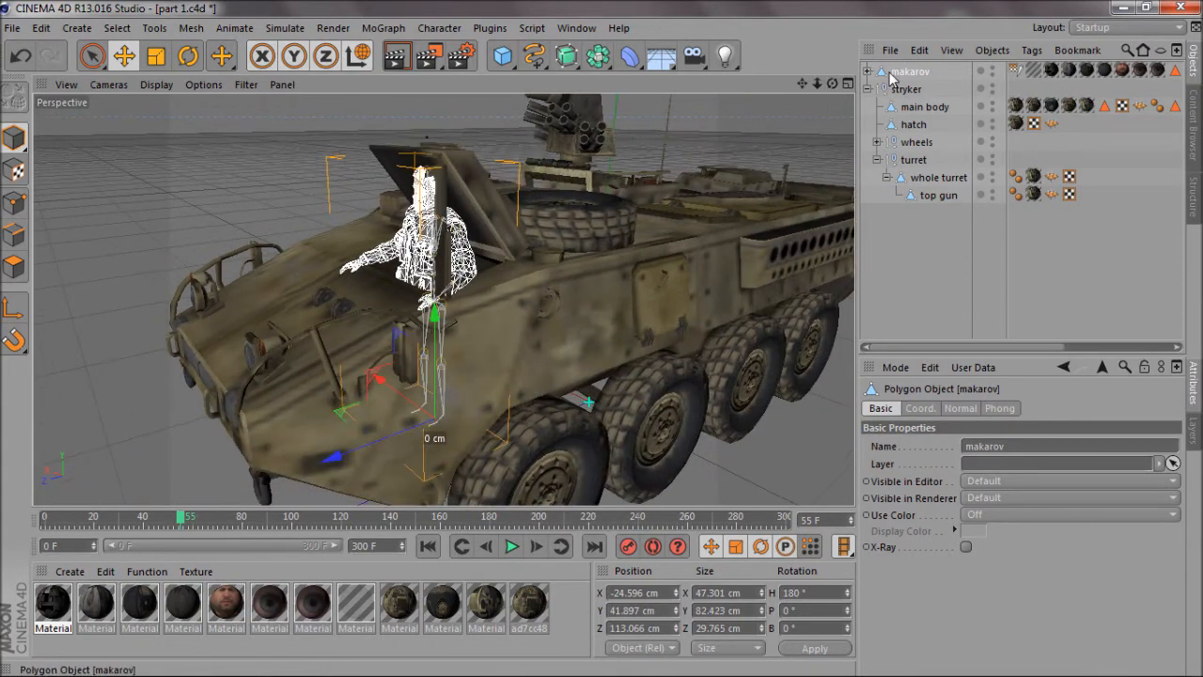
drag(895, 77, 874, 98)
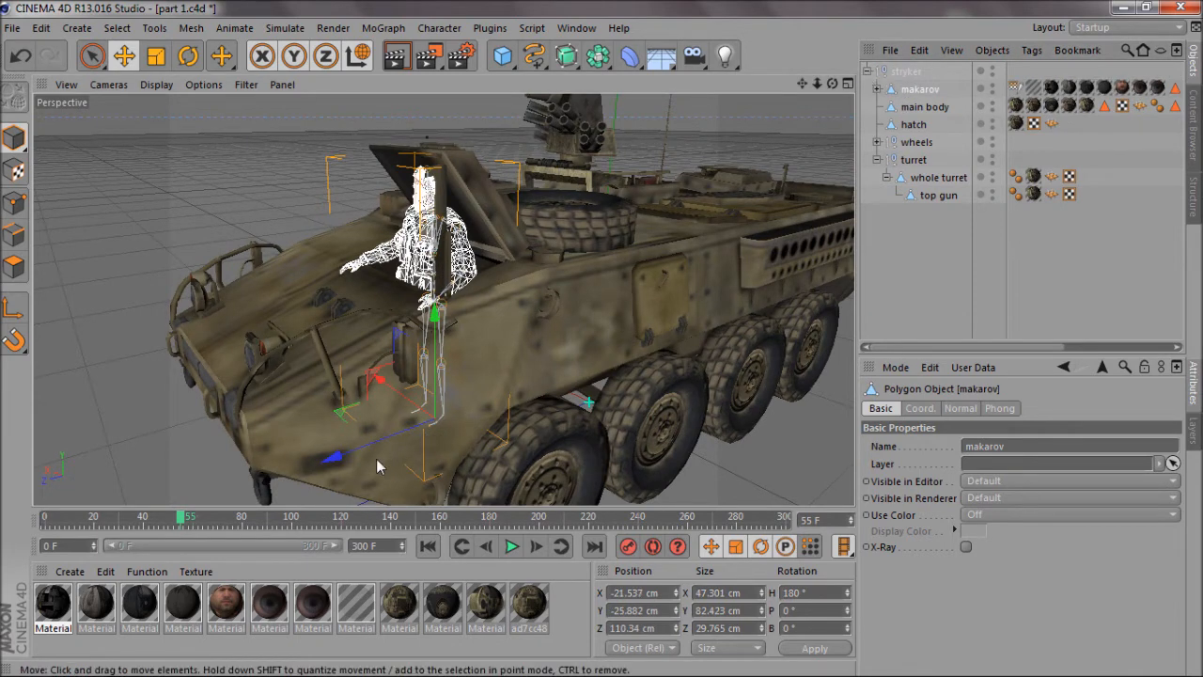
click(905, 72)
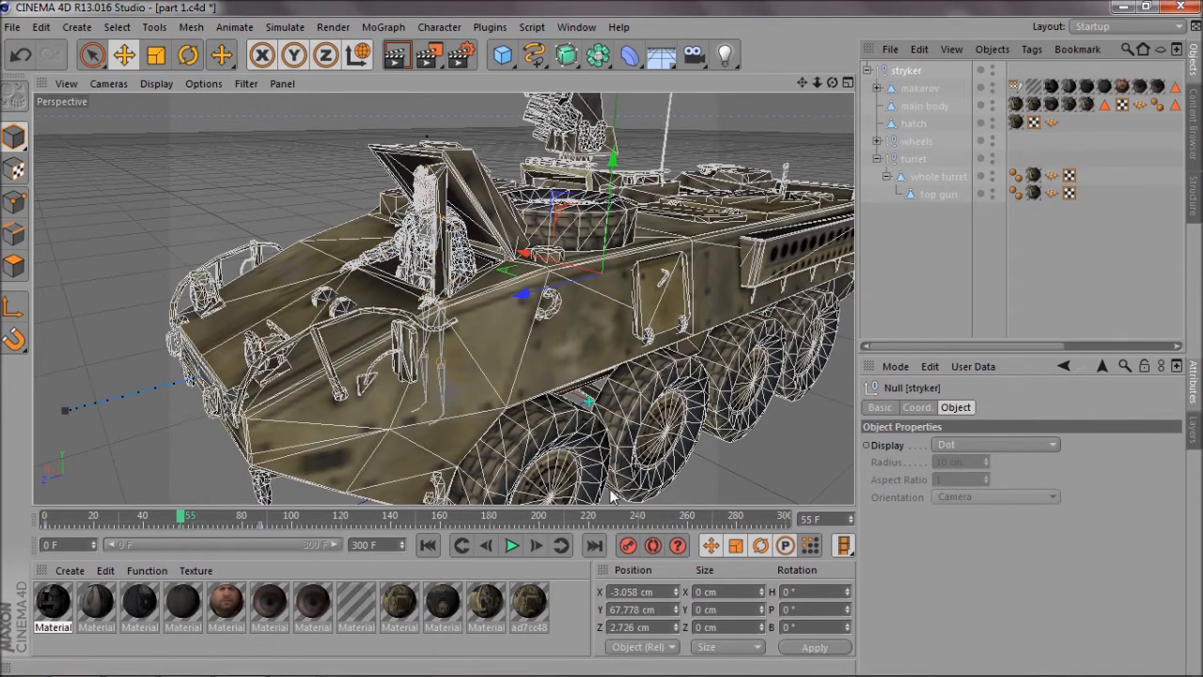
mouse_move(184, 519)
mouse_down()
mouse_move(208, 520)
mouse_move(144, 533)
mouse_move(187, 535)
mouse_move(139, 533)
mouse_move(180, 532)
mouse_up()
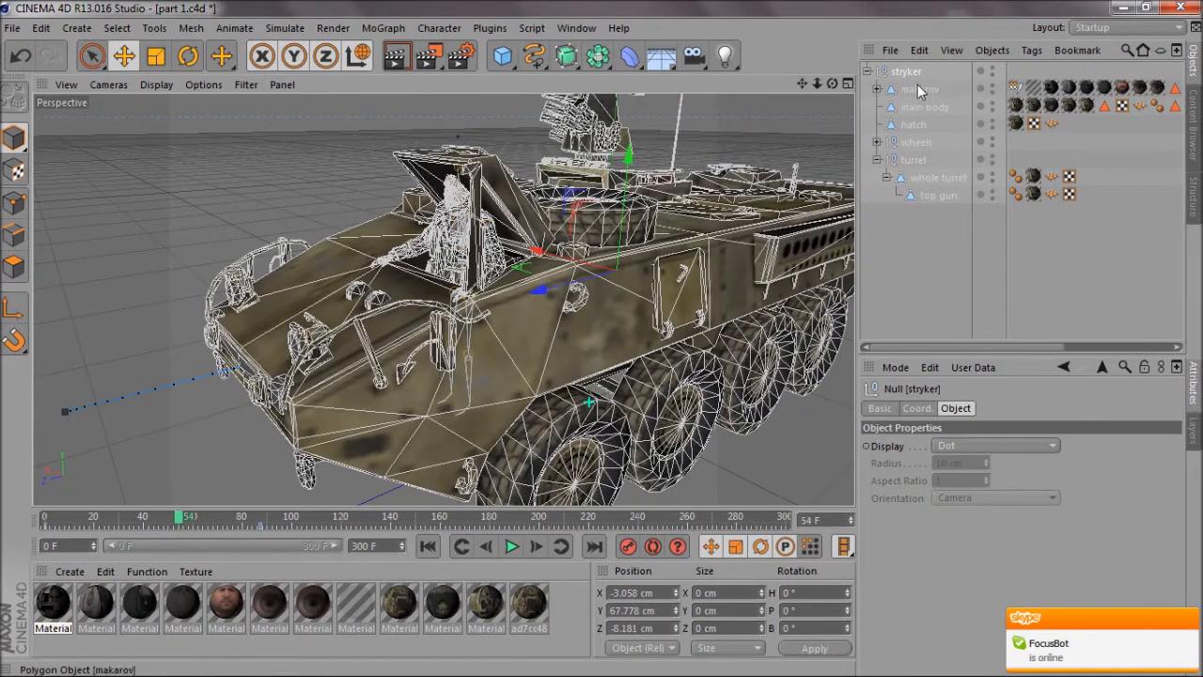
Set the timeline to frame 63 and frame makarov and the open hatch closely from the front.
click(903, 89)
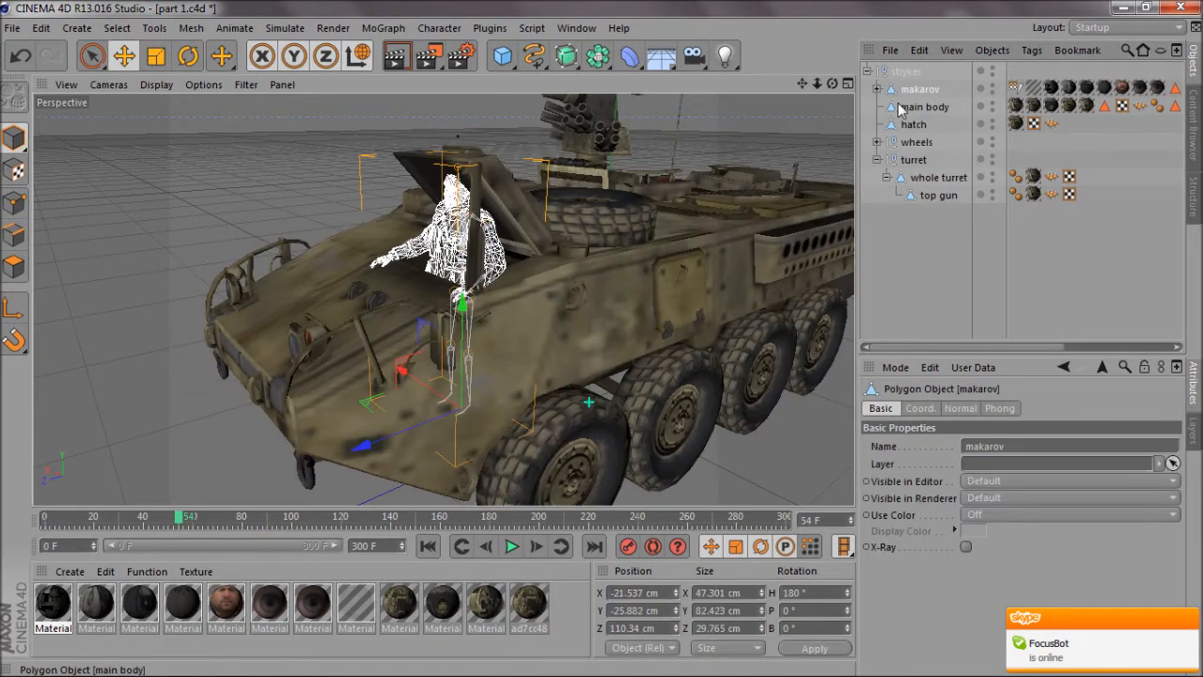
drag(831, 84, 601, 270)
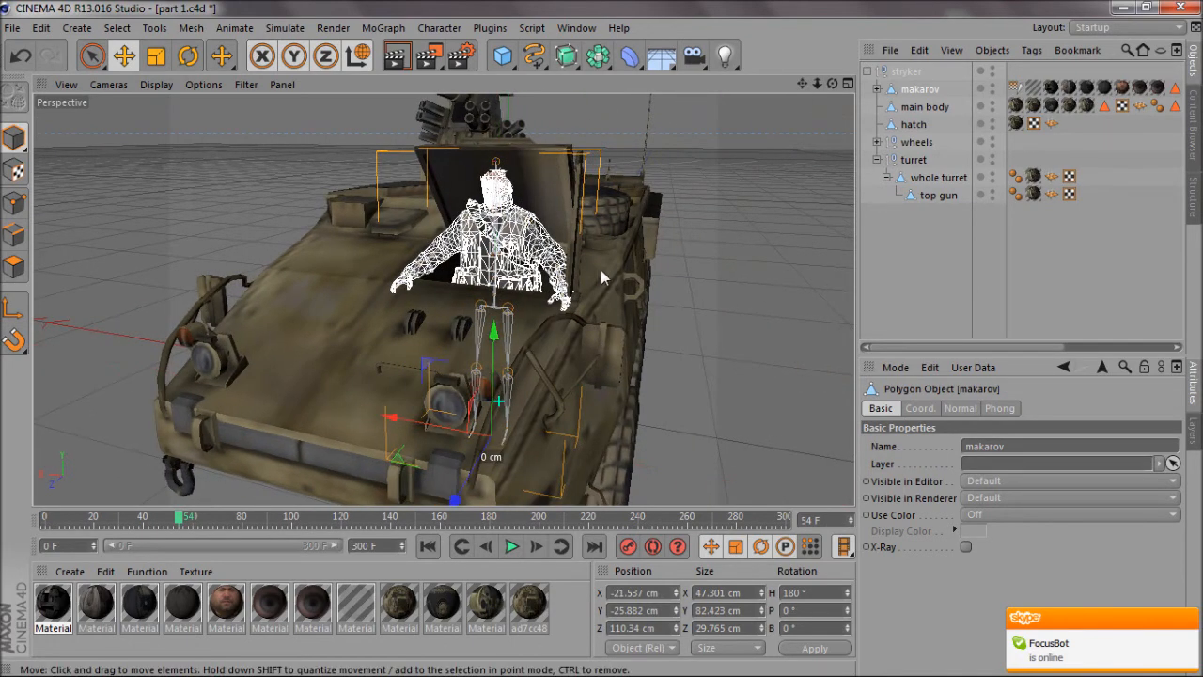
mouse_move(185, 518)
mouse_down()
mouse_move(153, 522)
mouse_move(202, 524)
mouse_up()
drag(804, 83, 600, 339)
drag(819, 83, 602, 339)
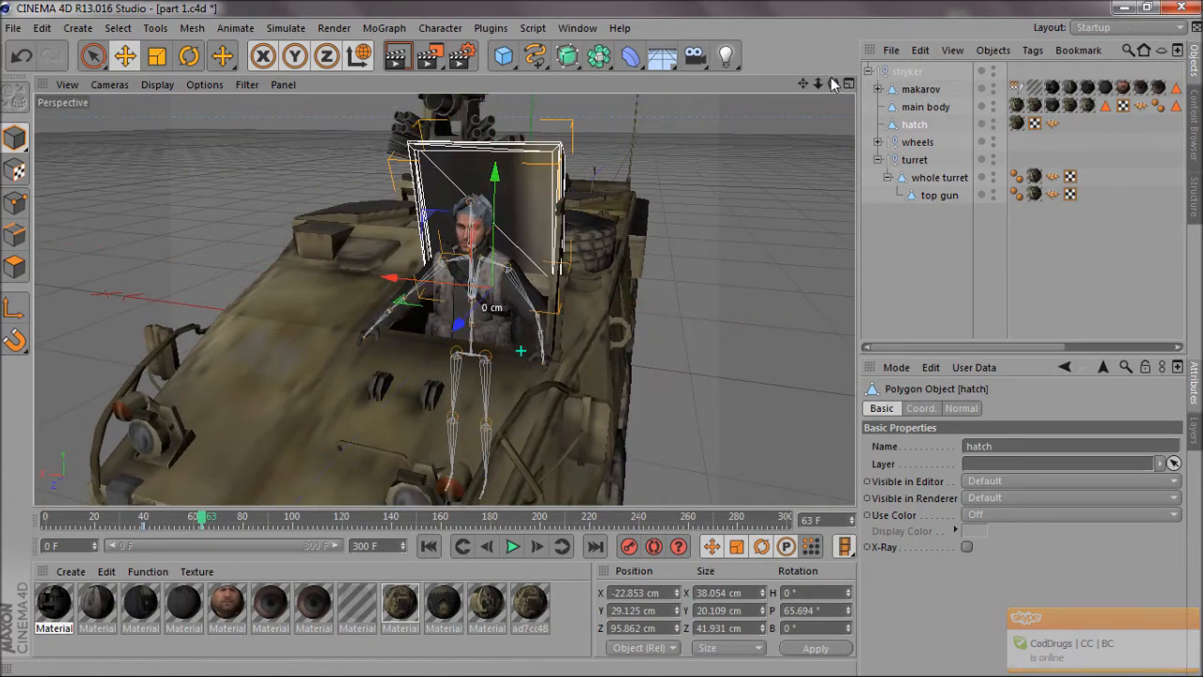
Expand makarov's skeleton and rotate MiddleSpineJoint to a pitch of about -6° at frame 63.
click(878, 89)
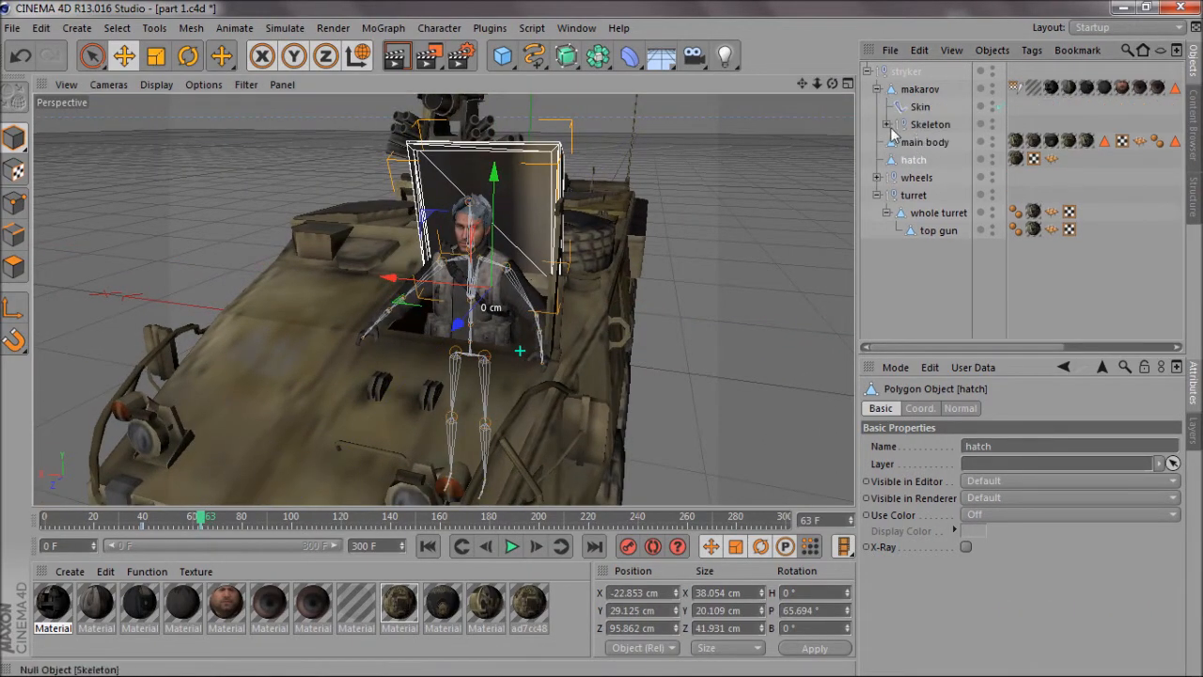
click(892, 133)
click(886, 125)
click(961, 206)
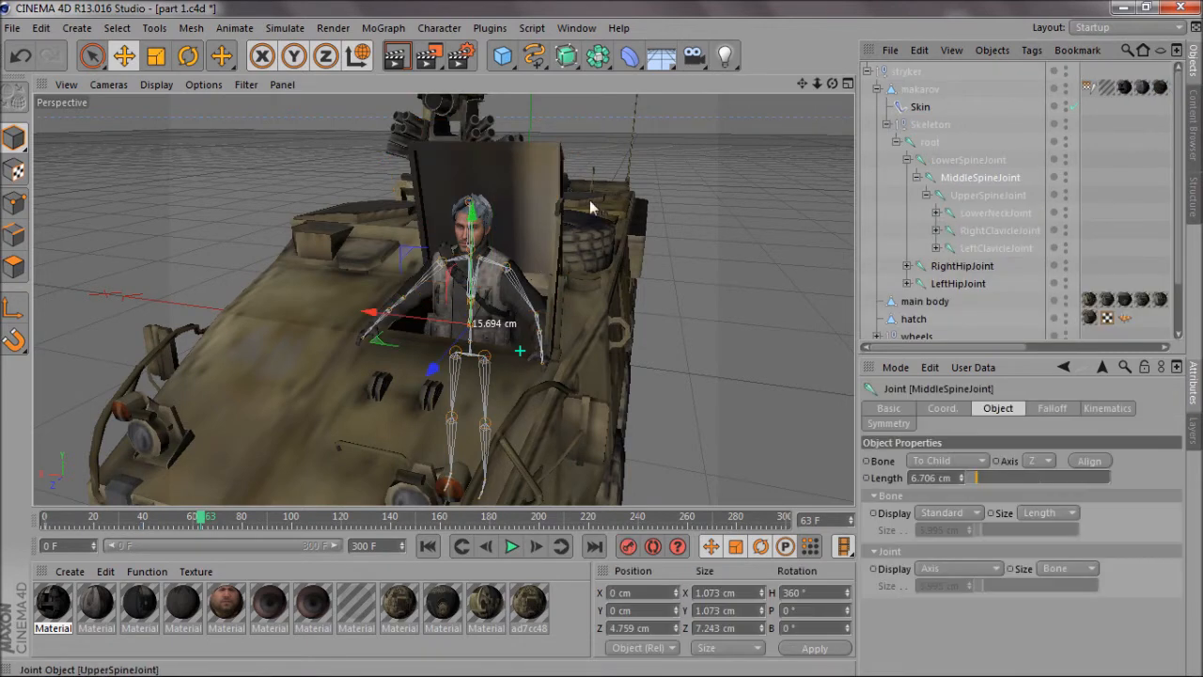
click(188, 55)
drag(459, 323, 460, 357)
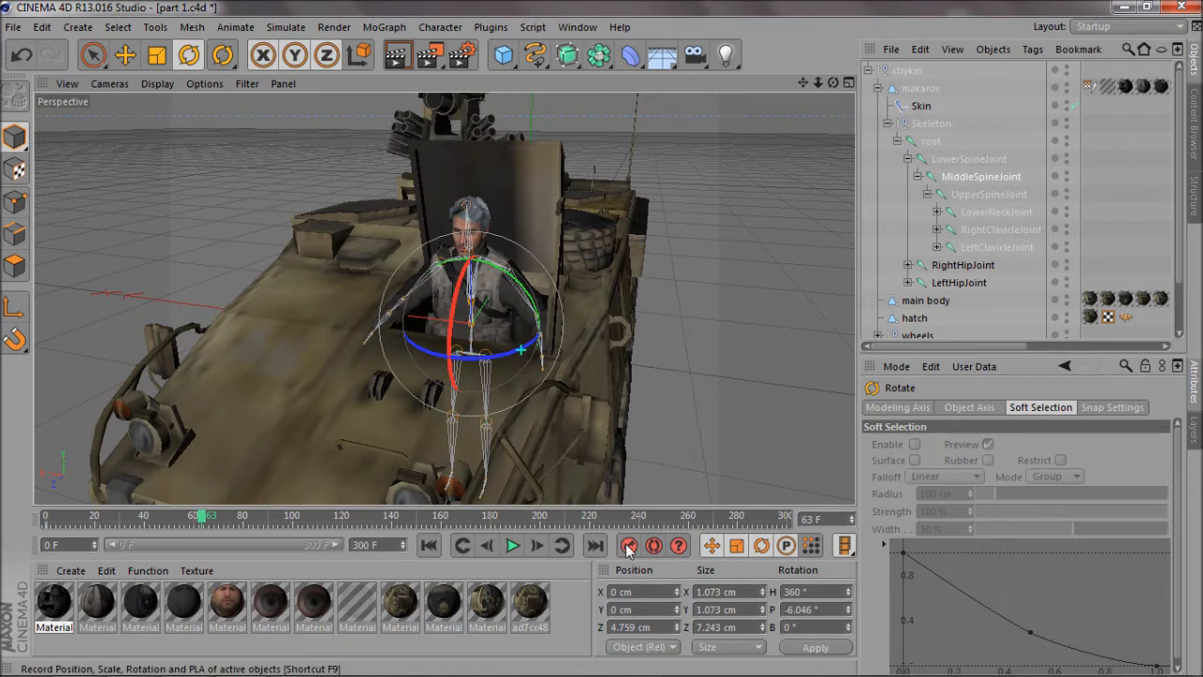
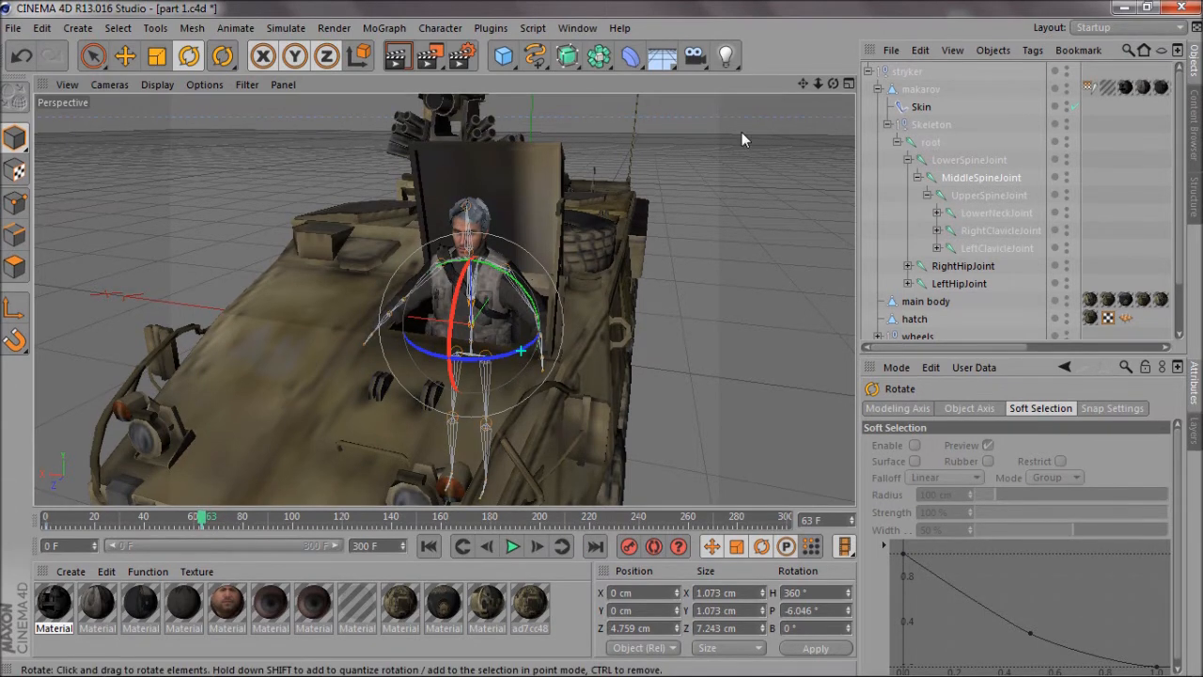
Create an IK chain for the right arm from RightShoulderJoint through RightWristJoint.
click(935, 230)
click(992, 250)
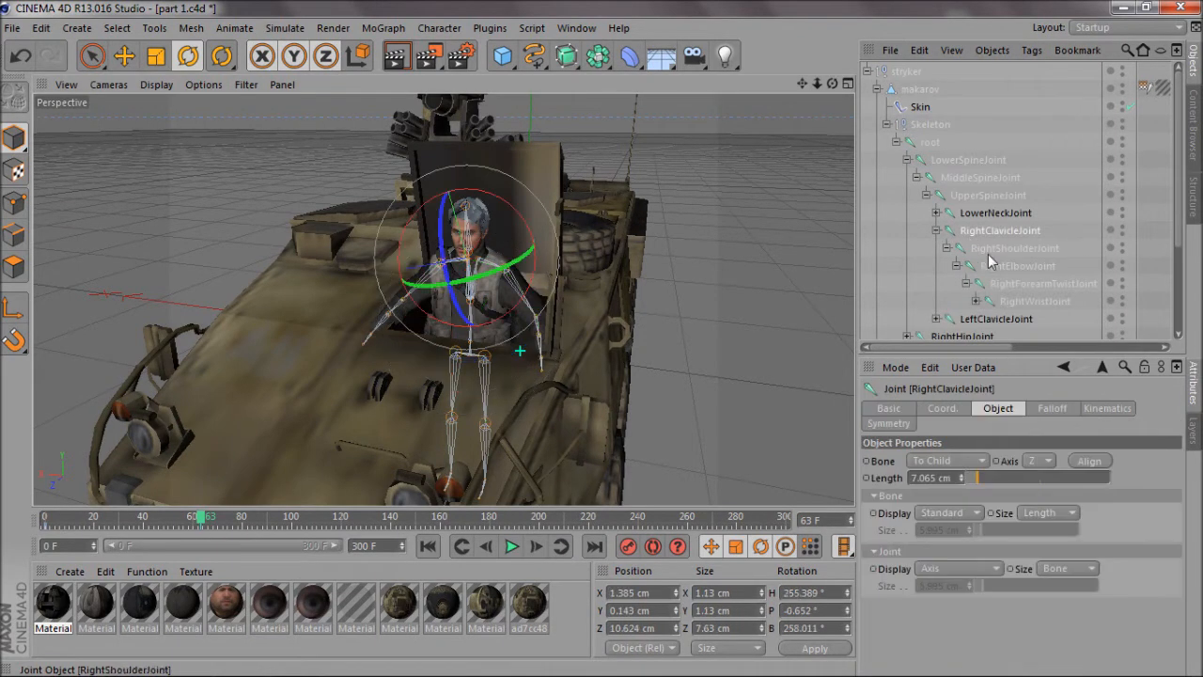
shift+click(1029, 302)
click(439, 27)
mouse_move(480, 72)
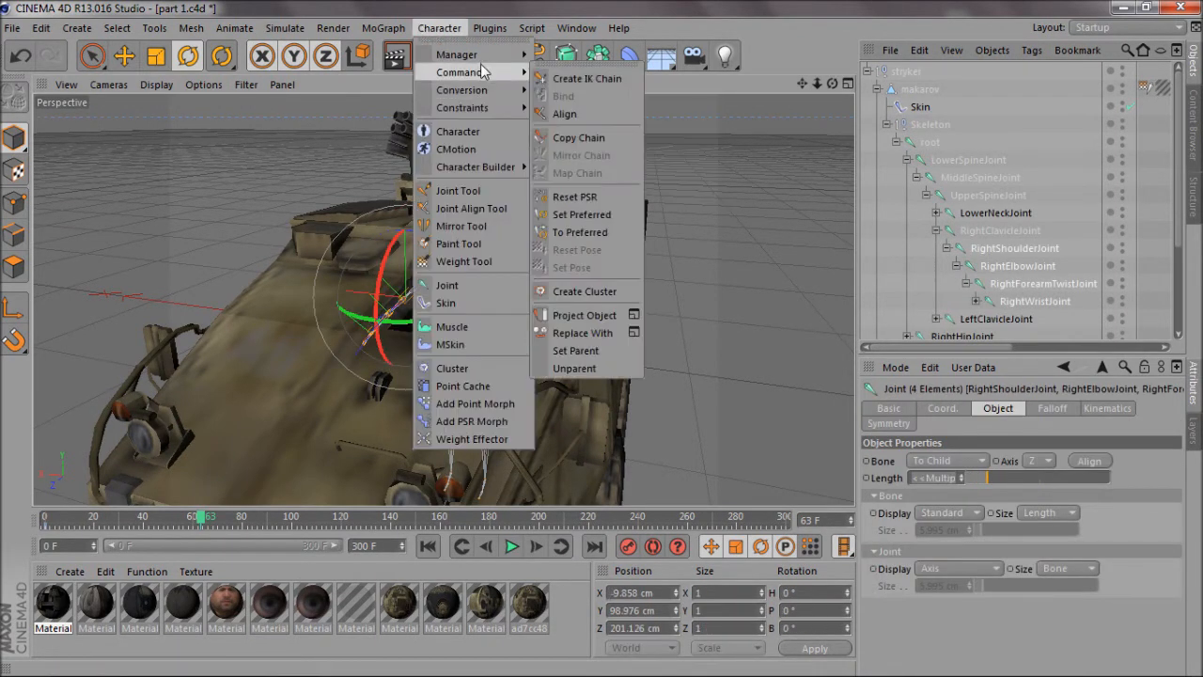
click(586, 78)
Create an IK chain for the left arm from LeftShoulderJoint through LeftWristJoint.
click(936, 249)
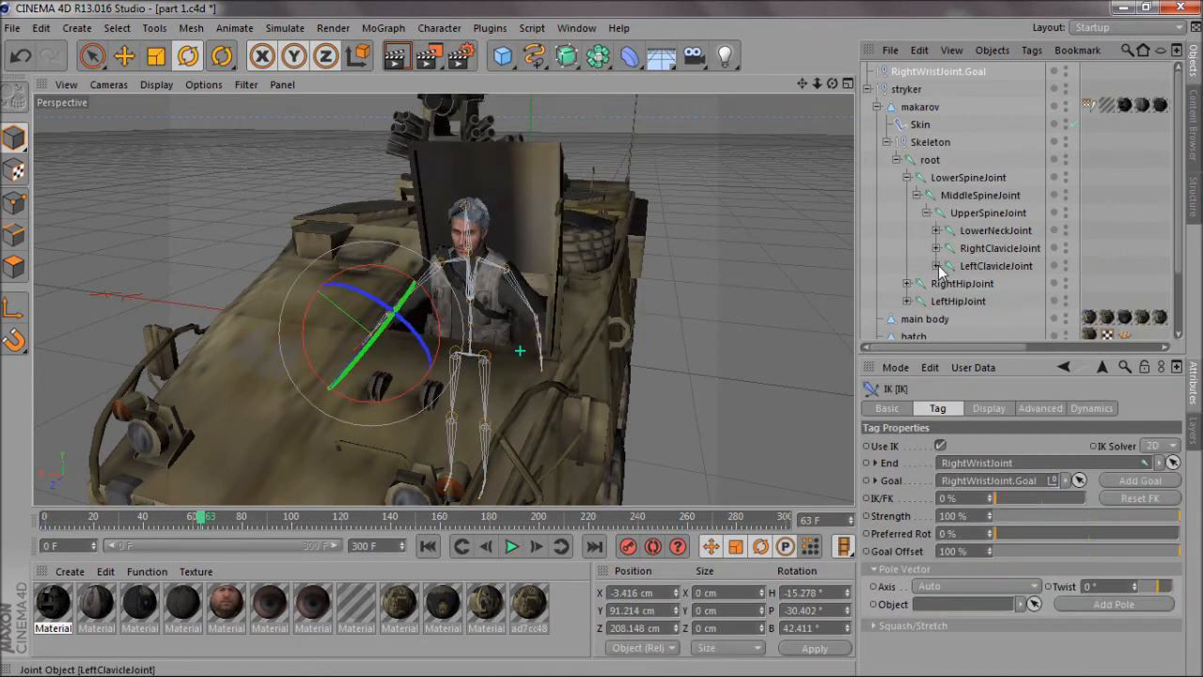
click(936, 266)
click(1011, 283)
shift+click(1025, 335)
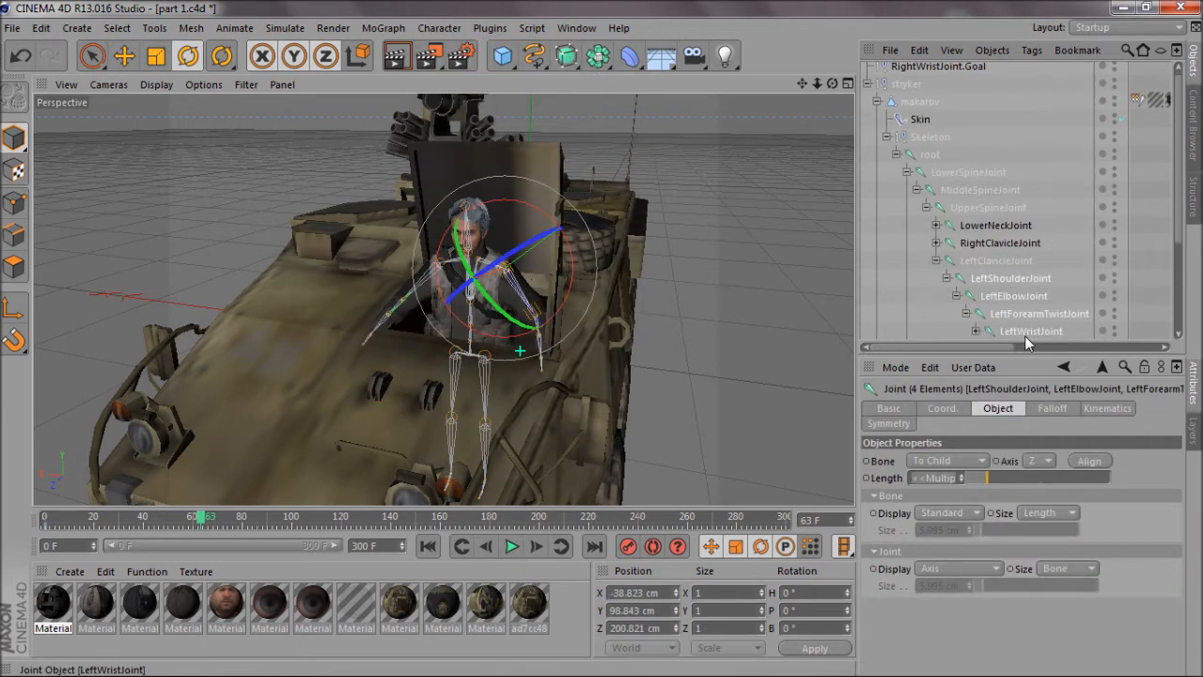
click(439, 27)
mouse_move(486, 78)
click(586, 77)
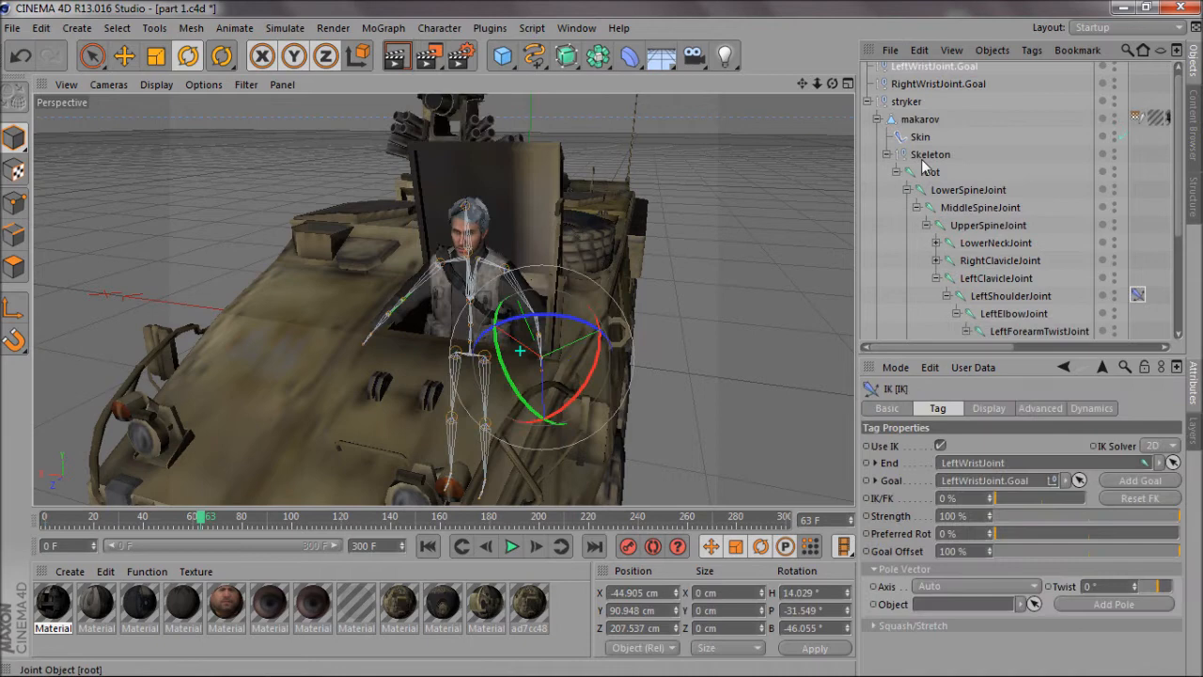
Collapse the stryker hierarchy and raise LeftWristJoint.Goal to a Y position of about 120.3 cm.
click(870, 106)
click(911, 75)
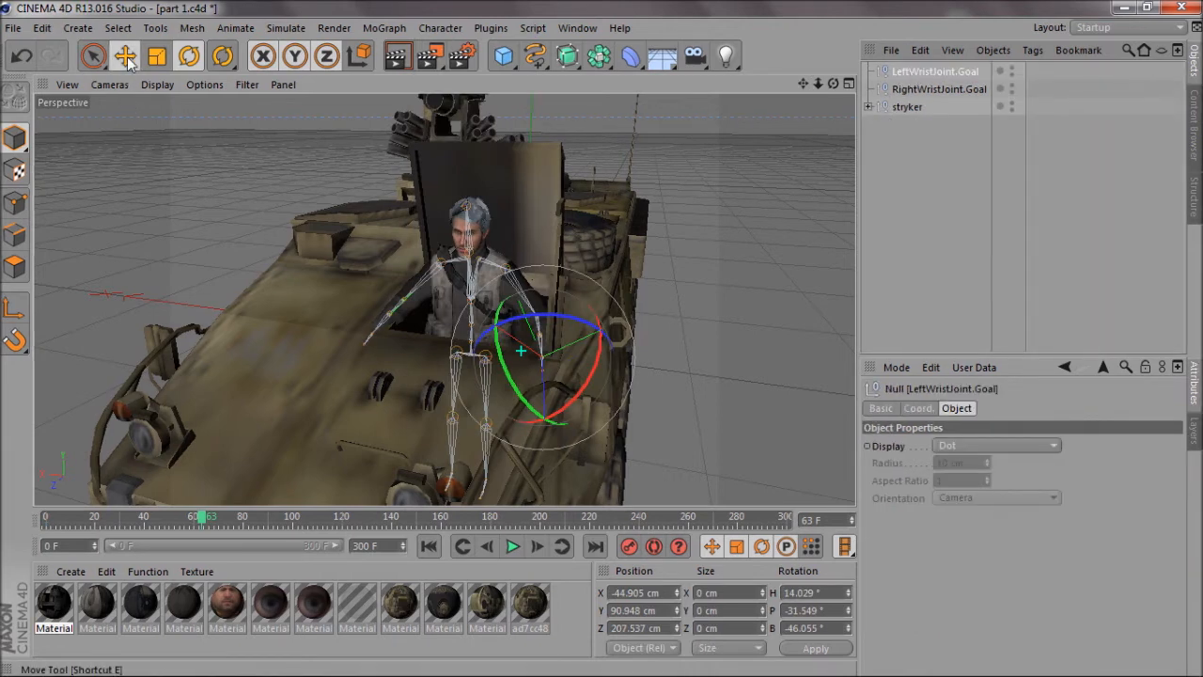
click(124, 55)
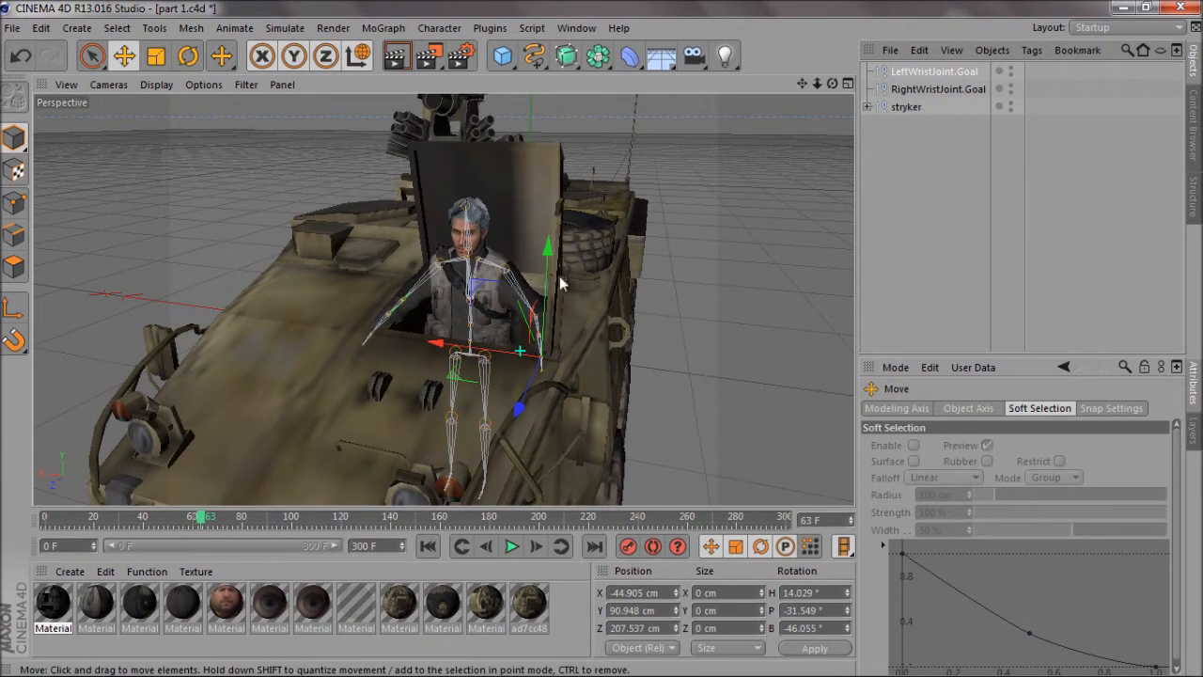
drag(549, 299, 561, 162)
Try to repaint the skin weights of LeftClavicleJoint and LeftShoulderJoint around makarov's left shoulder with the Weight Tool.
scroll(508, 287, up, 5)
click(439, 27)
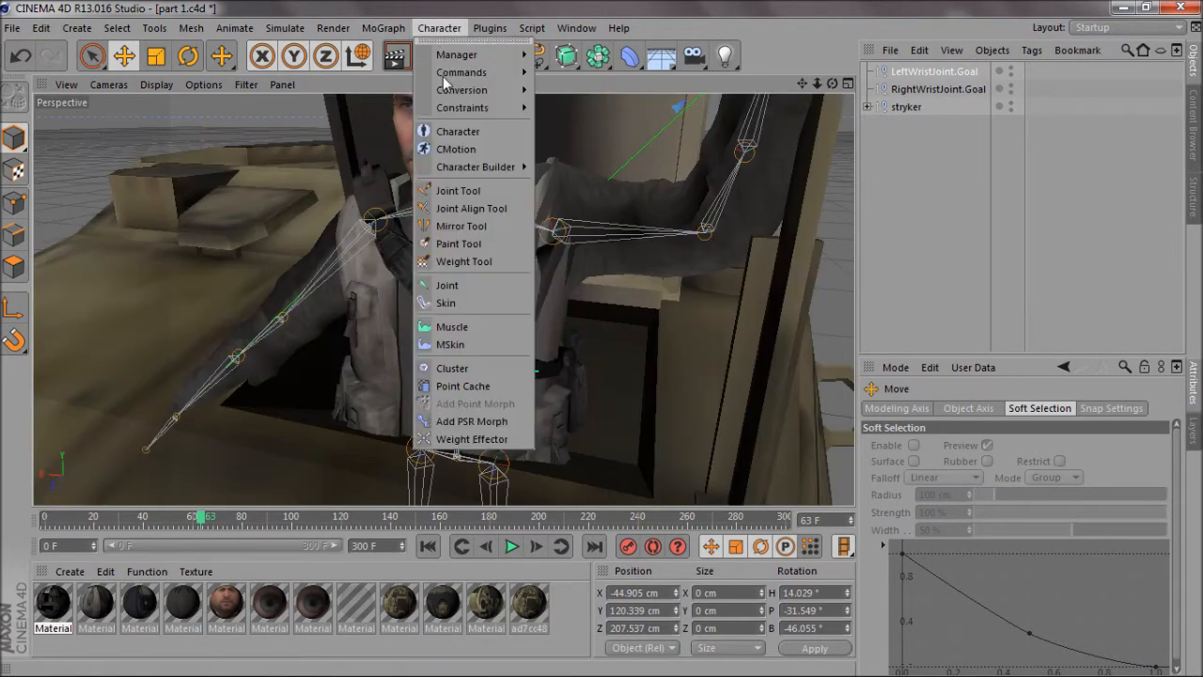
click(467, 262)
click(868, 107)
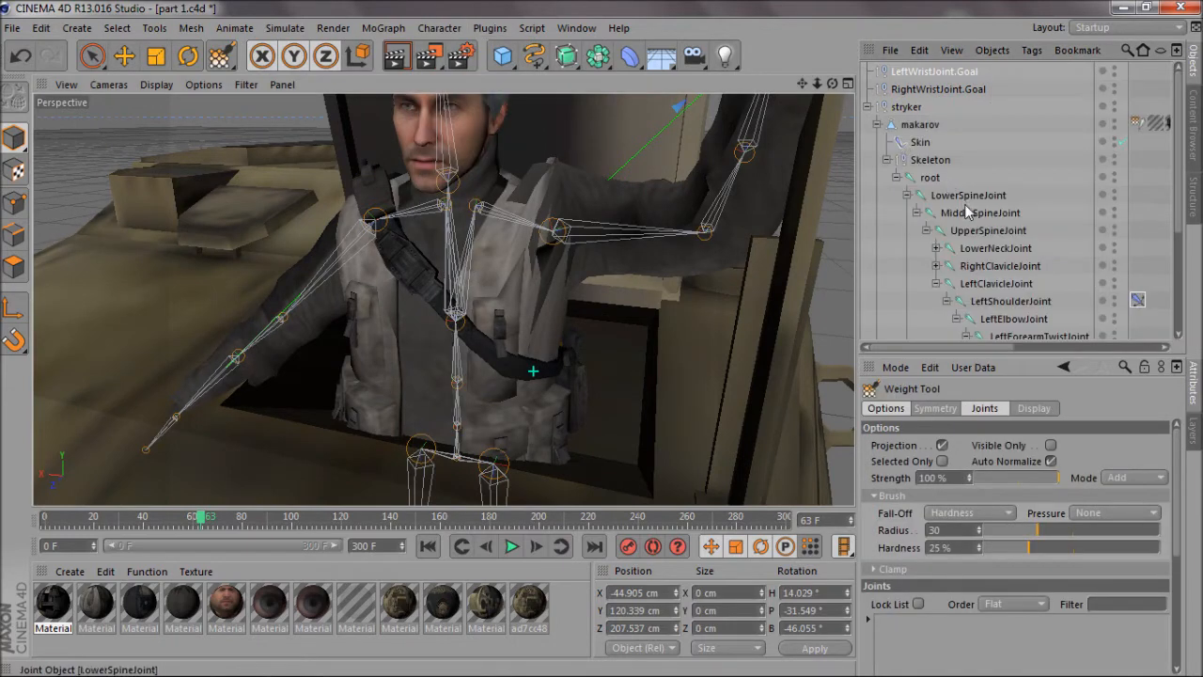
click(995, 284)
click(1006, 302)
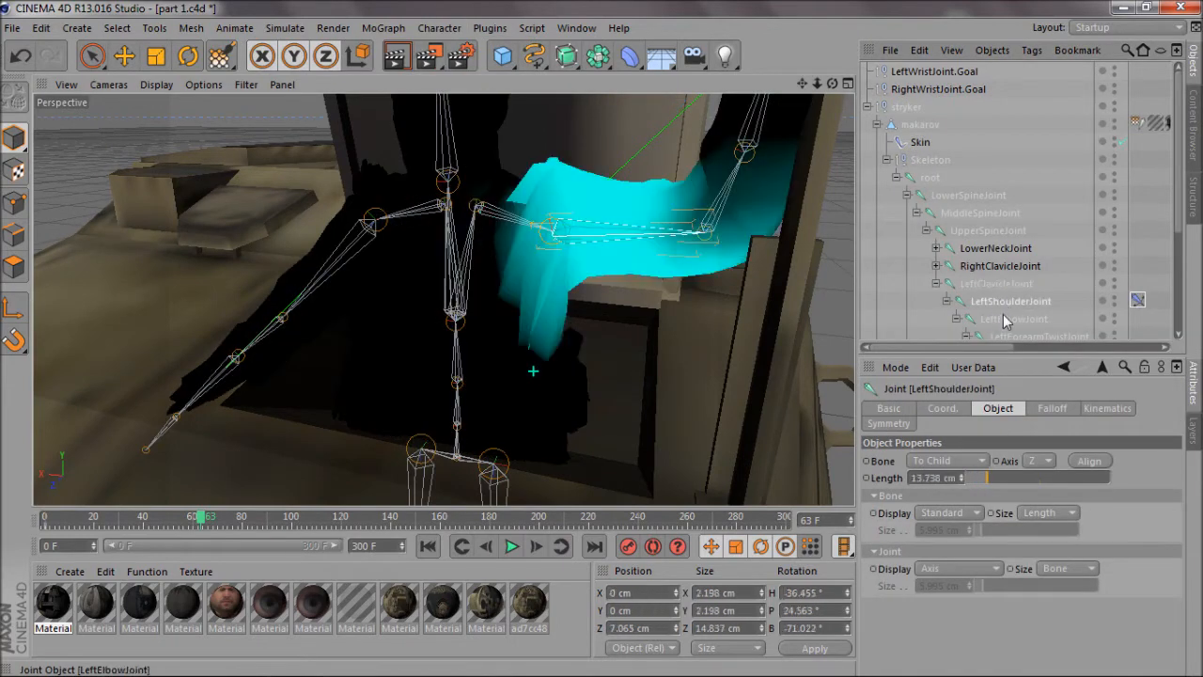
click(1006, 320)
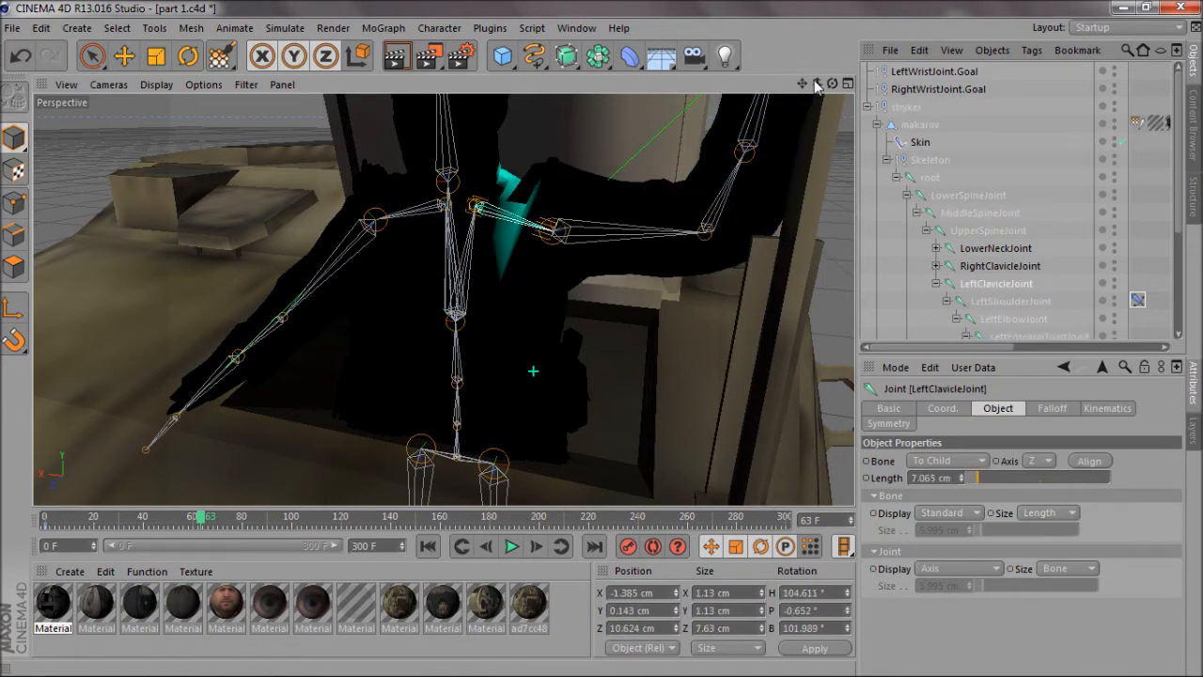
drag(816, 85, 783, 81)
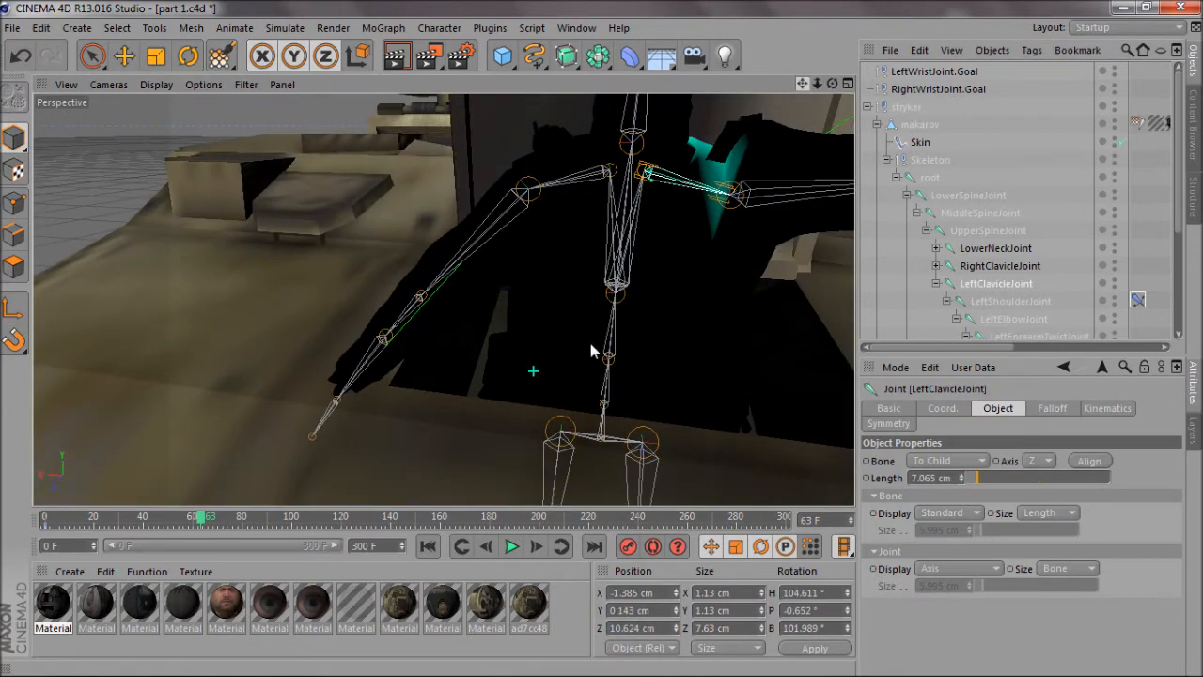
drag(591, 344, 600, 338)
click(219, 62)
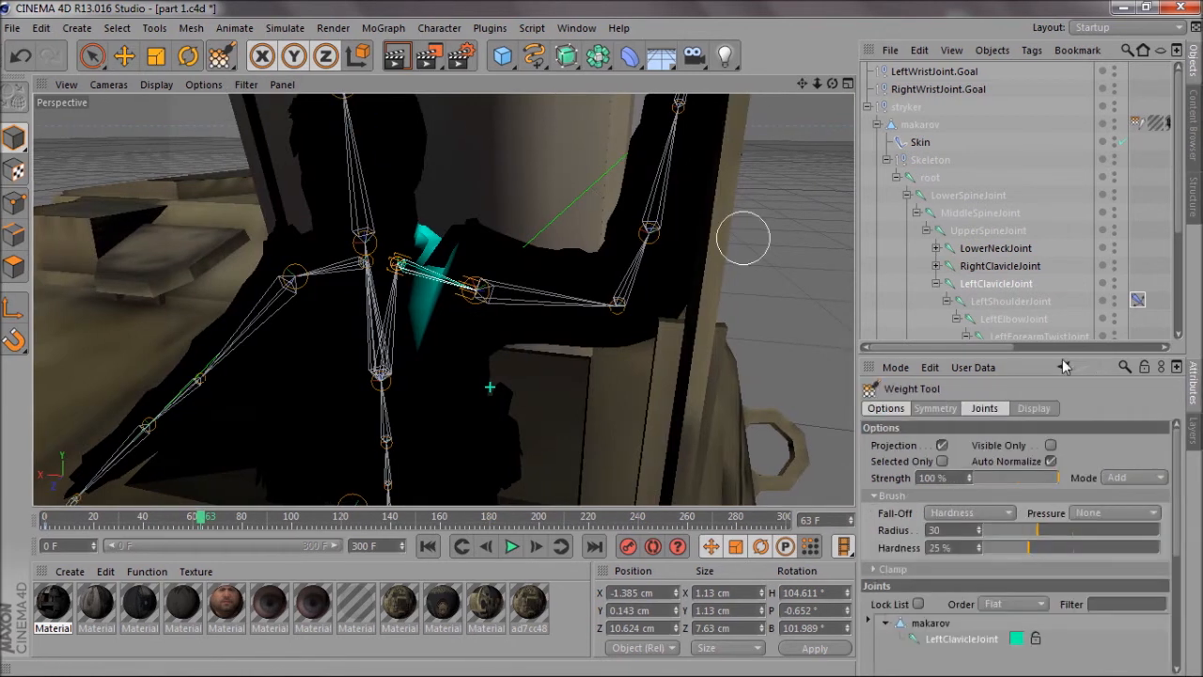
mouse_move(456, 252)
mouse_down()
mouse_move(450, 258)
mouse_move(476, 252)
mouse_move(457, 343)
mouse_move(478, 392)
mouse_up()
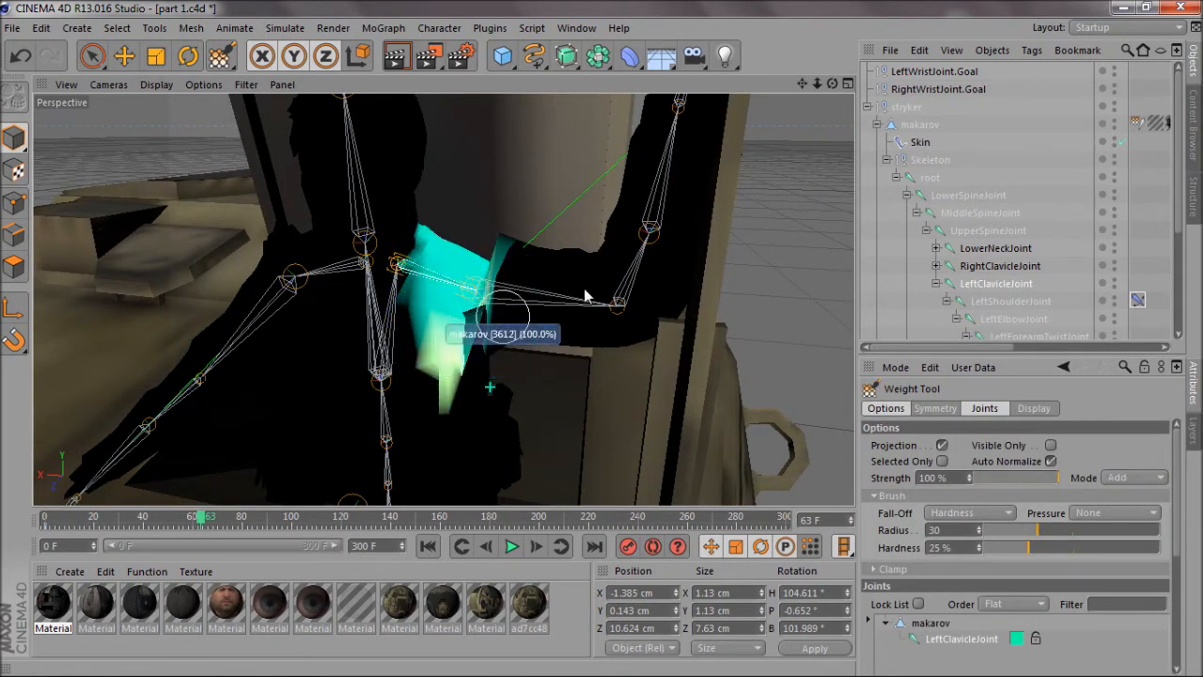
click(1010, 301)
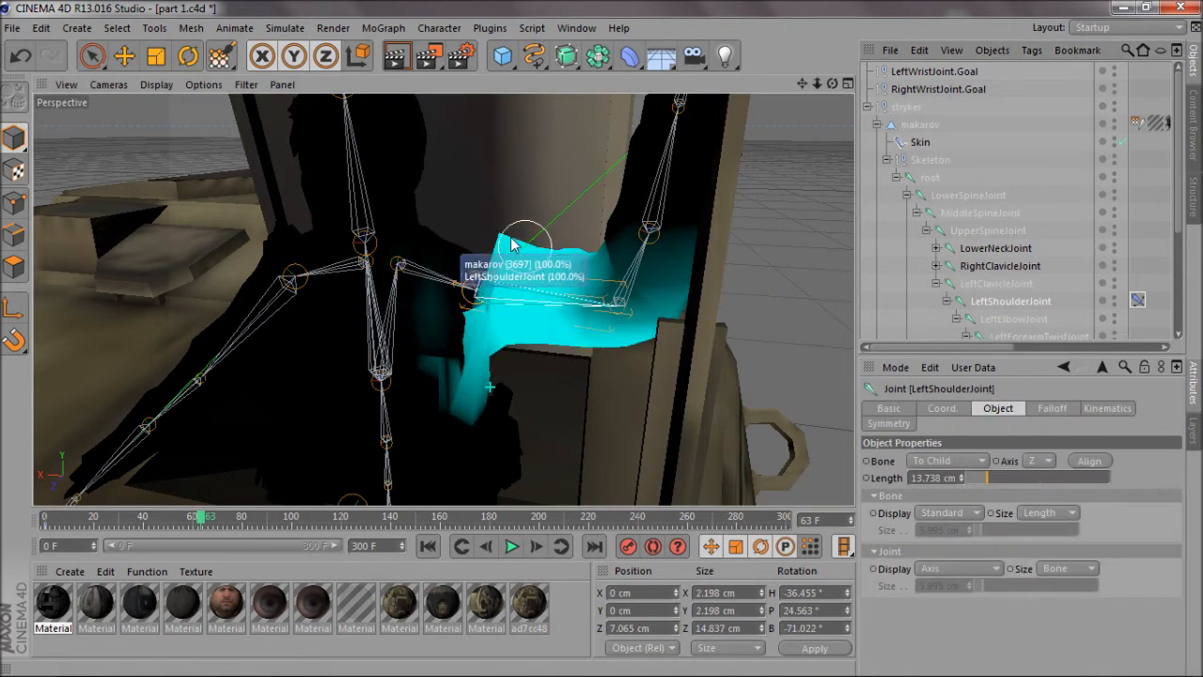
click(510, 243)
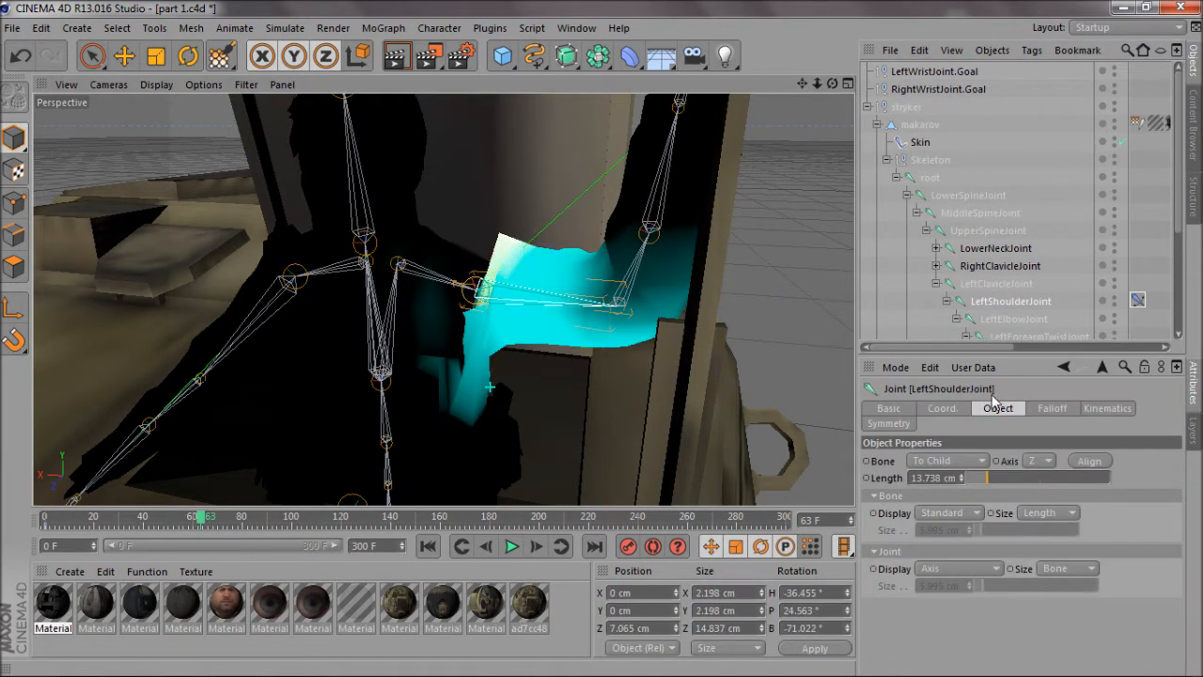
Undo the weight painting around the left shoulder and leave the Weight Tool.
key(ctrl+z)
key(ctrl+z)
key(ctrl+z)
key(ctrl+z)
key(ctrl+z)
key(ctrl+z)
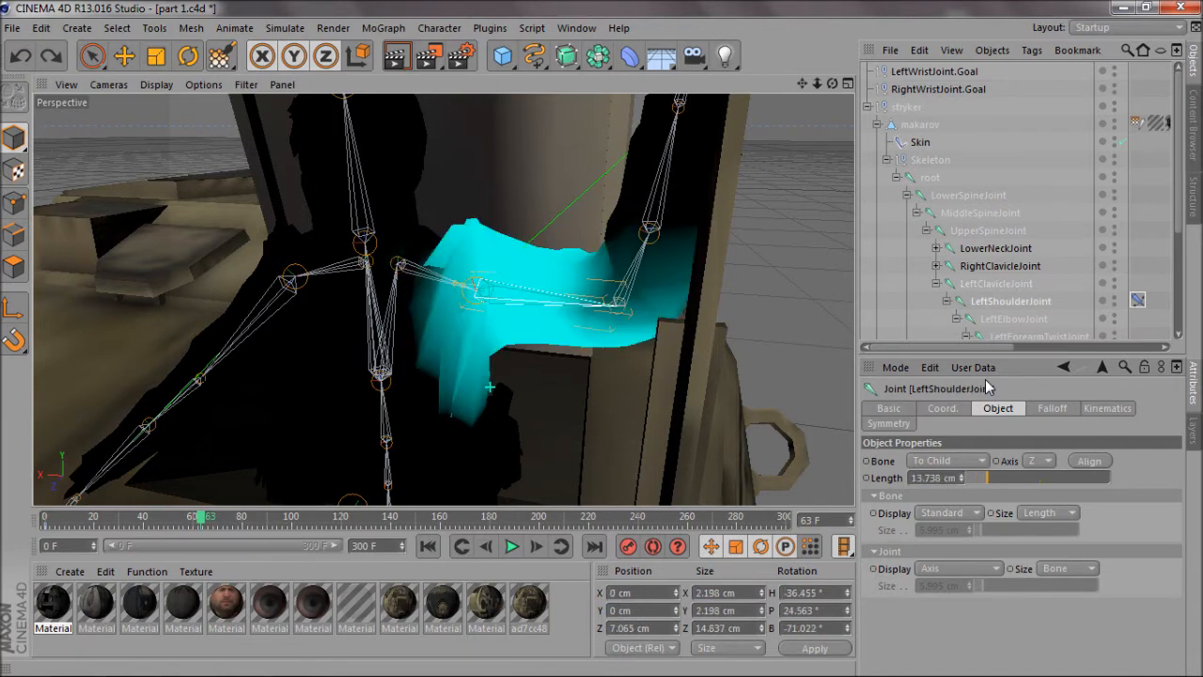
click(125, 57)
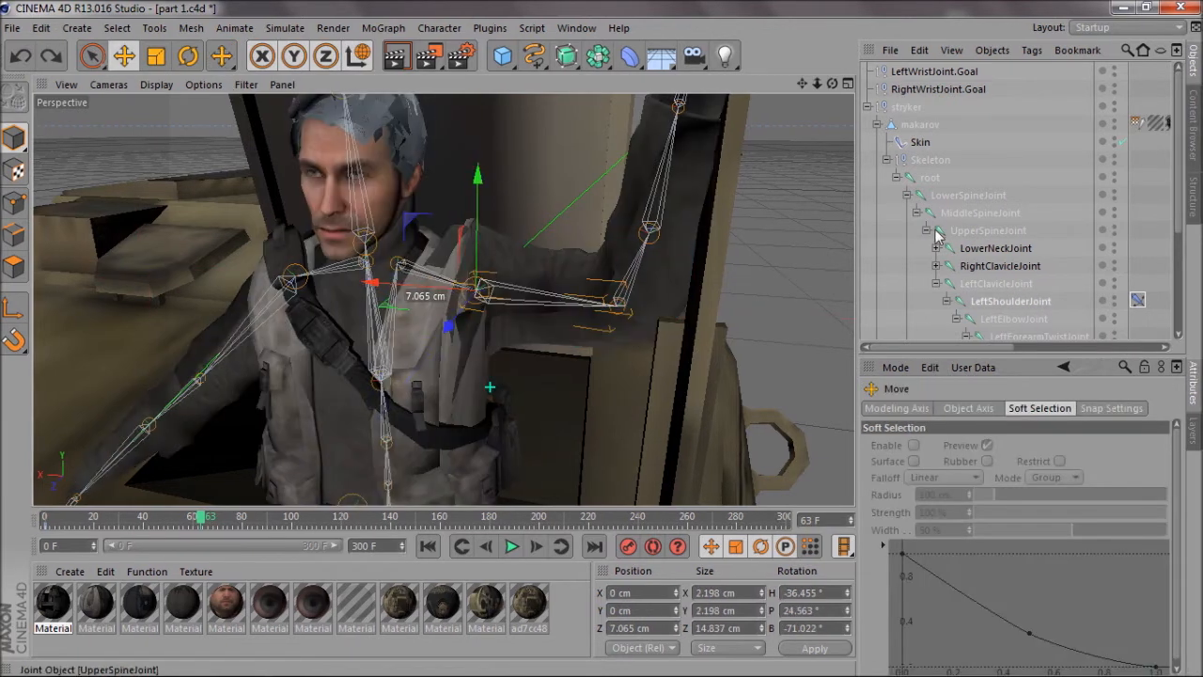
Collapse the hierarchy and move LeftWristJoint.Goal to about Y 119.3 cm and Z 197.5 cm.
click(886, 161)
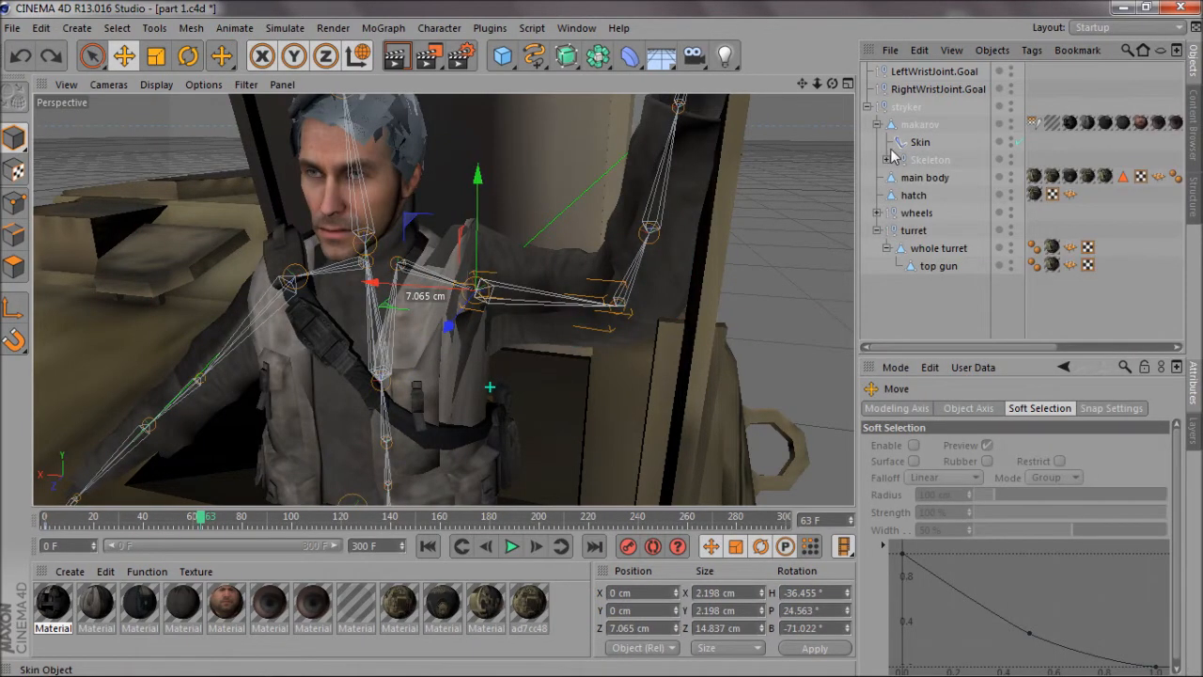
click(869, 107)
click(902, 188)
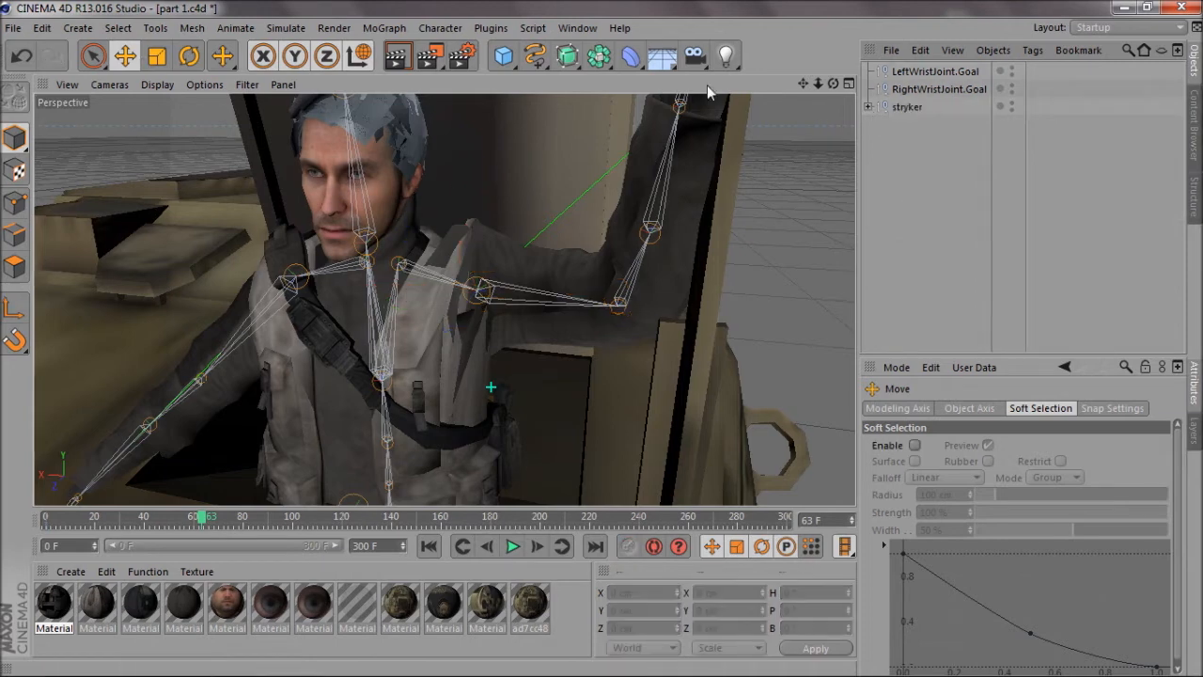
scroll(603, 345, down, 8)
scroll(604, 344, up, 5)
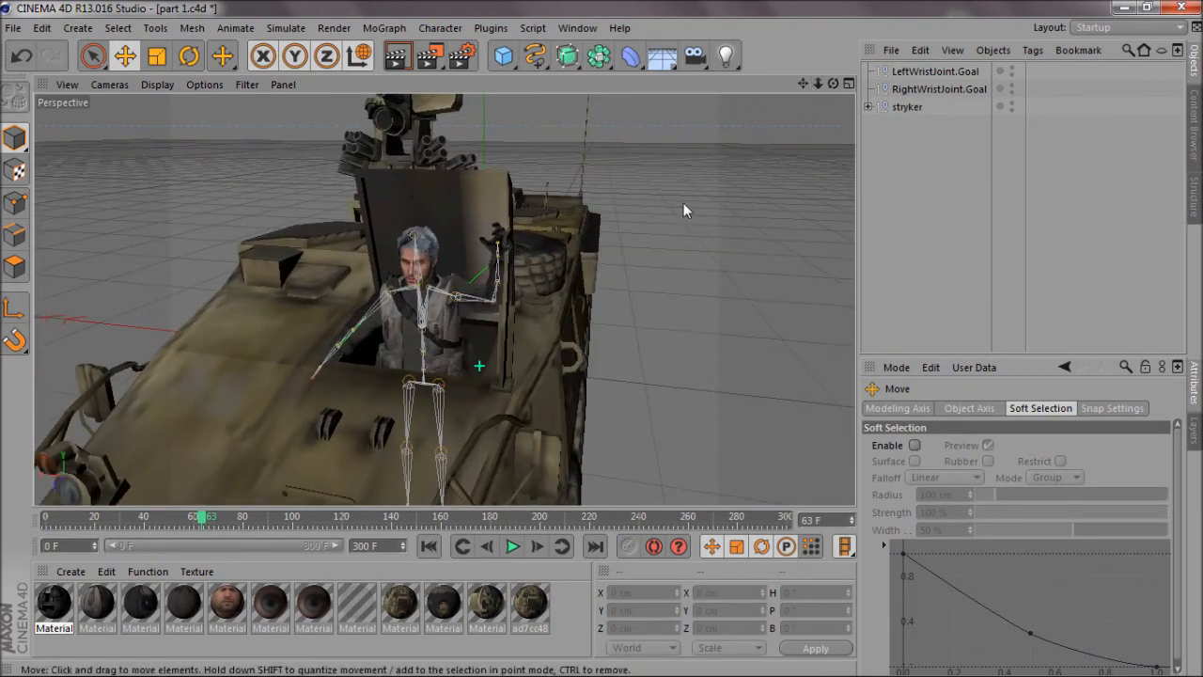
click(902, 72)
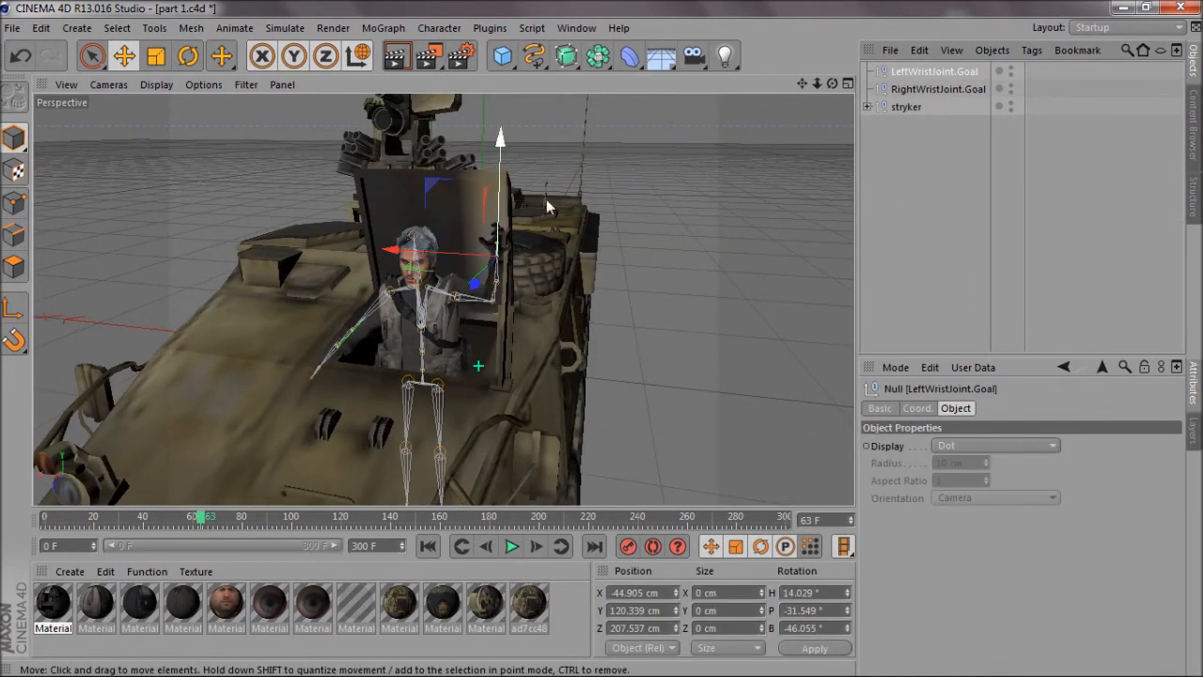
drag(832, 83, 633, 341)
drag(156, 241, 201, 193)
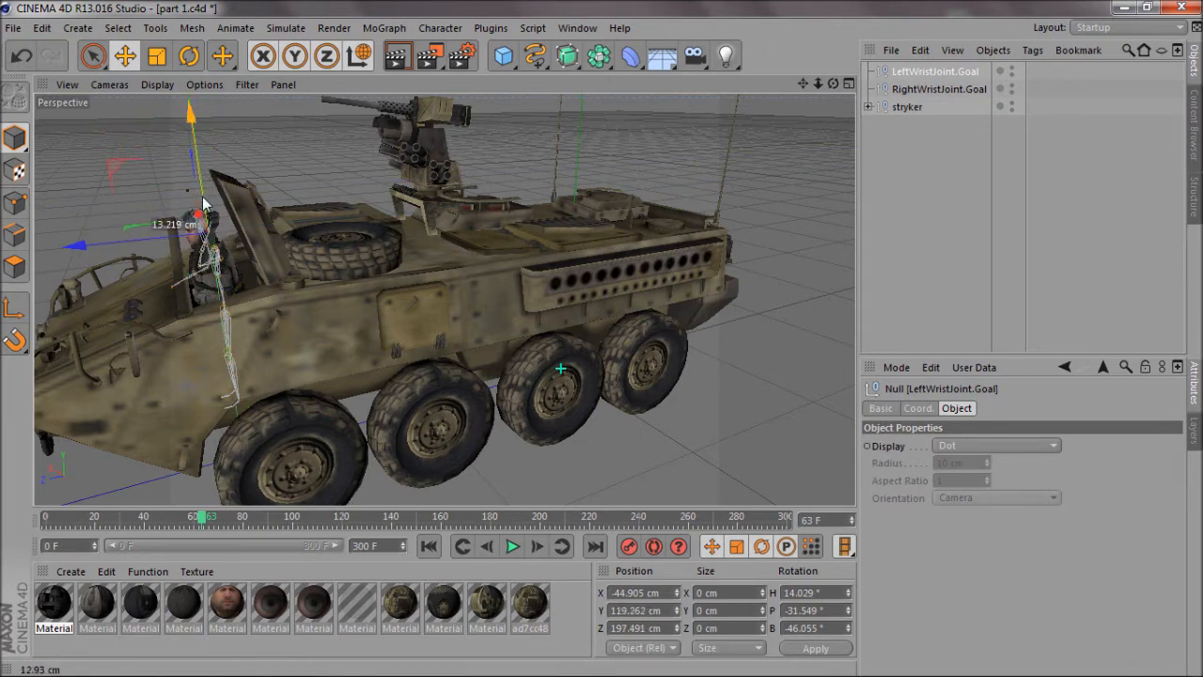
Reposition LeftWristJoint.Goal beside the open hatch at about X -46.3, Y 117 and Z 207.8 cm.
drag(833, 84, 601, 339)
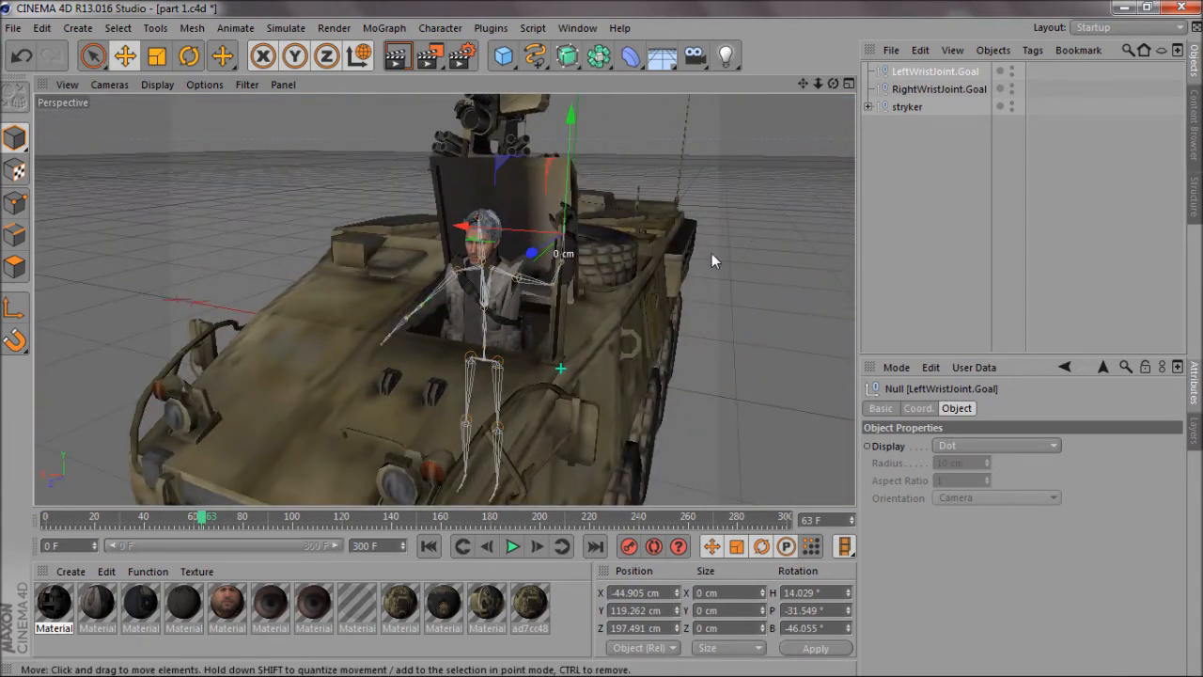
scroll(711, 253, up, 3)
drag(462, 238, 404, 242)
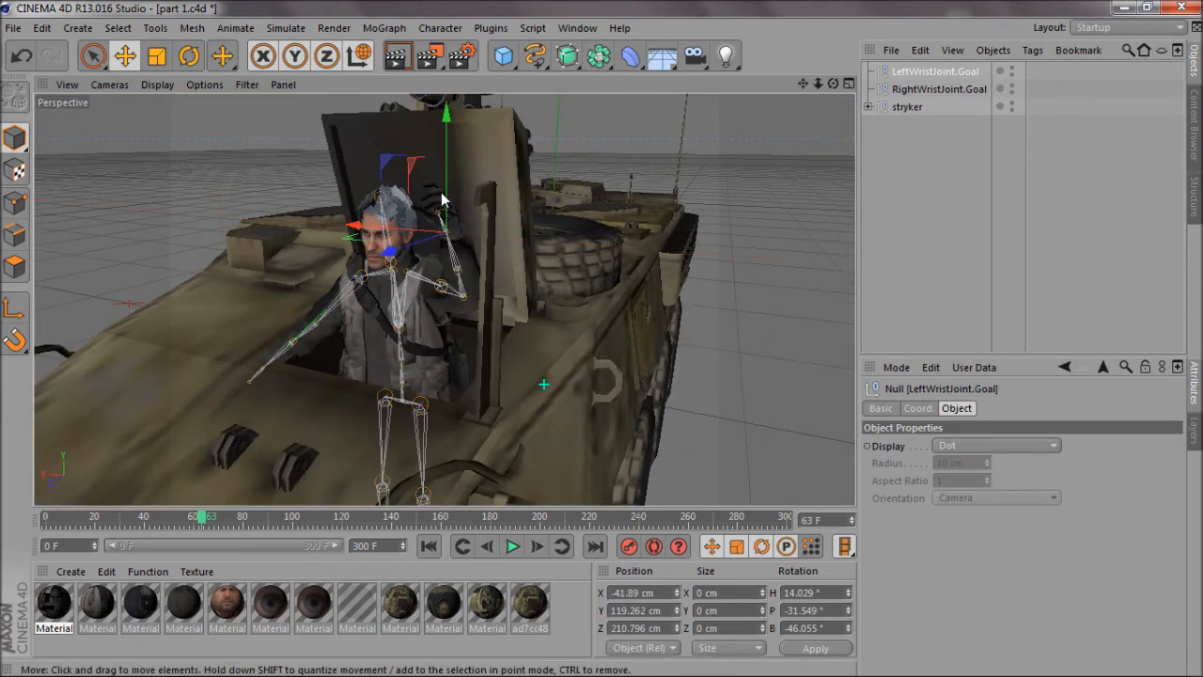
mouse_move(446, 209)
mouse_down()
mouse_move(445, 319)
mouse_move(448, 212)
mouse_up()
drag(831, 86, 602, 340)
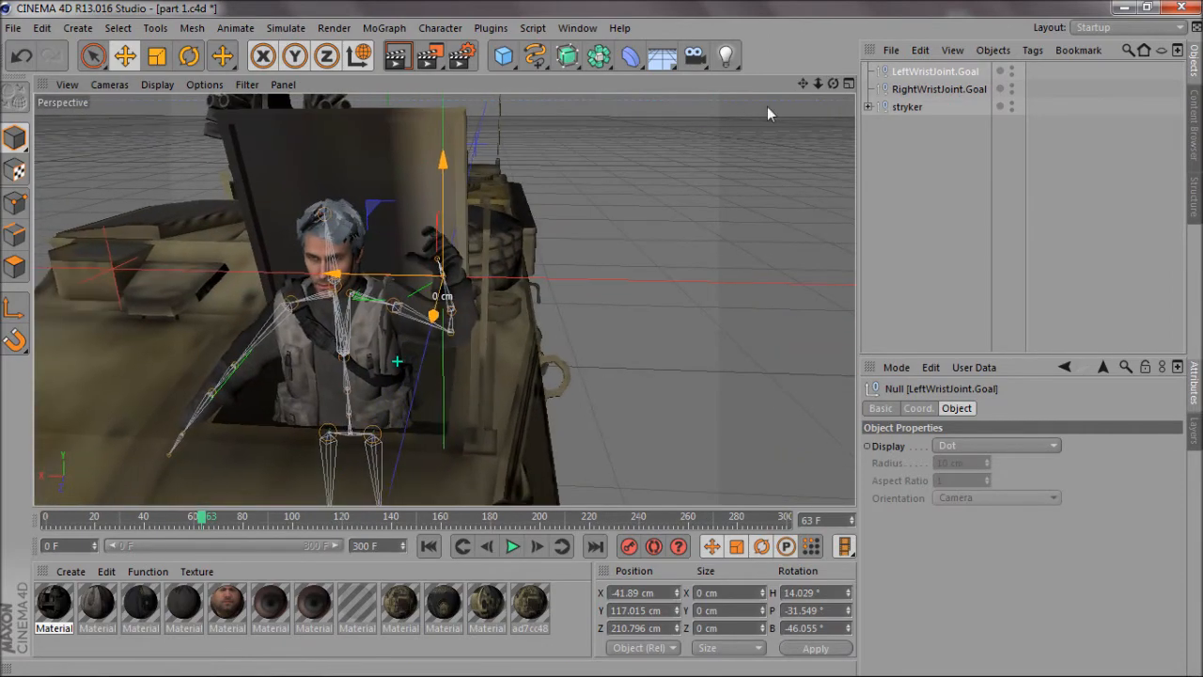
drag(444, 282, 485, 302)
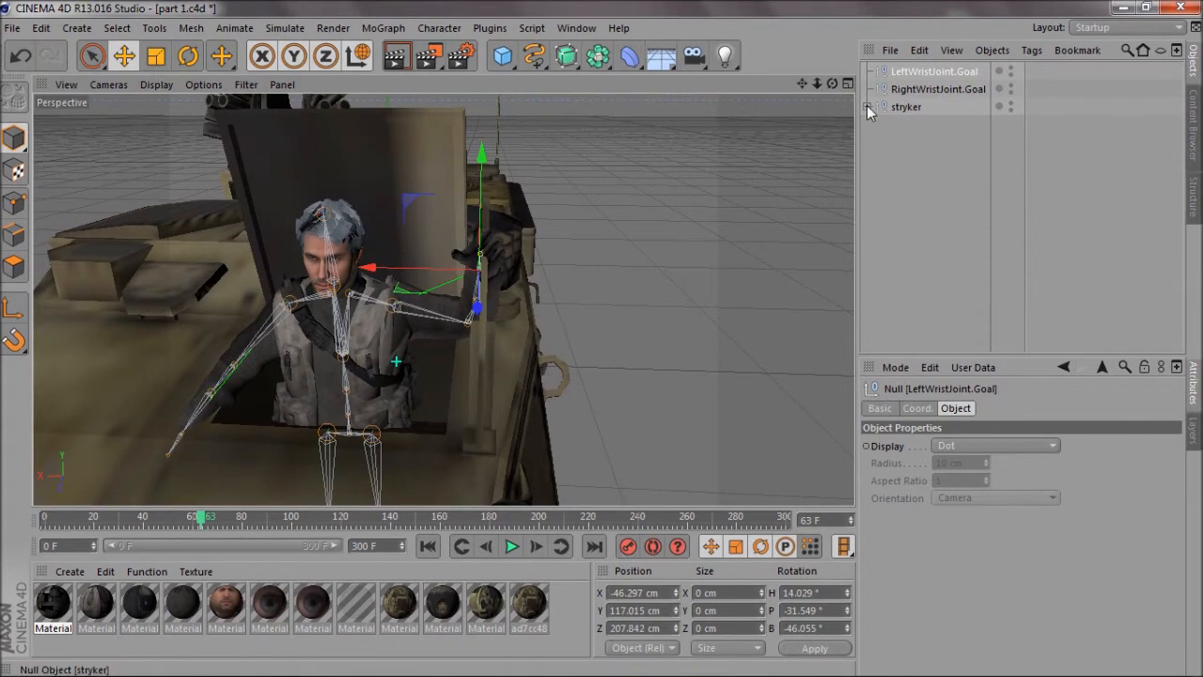
Expand makarov's skeleton and rotate LeftWristJoint to about H 383.4°, P -21° and B -37.5°.
click(868, 107)
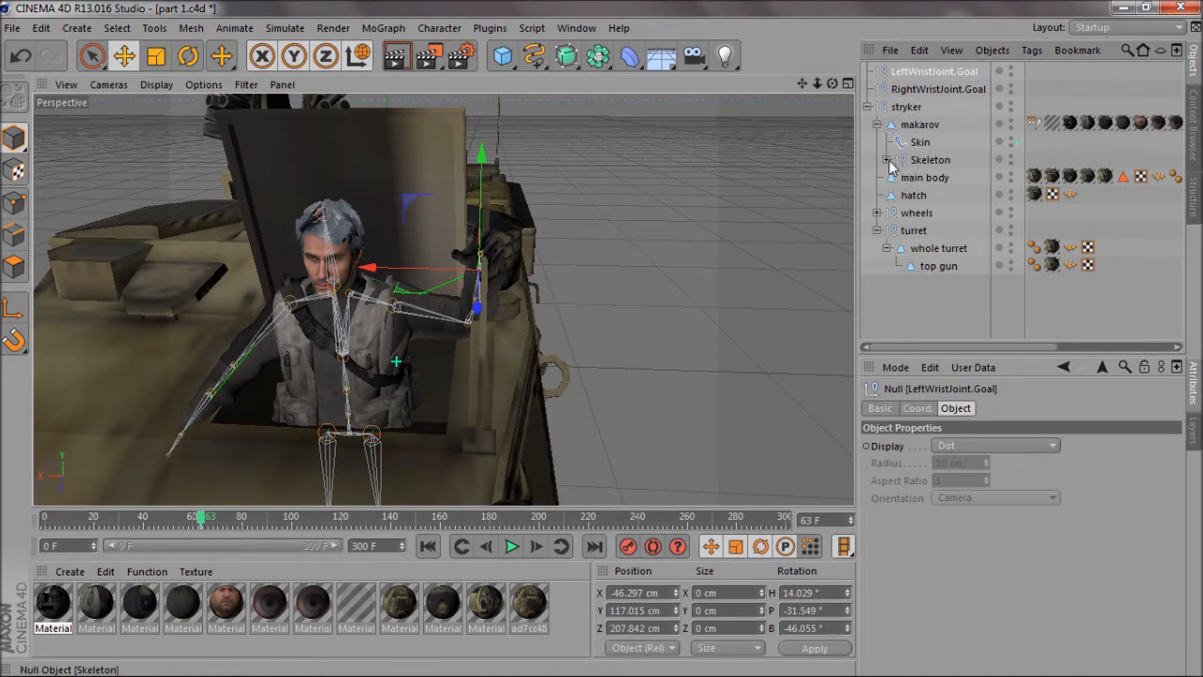
click(886, 160)
scroll(996, 292, down, 3)
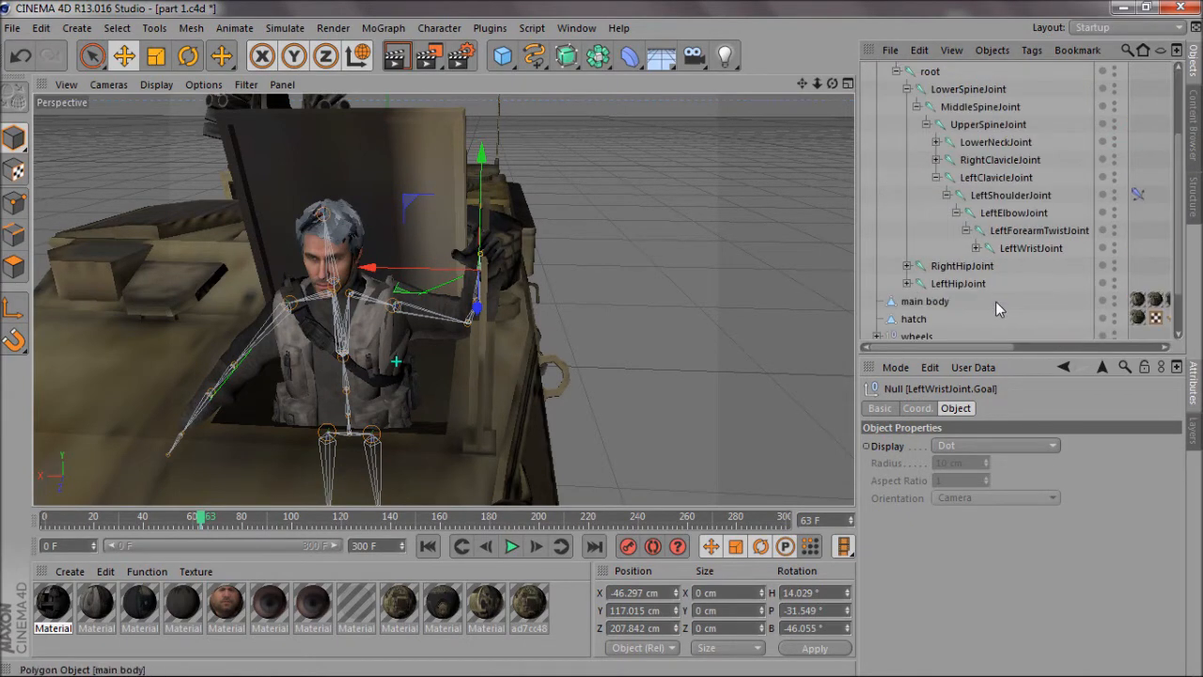
click(1024, 248)
click(189, 56)
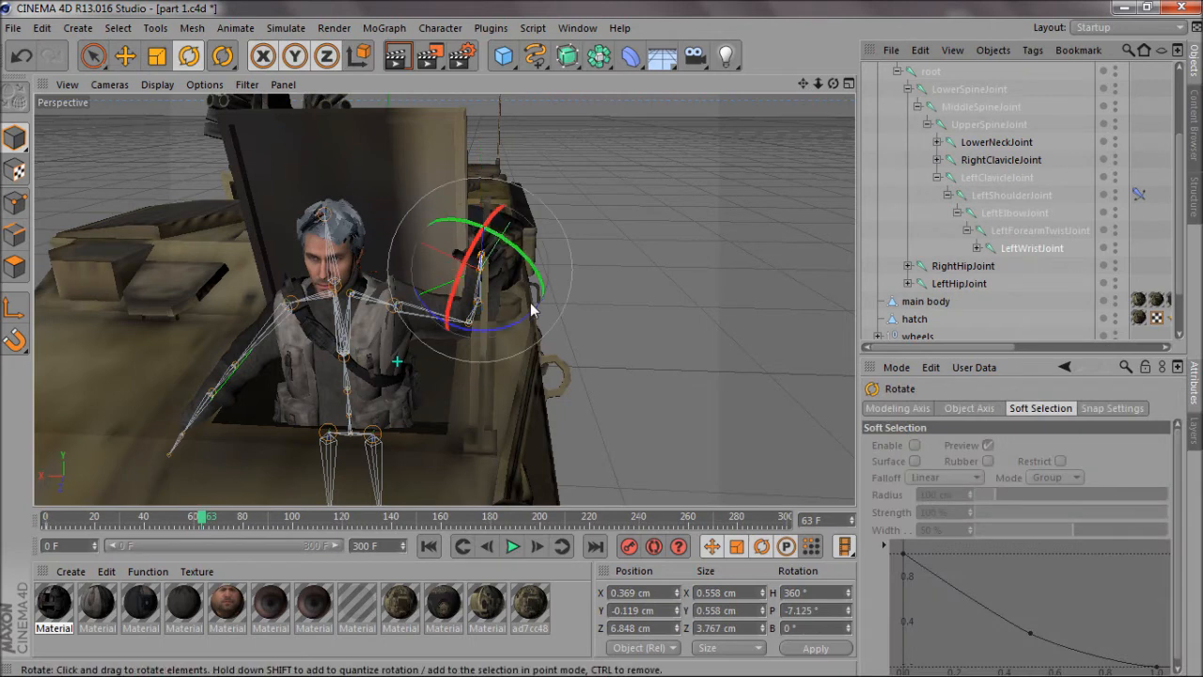
drag(500, 334, 459, 361)
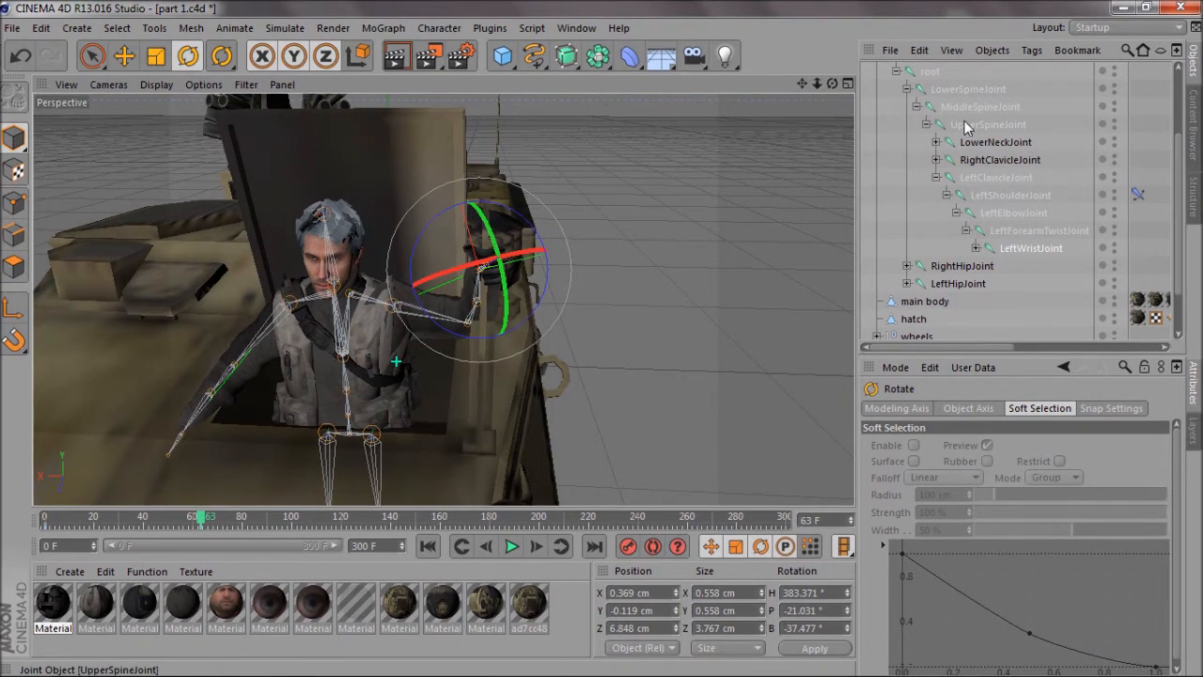
Shift LeftWristJoint.Goal to a Z position of about 205.4 cm and record a keyframe at frame 63.
scroll(966, 126, up, 3)
click(918, 74)
key(e)
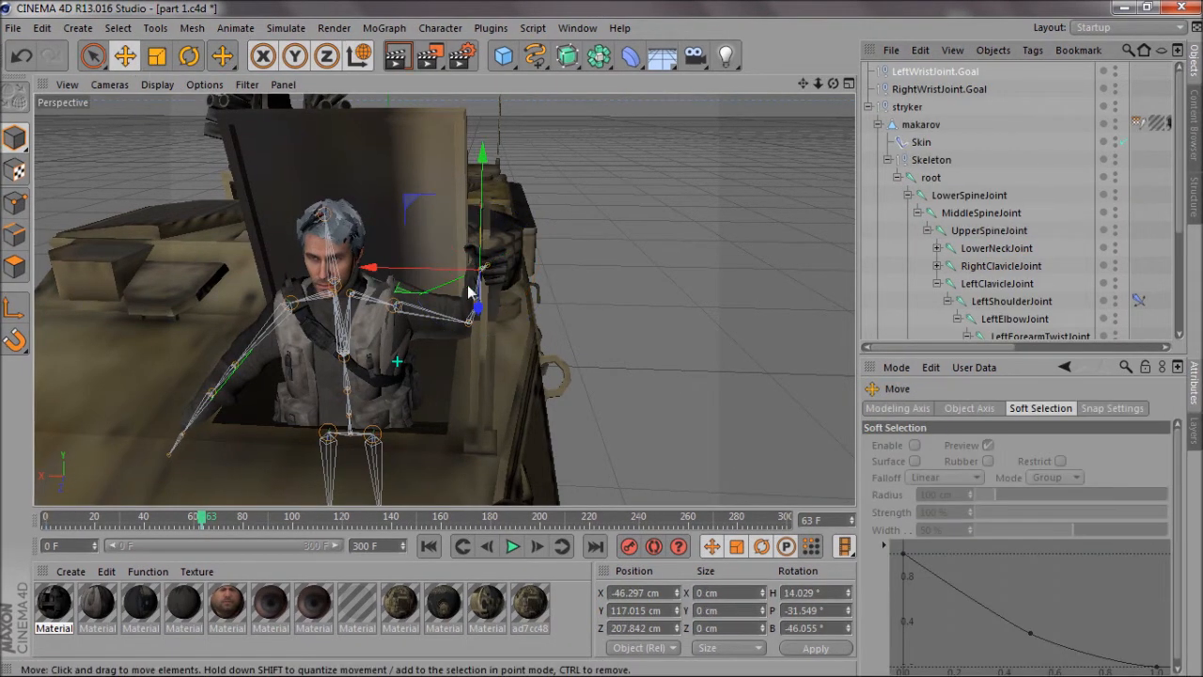
drag(478, 289, 482, 289)
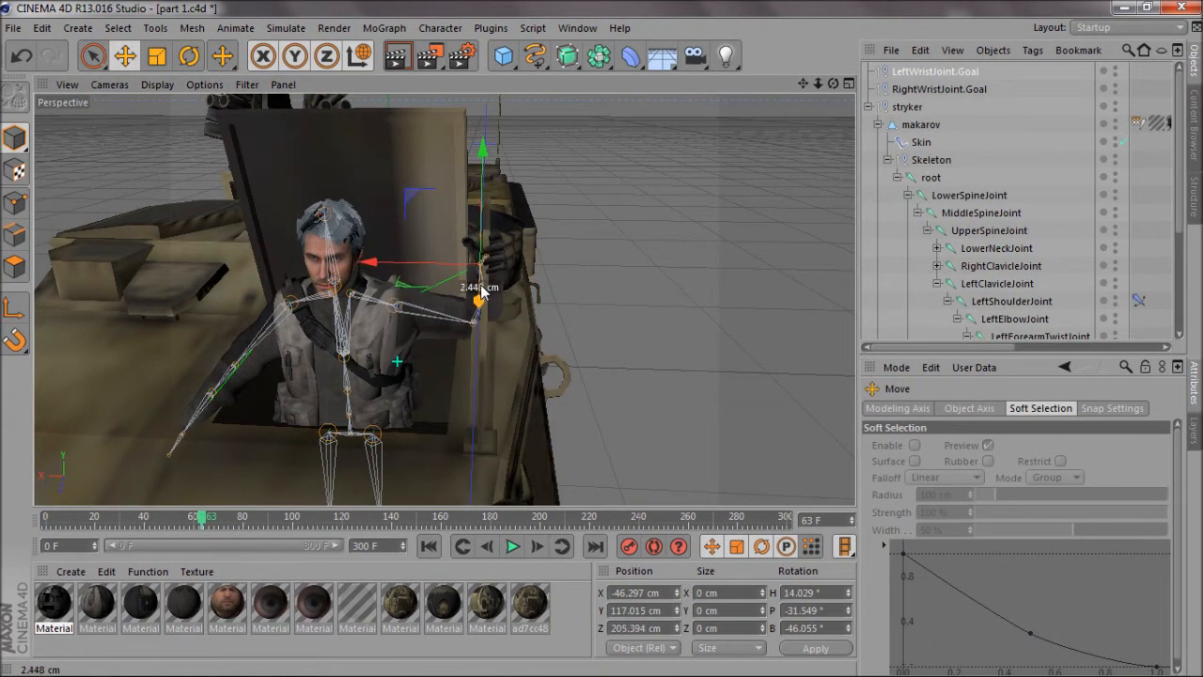
click(629, 546)
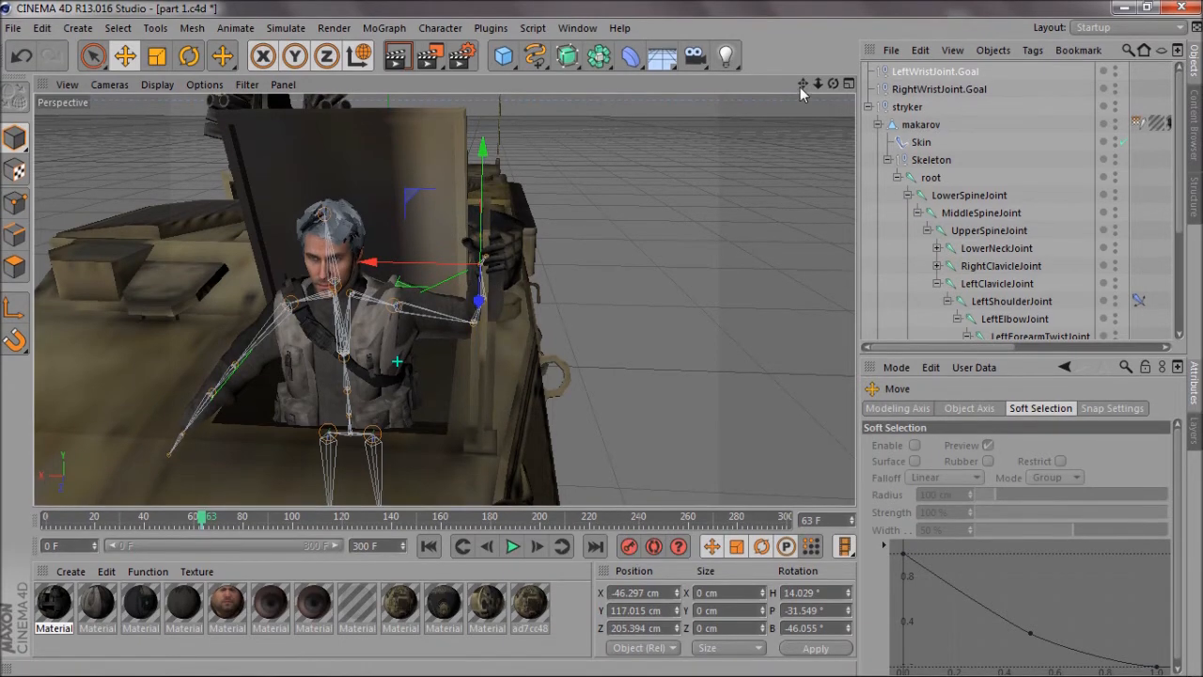
Raise RightWristJoint.Goal to a Y position of about 94.2 cm above the vehicle's hull.
drag(834, 83, 621, 339)
scroll(329, 231, up, 5)
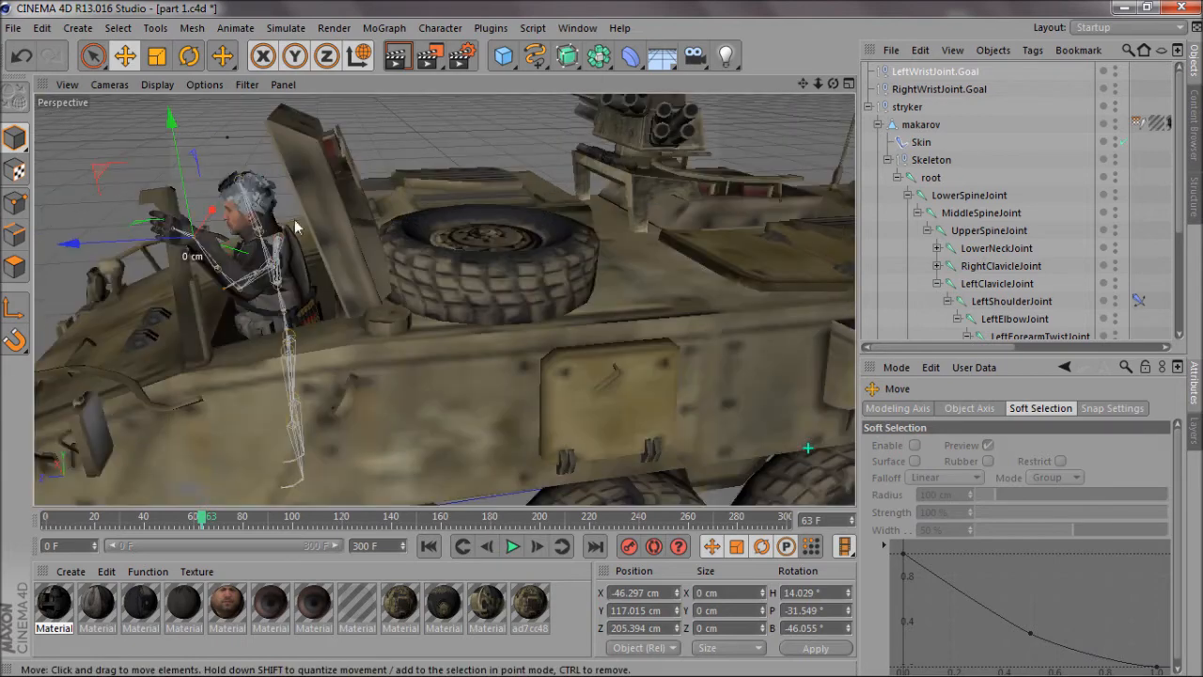
scroll(188, 246, up, 3)
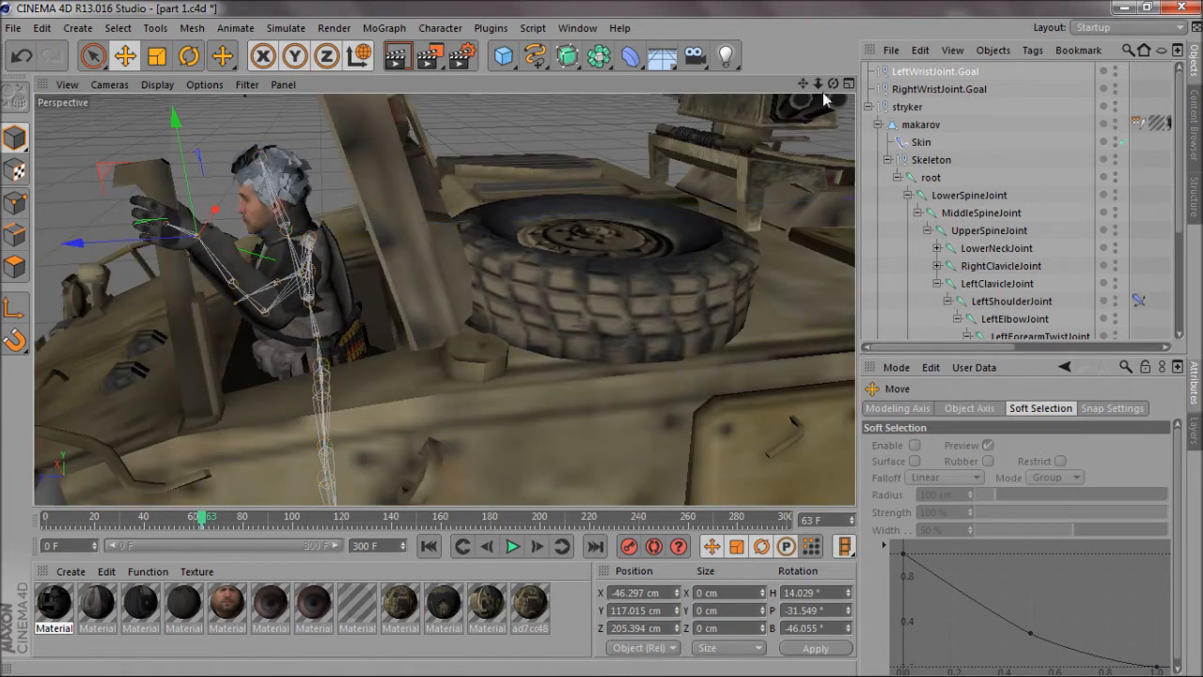
drag(818, 84, 602, 338)
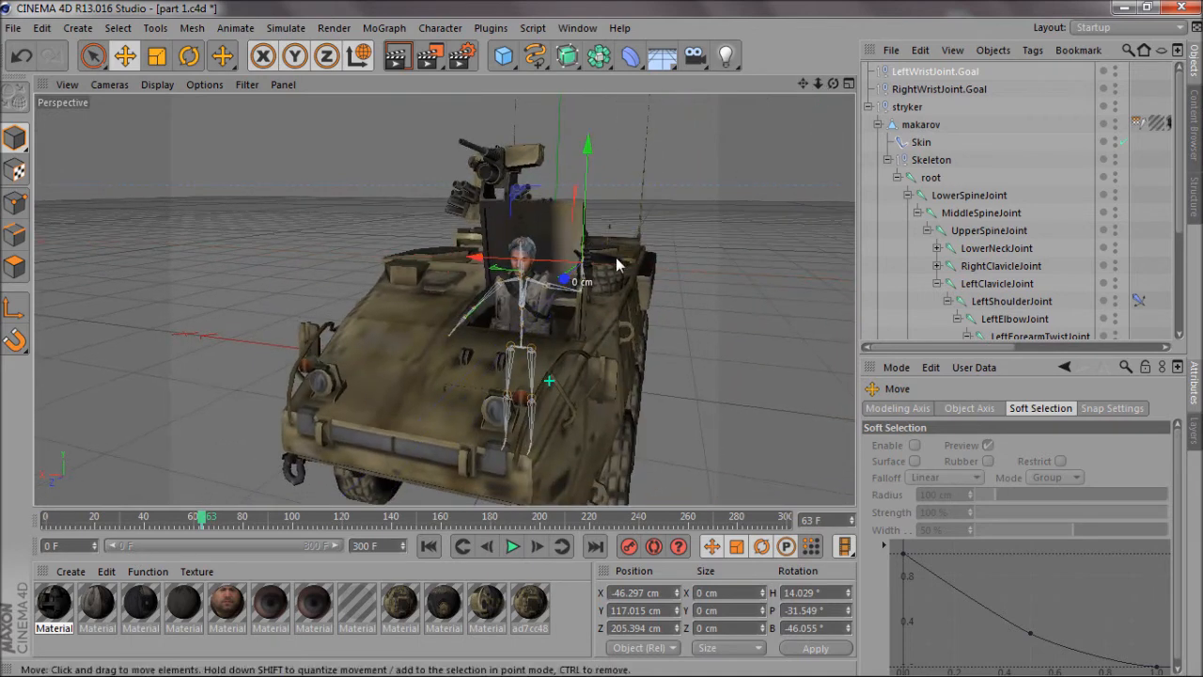
scroll(554, 301, up, 5)
click(365, 353)
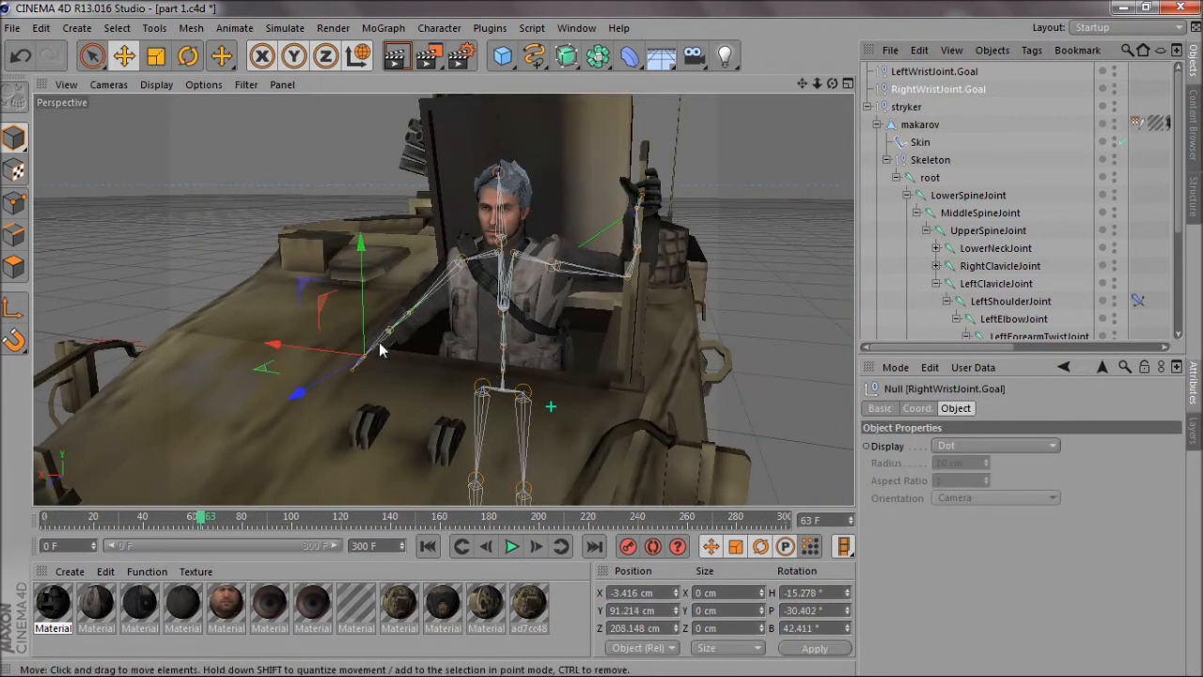
mouse_move(364, 338)
mouse_down()
mouse_move(358, 300)
mouse_move(367, 324)
mouse_up()
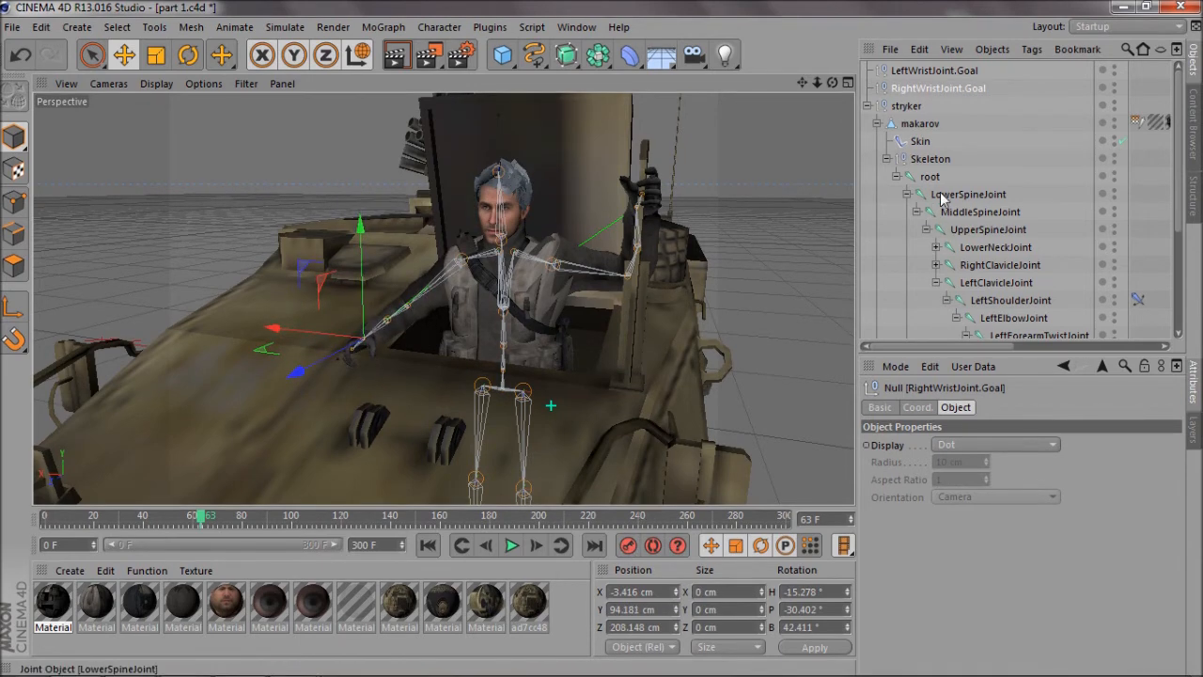
Expand makarov's right arm hierarchy and rotate RightWristJoint to about H 367.7°, P 2.2° and B -33.1°.
scroll(941, 198, down, 3)
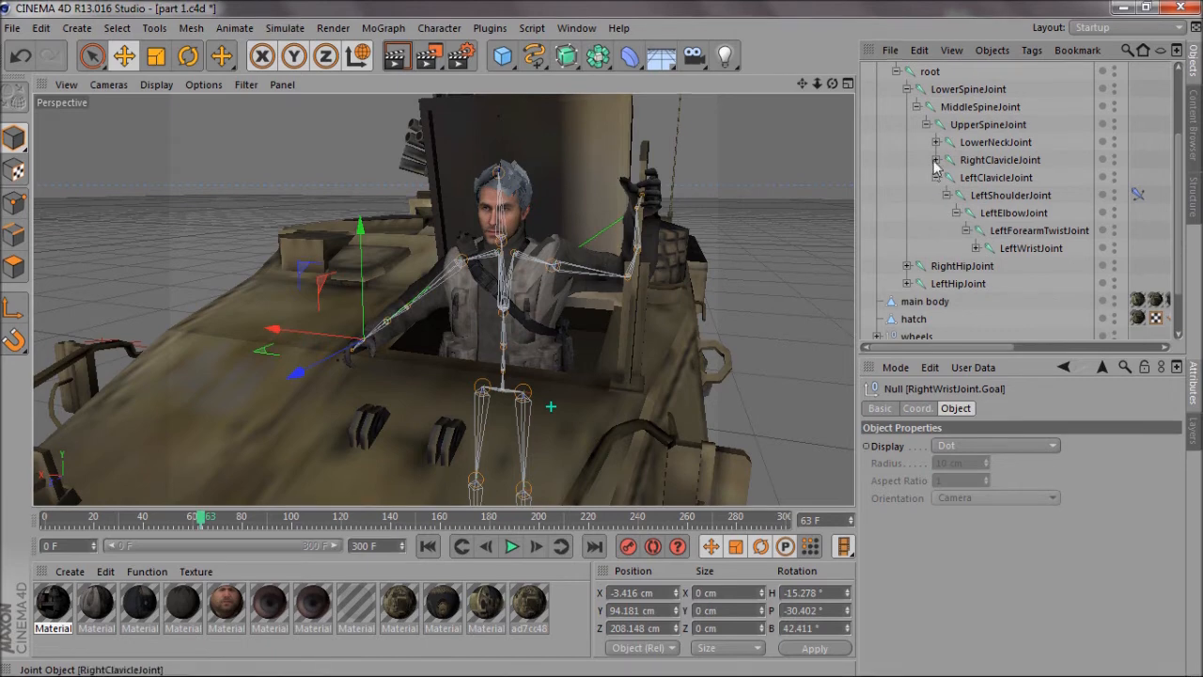
click(936, 161)
click(1013, 233)
key(r)
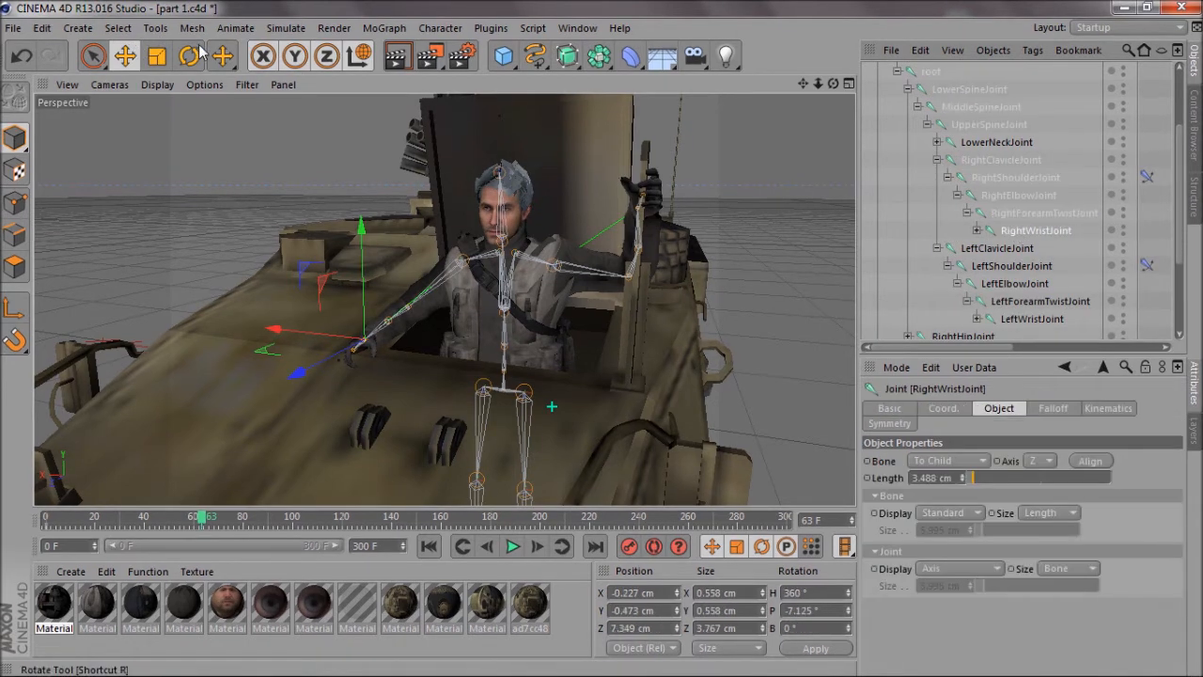
drag(381, 299, 421, 335)
drag(322, 331, 325, 318)
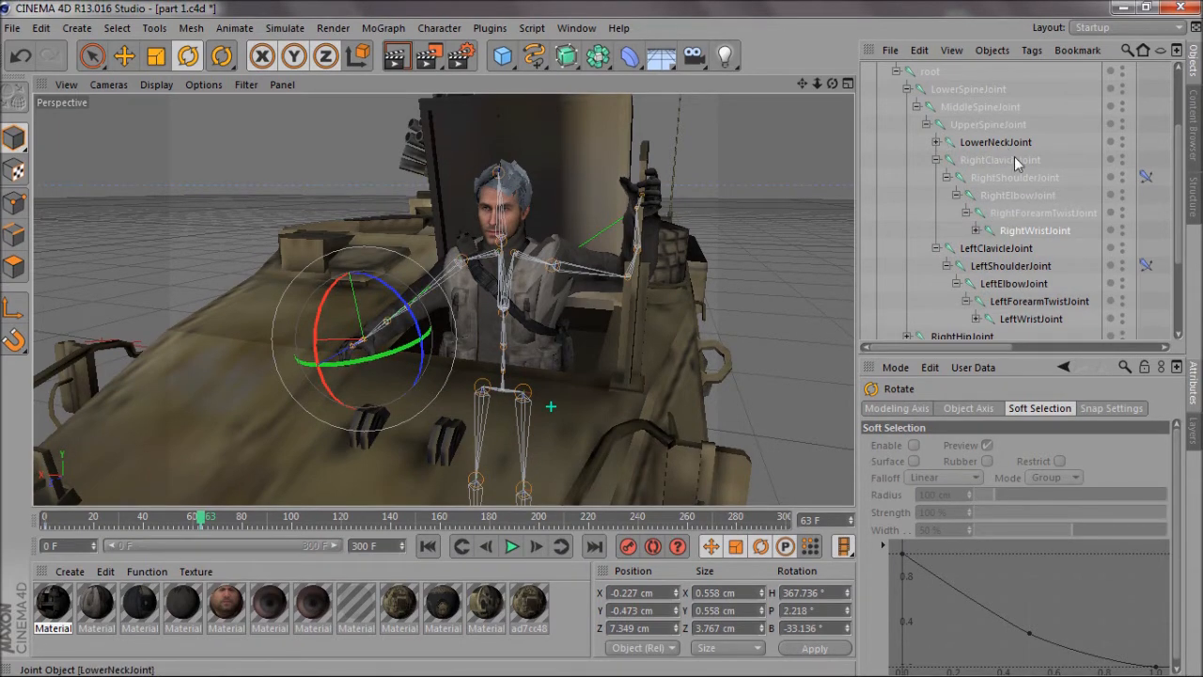
scroll(977, 131, up, 3)
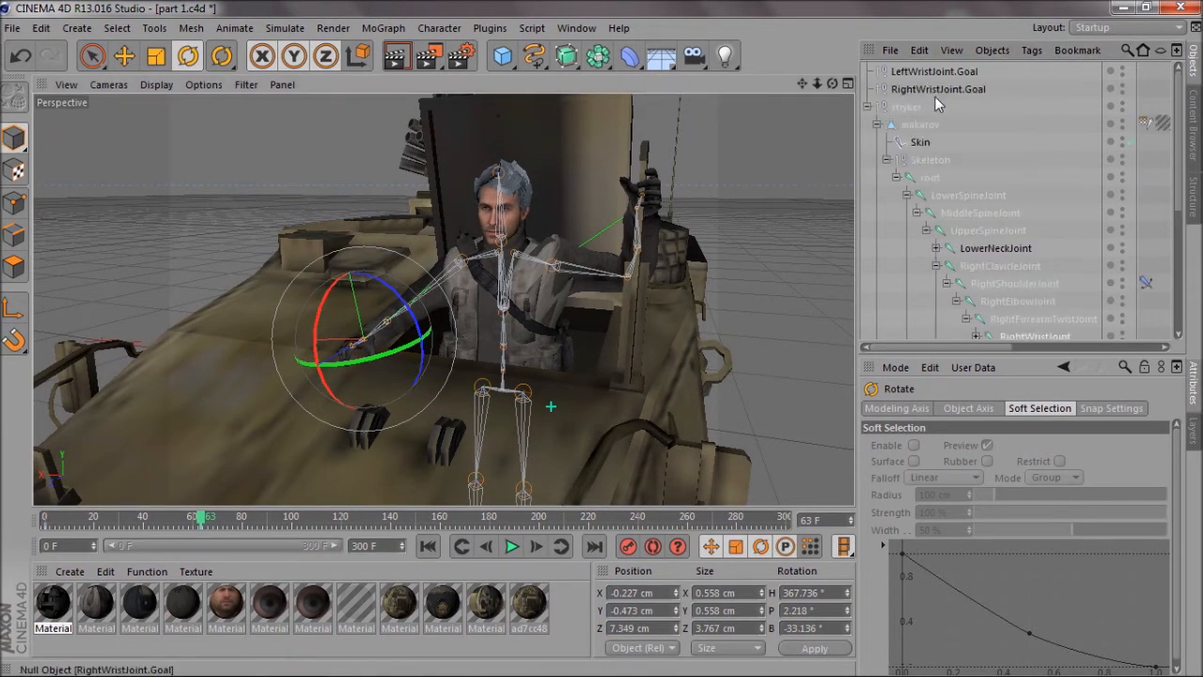
click(918, 75)
click(913, 91)
click(907, 74)
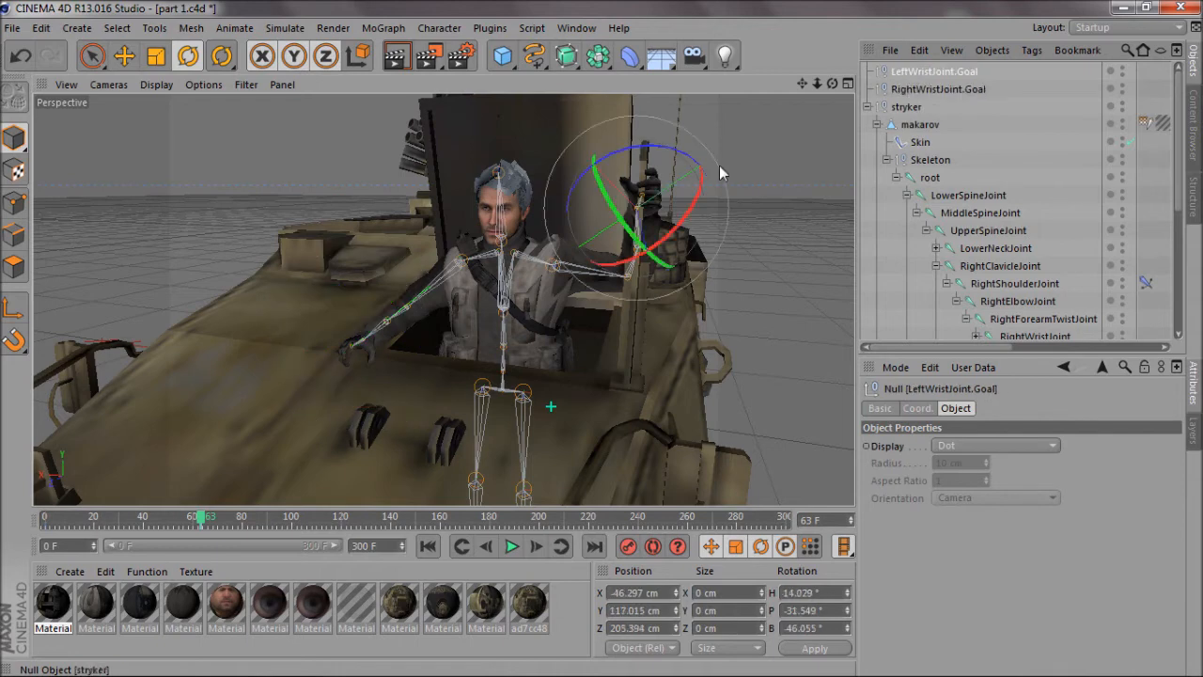
key(e)
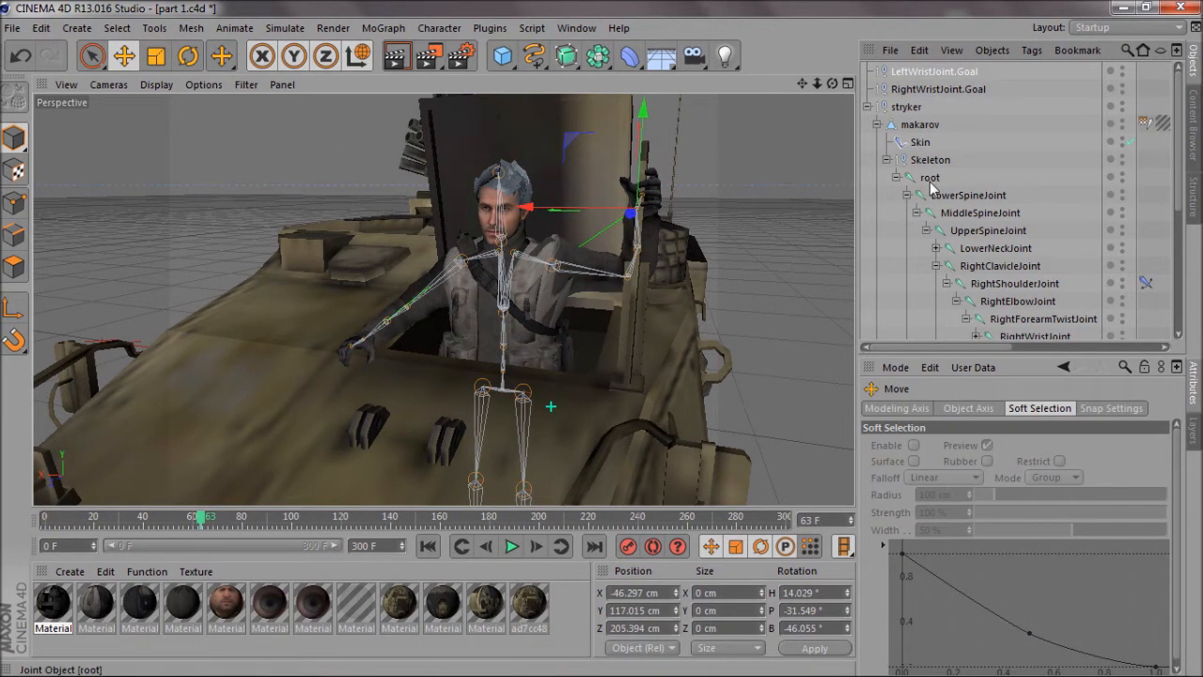
Bend MiddleSpineJoint to a pitch of about -14.5° and record a keyframe for UpperSpineJoint at frame 63.
click(987, 218)
drag(484, 365, 504, 386)
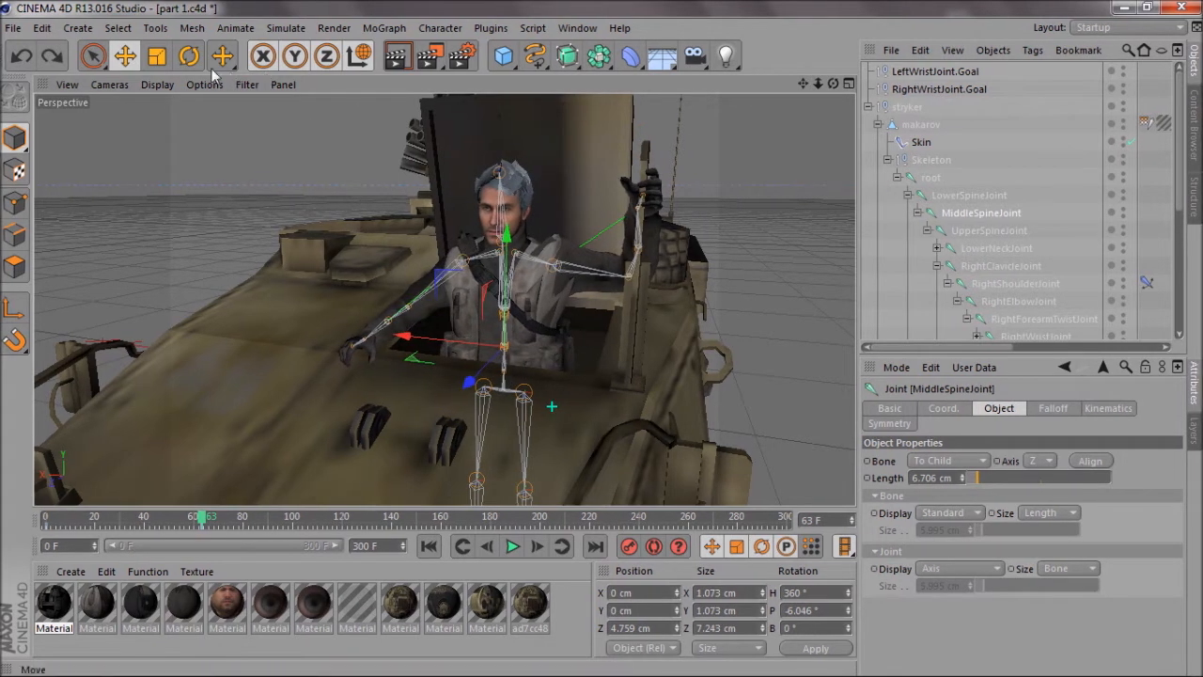
key(r)
drag(497, 294, 483, 313)
click(1005, 233)
click(630, 544)
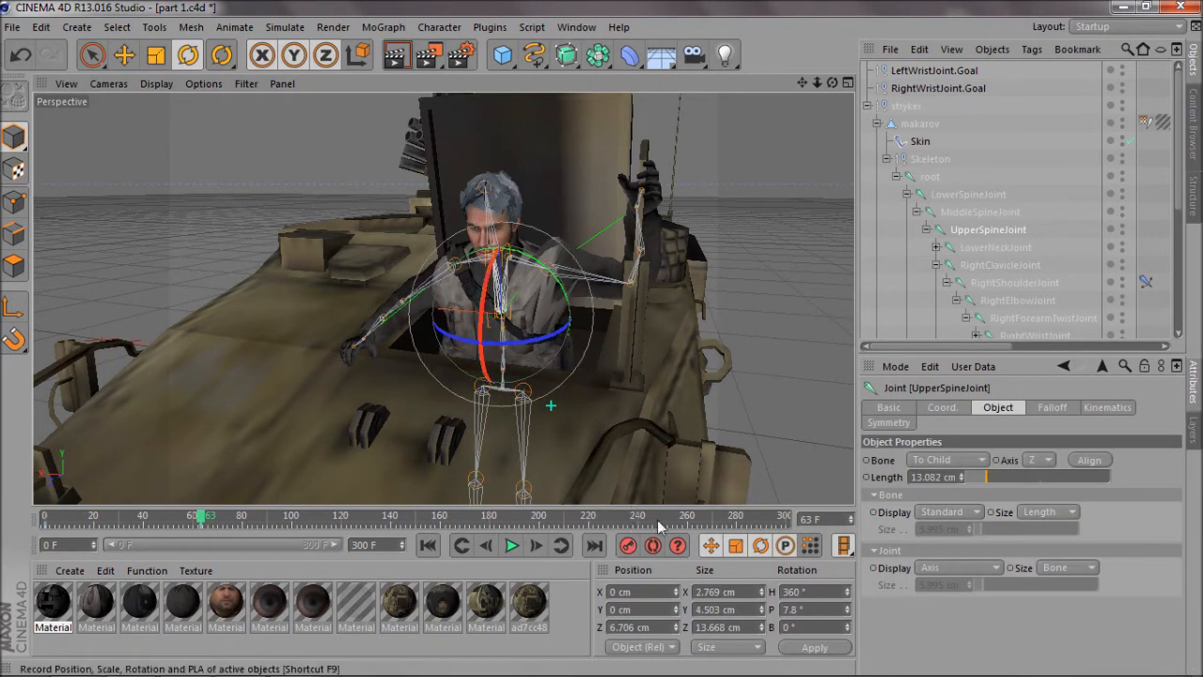
Turn makarov's head by rotating LowerNeckJoint to about H 358.9°, P 2.7° and B 340.4°.
scroll(1016, 314, down, 3)
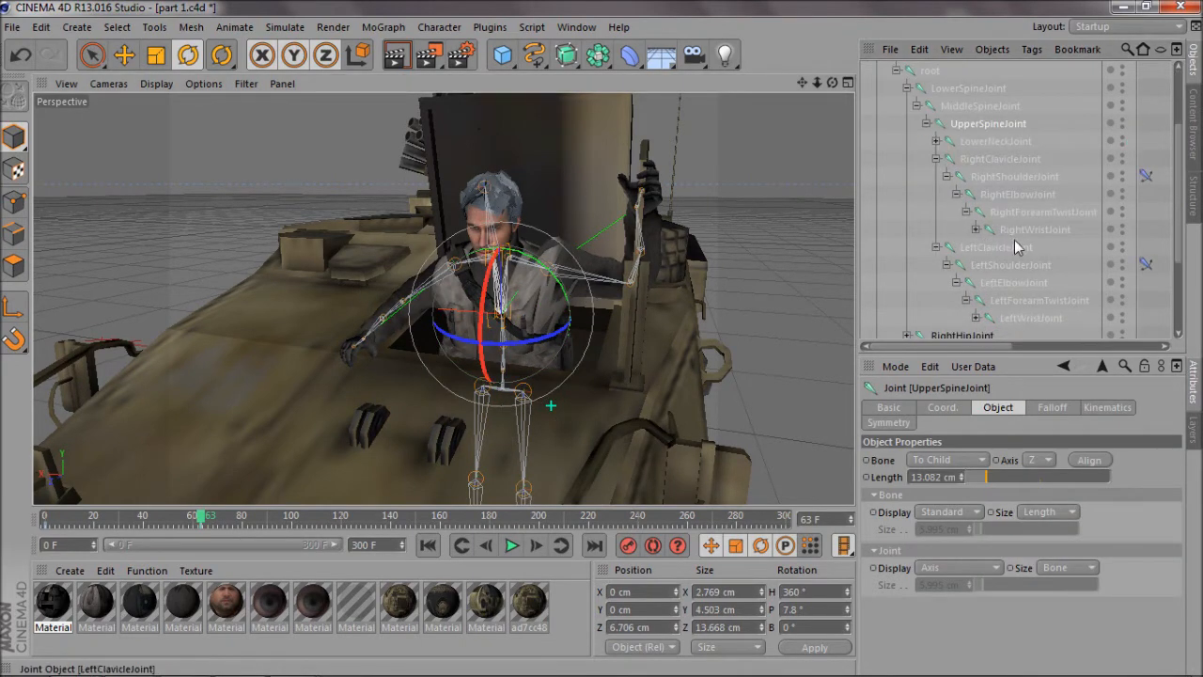
scroll(994, 224, up, 3)
click(977, 247)
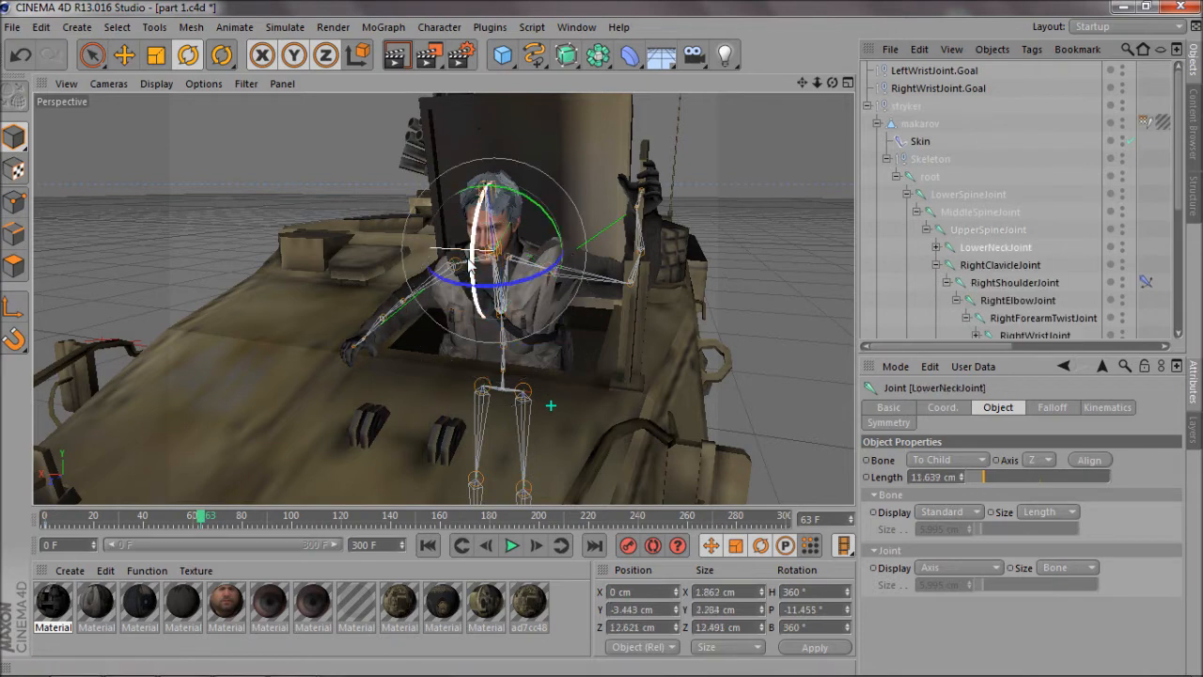
drag(471, 264, 474, 239)
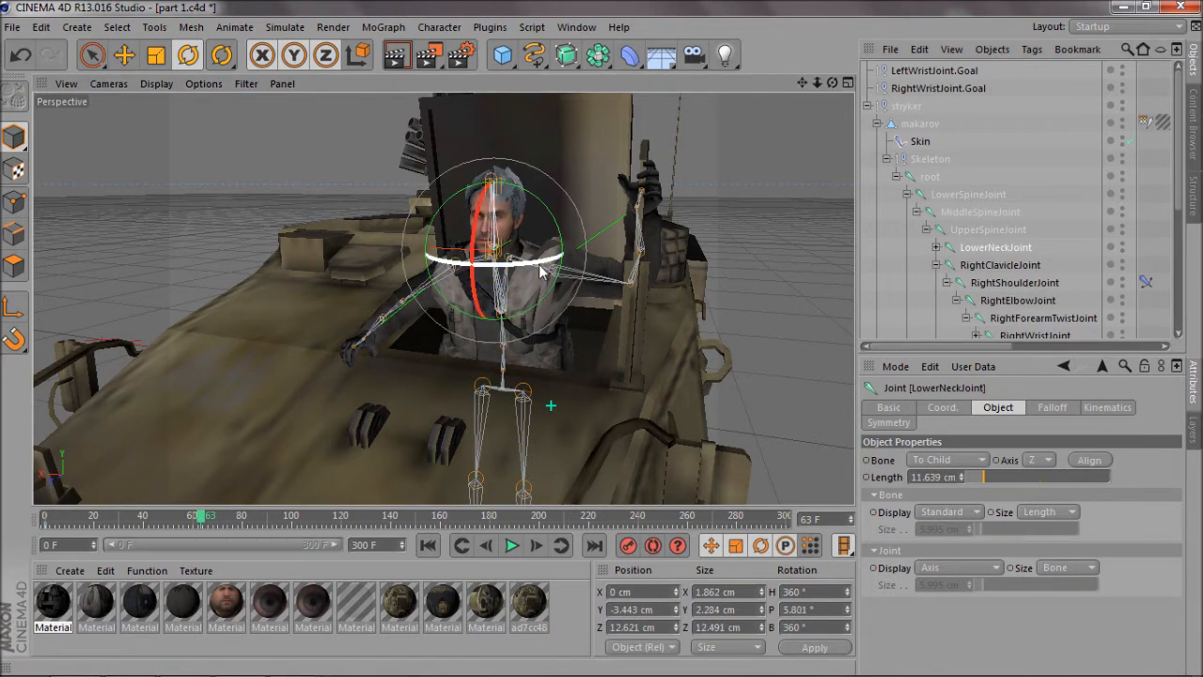
drag(538, 264, 492, 271)
drag(456, 222, 456, 226)
drag(833, 84, 726, 152)
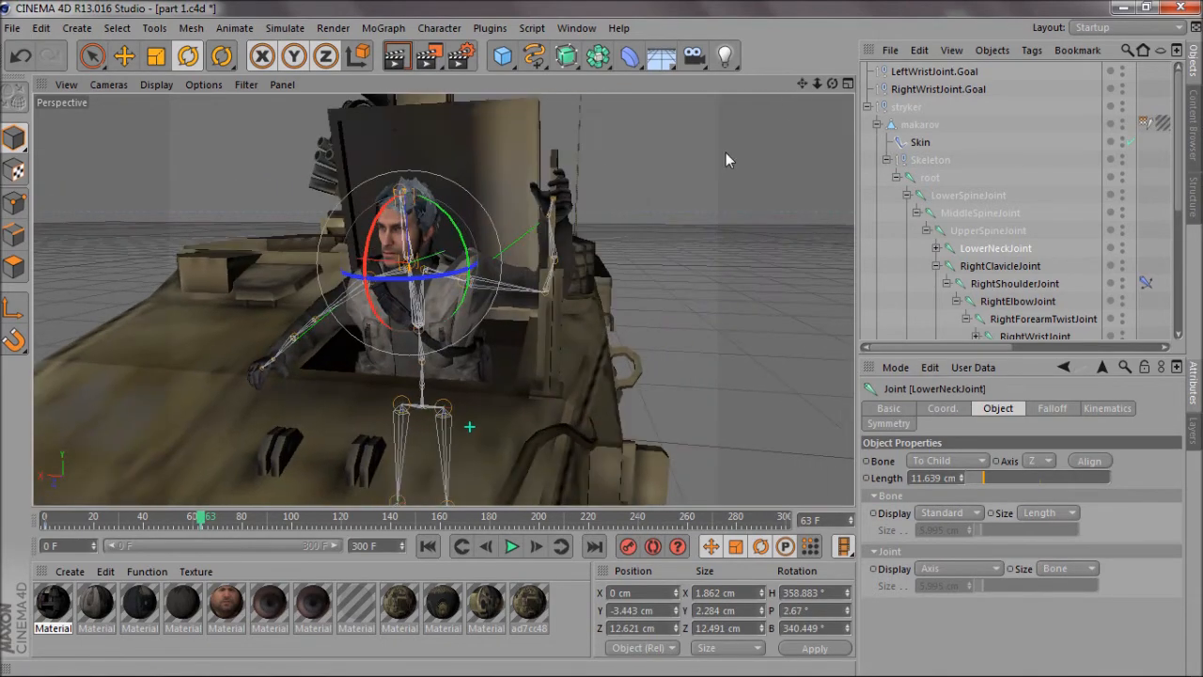
At frame 47, shift LeftWristJoint.Goal to a Z position of about 64.3 cm and record a keyframe.
drag(200, 520, 163, 523)
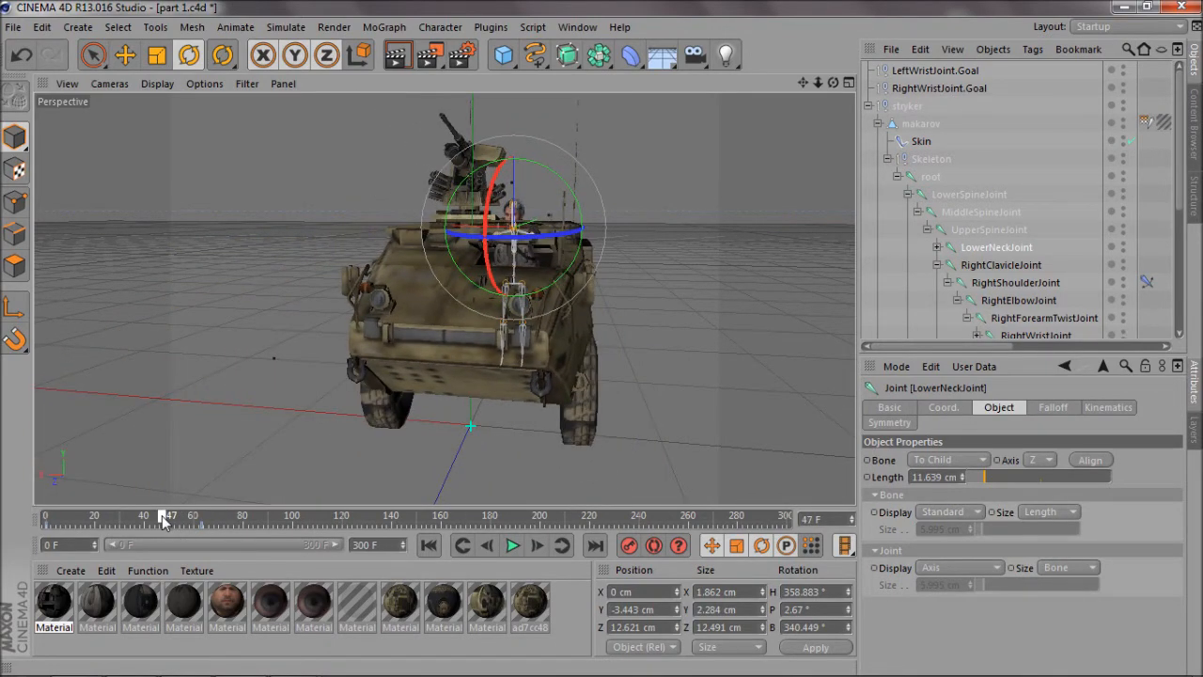
scroll(583, 229, up, 8)
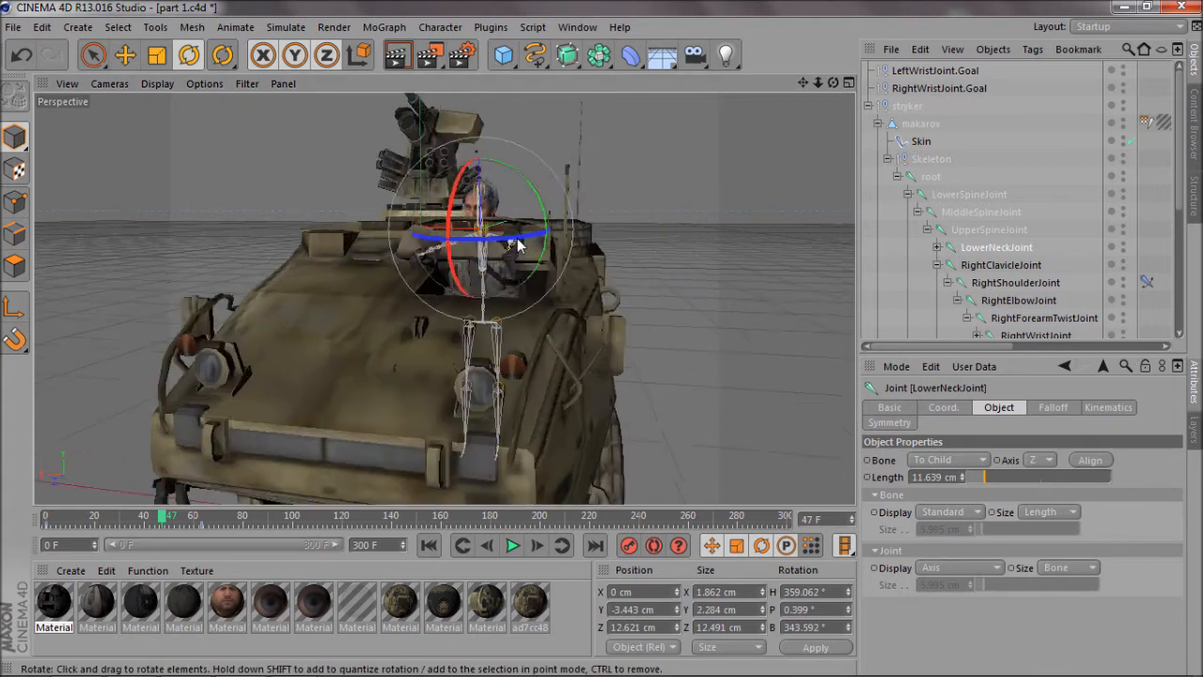
scroll(602, 242, up, 3)
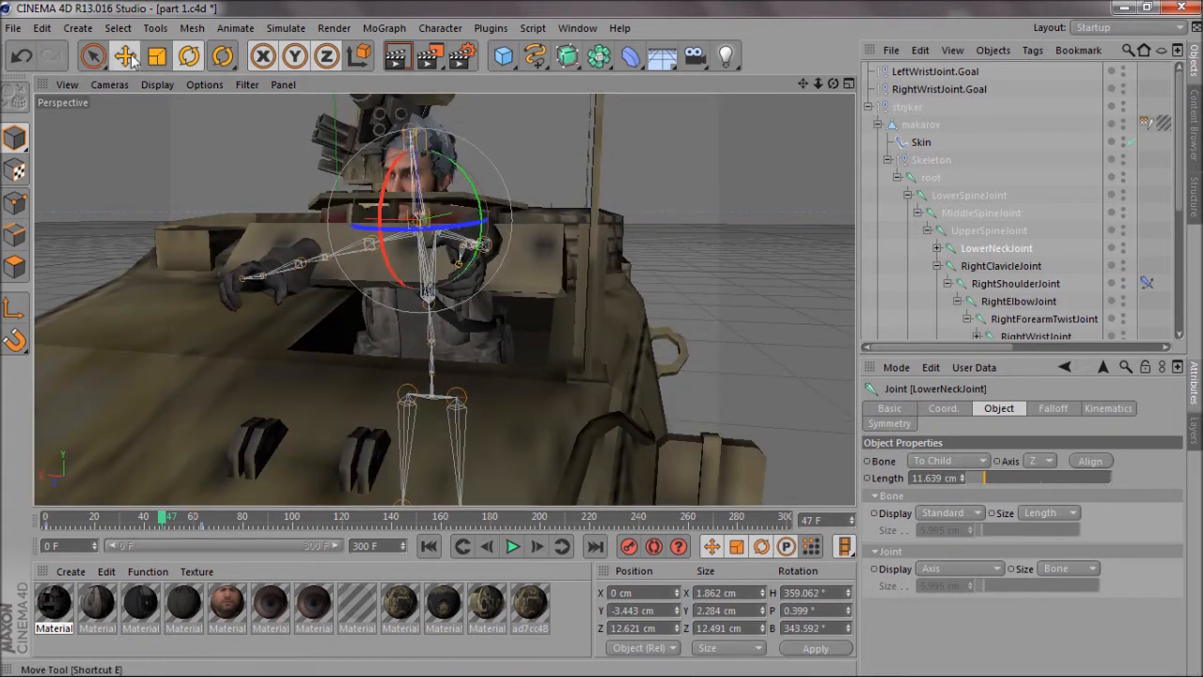
click(125, 56)
click(931, 73)
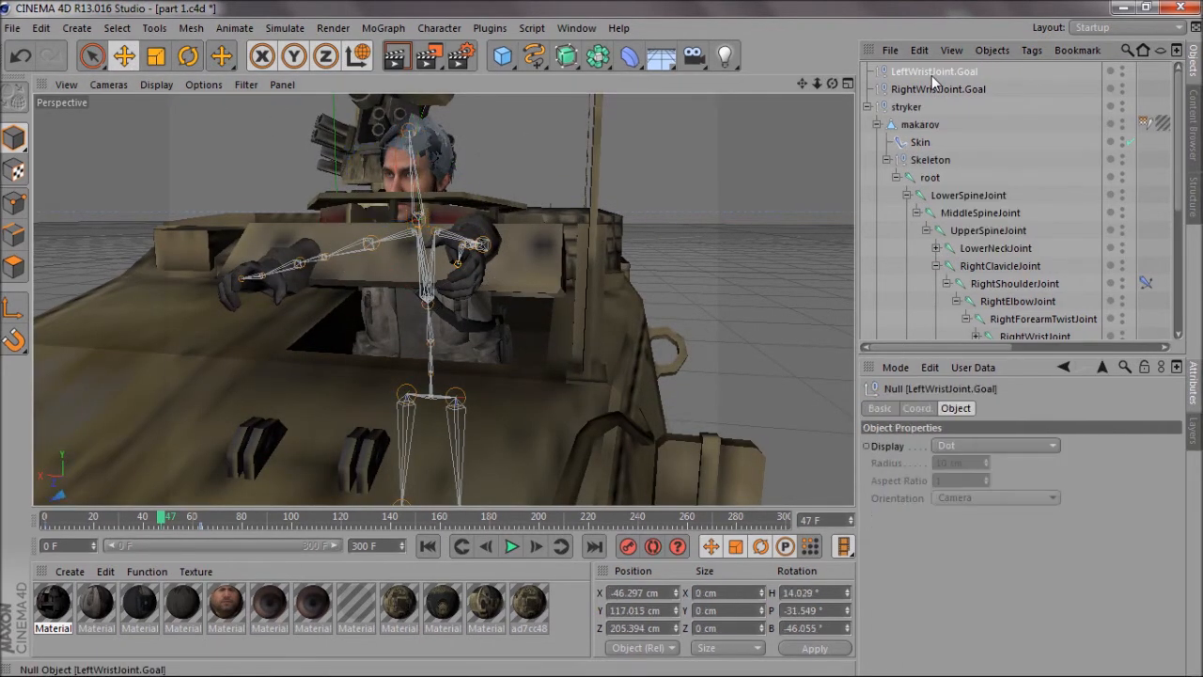
scroll(601, 338, down, 10)
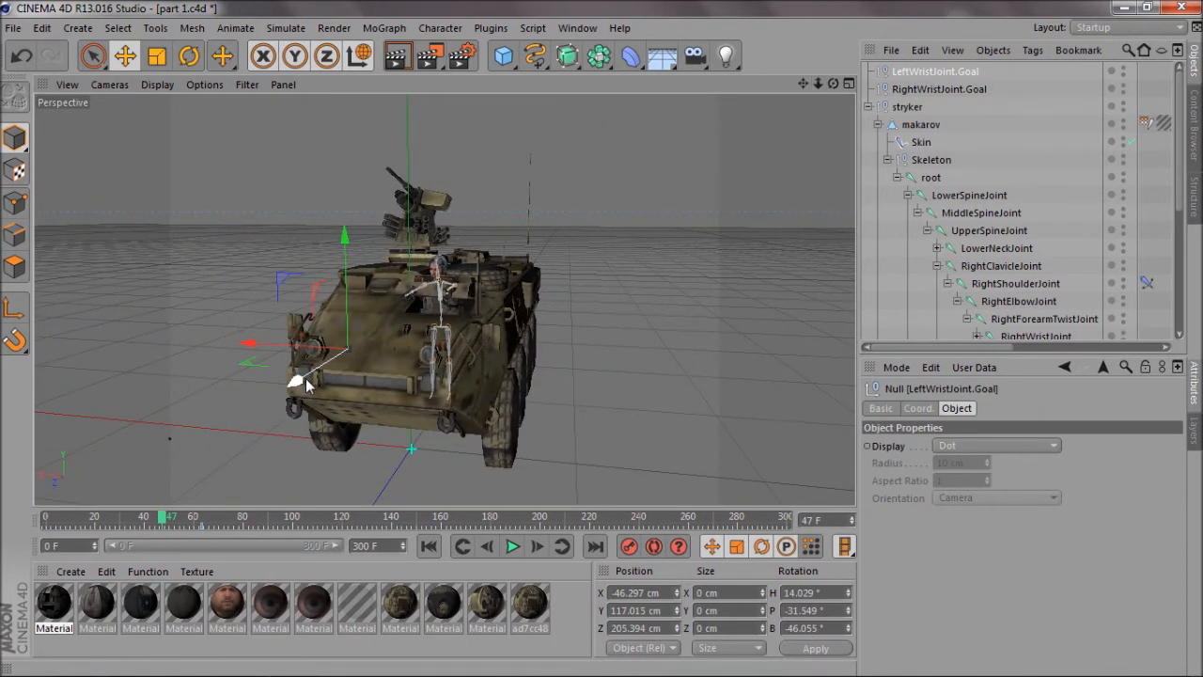
scroll(470, 327, up, 10)
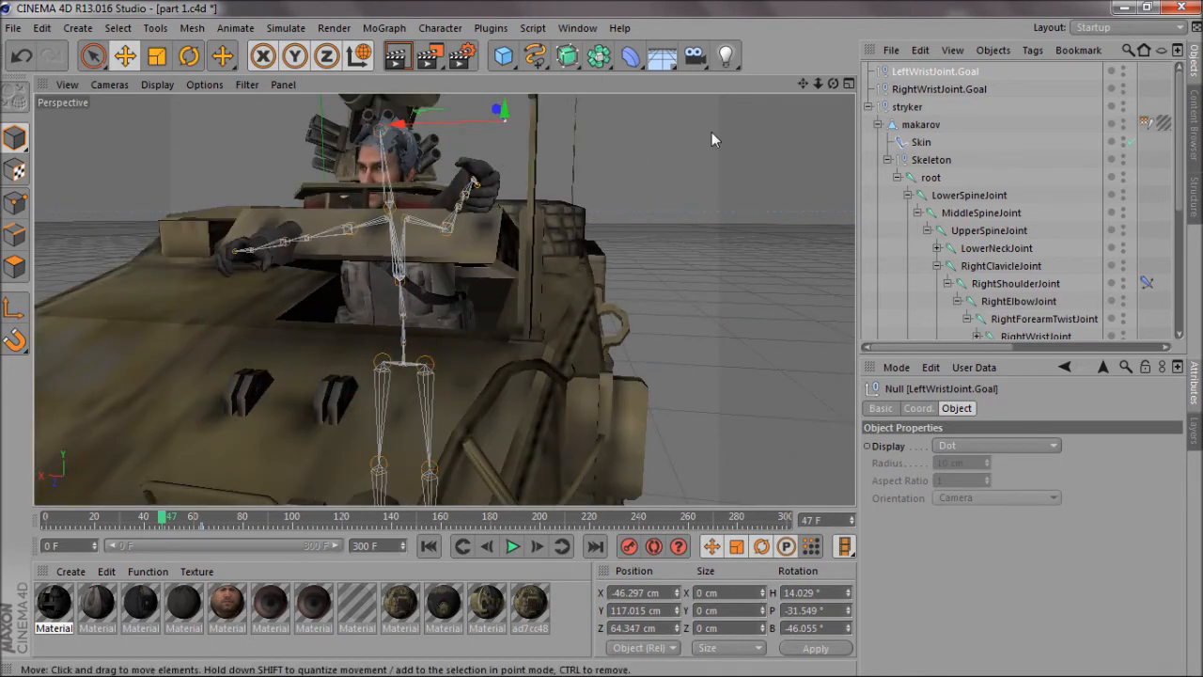
drag(803, 84, 809, 152)
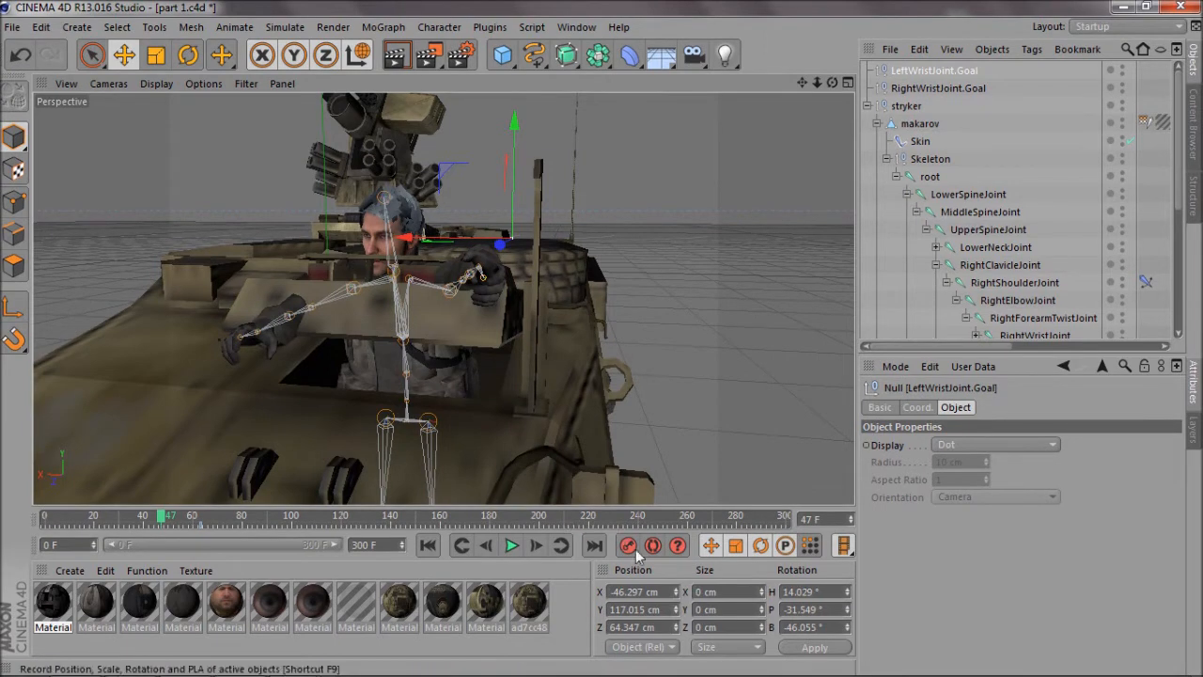
Try lowering makarov's root joint to a Y position of about 20.2 cm at frame 47.
click(957, 215)
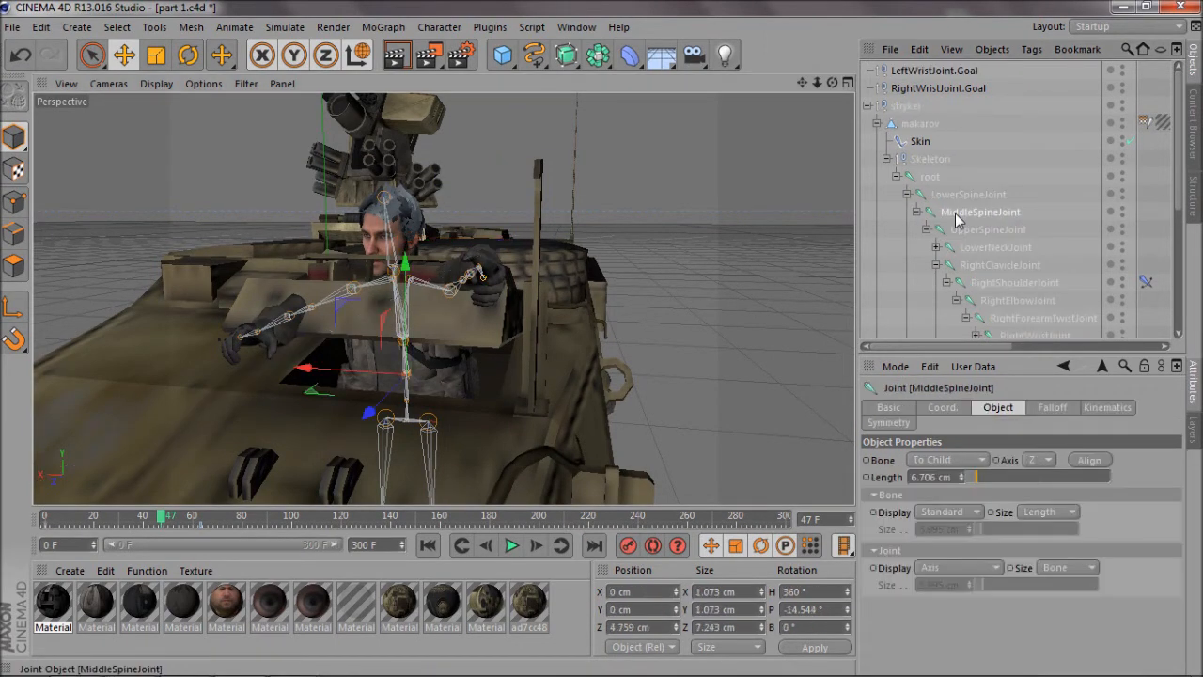
click(929, 177)
drag(403, 351, 428, 452)
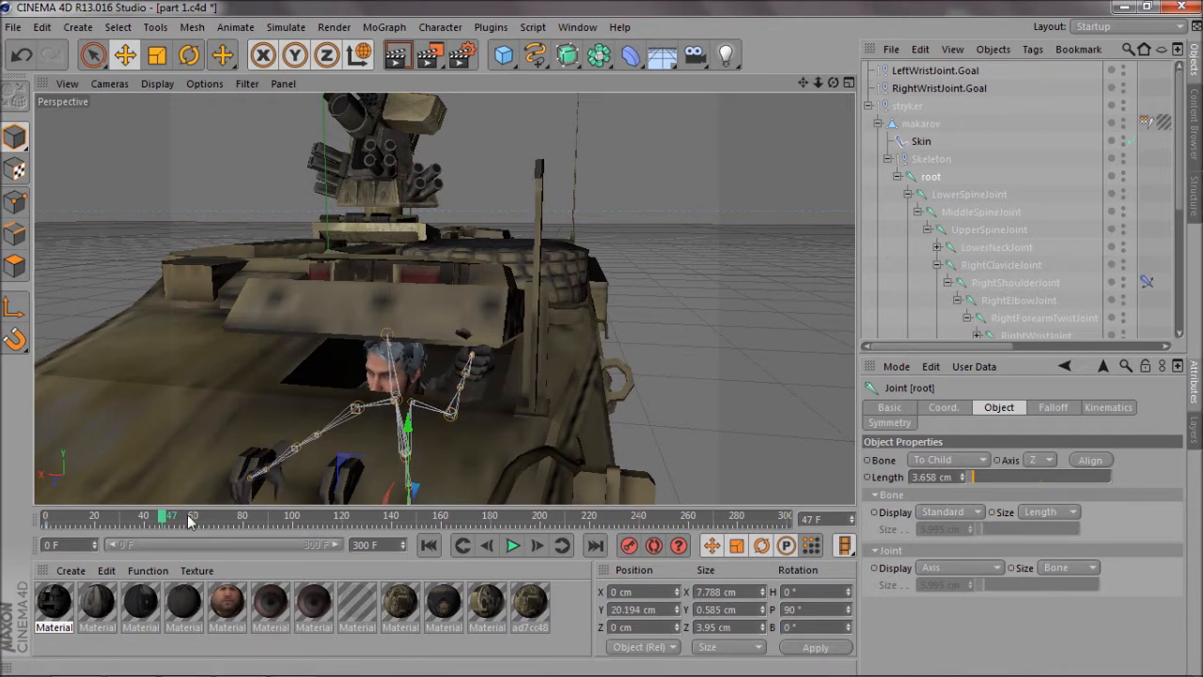
Scrub between frames 34 and 63 to check the root joint and LeftWristJoint.Goal, returning to frame 47.
drag(162, 518, 133, 523)
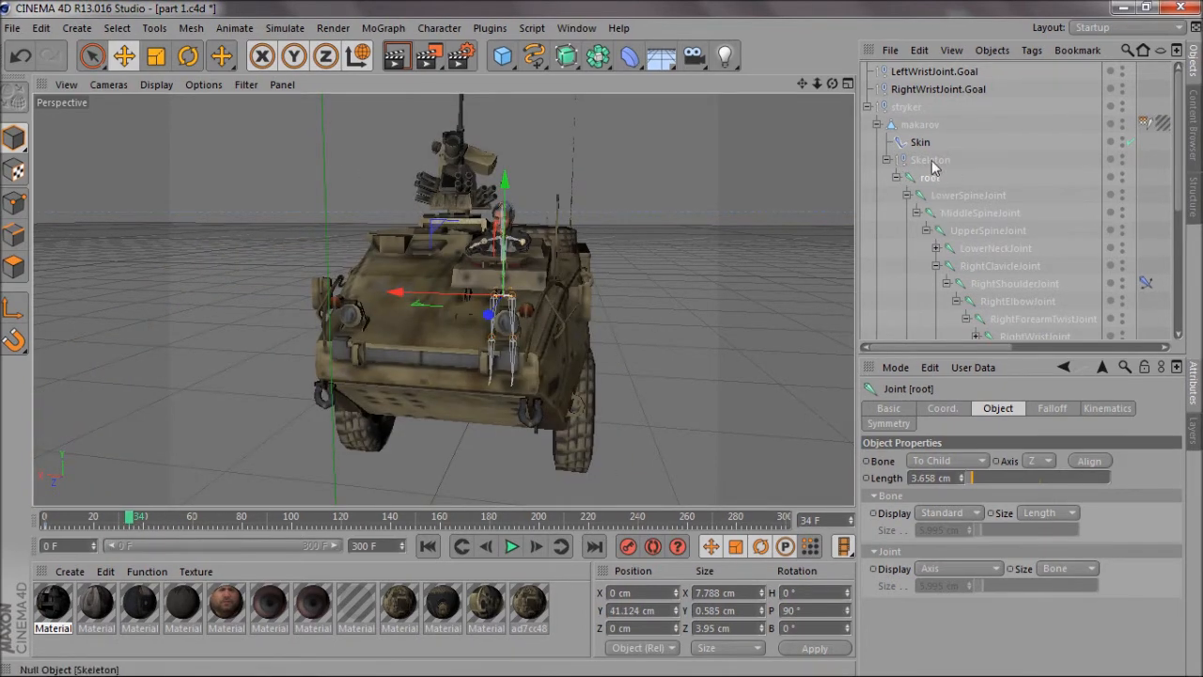
click(921, 73)
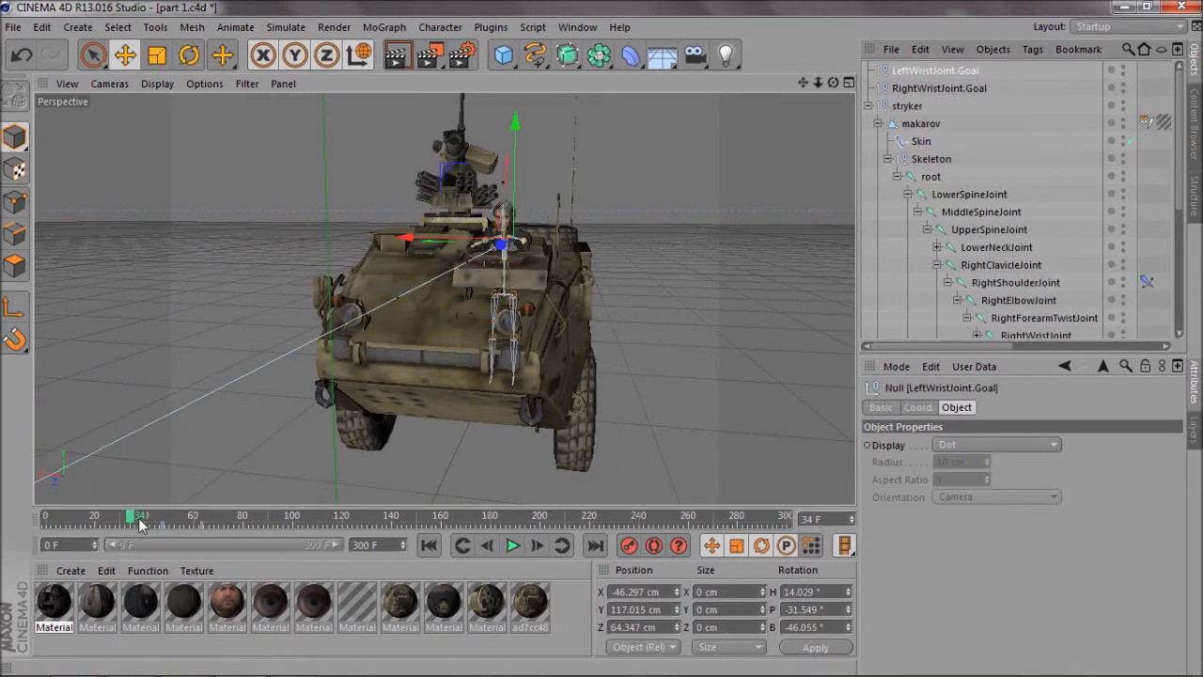
drag(135, 523, 200, 531)
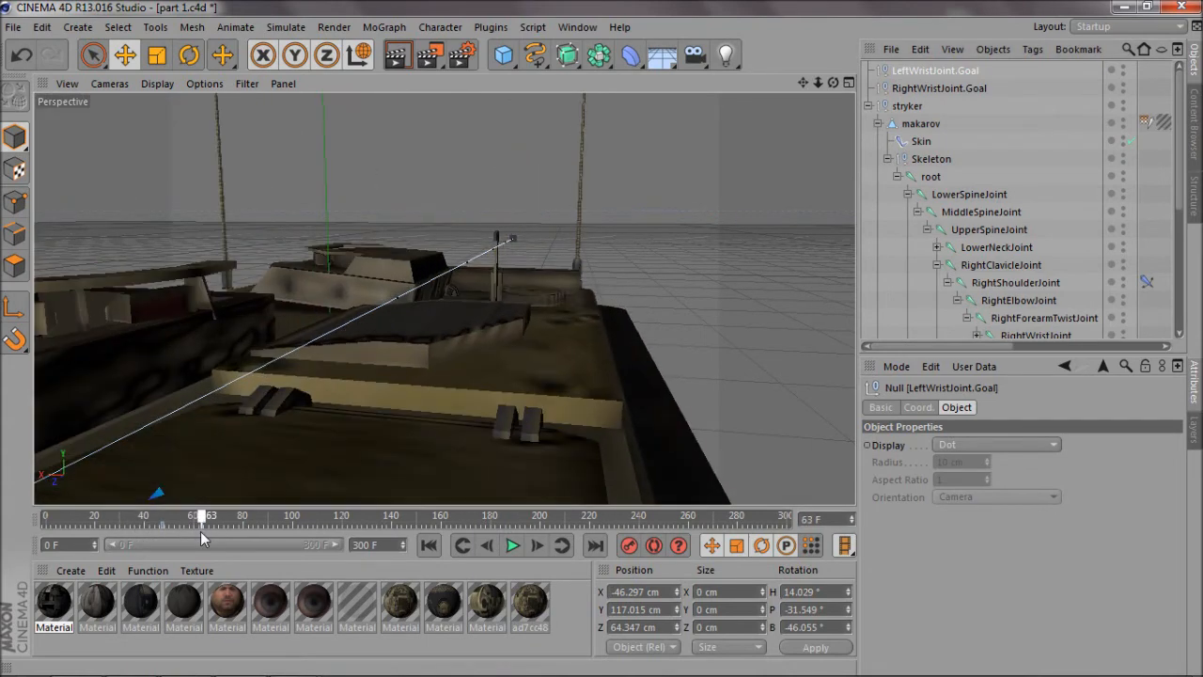
click(930, 176)
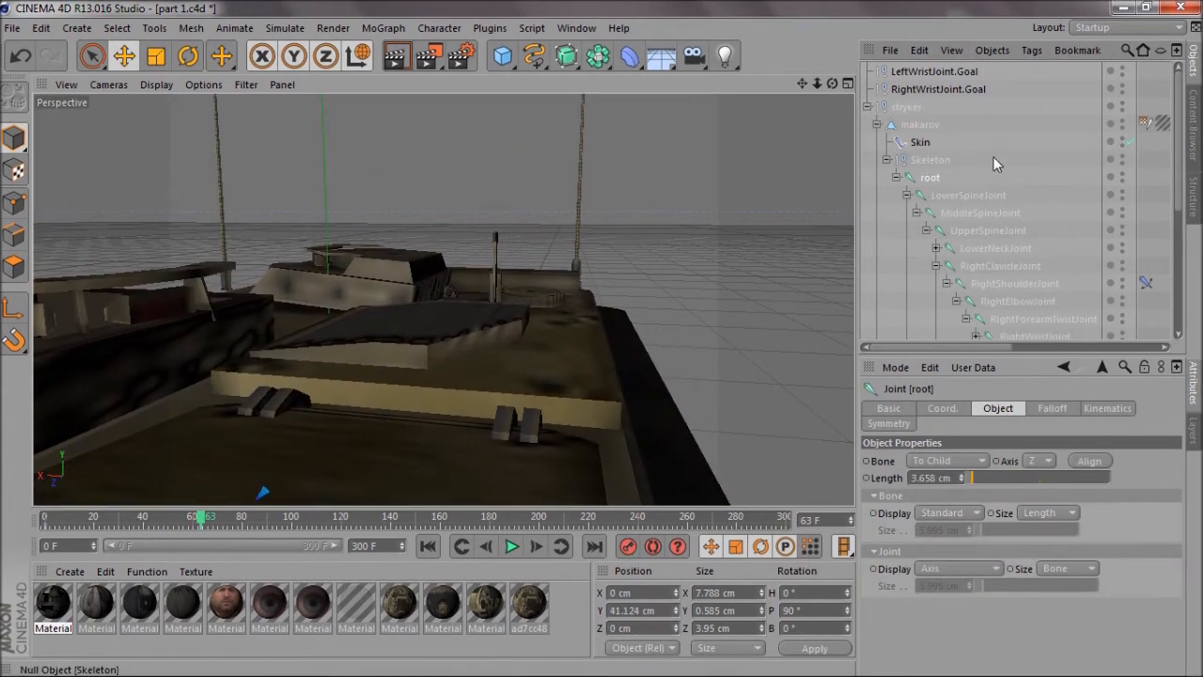
click(931, 71)
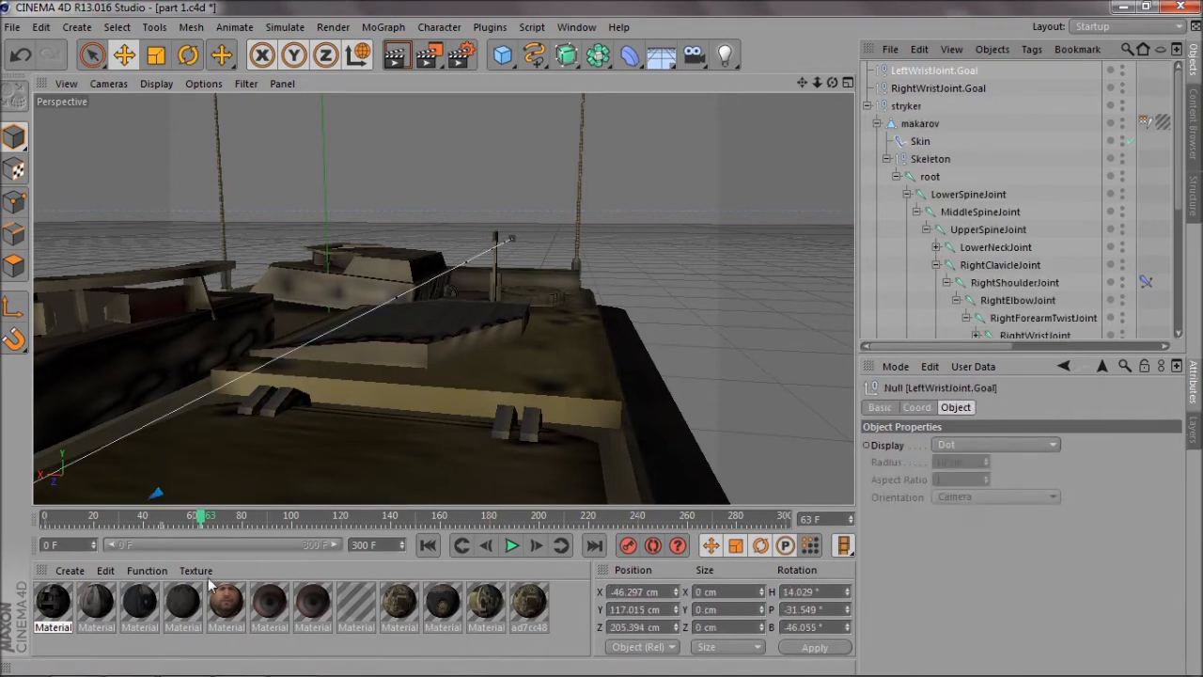
drag(200, 531, 162, 526)
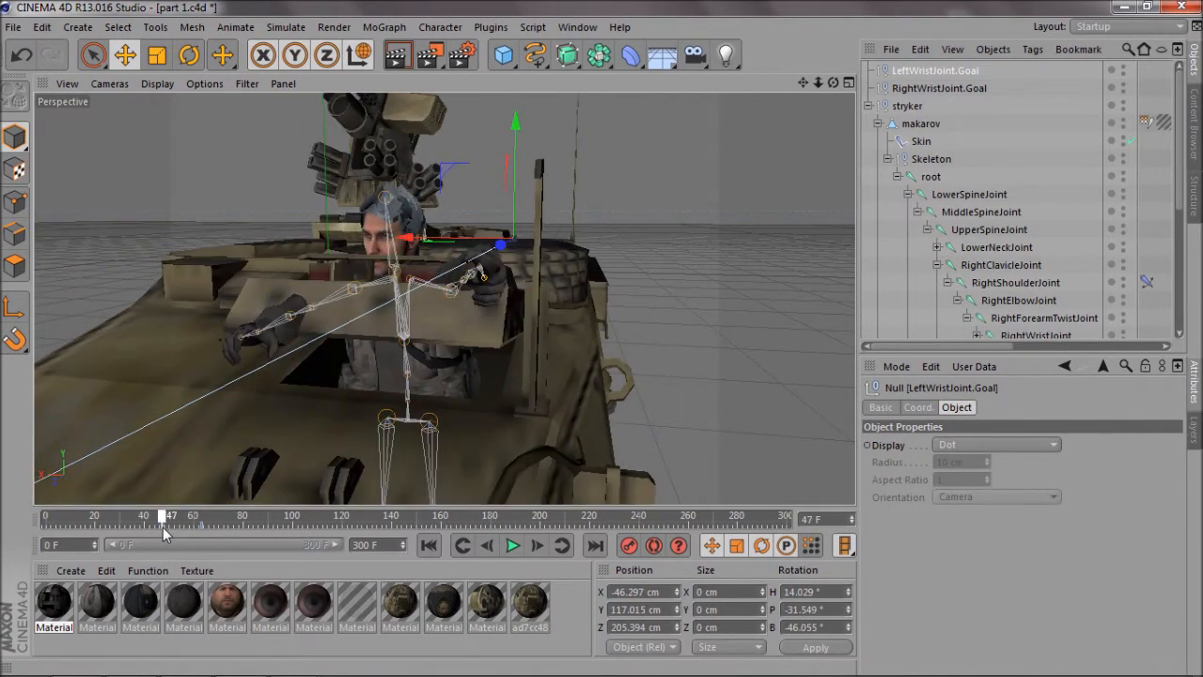
Lower makarov's root joint to a Y position of about 21.8 cm and record a keyframe at frame 47.
click(930, 179)
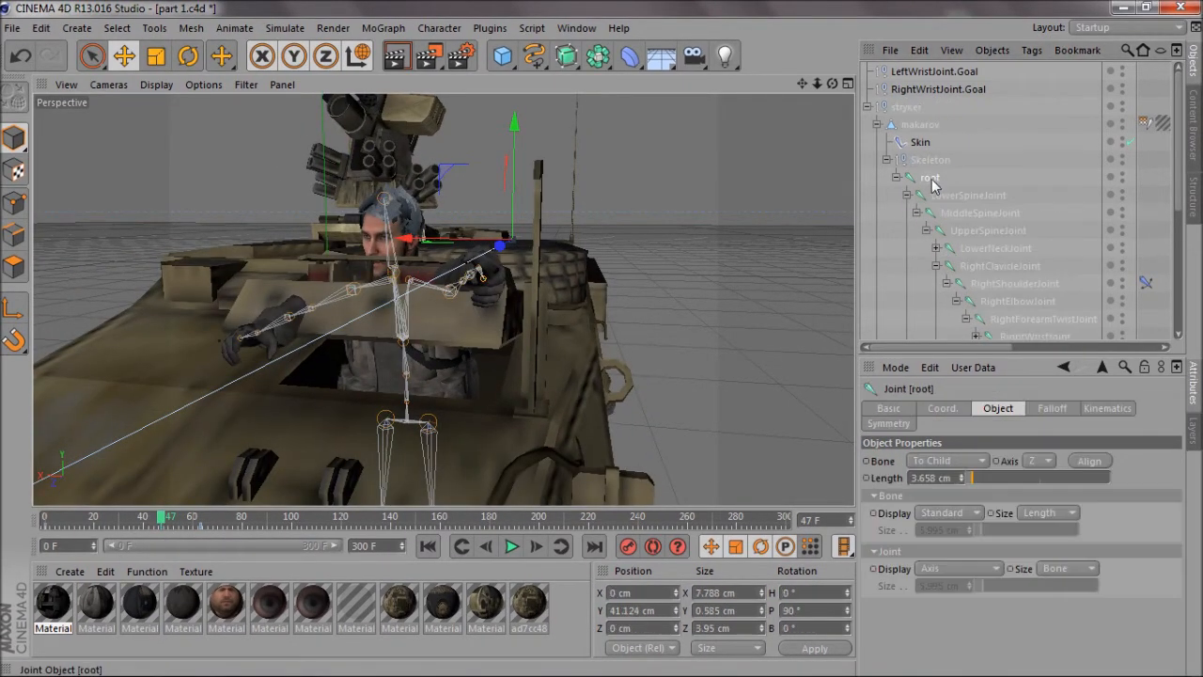
drag(410, 362, 417, 460)
click(627, 549)
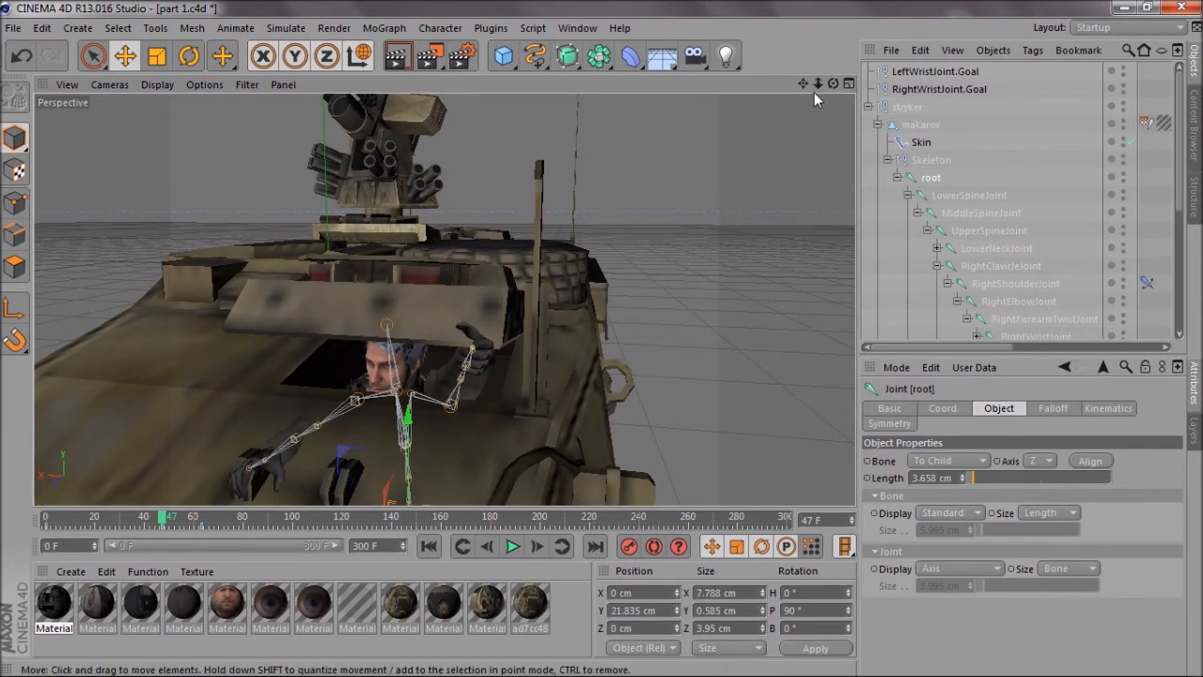
Reposition LeftWristJoint.Goal beside makarov's head at about X -35.4, Y 92.6 and Z 37.9 cm at frame 47.
drag(817, 84, 605, 339)
mouse_move(164, 517)
mouse_down()
mouse_move(200, 525)
mouse_move(162, 533)
mouse_up()
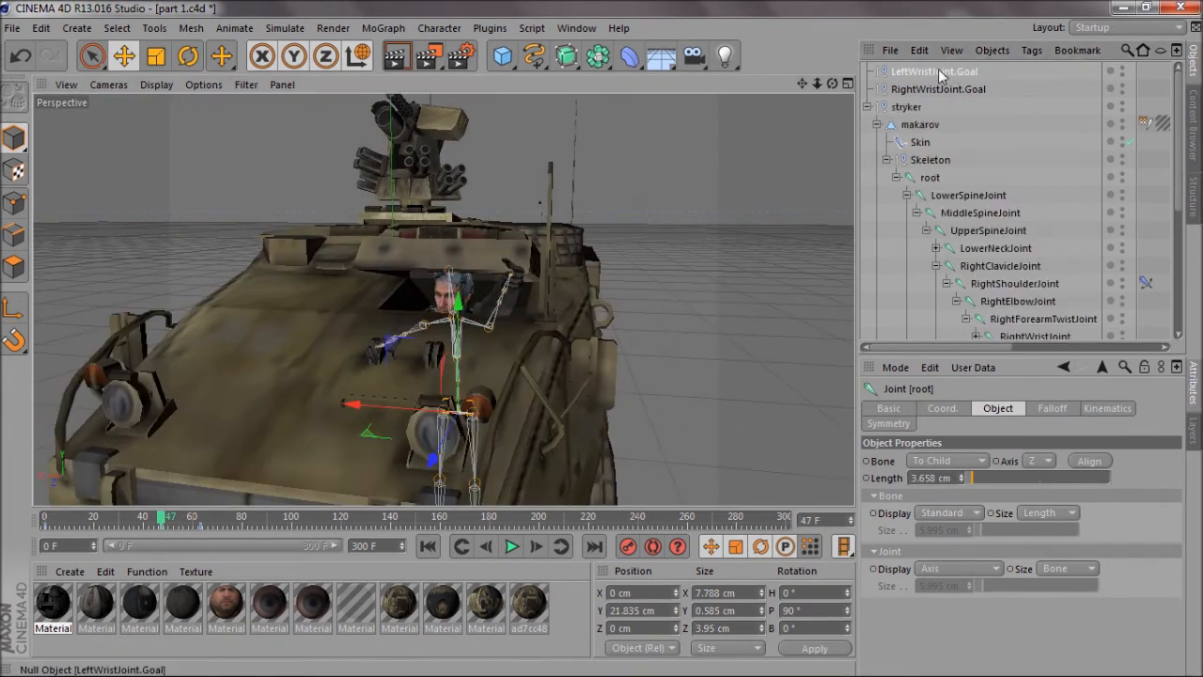
click(942, 75)
scroll(538, 267, up, 4)
drag(548, 125, 447, 321)
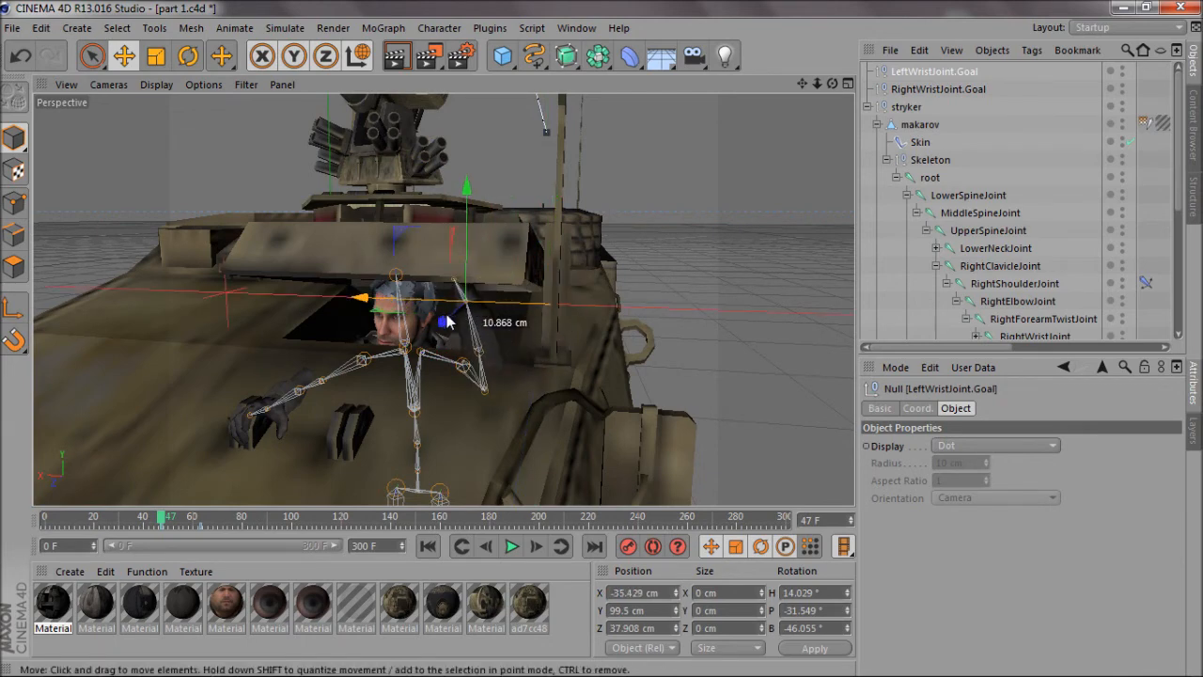
drag(468, 277, 470, 328)
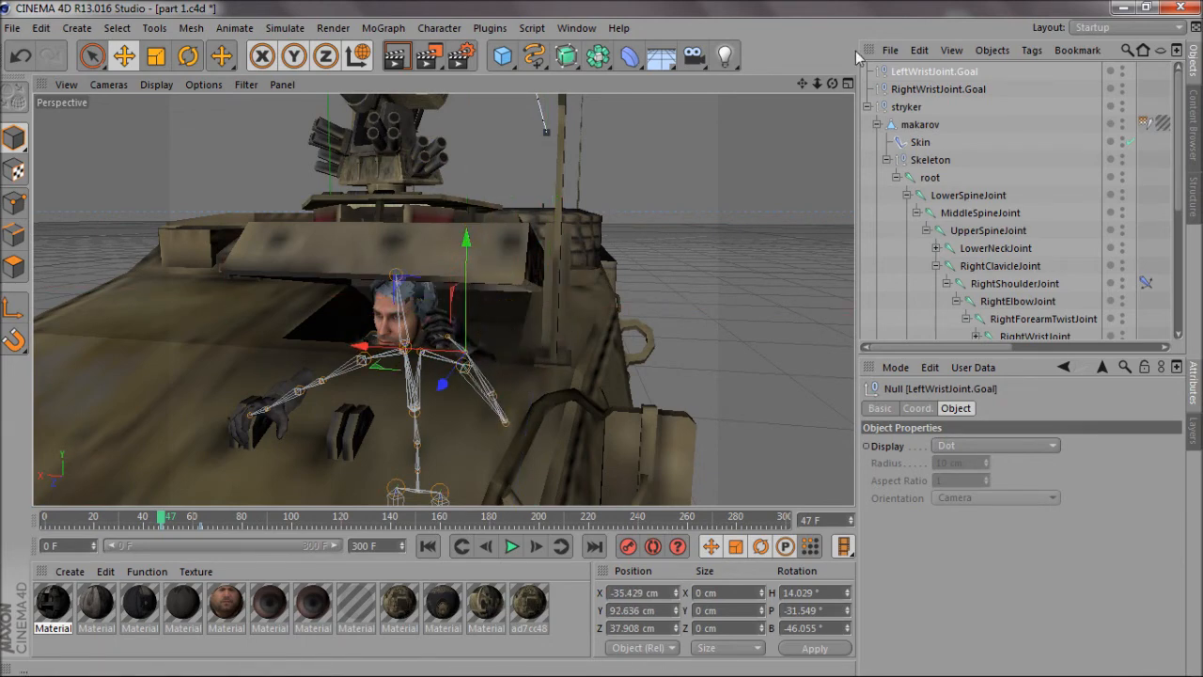
Rotate MiddleSpineJoint to a pitch of about 3° at frame 47.
drag(602, 340, 601, 340)
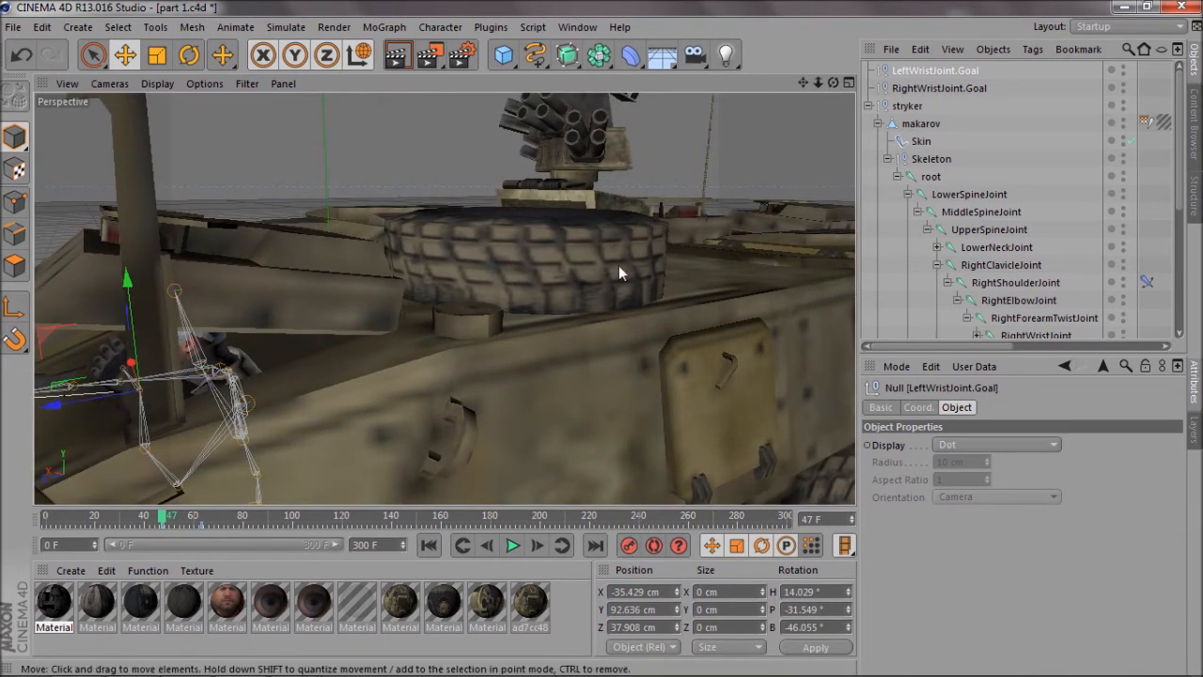
click(981, 211)
key(r)
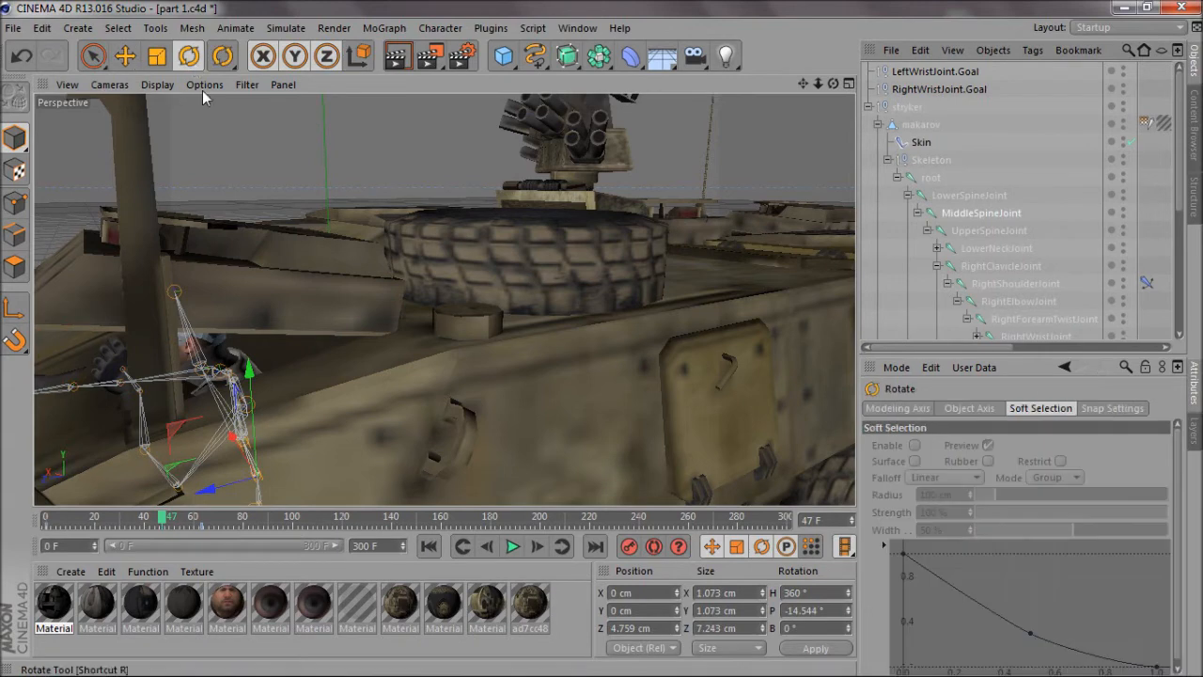
drag(270, 411, 283, 415)
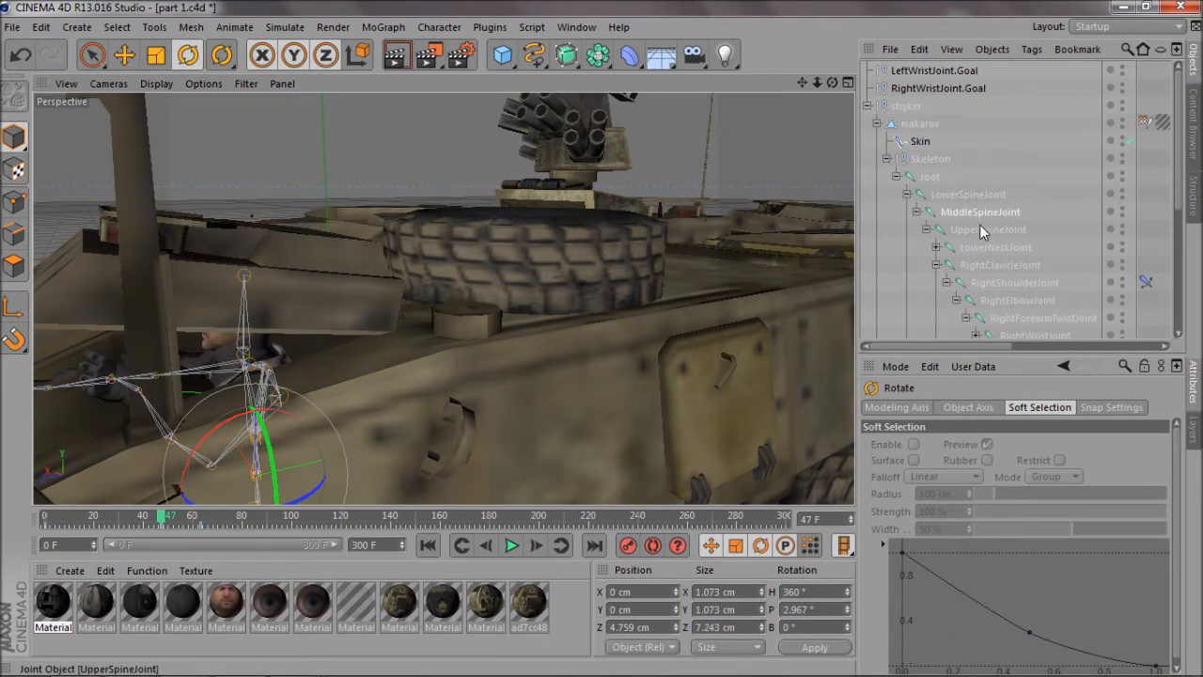
Rotate UpperSpineJoint to adjust makarov's upper torso and record its keyframe at frame 47.
click(980, 231)
drag(205, 419, 209, 402)
click(630, 545)
Rotate LowerNeckJoint to about H 352.9°, P -19.6° and B 383.8° at frame 47.
click(980, 247)
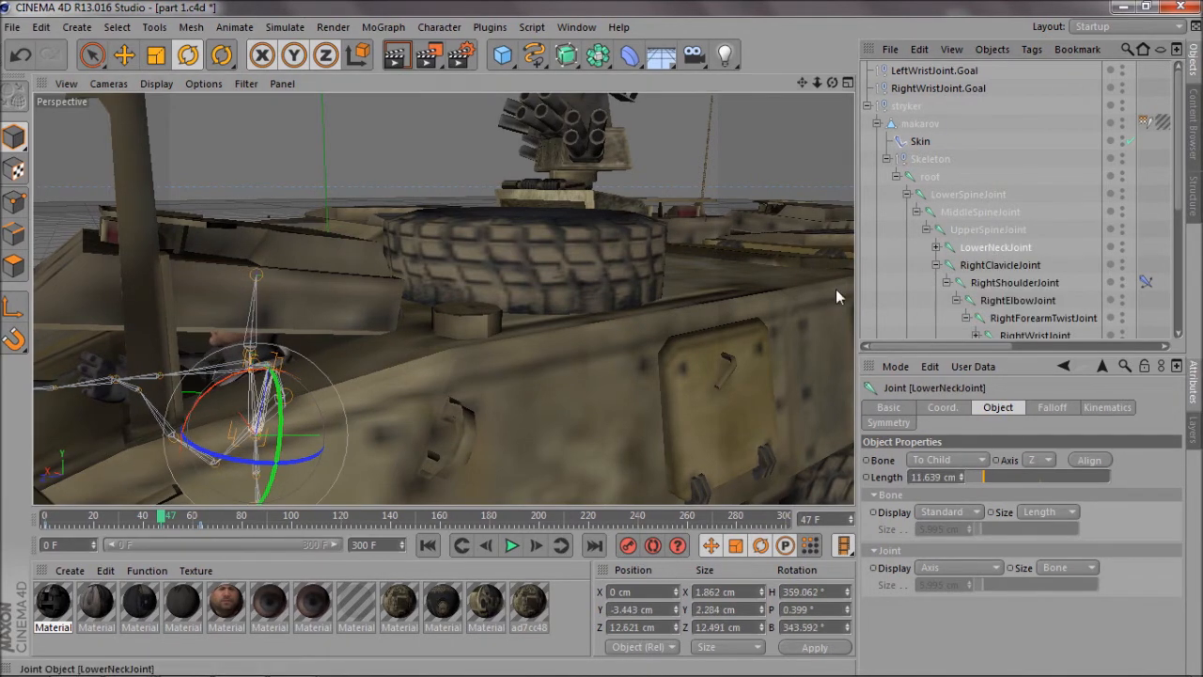
drag(210, 299, 196, 319)
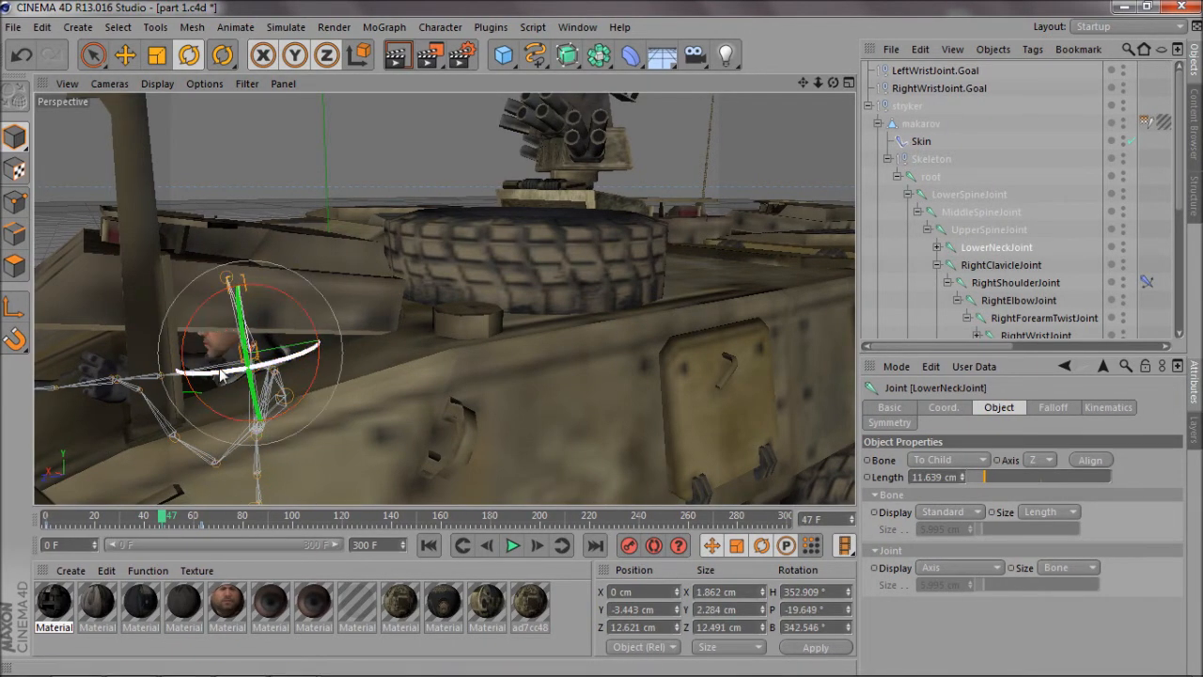
drag(227, 378, 199, 327)
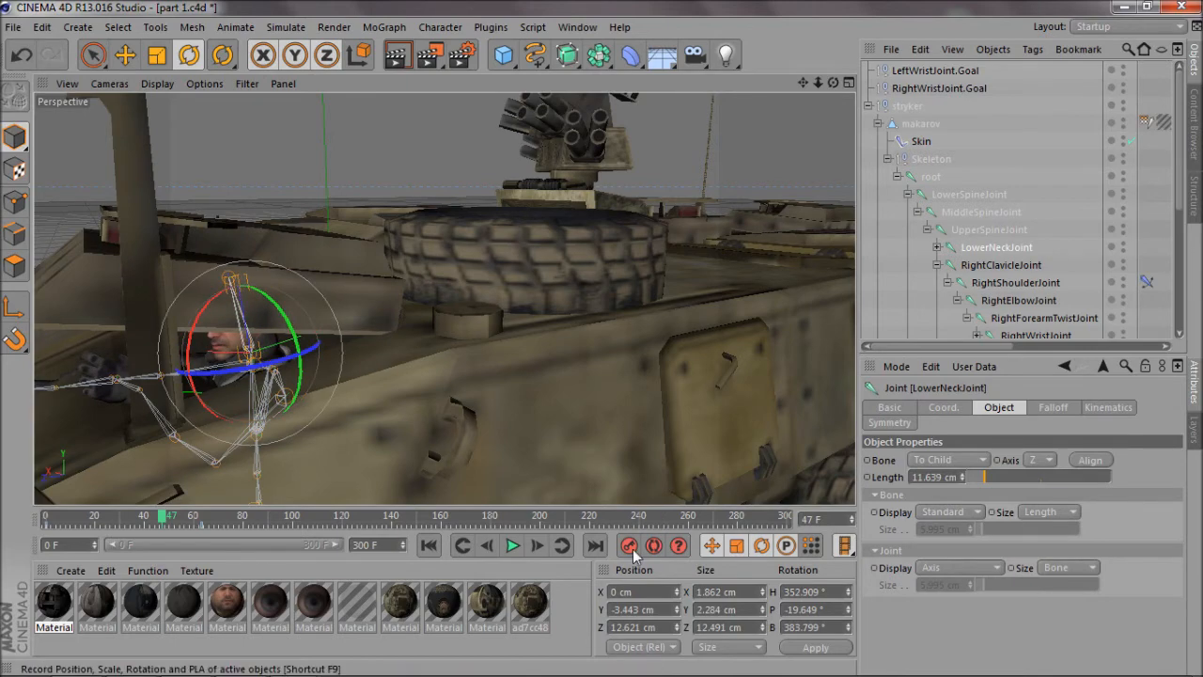
Reposition LeftWristJoint.Goal at frame 47 to about Y 96.6 and Z 30.8 cm, placing the hand near the underside of the hatch.
mouse_move(832, 84)
mouse_down()
mouse_move(602, 338)
mouse_move(832, 89)
mouse_up()
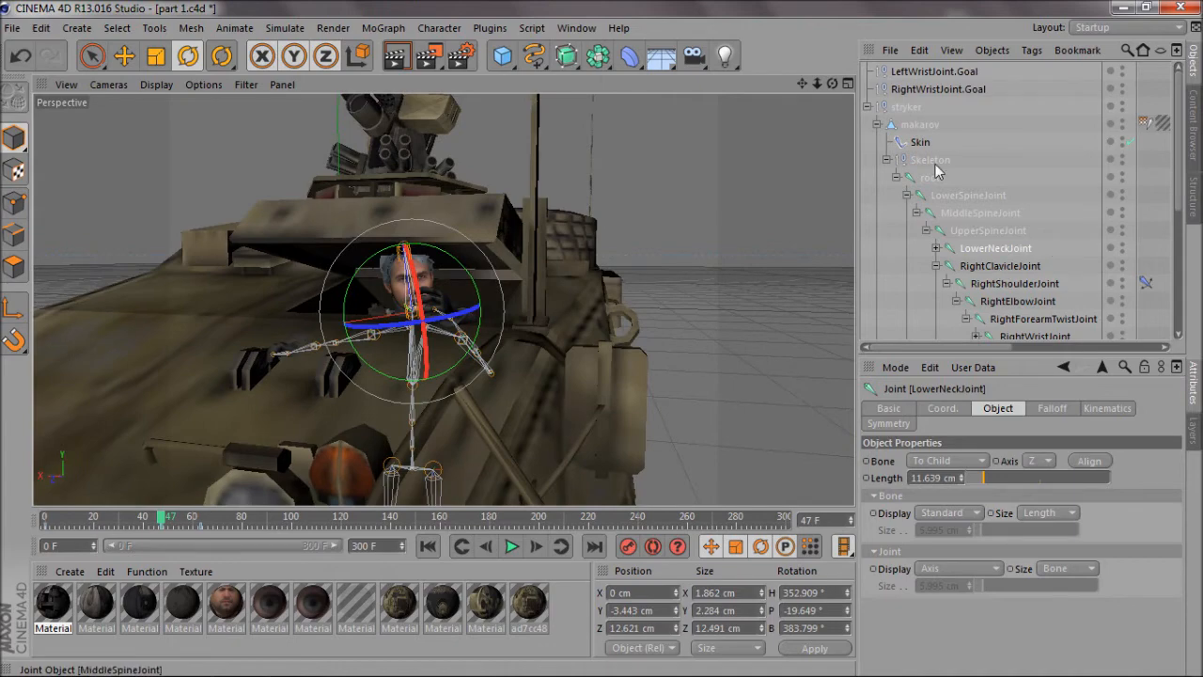
click(931, 71)
key(e)
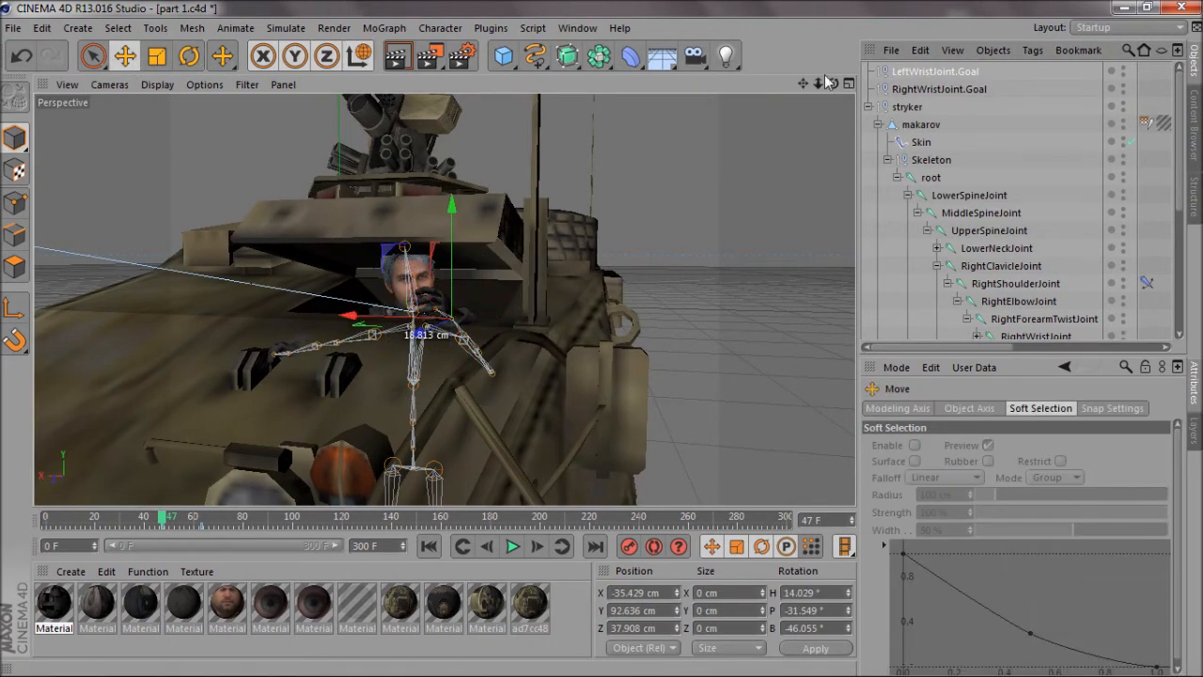
mouse_move(832, 84)
mouse_down()
mouse_move(602, 338)
mouse_move(832, 84)
mouse_up()
drag(271, 431, 326, 412)
drag(833, 84, 604, 341)
drag(460, 293, 464, 267)
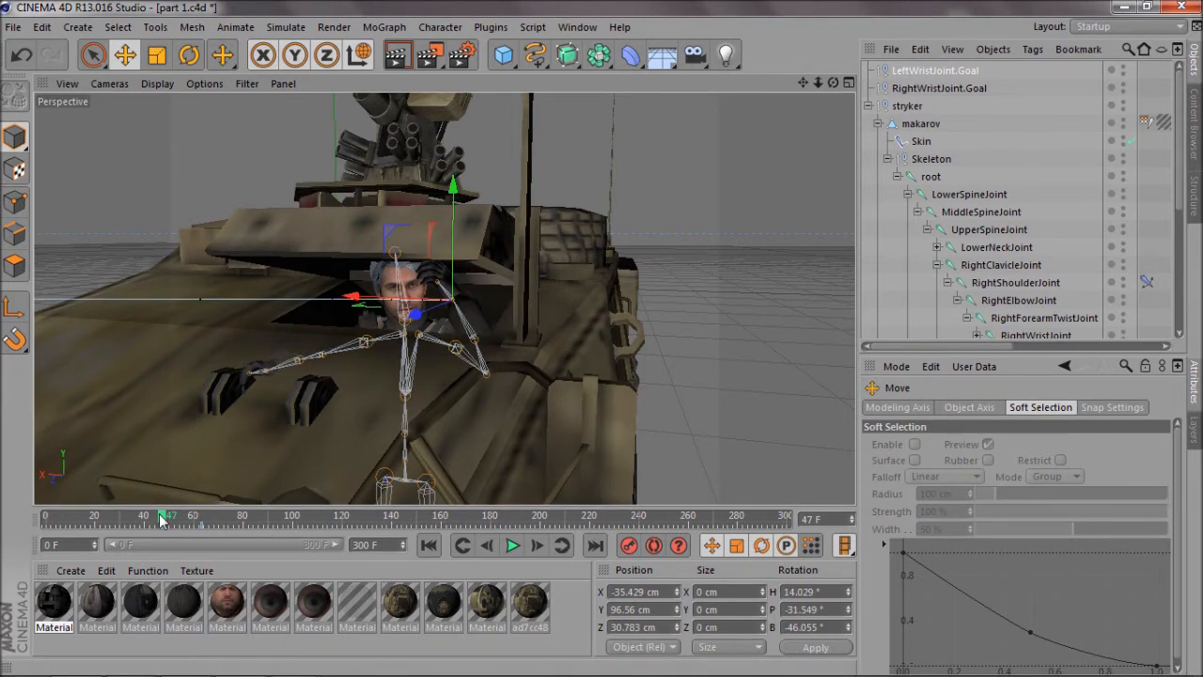
Go to frame 51 and reposition LeftWristJoint.Goal to about X -35.4, Y 105.7 and Z 73.6 cm.
drag(160, 519, 174, 522)
mouse_move(818, 84)
mouse_down()
mouse_move(598, 349)
mouse_move(603, 340)
mouse_up()
drag(458, 305, 422, 278)
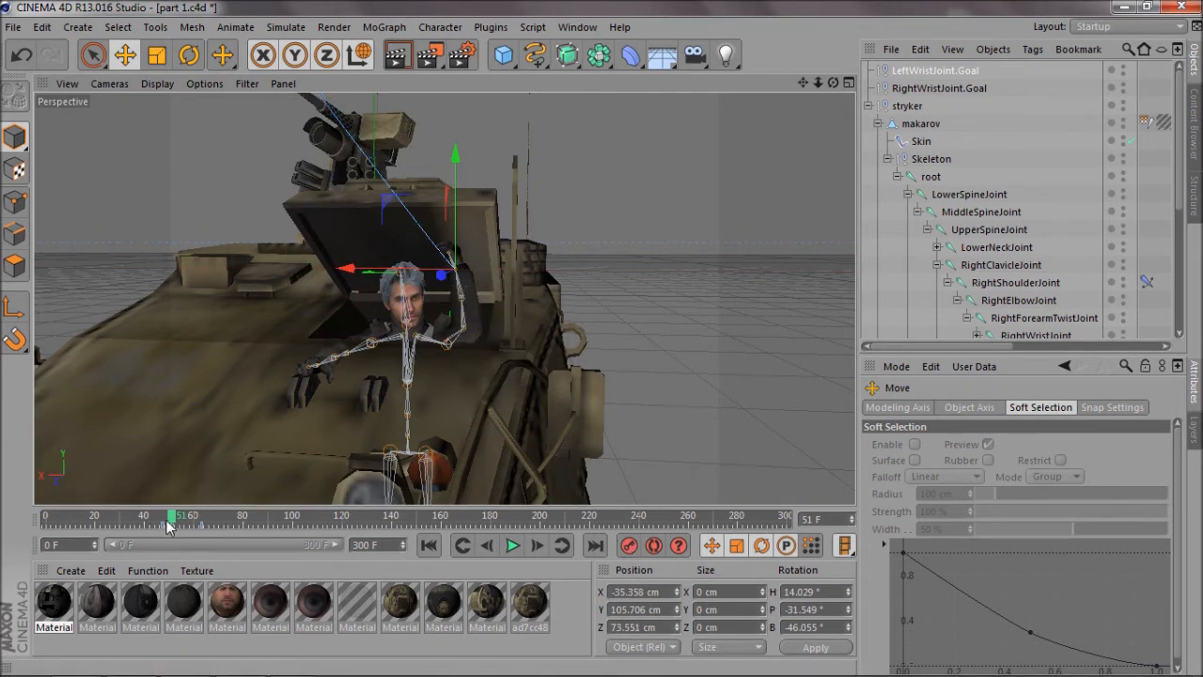
Compare the pose at frame 63, then reposition LeftWristJoint.Goal at frame 56 to about X -42.3, Y 112.3 and Z 133.4 cm.
drag(167, 525, 201, 524)
drag(601, 339, 602, 338)
drag(834, 82, 602, 339)
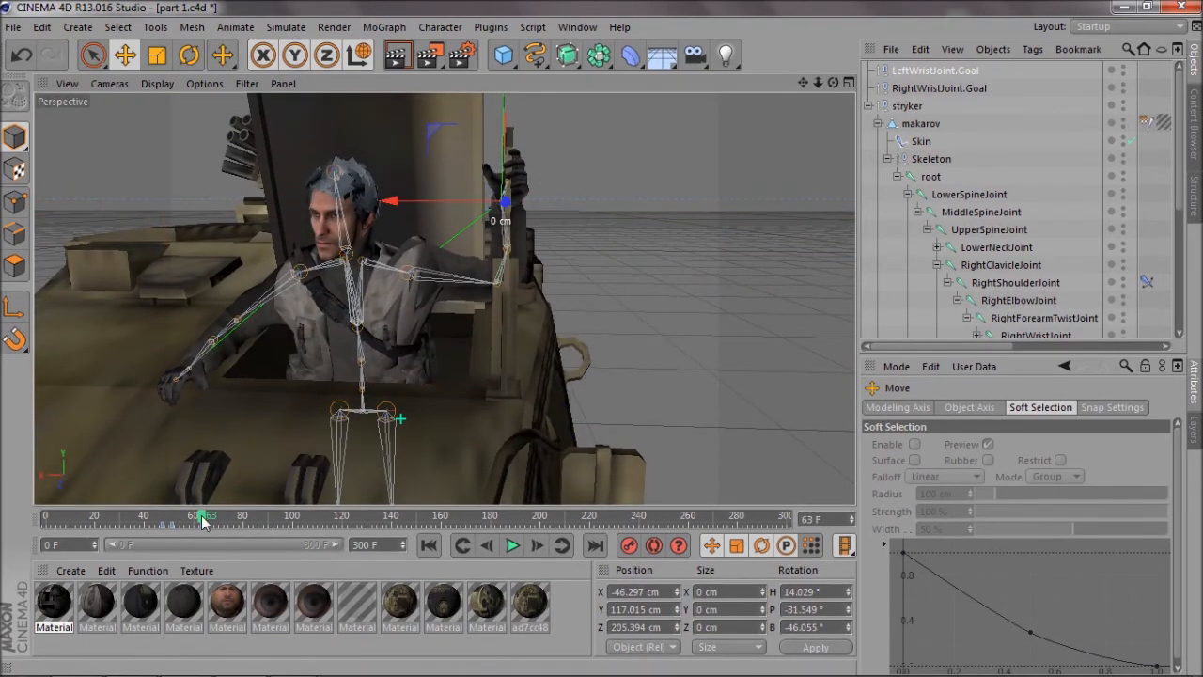
drag(203, 519, 185, 520)
drag(833, 83, 228, 381)
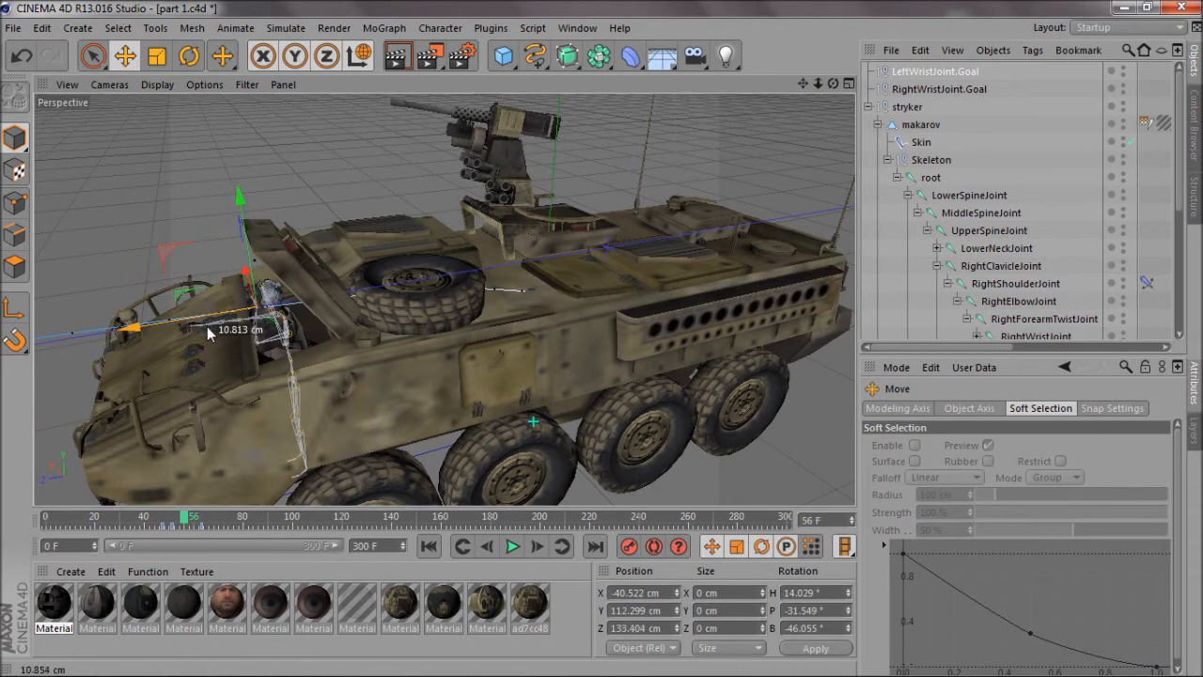
drag(833, 83, 718, 183)
drag(563, 261, 575, 254)
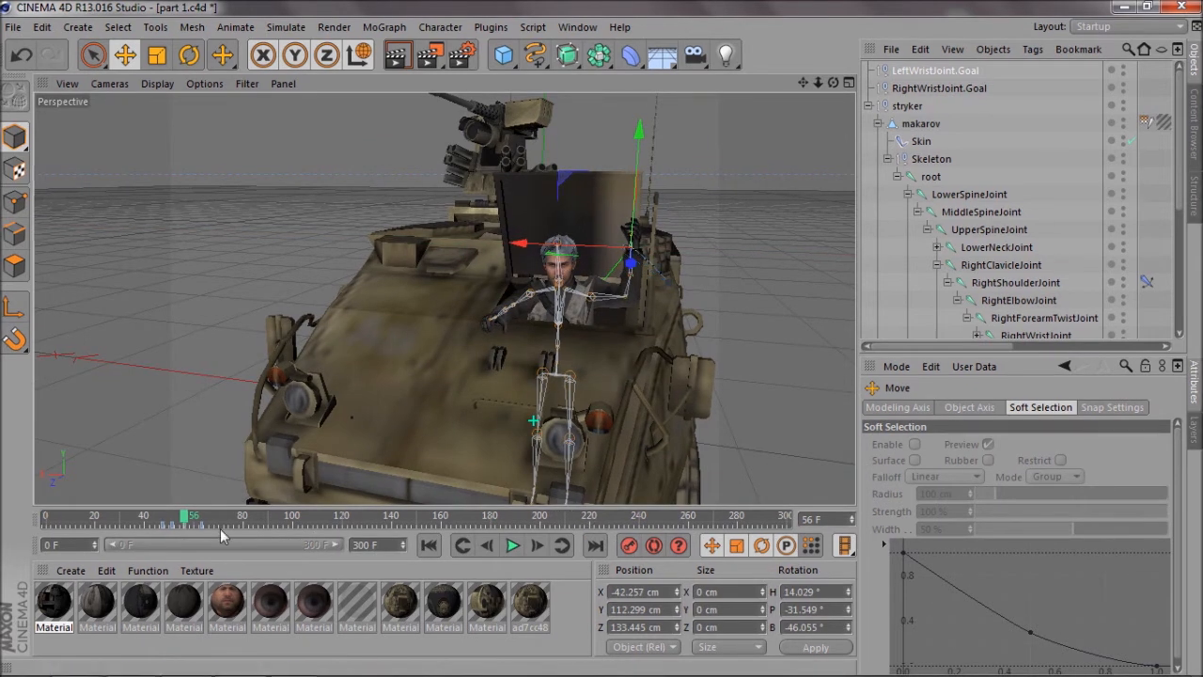
Scrub between frames 53 and 58 to check the pose of makarov's arms and hands against the opening hatch.
mouse_move(184, 517)
mouse_down()
mouse_move(200, 516)
mouse_move(189, 519)
mouse_up()
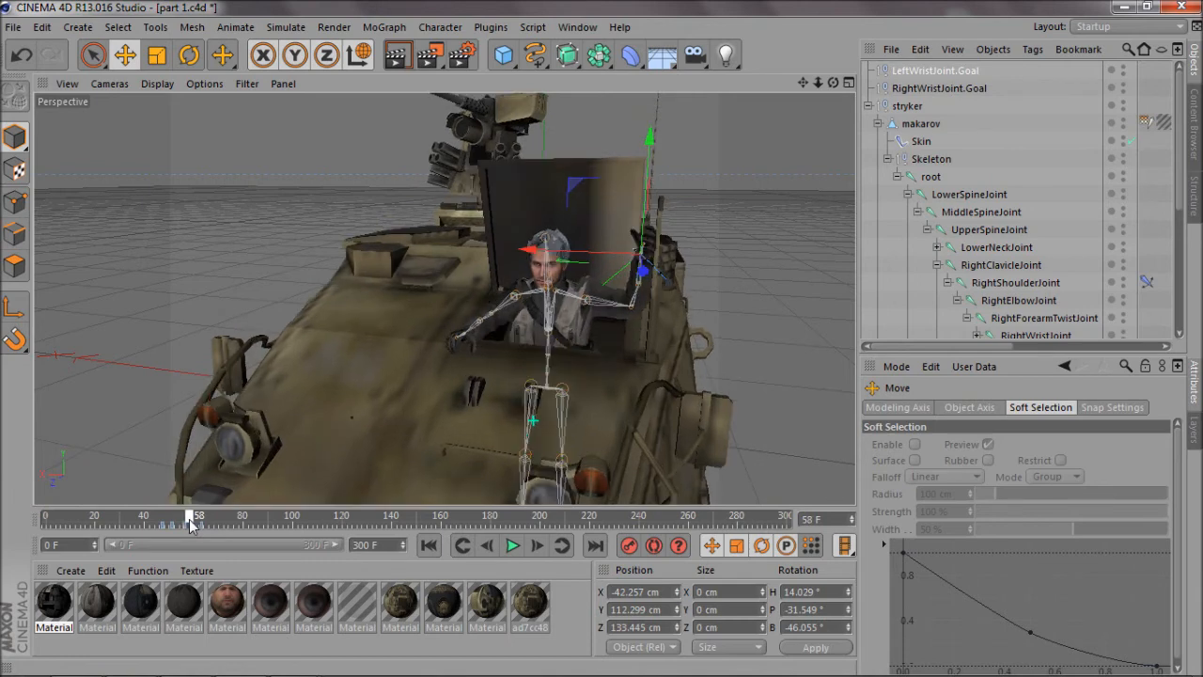
scroll(678, 254, up, 3)
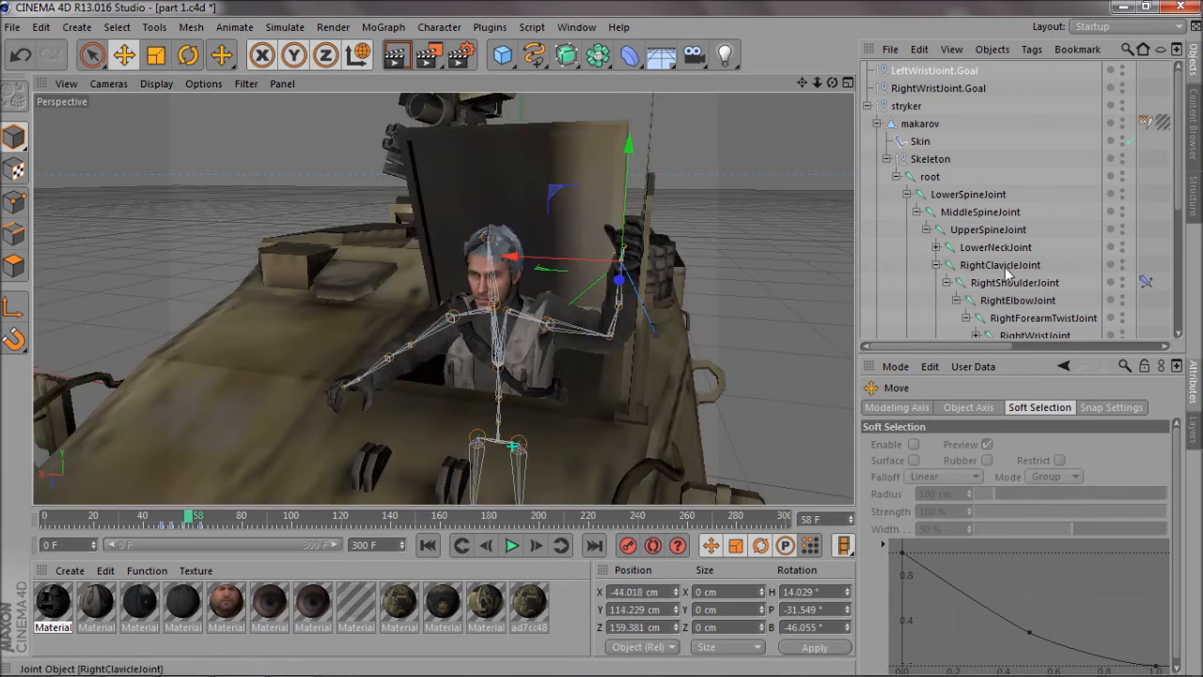
click(1034, 334)
drag(192, 519, 176, 522)
scroll(994, 287, down, 3)
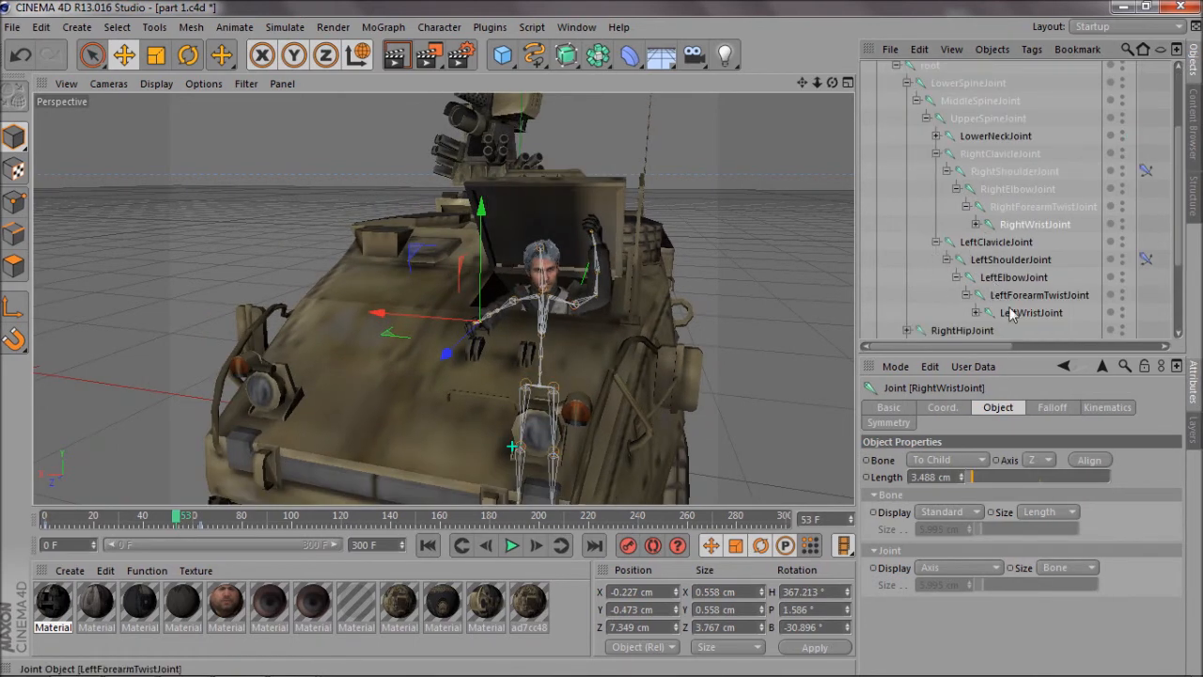
Rotate LeftWristJoint at frame 59 to about H 387.9°, P -0.8° and B -34.9°.
click(1025, 314)
drag(183, 519, 175, 520)
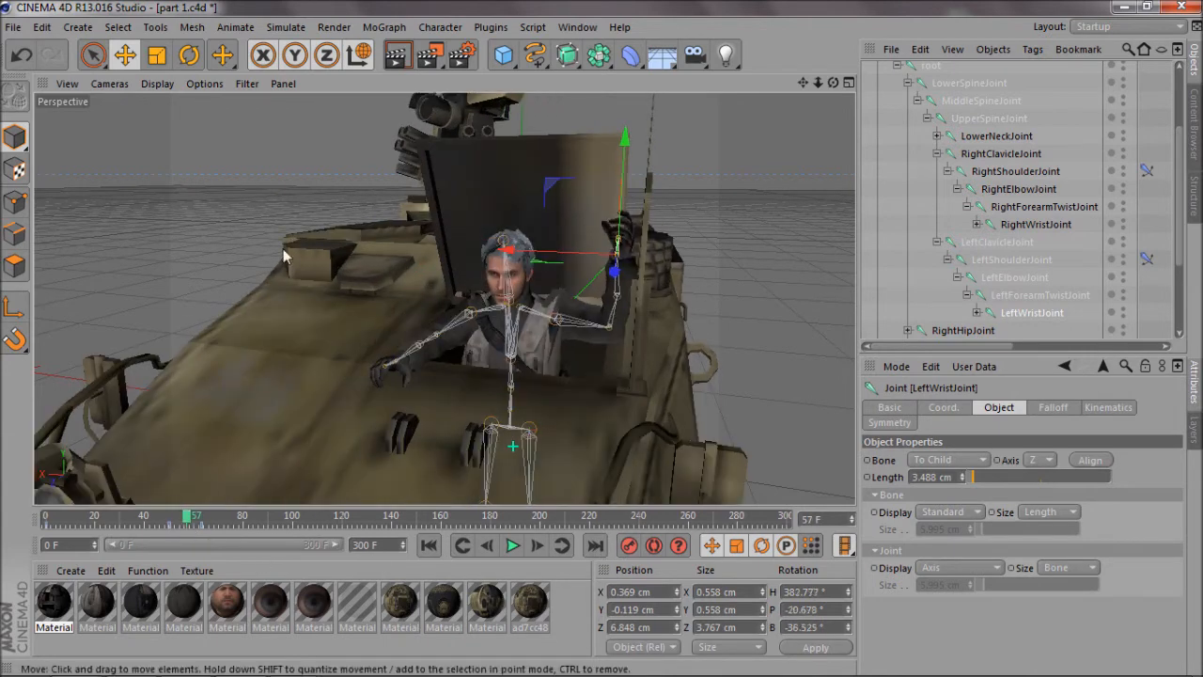
click(189, 56)
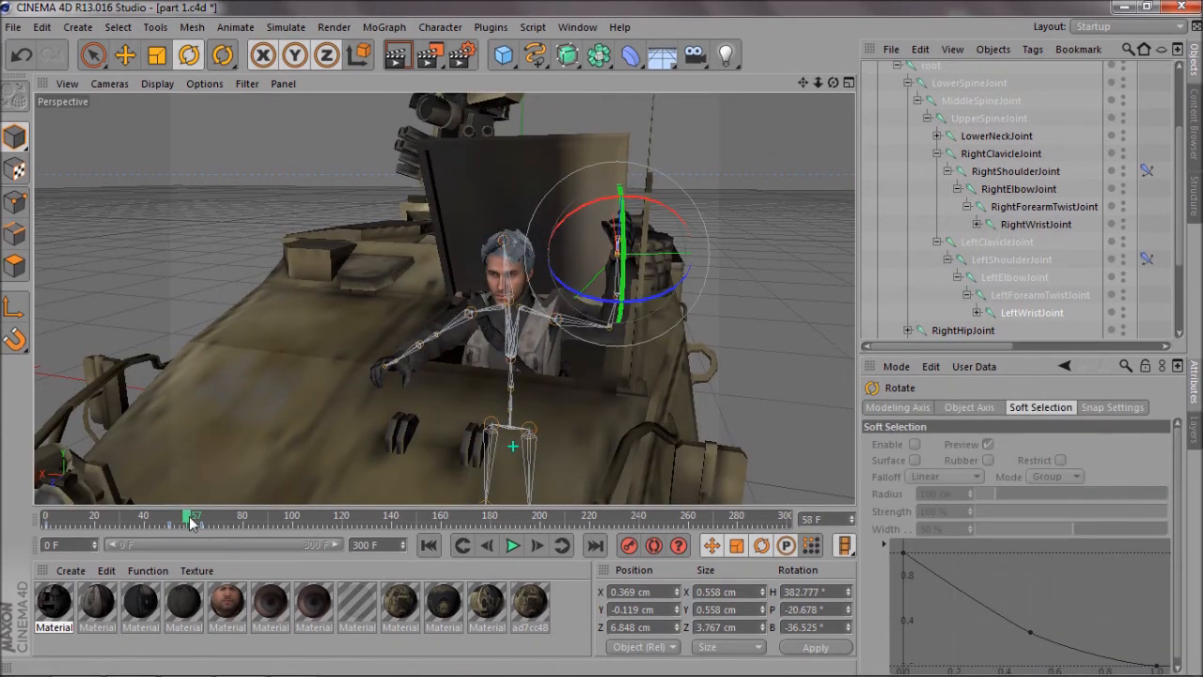
drag(188, 519, 192, 519)
drag(833, 84, 602, 338)
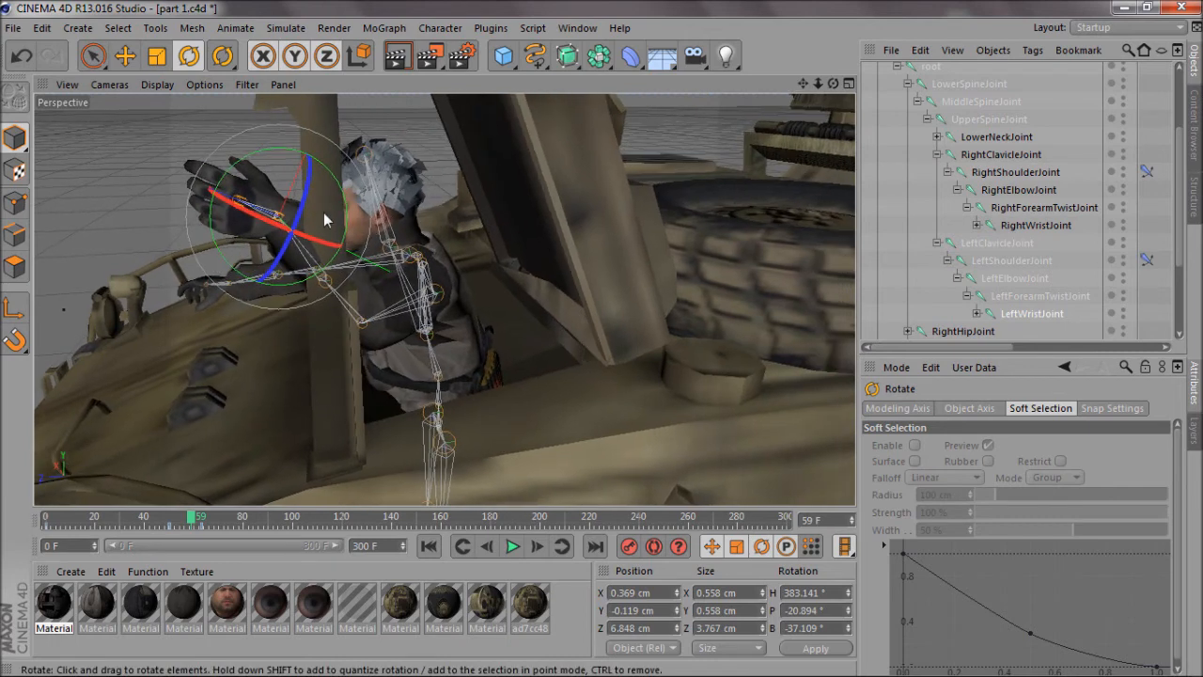
drag(325, 219, 355, 226)
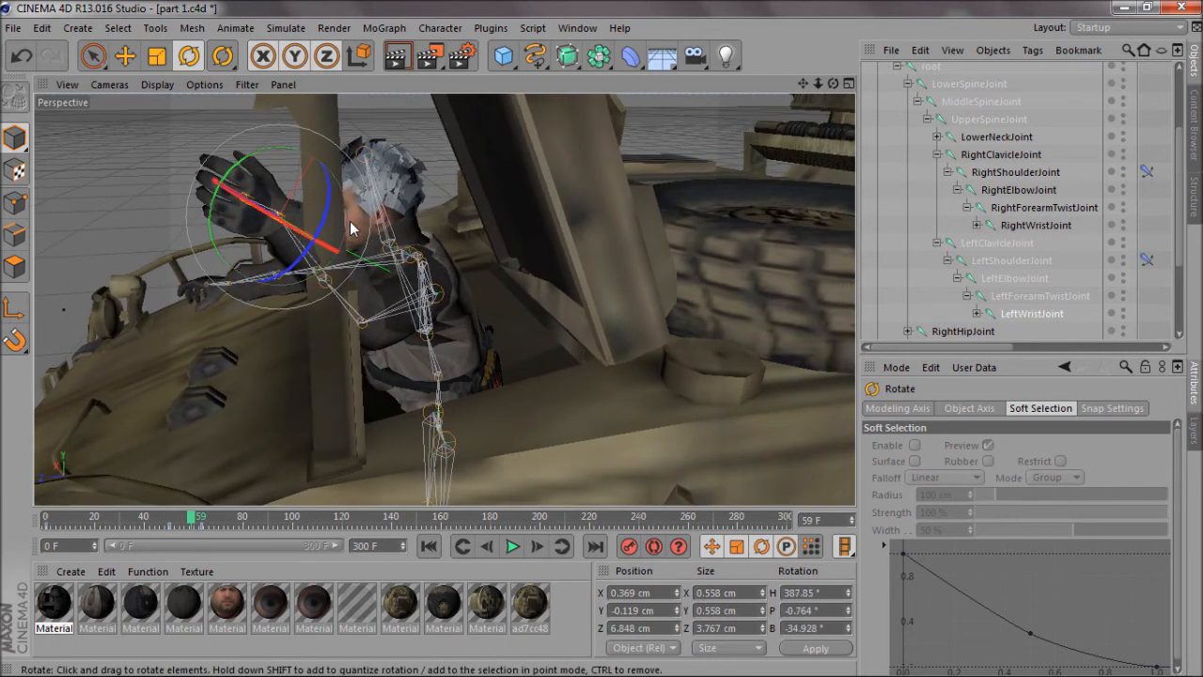
Move LeftWristJoint.Goal to about Z 164.4 cm at frame 59, then step back to frame 56.
scroll(943, 94, up, 3)
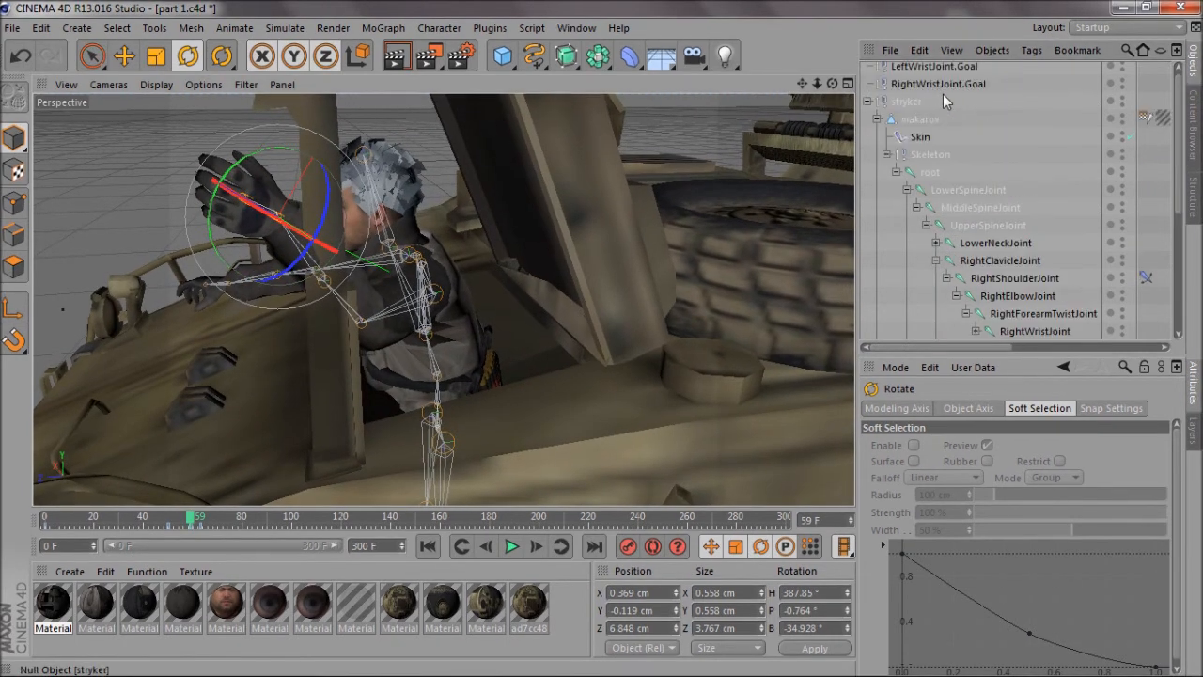
click(934, 72)
key(e)
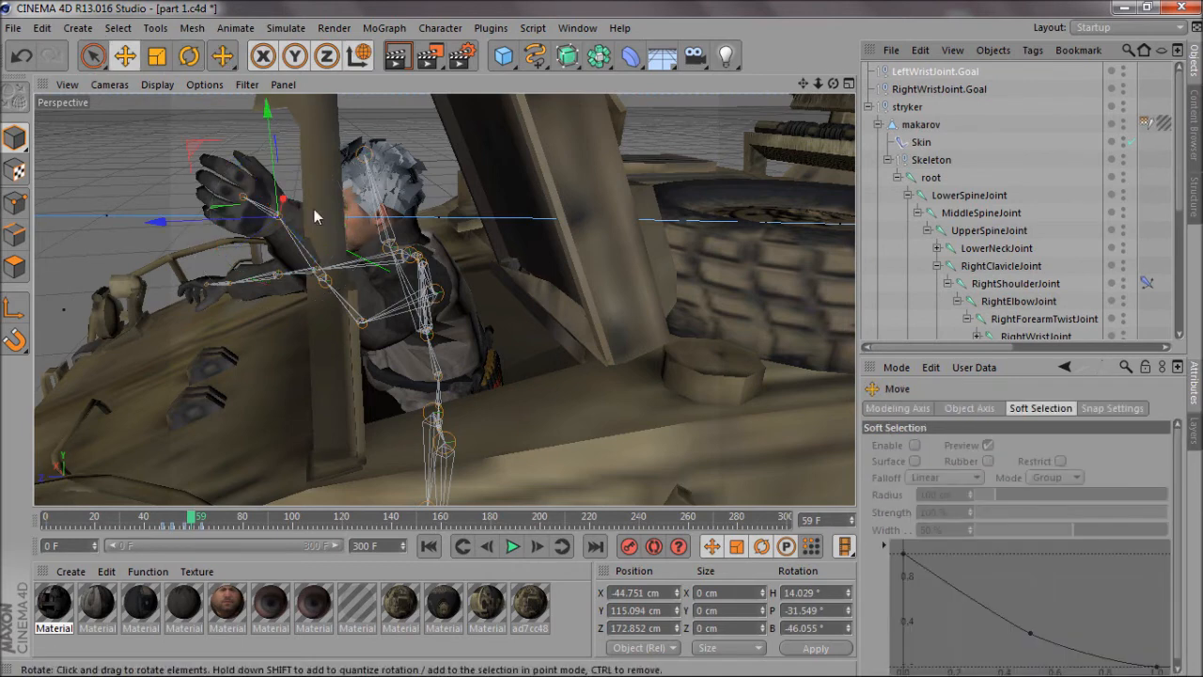
drag(262, 229, 352, 229)
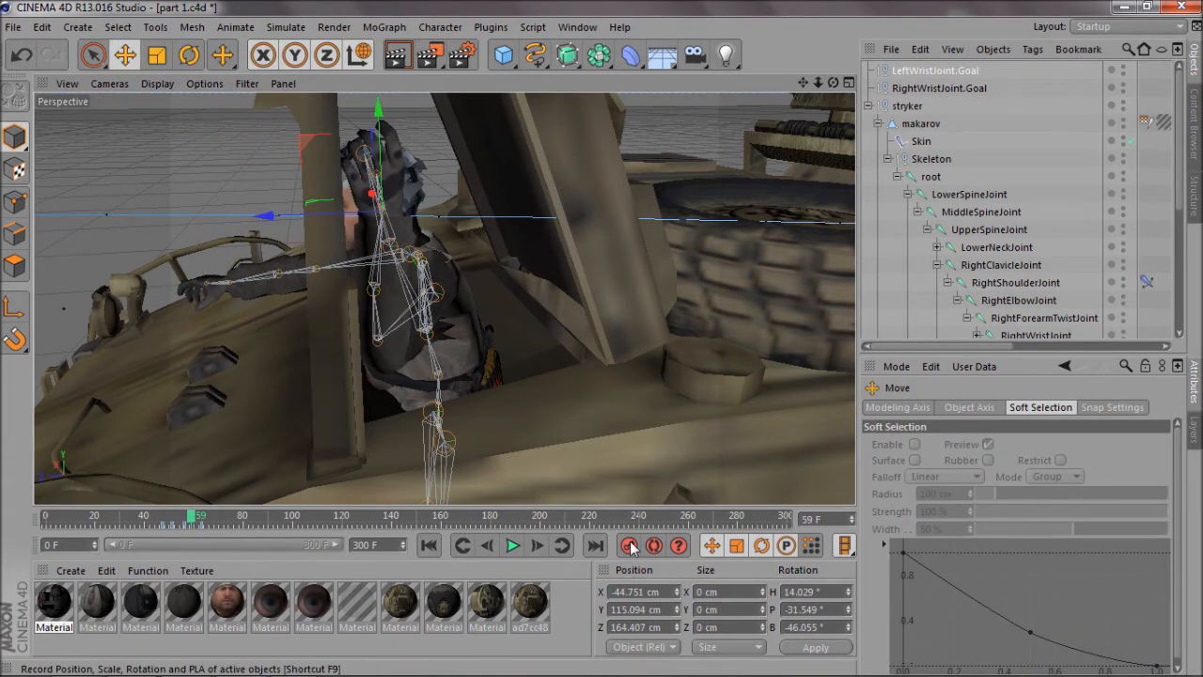
click(489, 547)
click(488, 547)
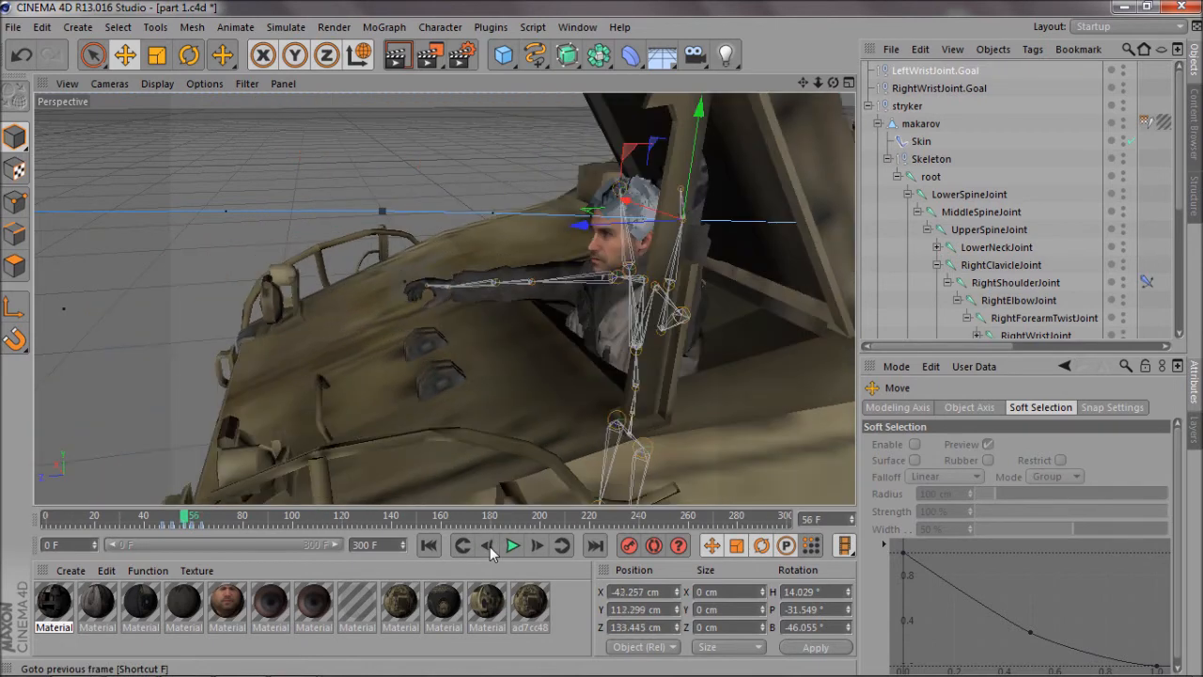
Delete all position keyframes of the stryker null and deselect it.
click(868, 107)
click(907, 106)
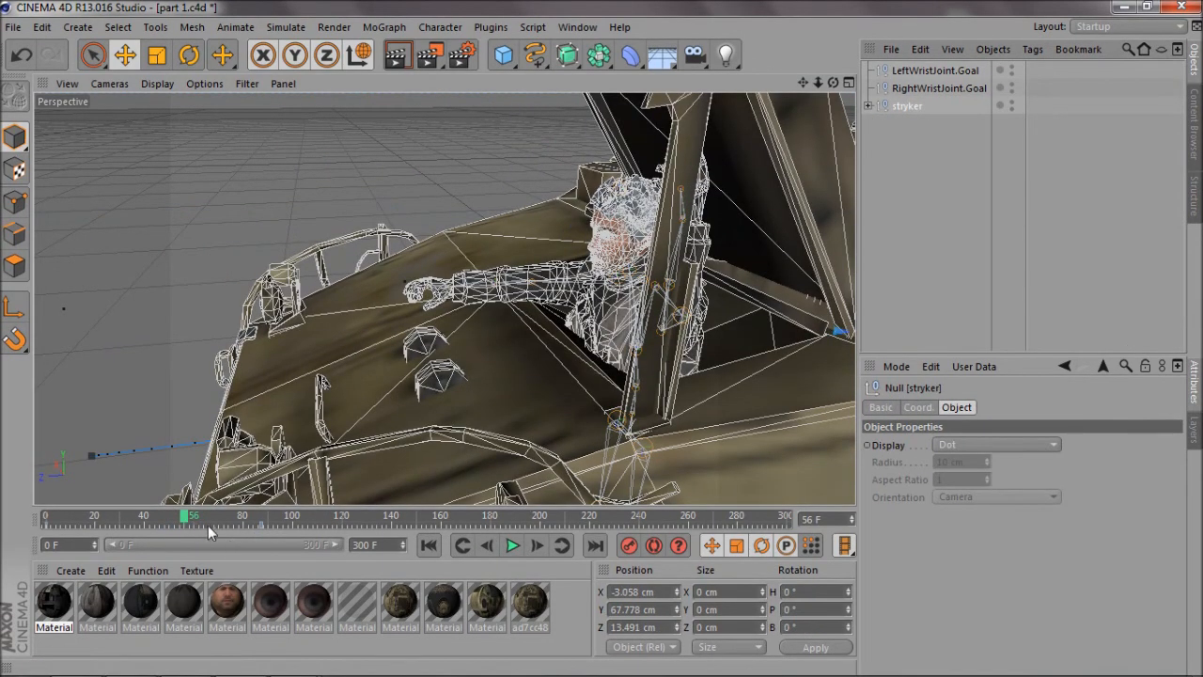
drag(290, 520, 48, 526)
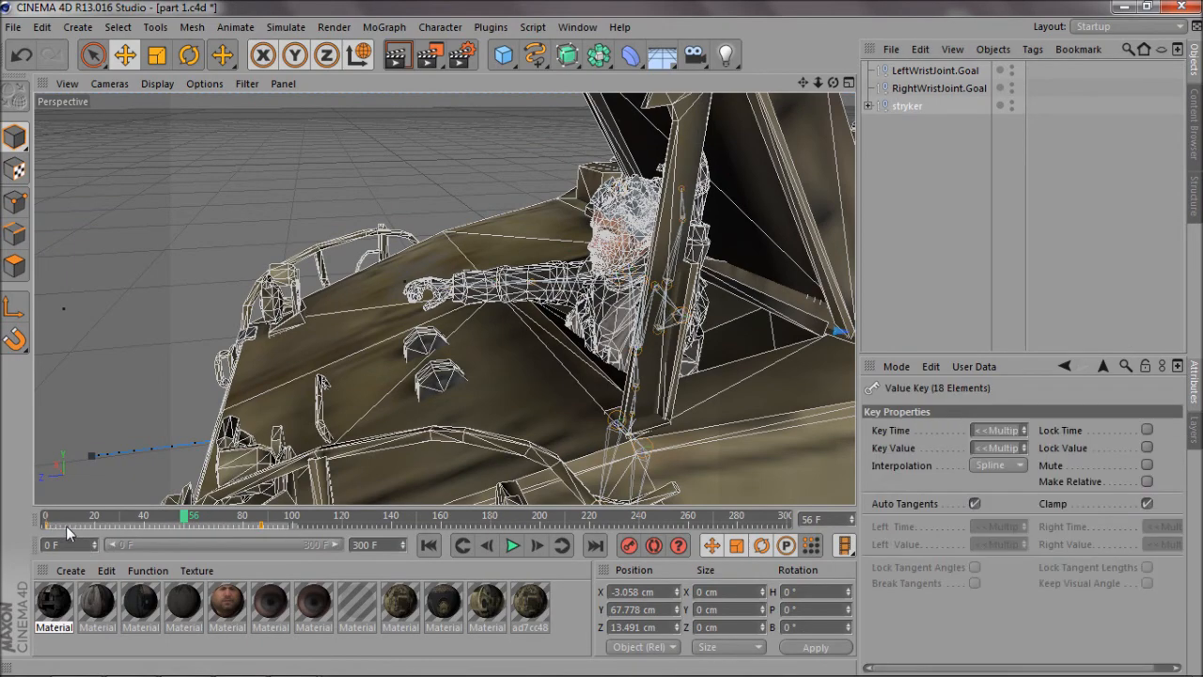
key(Delete)
drag(818, 84, 616, 341)
click(897, 138)
drag(833, 84, 784, 304)
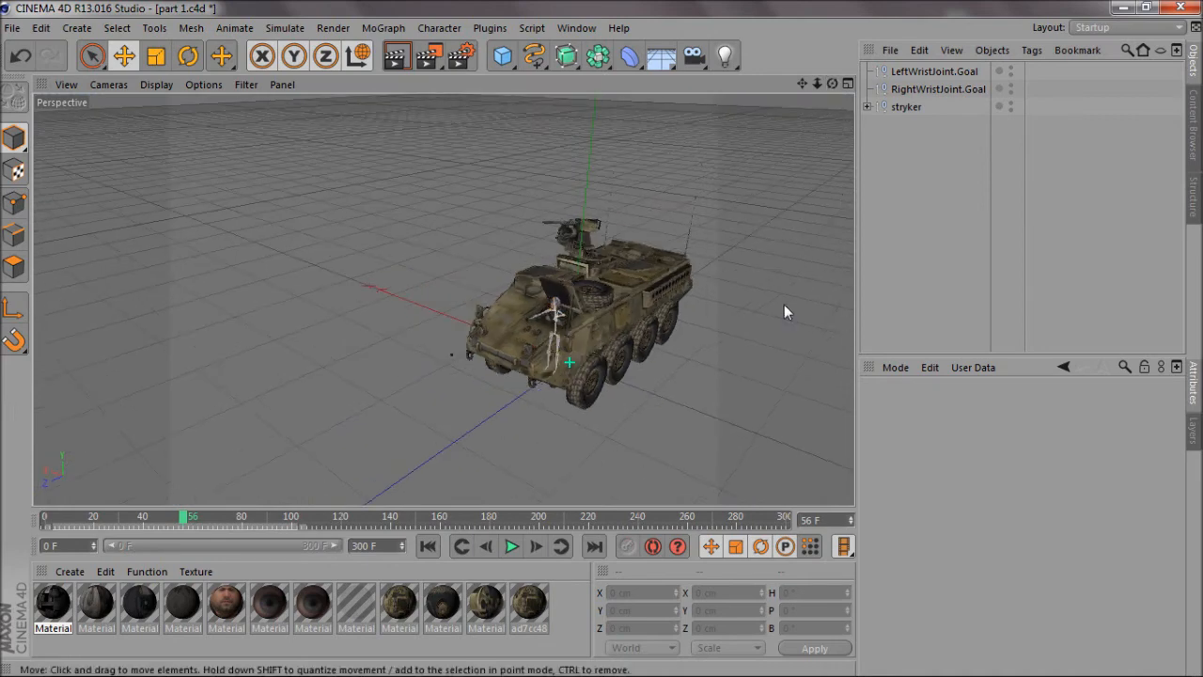
Return to frame 0 and hide makarov's Skeleton in the viewport.
scroll(459, 360, up, 7)
drag(832, 84, 602, 340)
click(428, 546)
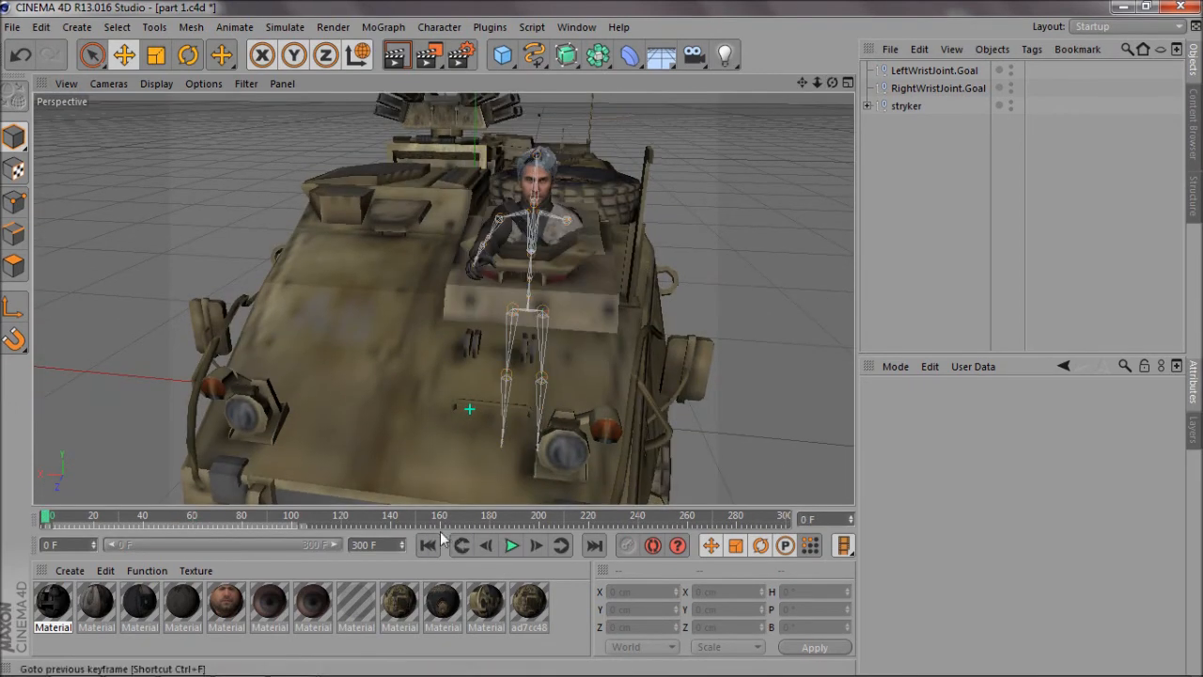
click(868, 106)
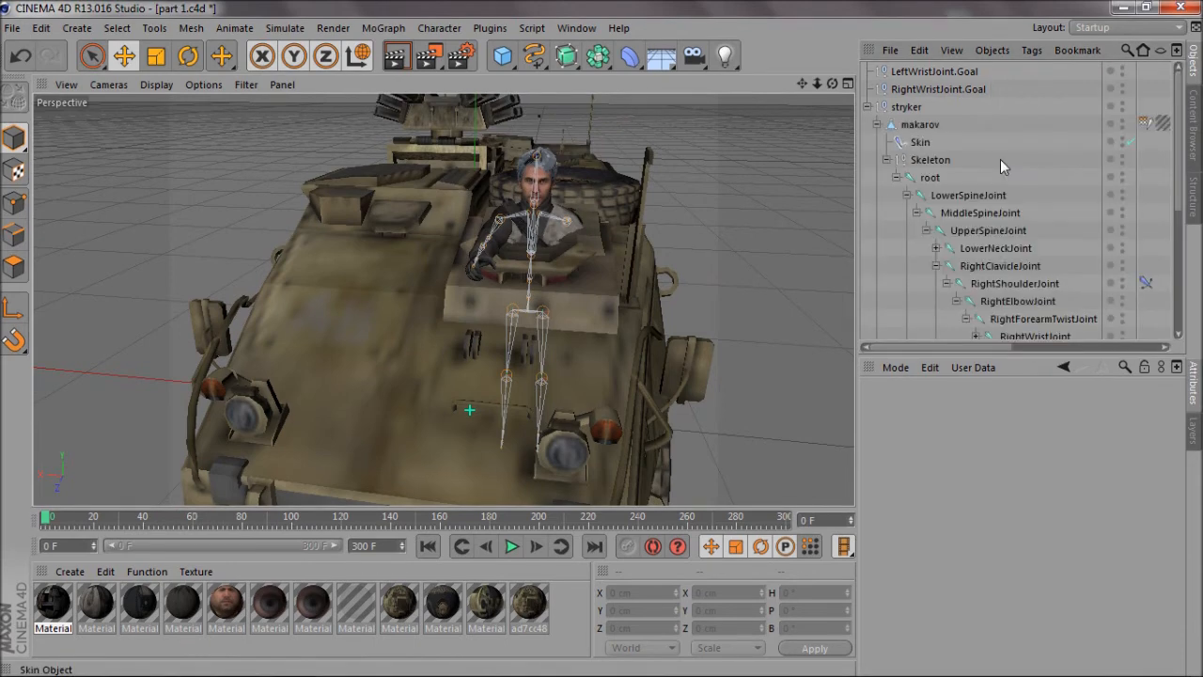
click(1122, 157)
click(886, 160)
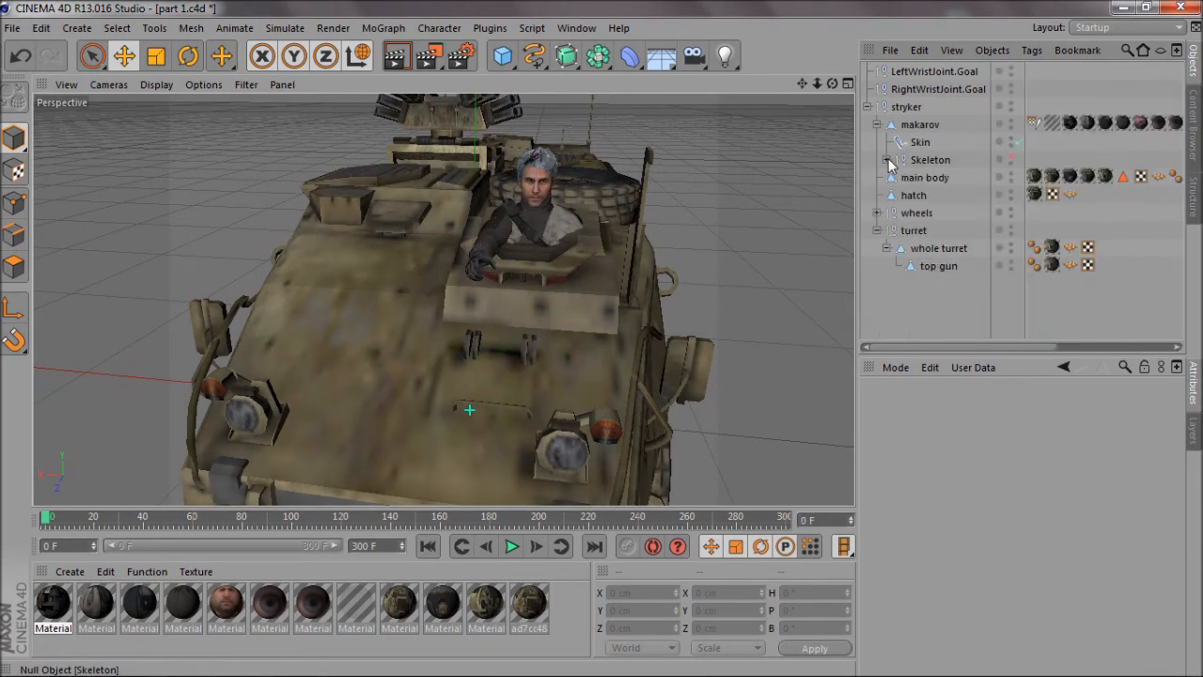
Play the animation from frame 0 with nothing selected to check makarov's position inside the hatch.
click(916, 214)
click(905, 319)
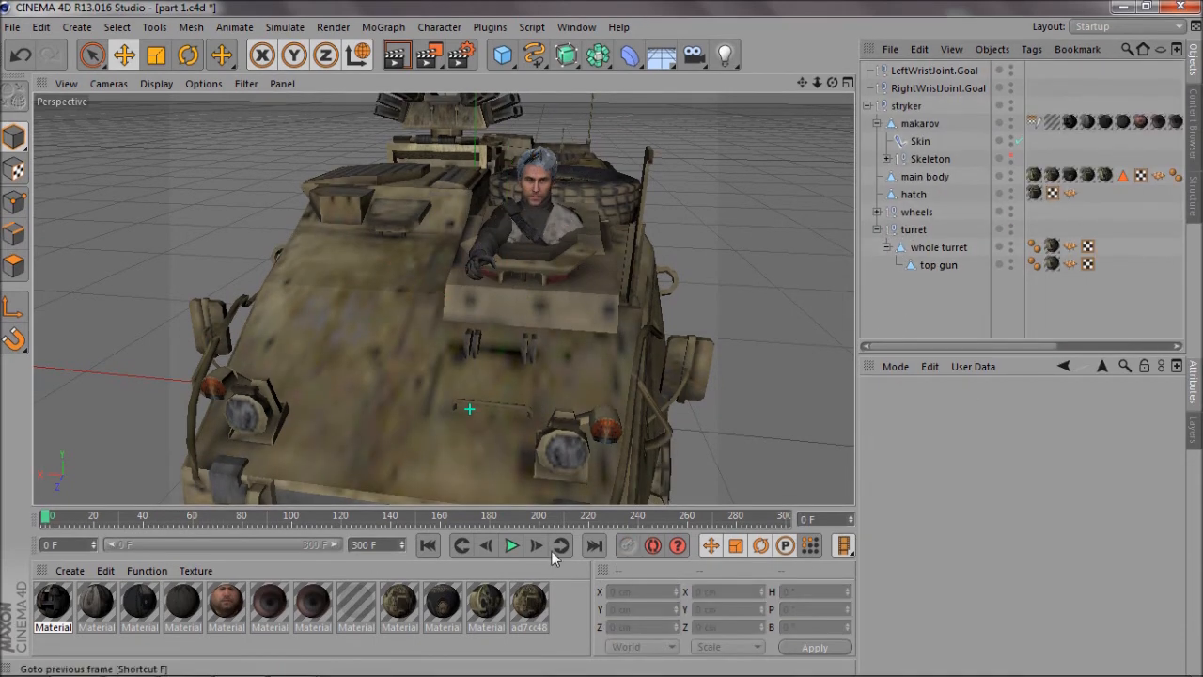
click(517, 547)
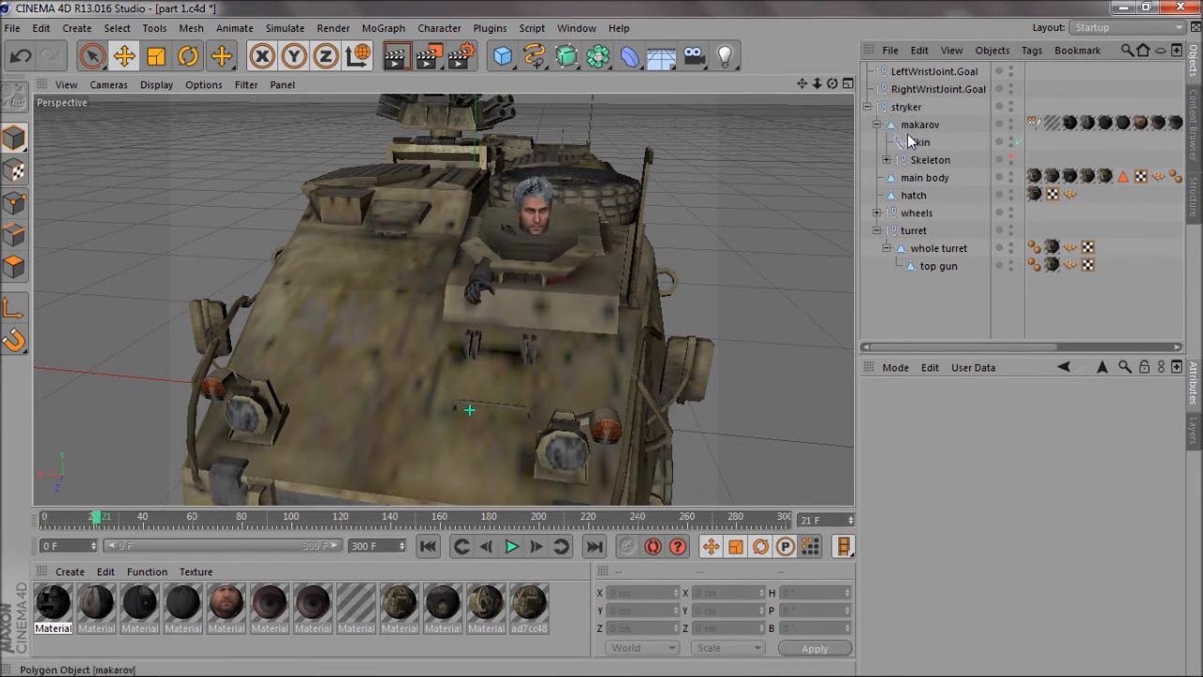
Delete the root joint's keyframe at frame 0 and play the animation to check makarov's rise from the hatch.
click(908, 128)
click(905, 165)
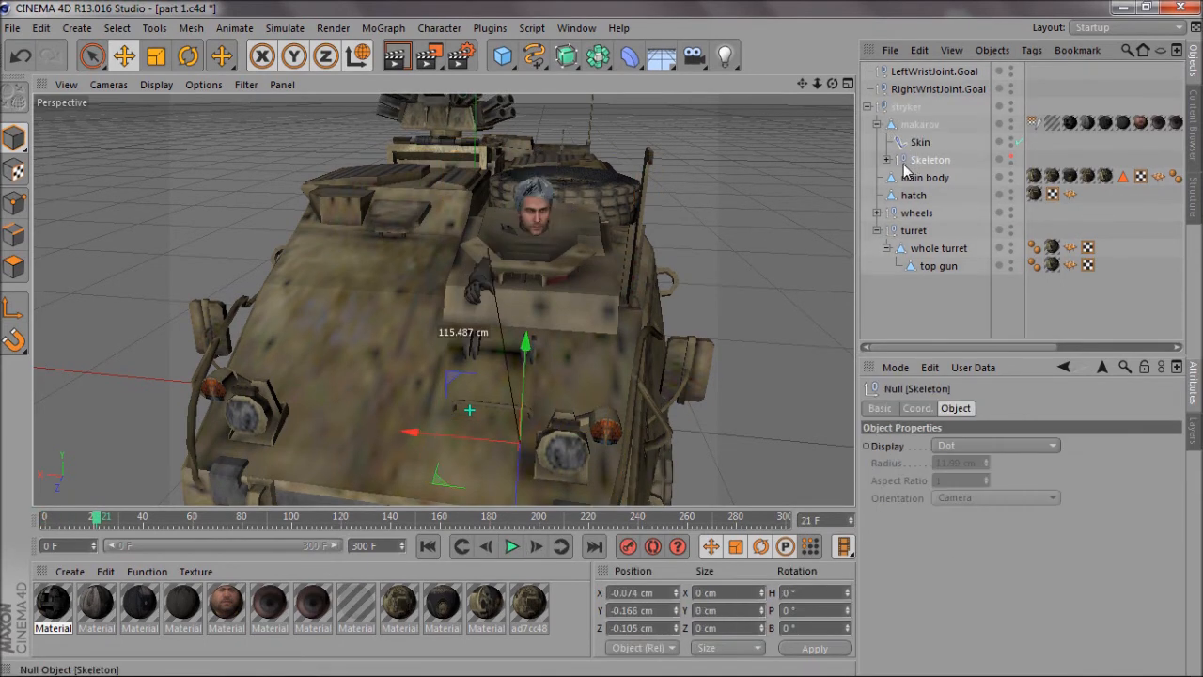
click(886, 160)
click(931, 177)
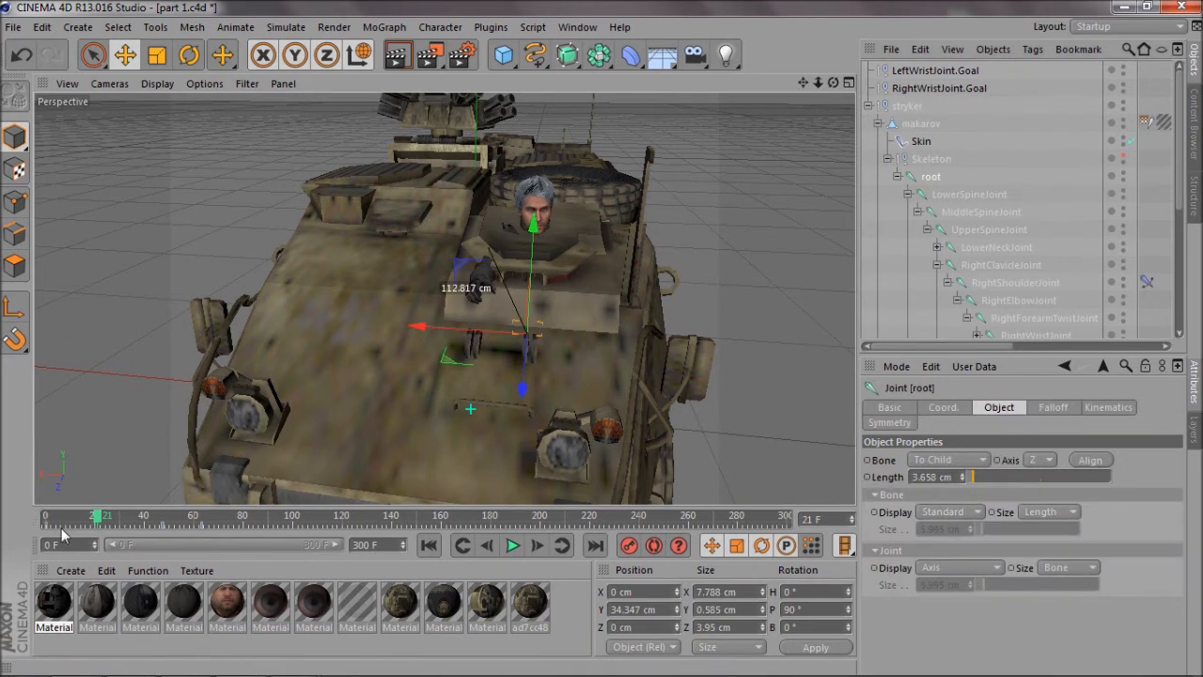
click(47, 532)
drag(46, 528, 221, 523)
key(Delete)
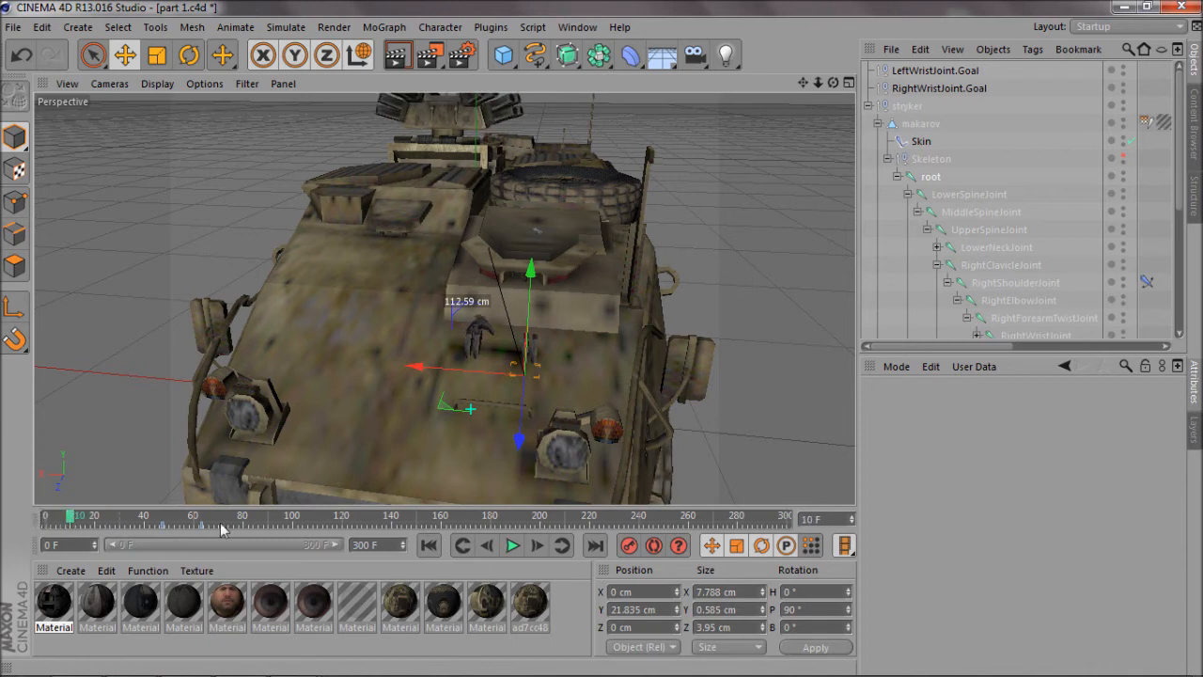
click(513, 547)
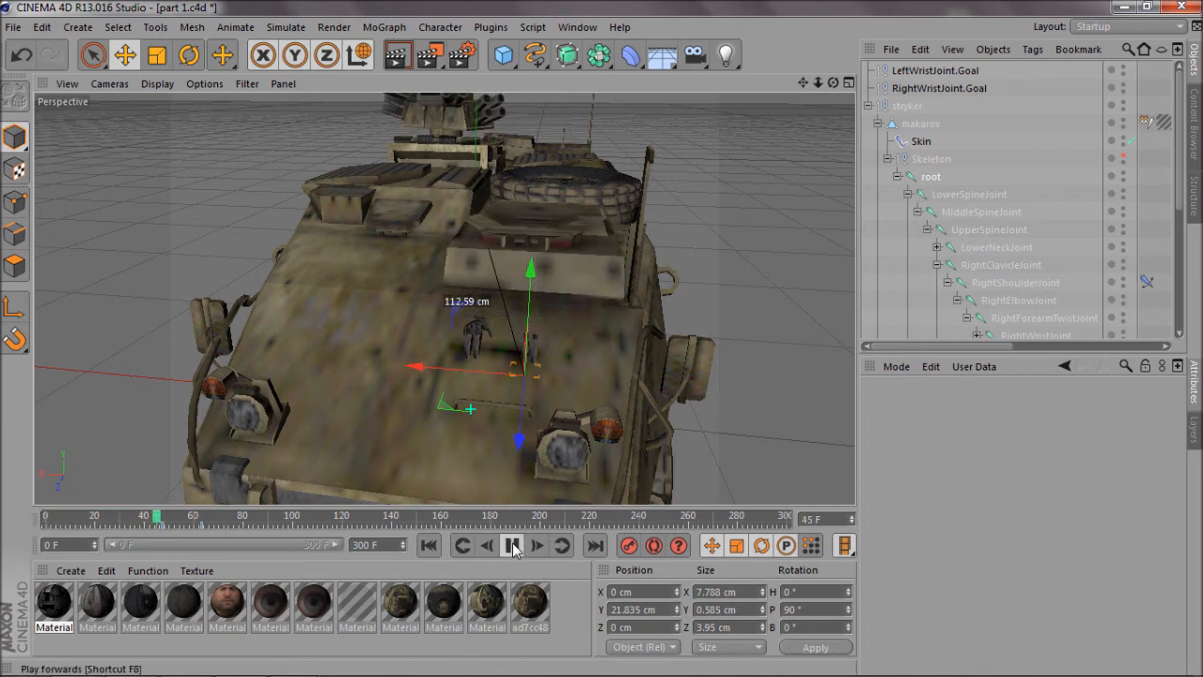
click(514, 547)
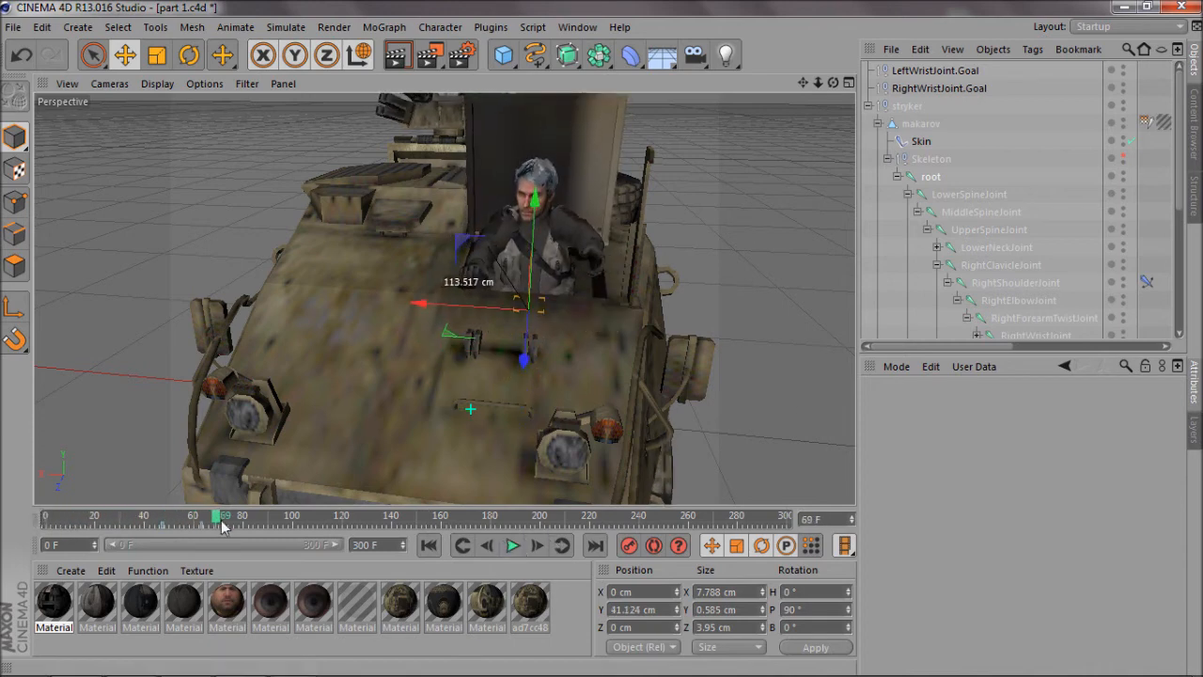
At frame 48, select LeftWristJoint.Goal and lower it to about Y 87 cm and Z 88 cm near the hatch opening.
drag(223, 526, 165, 518)
click(910, 71)
click(171, 527)
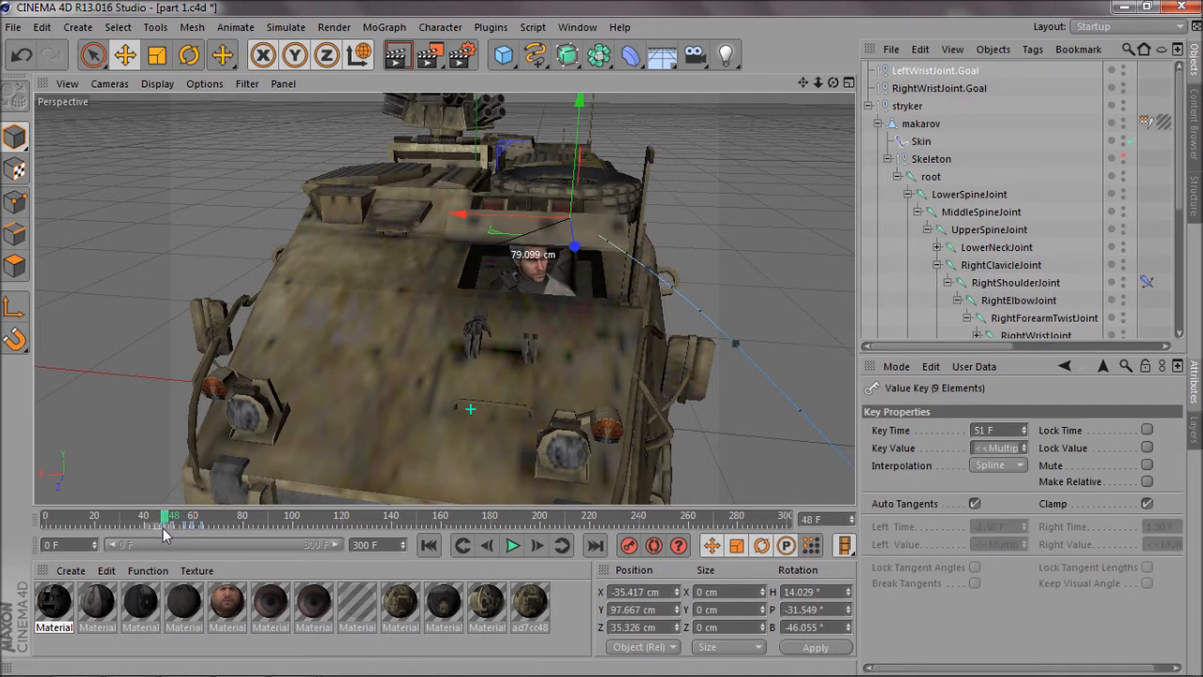
drag(162, 529, 153, 527)
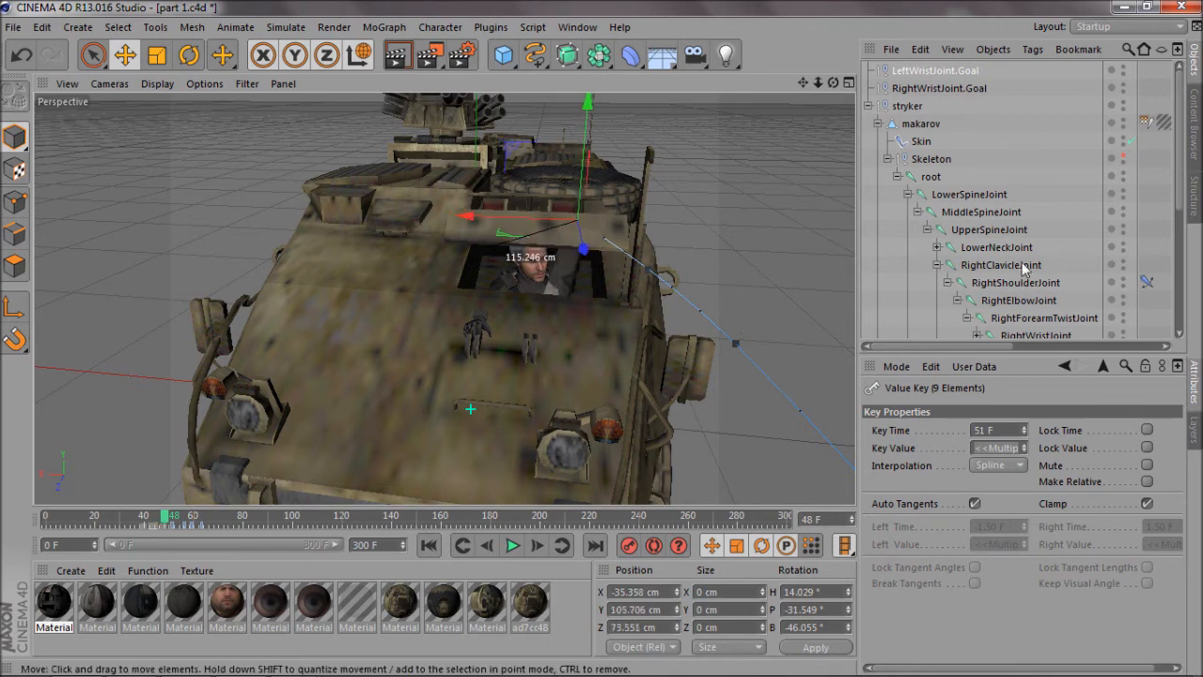
scroll(1166, 226, right, 1)
click(910, 72)
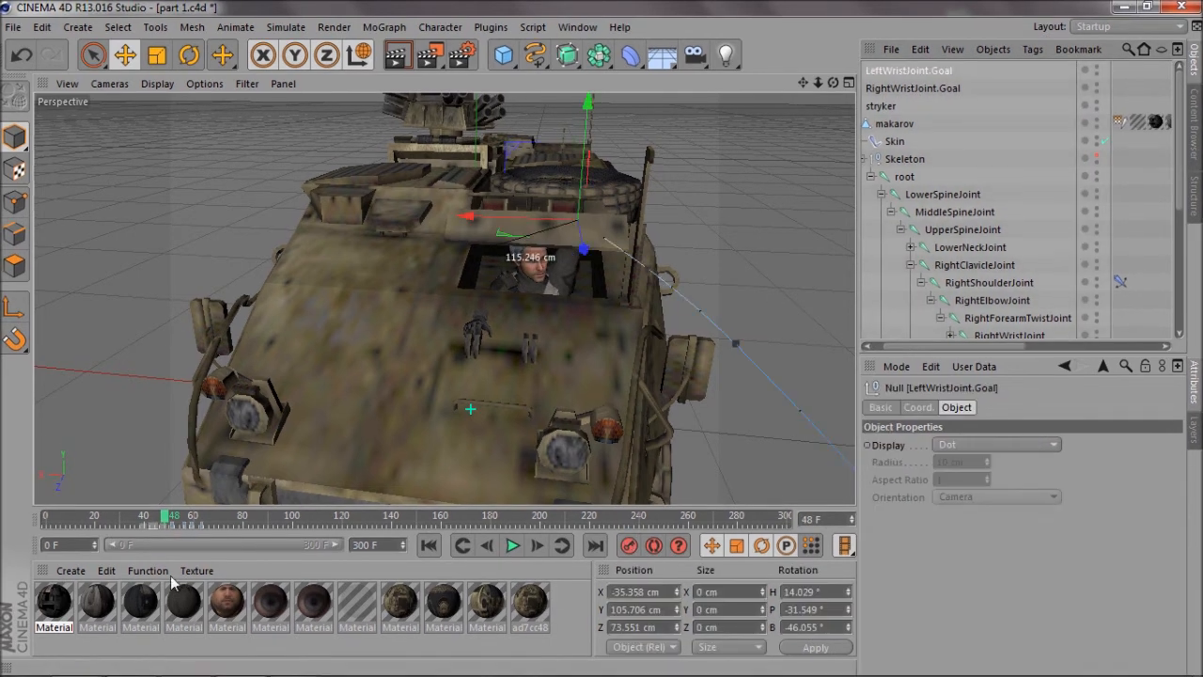
drag(159, 526, 172, 527)
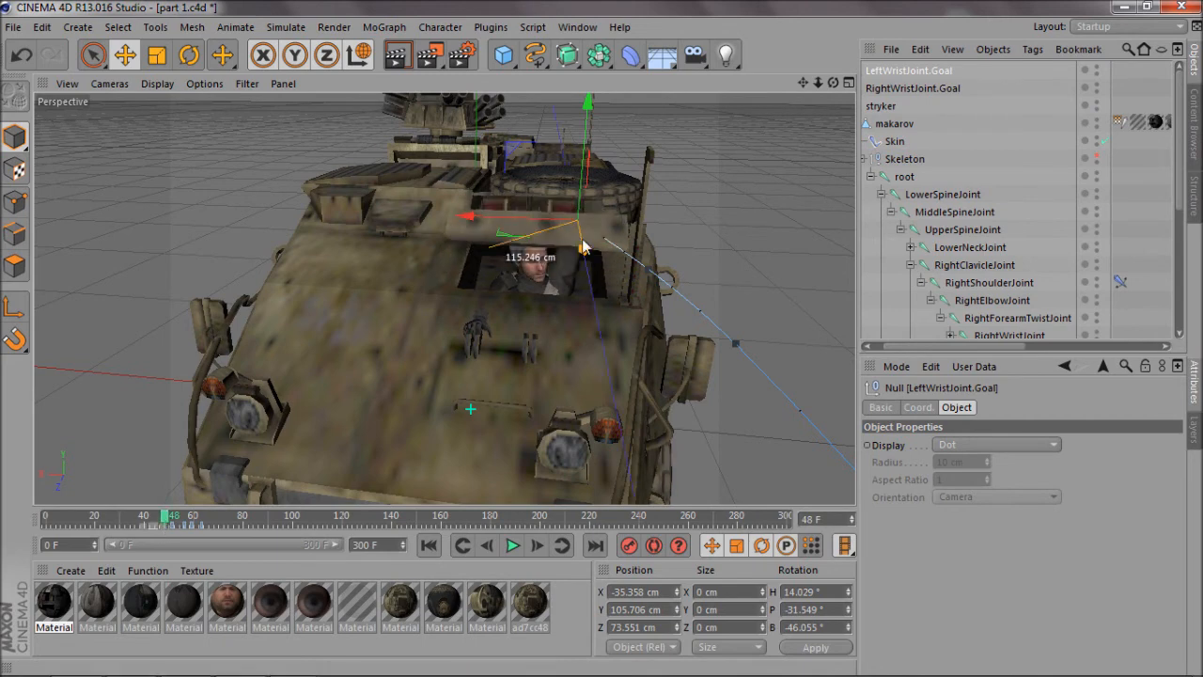
drag(584, 250, 588, 283)
drag(589, 224, 590, 315)
drag(587, 365, 575, 352)
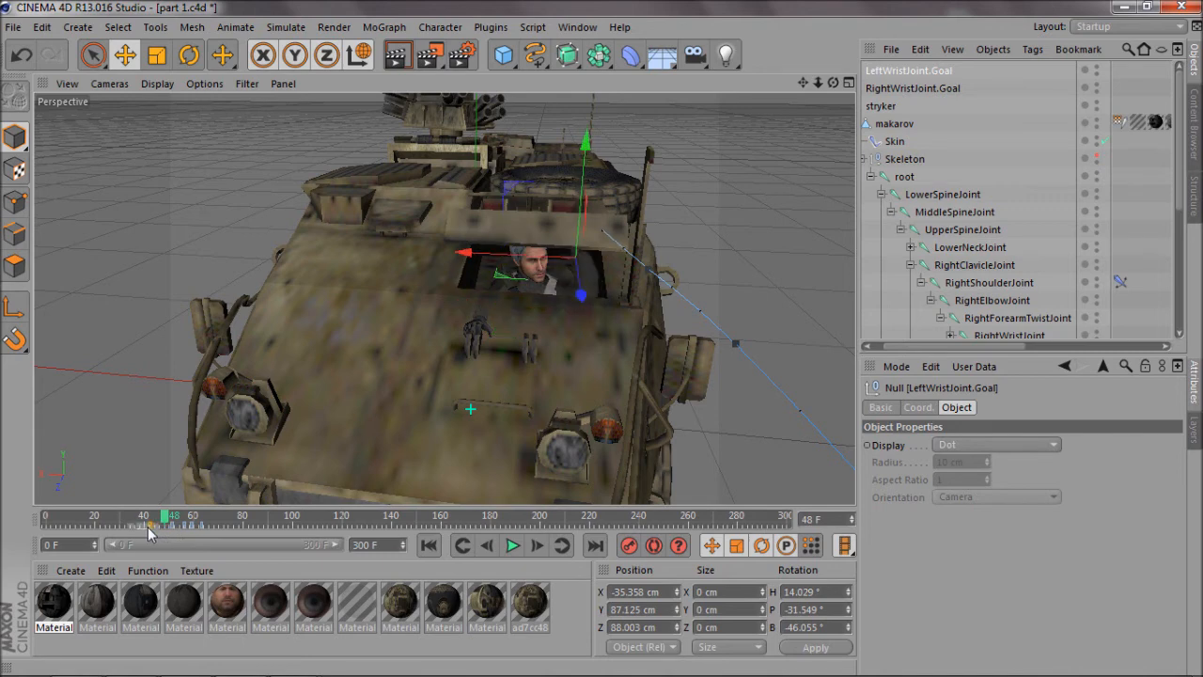
Delete LeftWristJoint.Goal's keyframe at frame 63 and the preceding unwanted keyframes, working back to frame 54.
mouse_move(148, 526)
mouse_down()
mouse_move(133, 525)
mouse_move(207, 529)
mouse_up()
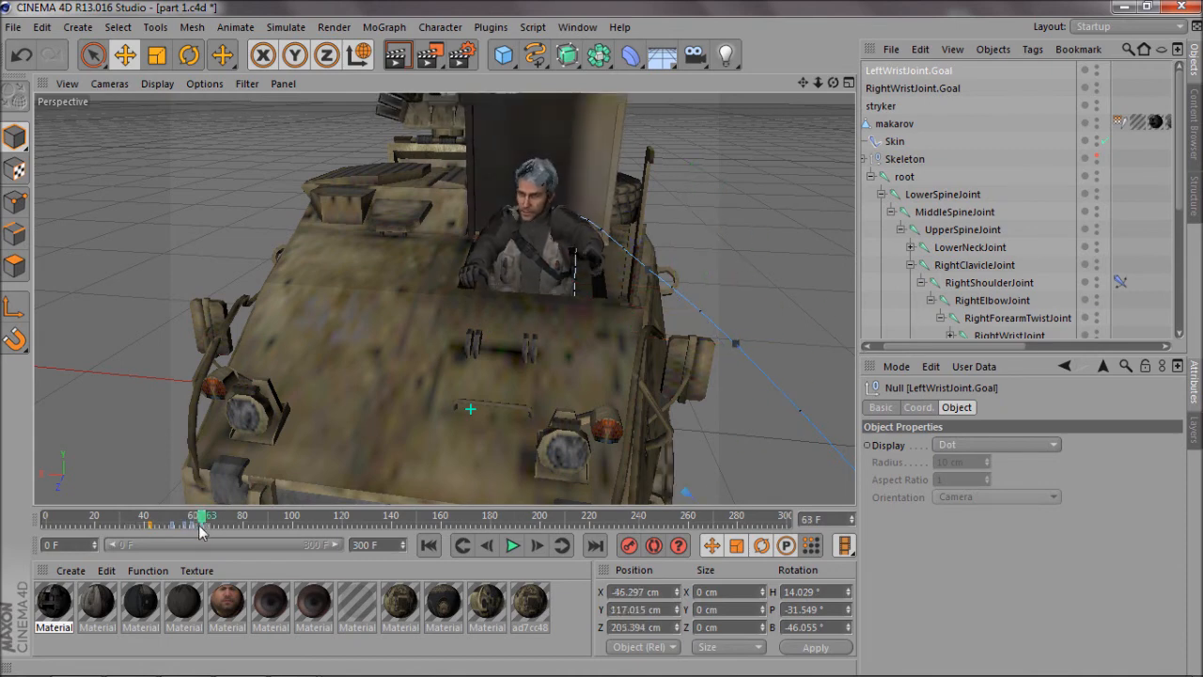
click(201, 527)
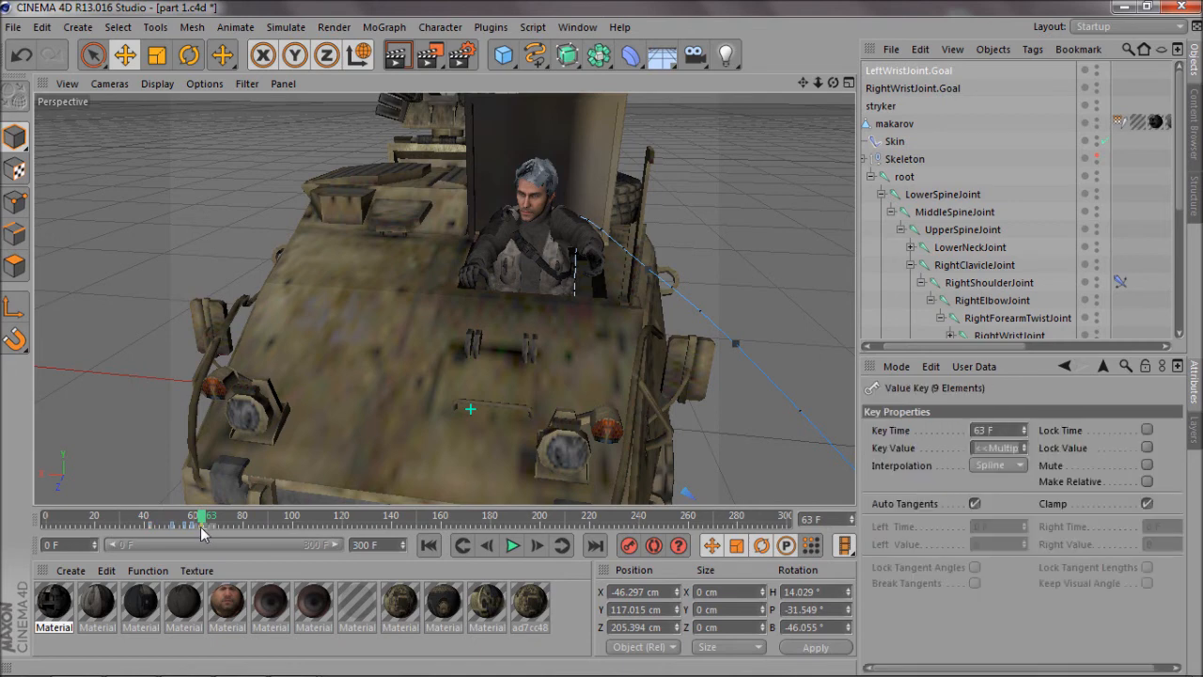
click(210, 528)
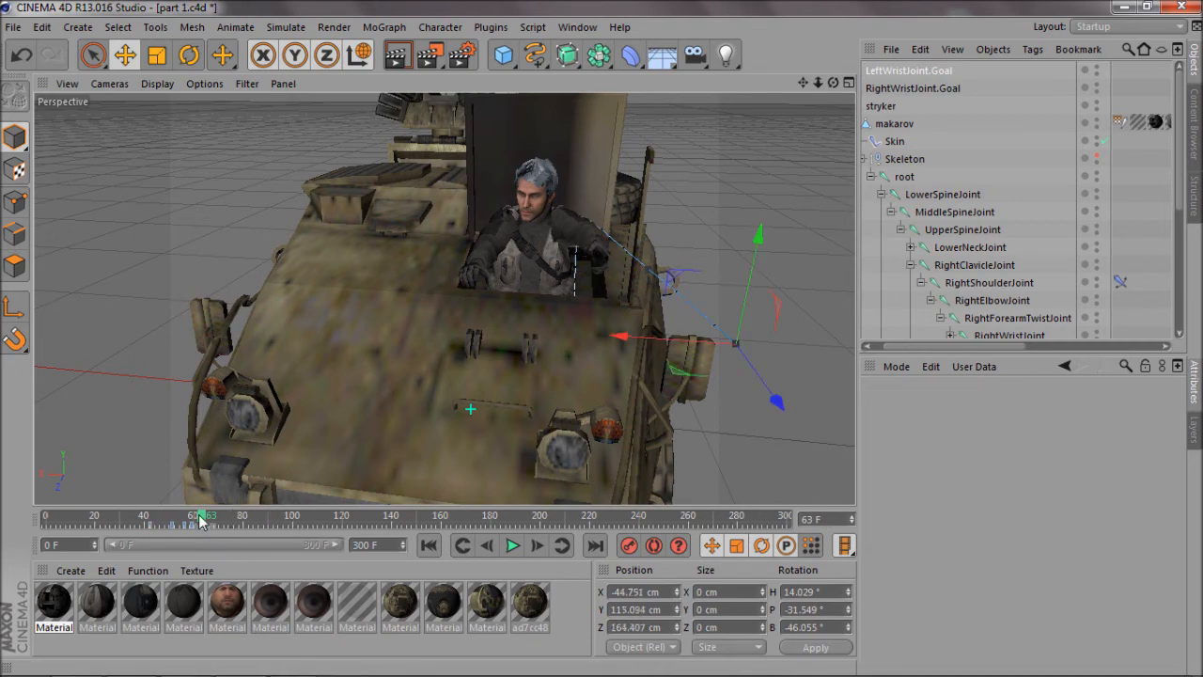
mouse_move(199, 523)
mouse_down()
mouse_move(161, 518)
mouse_move(223, 511)
mouse_move(186, 514)
mouse_up()
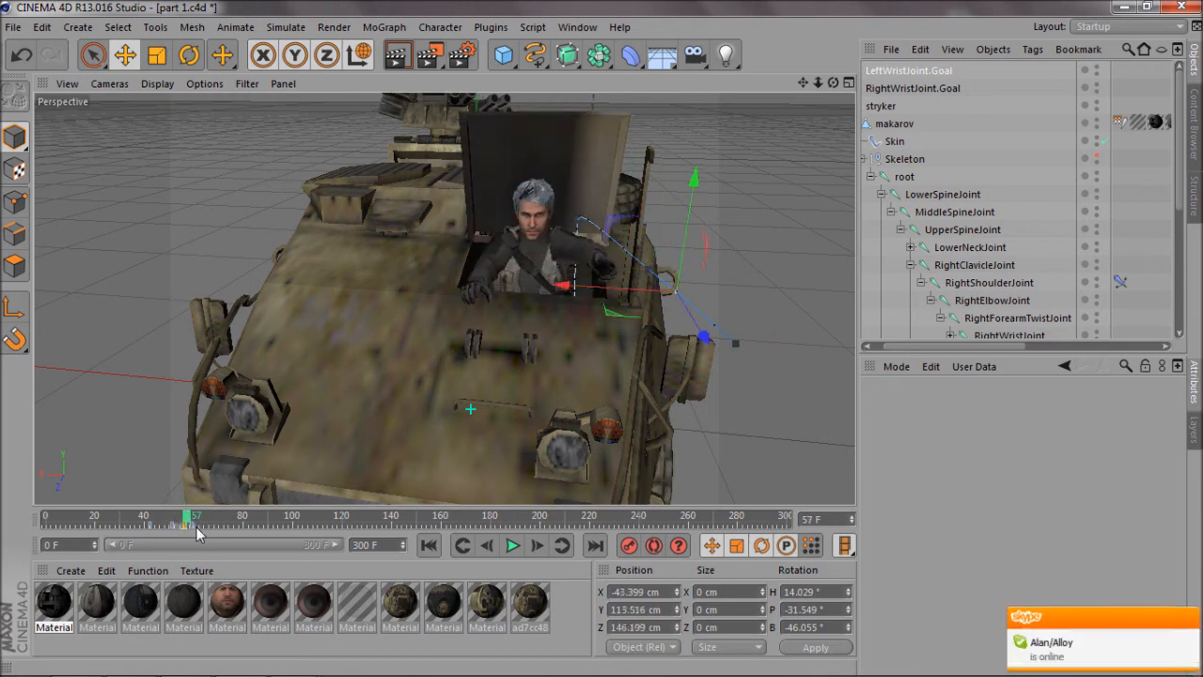
mouse_move(197, 529)
mouse_down()
mouse_move(208, 528)
mouse_move(148, 513)
mouse_move(179, 519)
mouse_up()
click(158, 529)
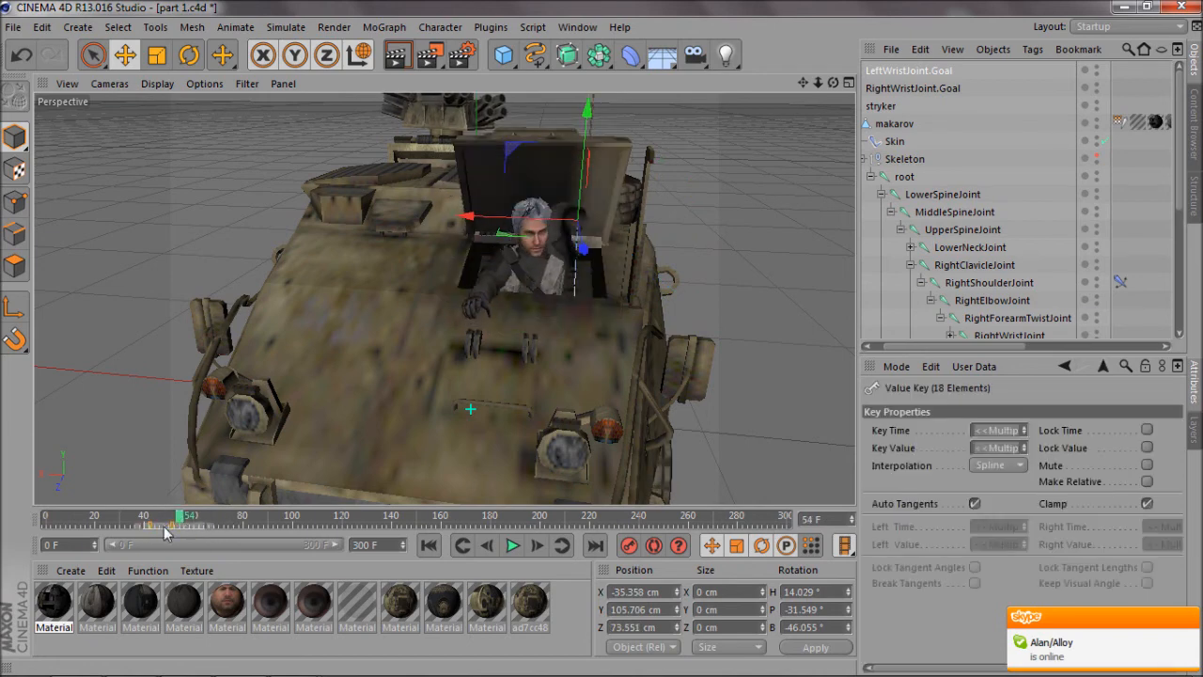
click(187, 529)
At frame 54, move LeftWristJoint.Goal to about X -29, Y 90, Z 92 cm and check the hand's position from the vehicle's side.
mouse_move(178, 517)
mouse_down()
mouse_move(148, 516)
mouse_move(180, 517)
mouse_up()
mouse_move(579, 256)
mouse_down()
mouse_move(588, 278)
mouse_move(585, 267)
mouse_up()
drag(587, 214, 588, 244)
drag(536, 285, 549, 306)
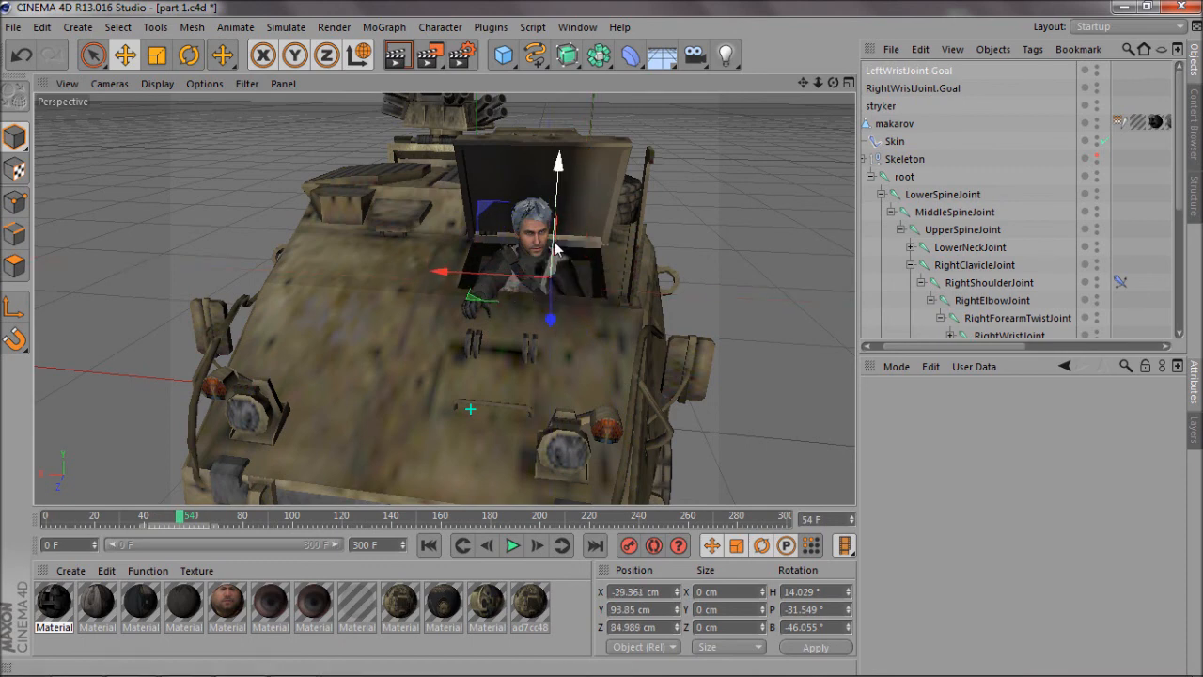
drag(555, 243, 554, 252)
drag(551, 314, 550, 330)
drag(834, 84, 602, 338)
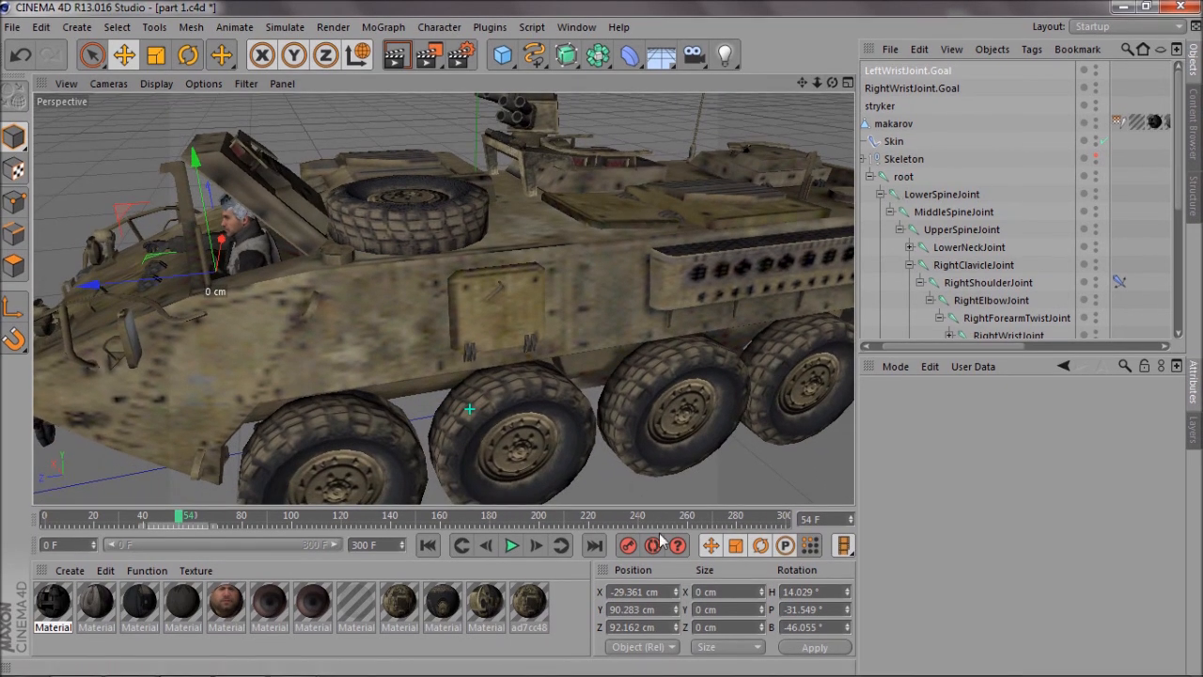
At frame 47, shift makarov's root joint to about Z 3.5 cm and record a keyframe.
click(903, 177)
drag(786, 212, 837, 254)
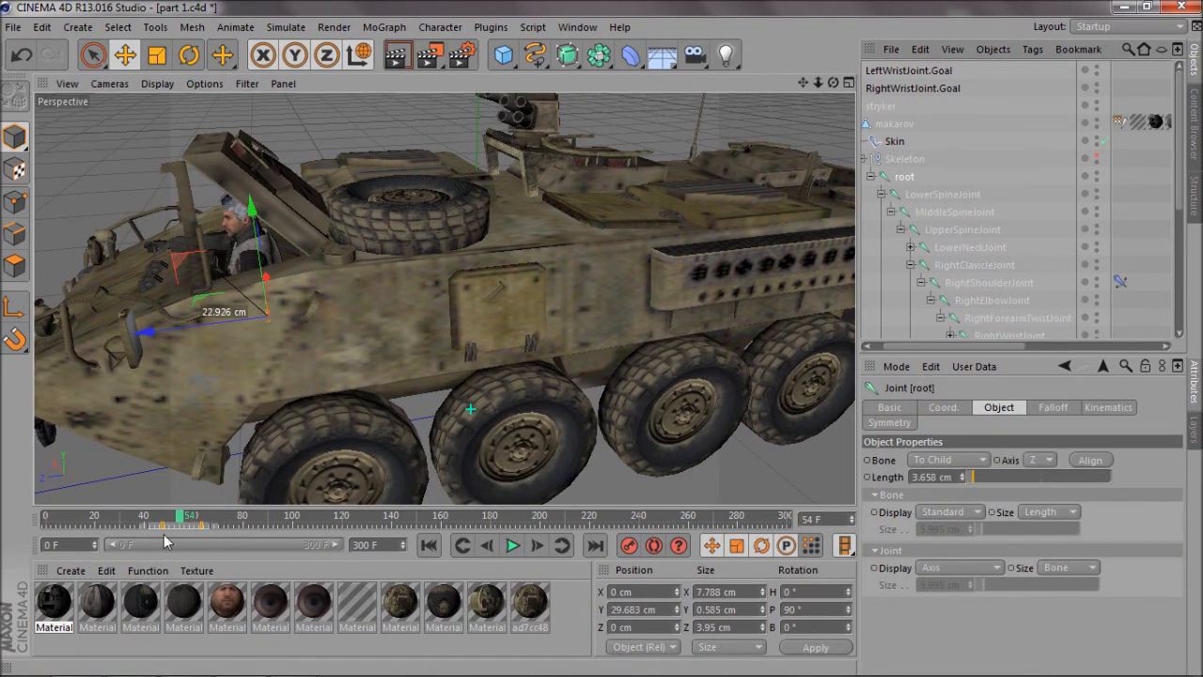
click(158, 529)
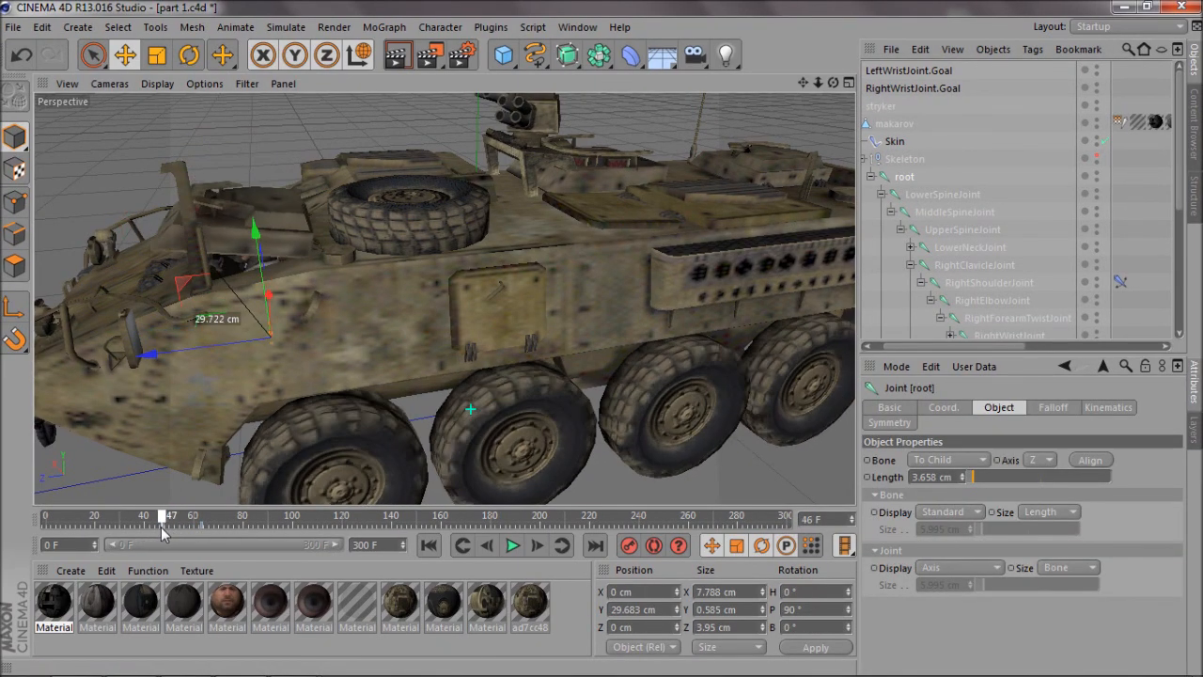
drag(162, 528, 161, 527)
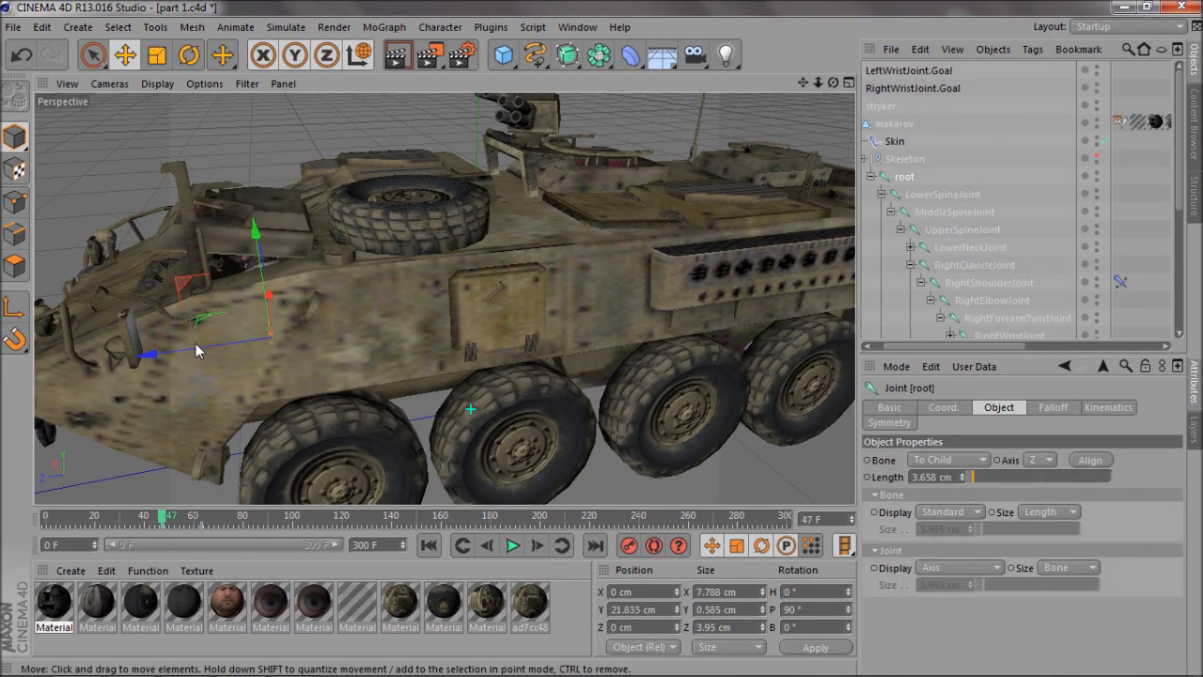
drag(198, 349, 208, 346)
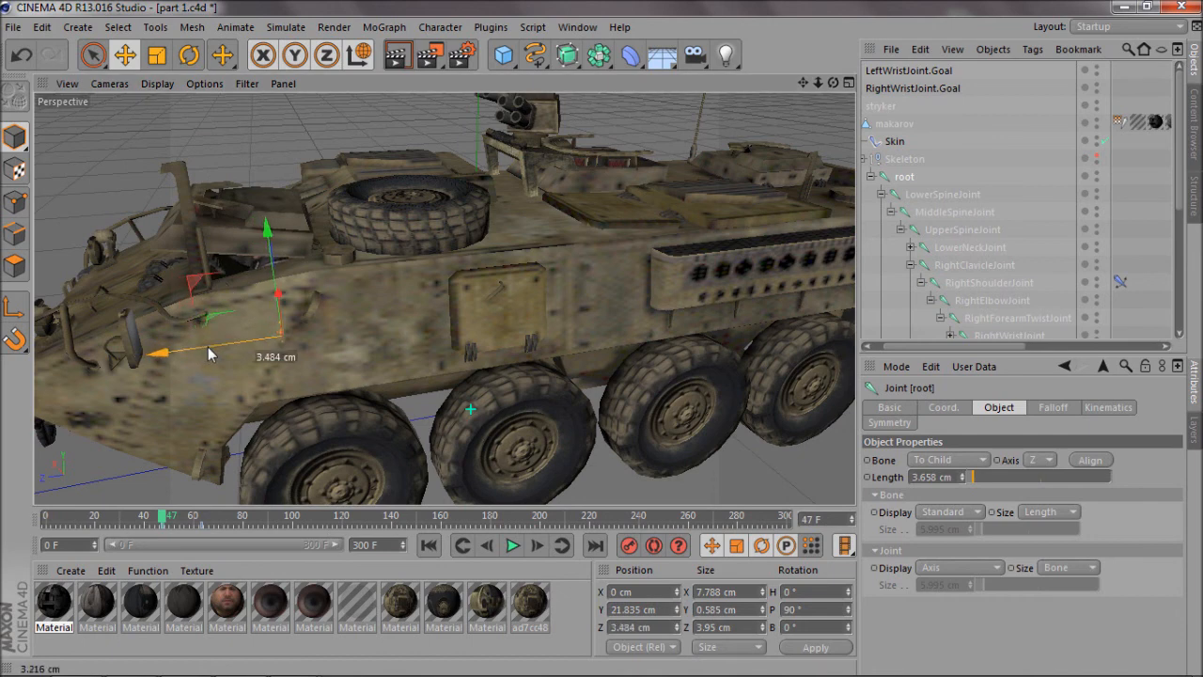
click(629, 545)
Delete RightWristJoint.Goal's keyframe at frame 55 and clear the selection.
click(768, 138)
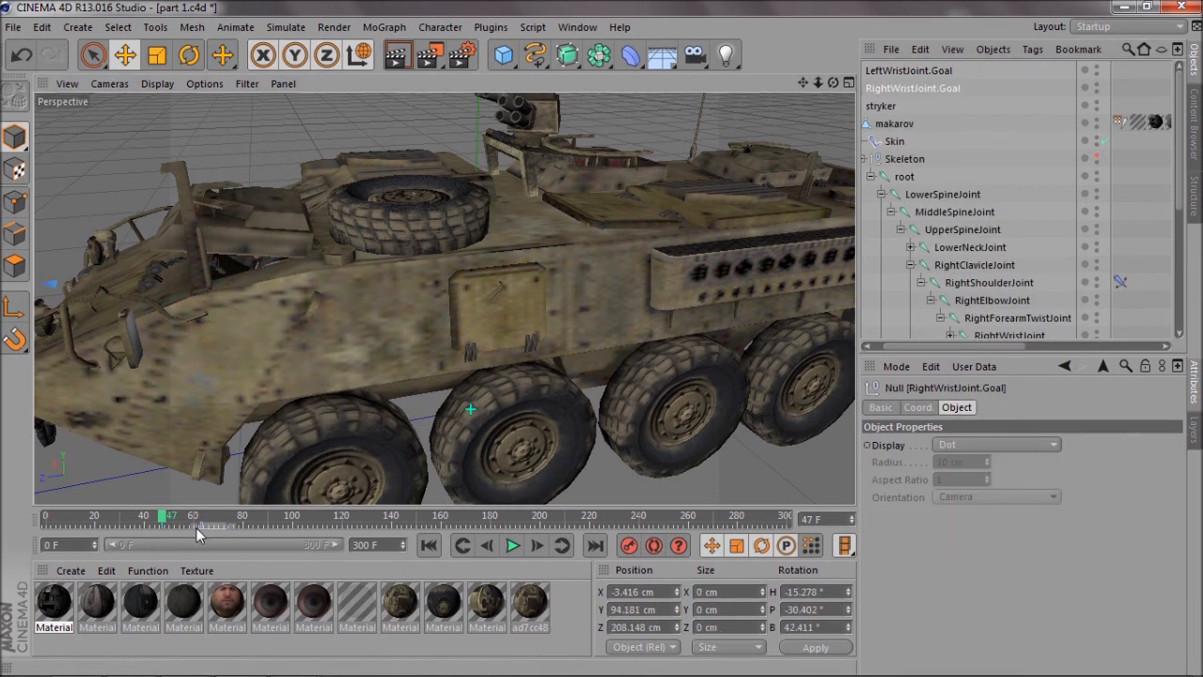
click(202, 526)
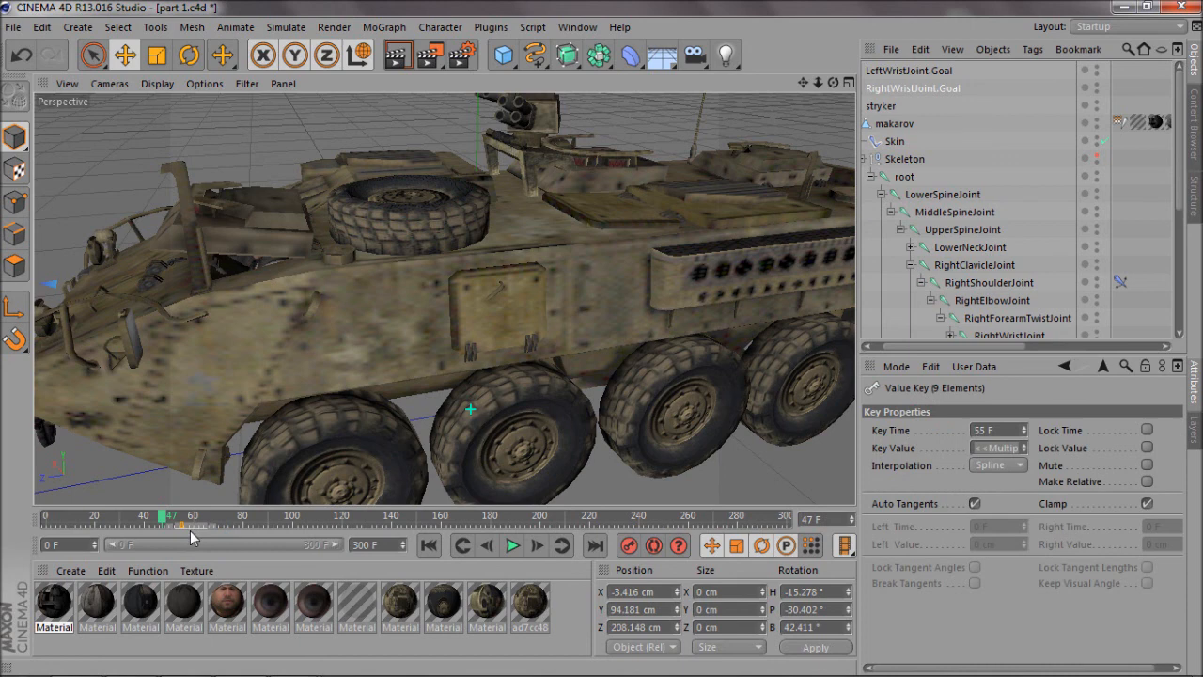
key(Delete)
click(1161, 140)
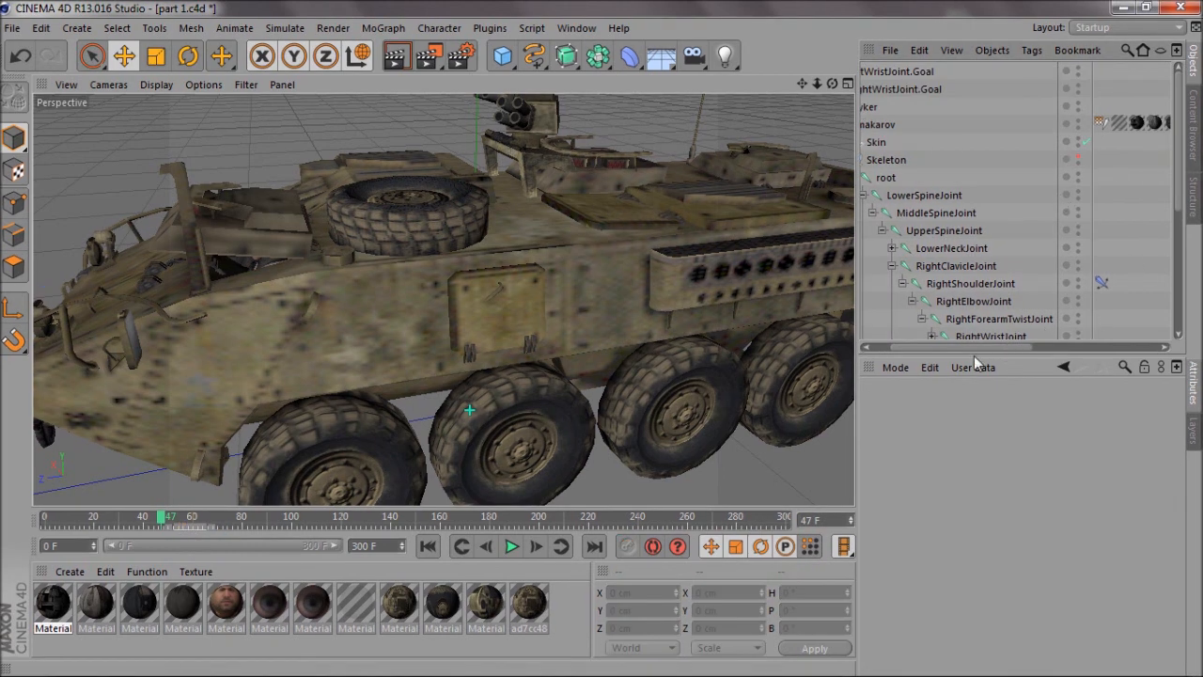
Select makarov's root joint again with the front hatch area brought further into view.
drag(972, 348, 931, 351)
click(930, 179)
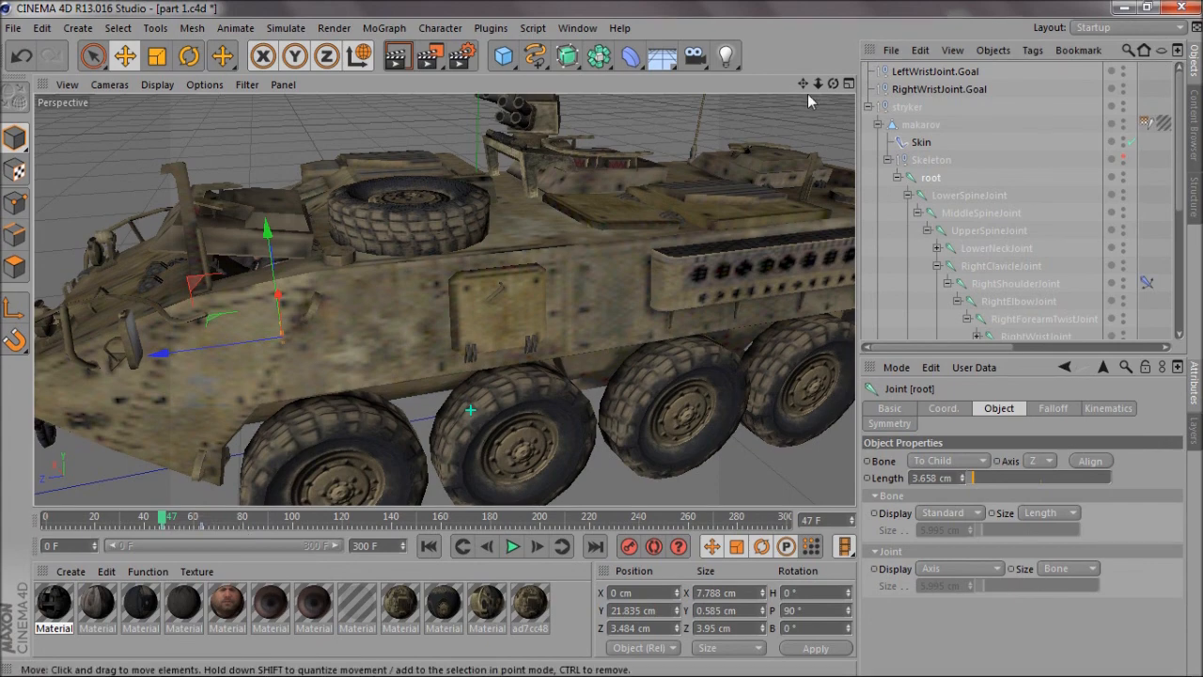
mouse_move(803, 84)
mouse_down()
mouse_move(601, 339)
mouse_move(806, 91)
mouse_up()
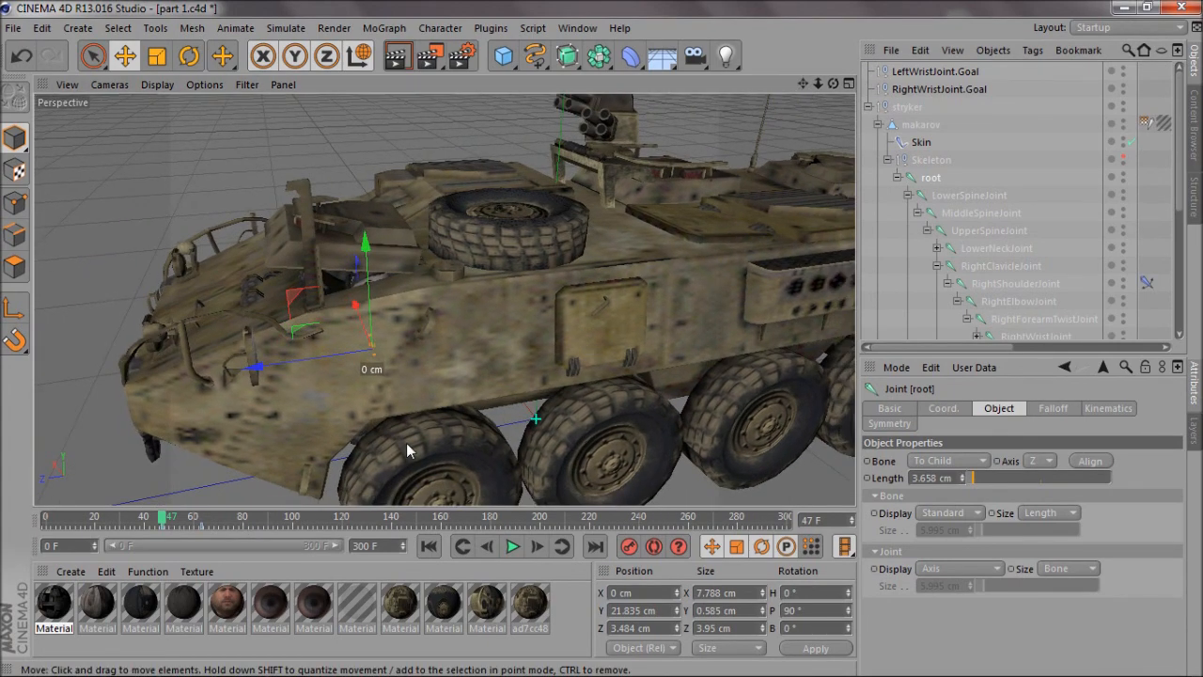